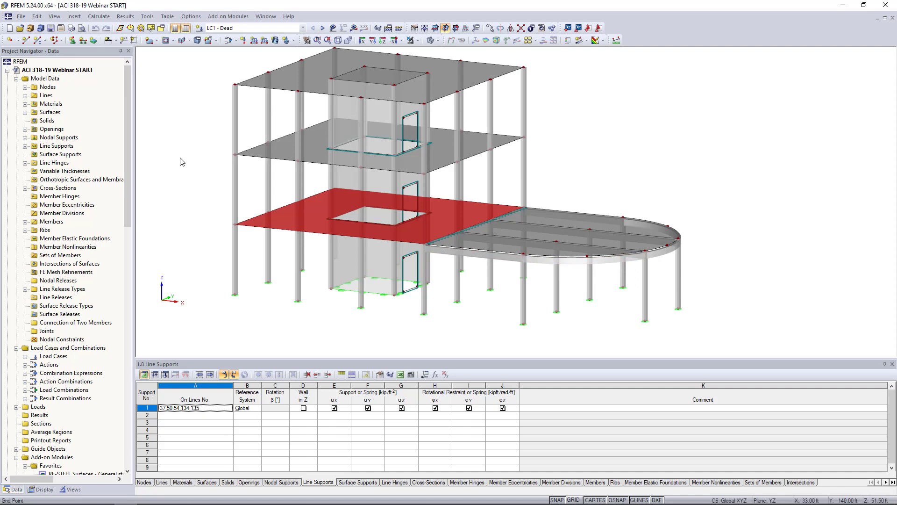
- Highlight the model objects that use the Concrete f'c = 4000 psi material, then collapse the materials list
scroll(183, 159, "down", 3)
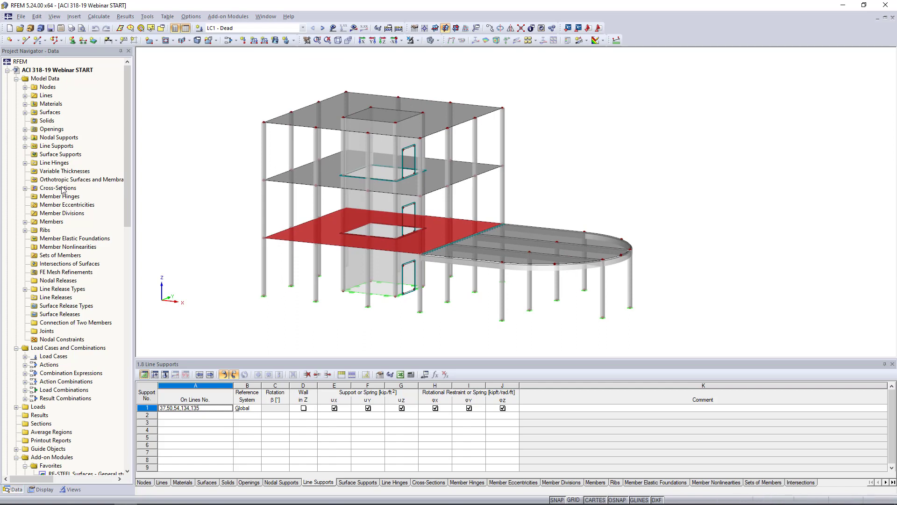
left_click(26, 104)
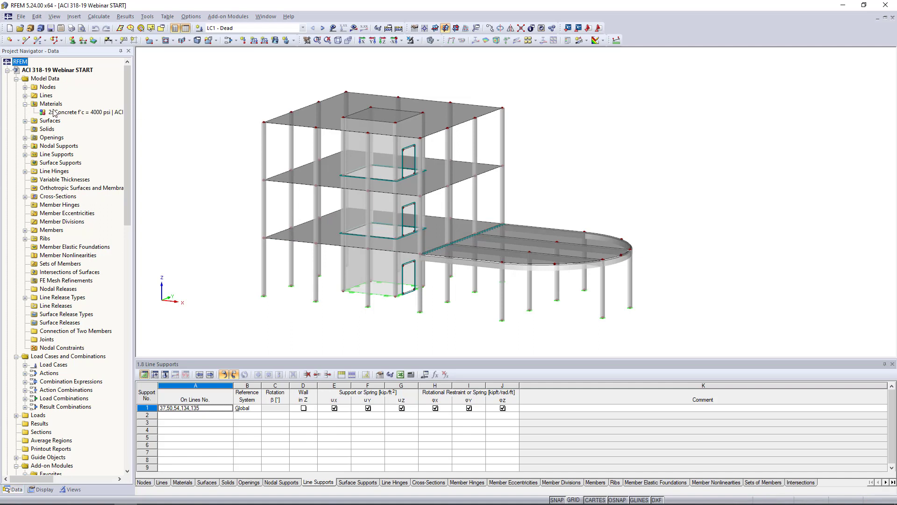
left_click(55, 111)
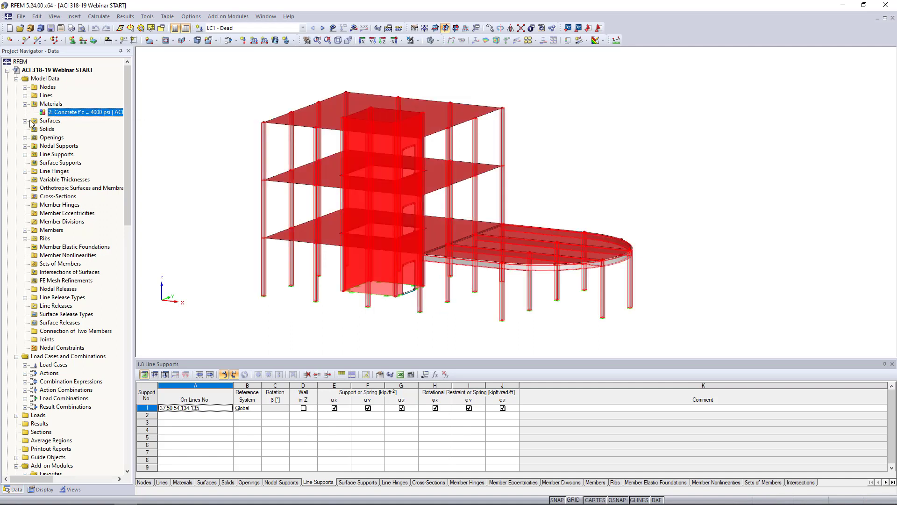
left_click(25, 103)
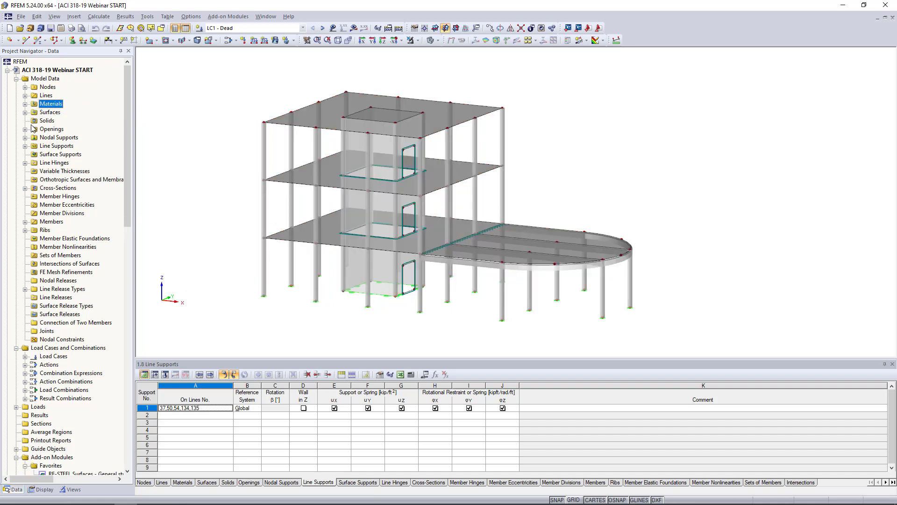
- Highlight the members using the Rectangle 12/12 and Rectangle 10/18 cross-sections, then collapse the cross-section list
left_click(25, 188)
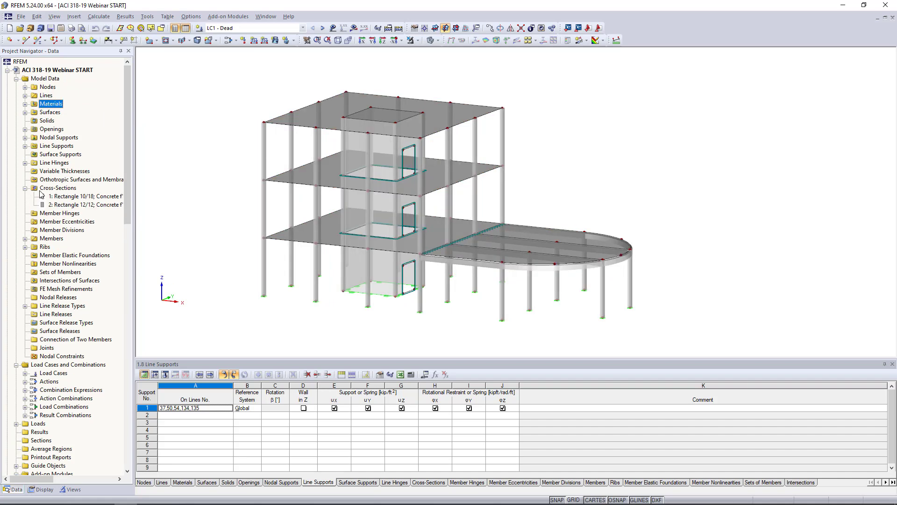
left_click(63, 206)
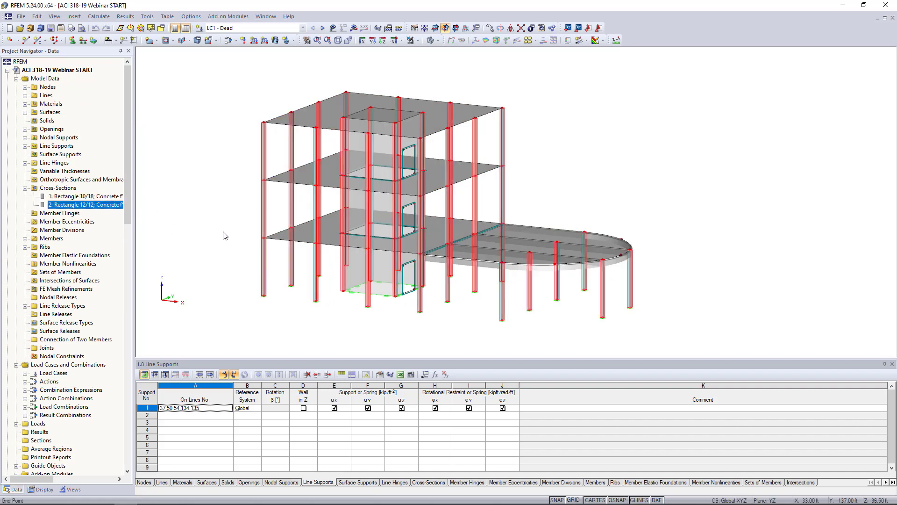
middle_click_drag(227, 236, 239, 213, "ctrl")
left_click(96, 196)
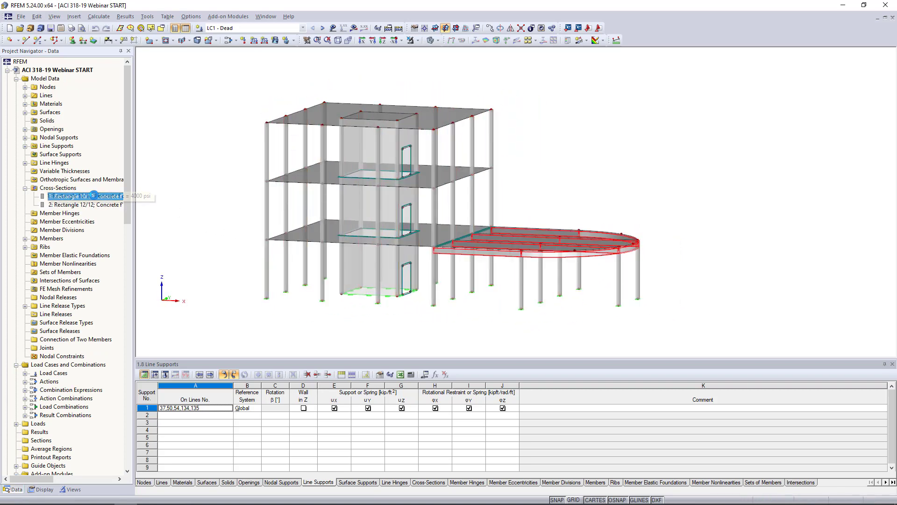
scroll(480, 278, "up", 2)
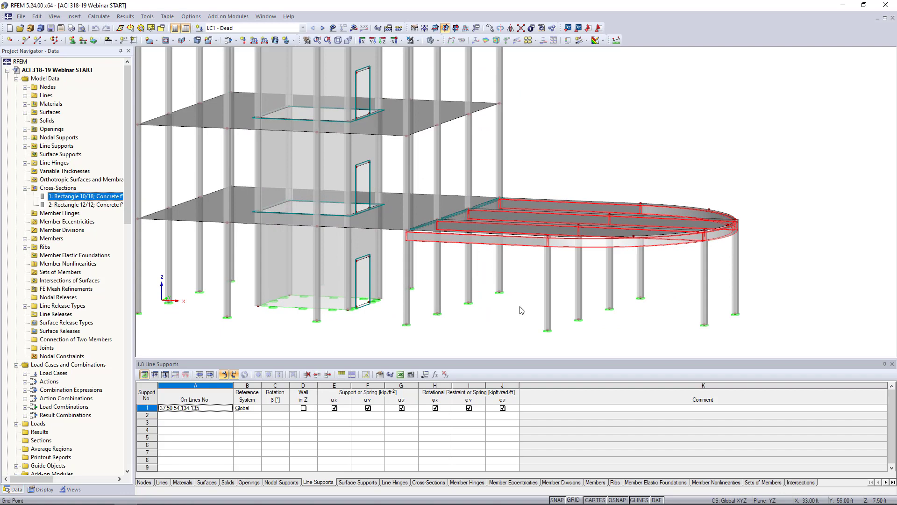
left_click(25, 188)
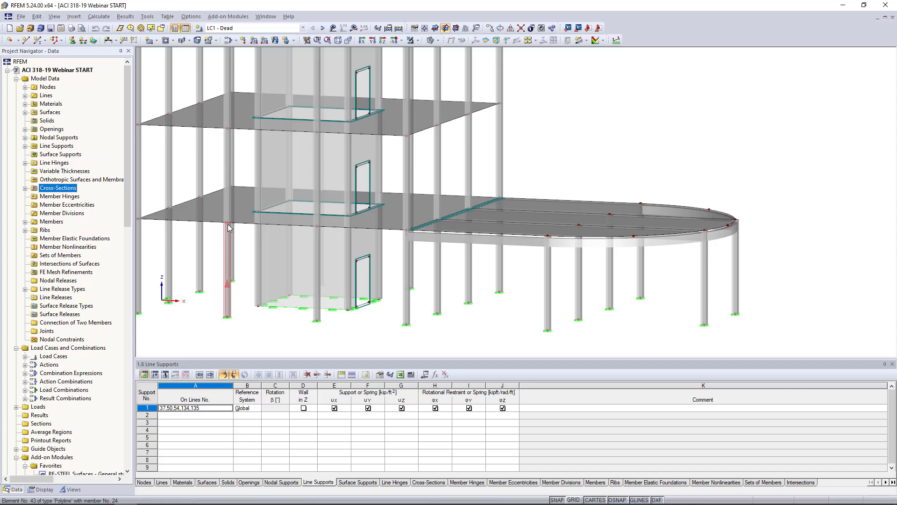
- Reduce the height of the line supports table to enlarge the model view
scroll(560, 197, "down", 2)
middle_click_drag(560, 197, 645, 237, "ctrl")
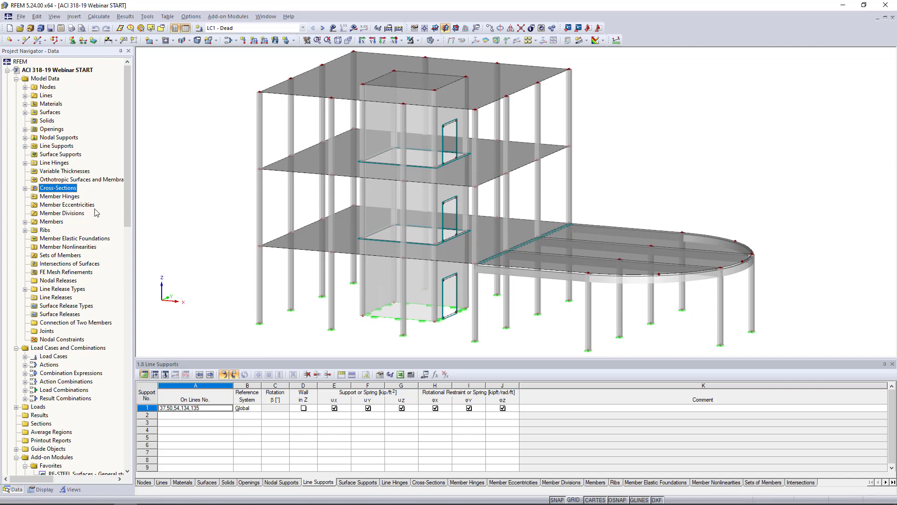
scroll(615, 214, "down", 1)
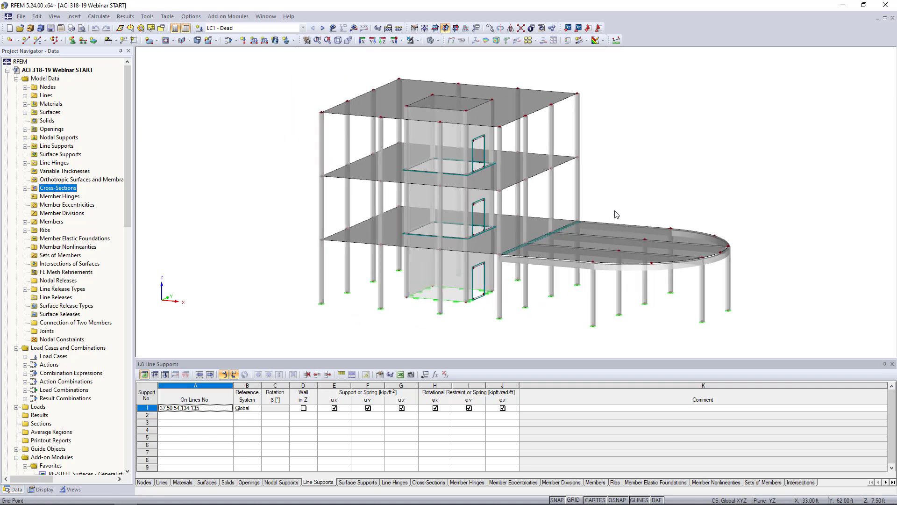
middle_click_drag(615, 212, 556, 200)
scroll(556, 201, "up", 1)
left_click_drag(525, 359, 527, 405)
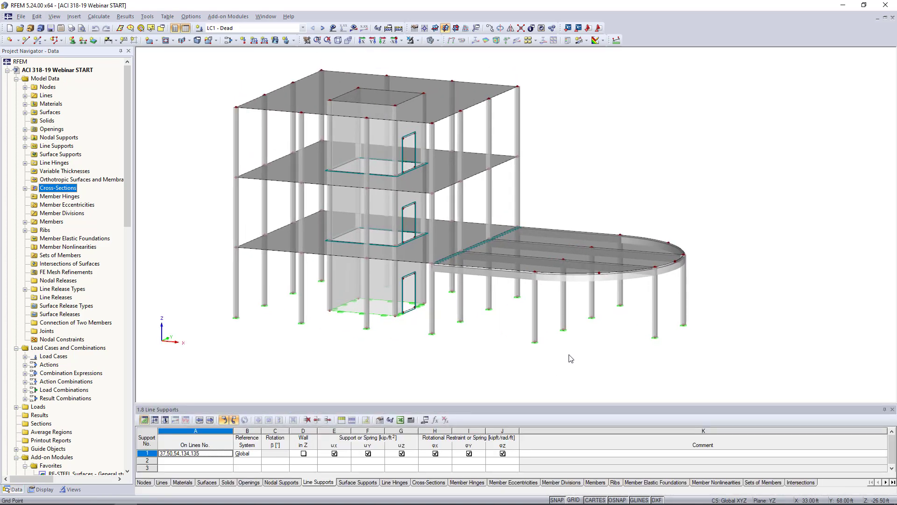
- Open the properties of the straight front edge beam of the semicircular slab and review the available member types
scroll(569, 355, "up", 2)
middle_click_drag(577, 341, 621, 328, "ctrl")
scroll(621, 329, "down", 1)
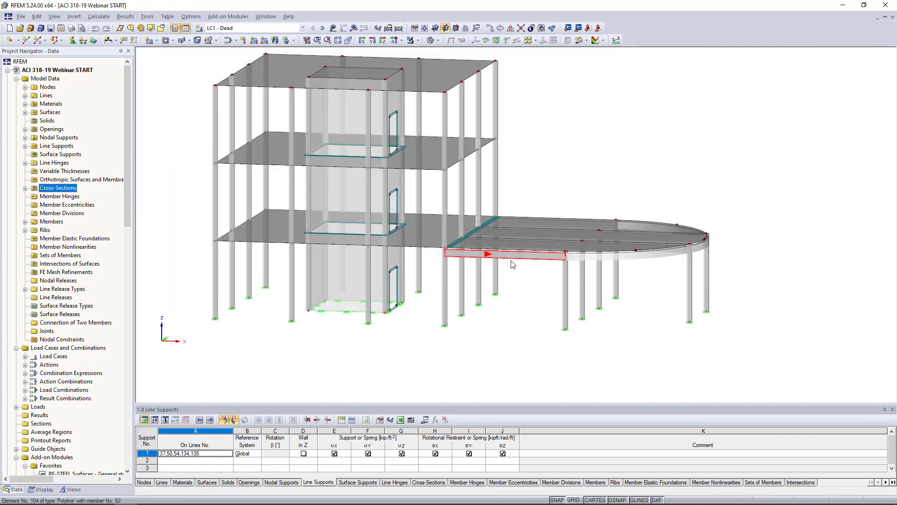
scroll(513, 264, "up", 2)
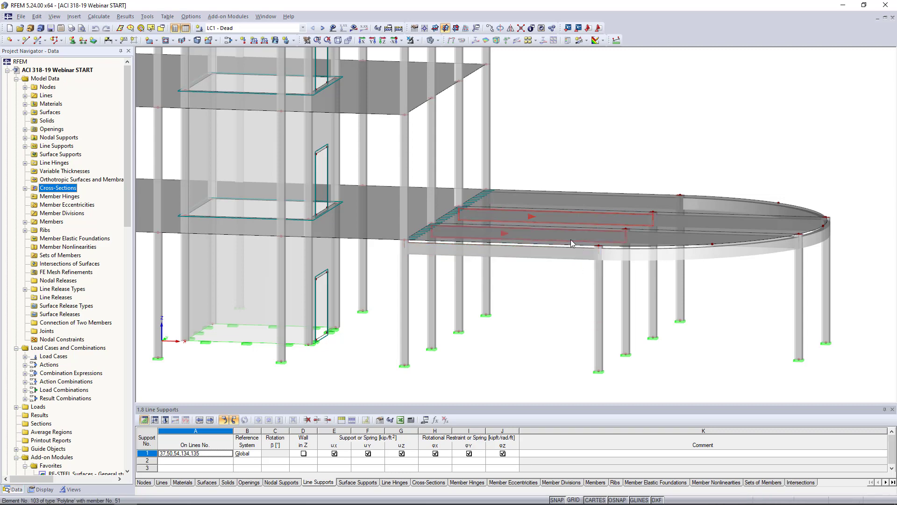
middle_click_drag(570, 239, 547, 318, "ctrl")
double_click(533, 279)
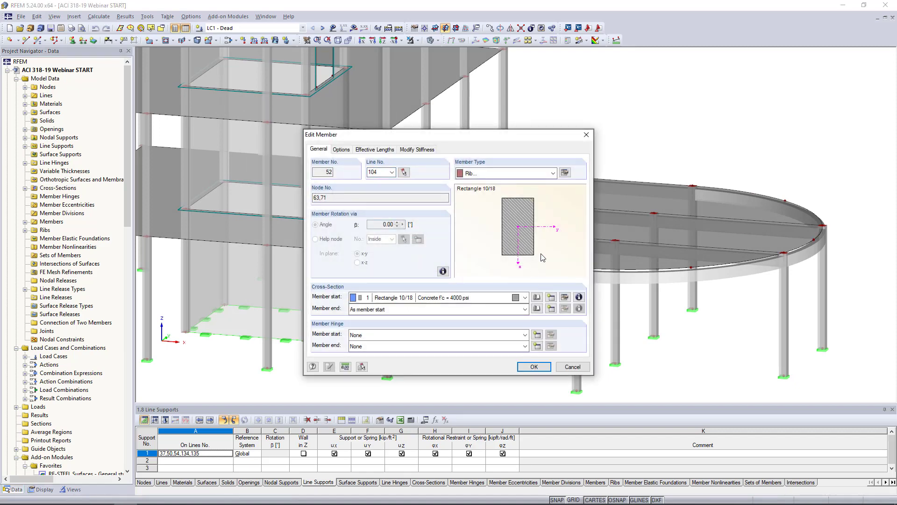
left_click(503, 173)
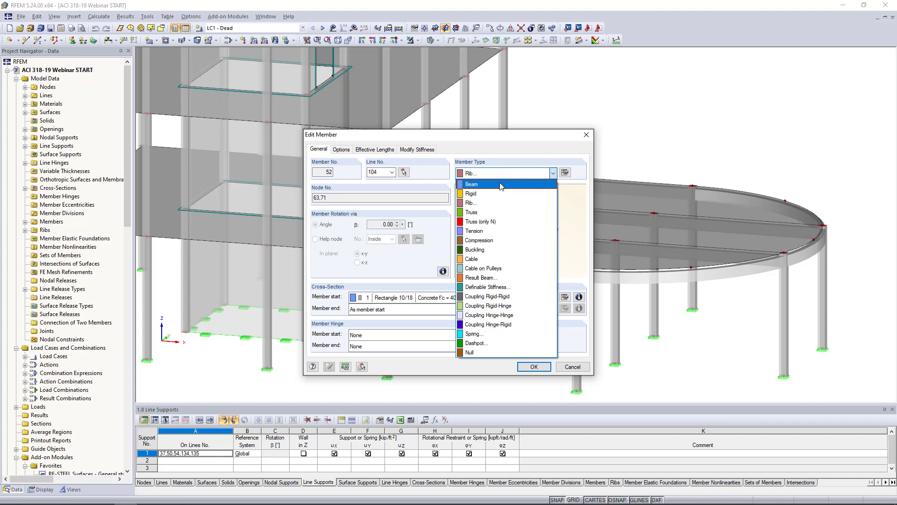
left_click(553, 173)
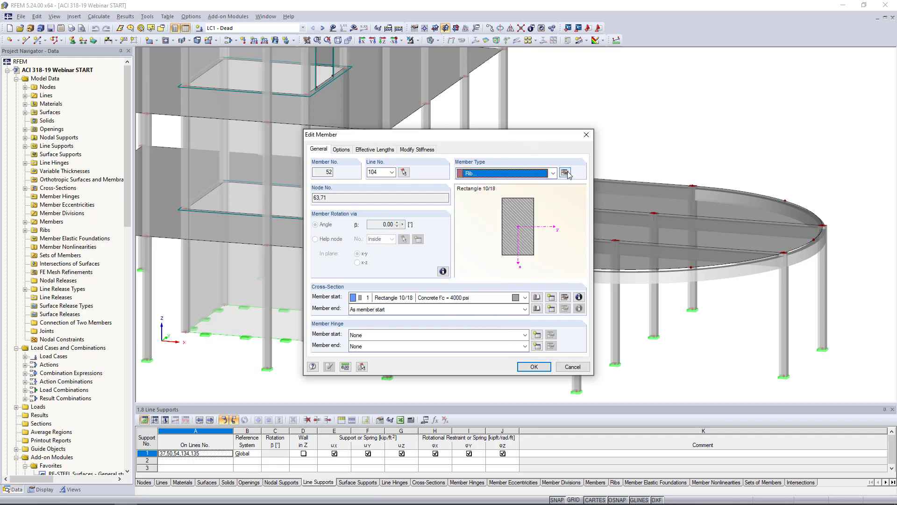
- Review the edge beam's rib alignment and integration width settings, then close its properties without changes
left_click(565, 173)
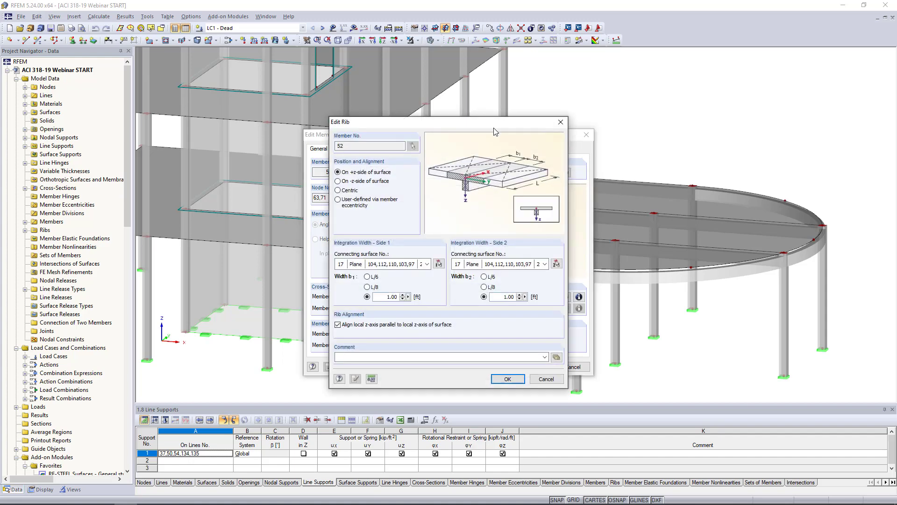
left_click_drag(494, 128, 448, 110)
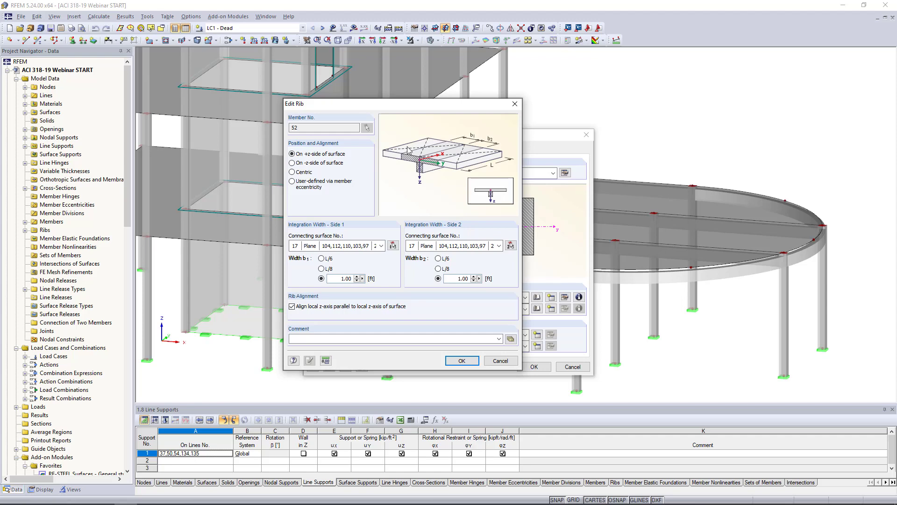
left_click(507, 362)
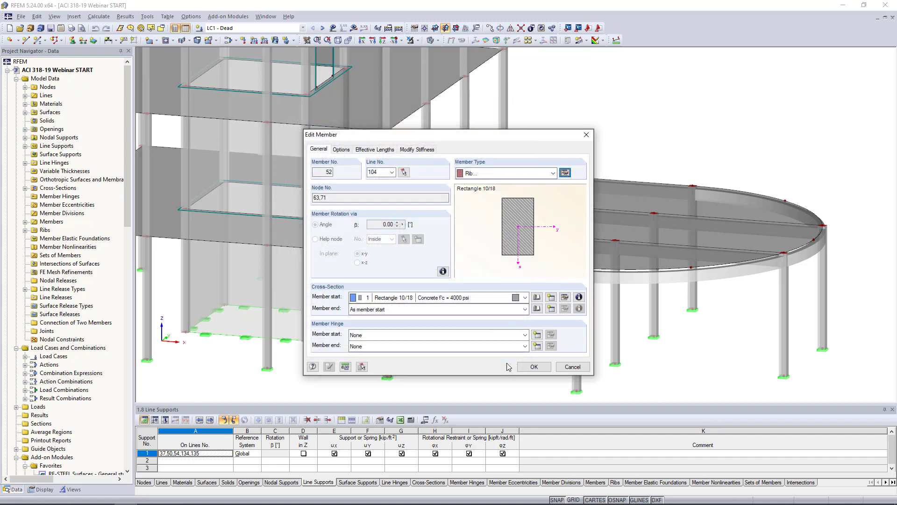
left_click(574, 367)
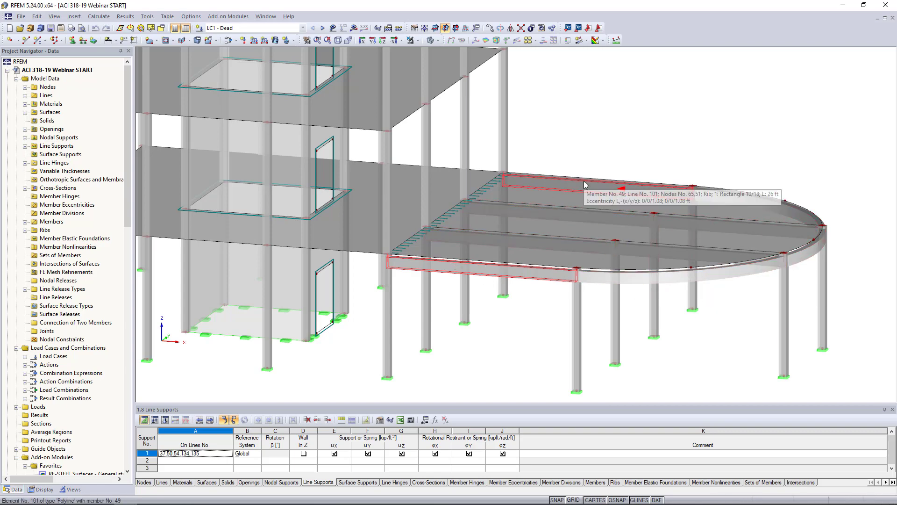
- Inspect the translational and rotational releases of the line hinge on line 97 between the main floor slab and semicircular slab
scroll(475, 346, "up", 2)
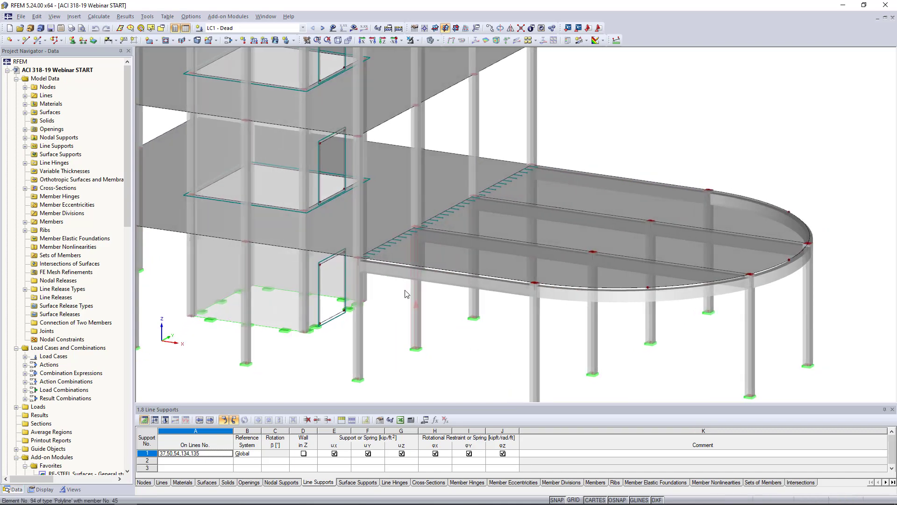
scroll(386, 267, "up", 2)
scroll(386, 262, "up", 1)
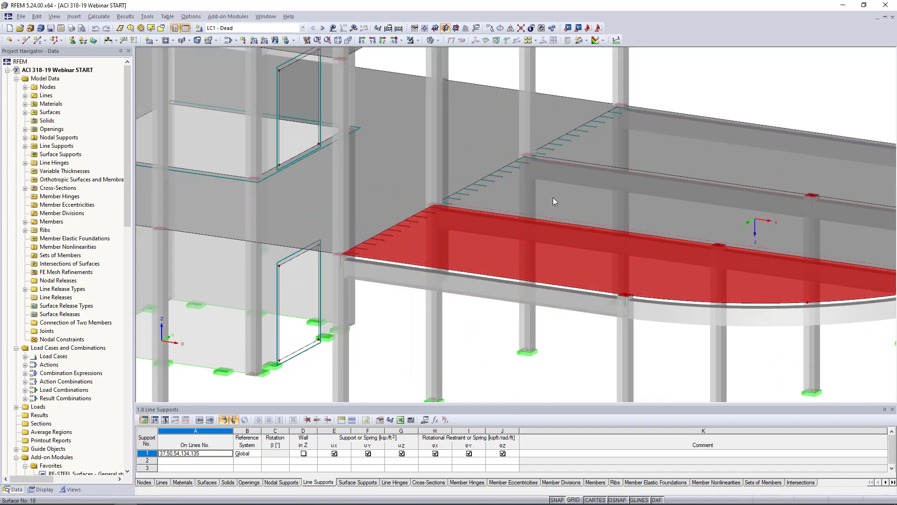
left_click(590, 142, "ctrl")
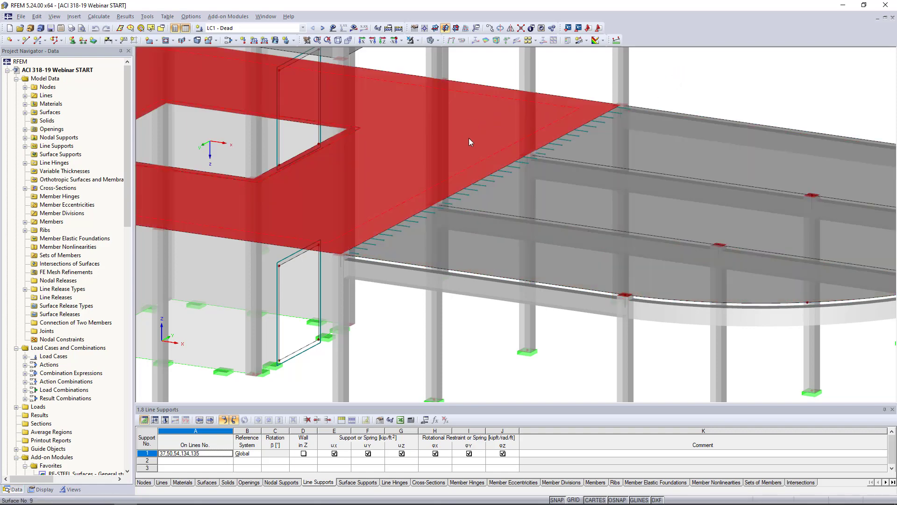
double_click(391, 239)
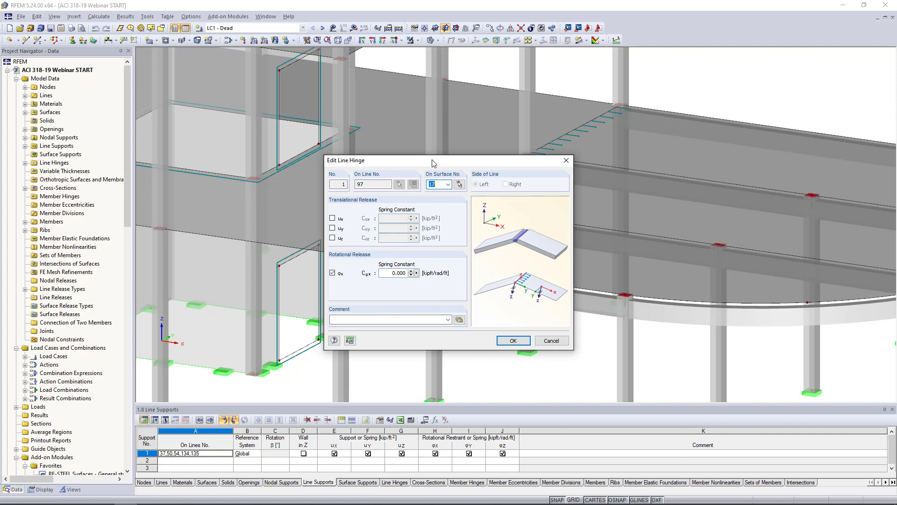
left_click_drag(431, 163, 681, 181)
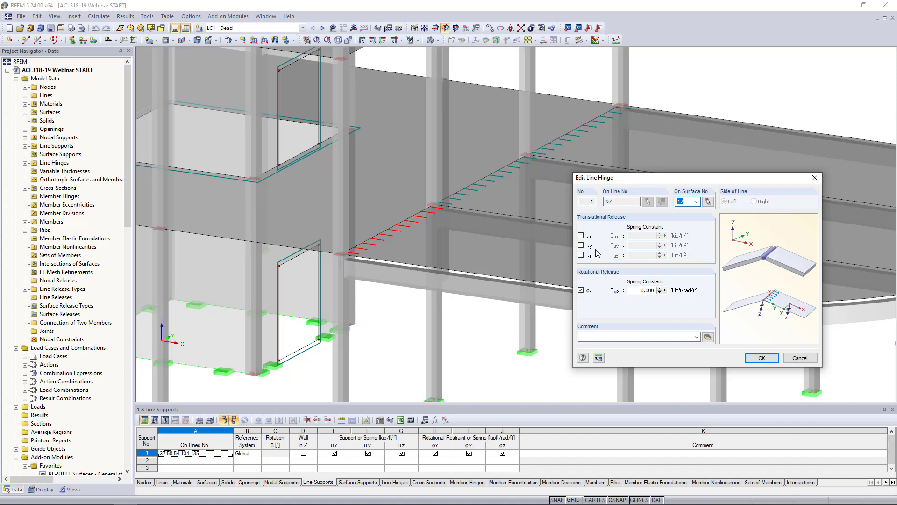
left_click(814, 178)
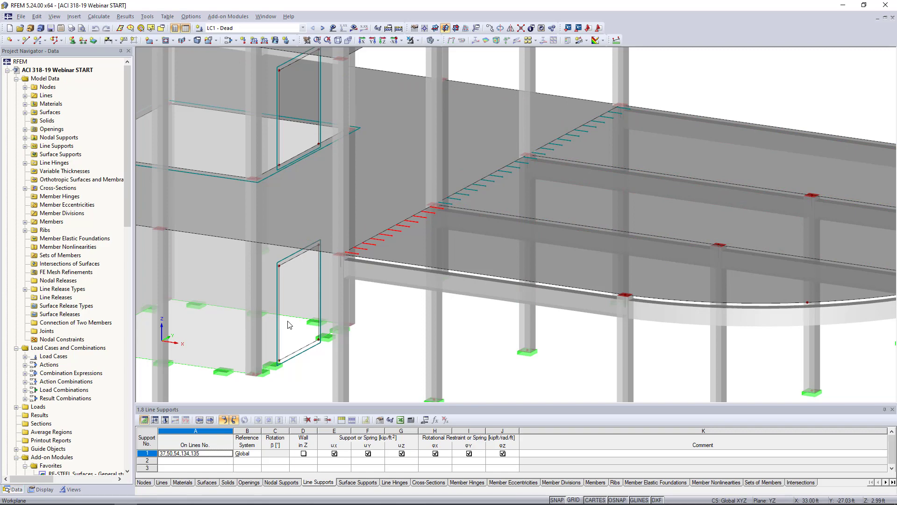
- Select the columns under the semicircular slab and open their stiffness modification settings
scroll(376, 311, "down", 4)
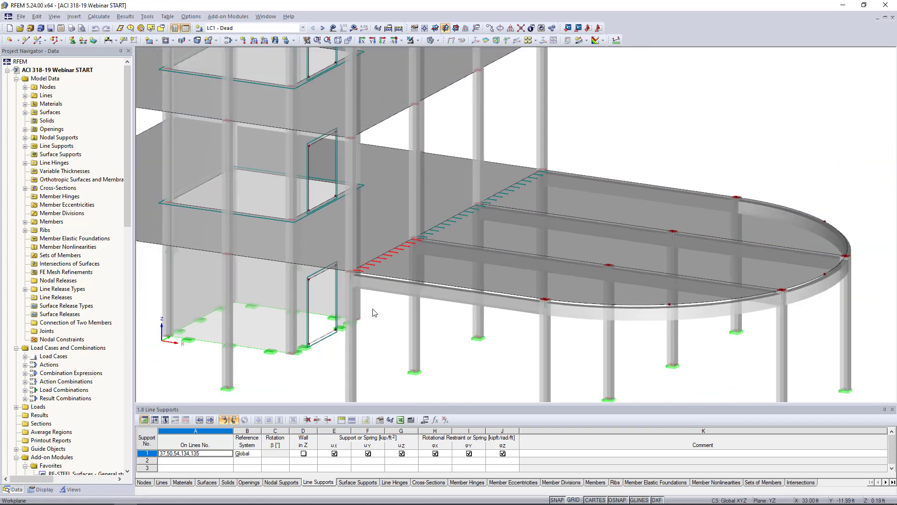
scroll(439, 337, "down", 5)
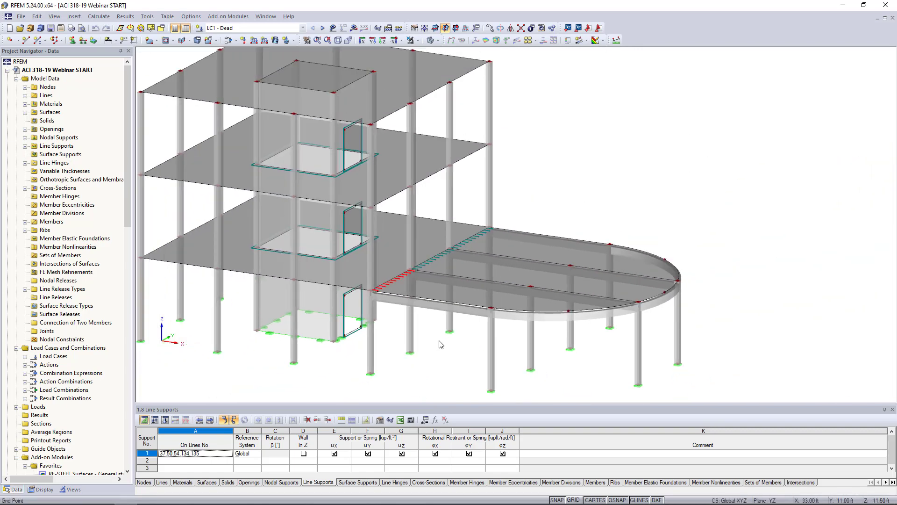
middle_click_drag(478, 297, 509, 297)
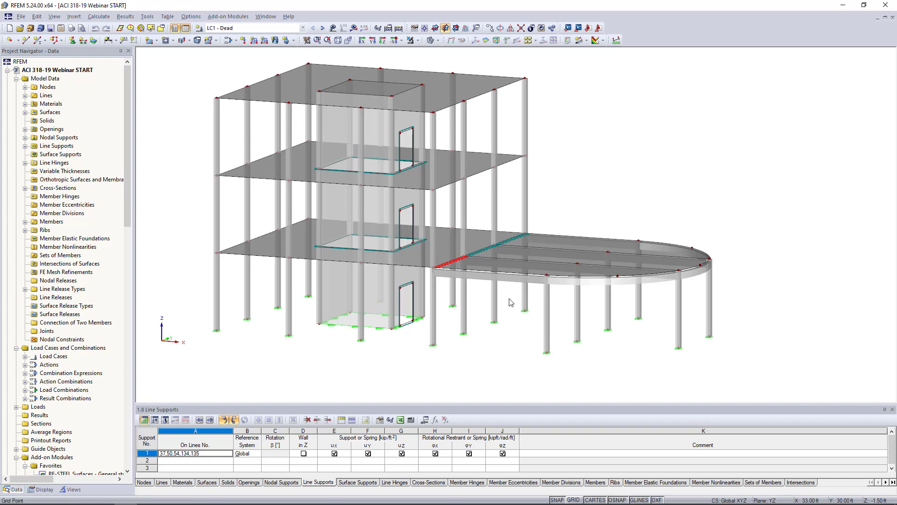
middle_click_drag(510, 309, 617, 289, "ctrl")
left_click_drag(747, 362, 451, 282)
double_click(478, 299)
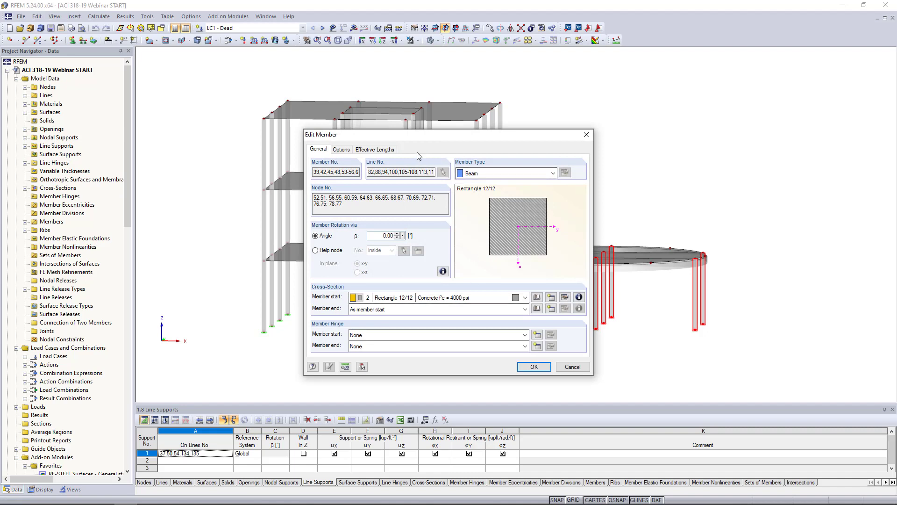
left_click(416, 150)
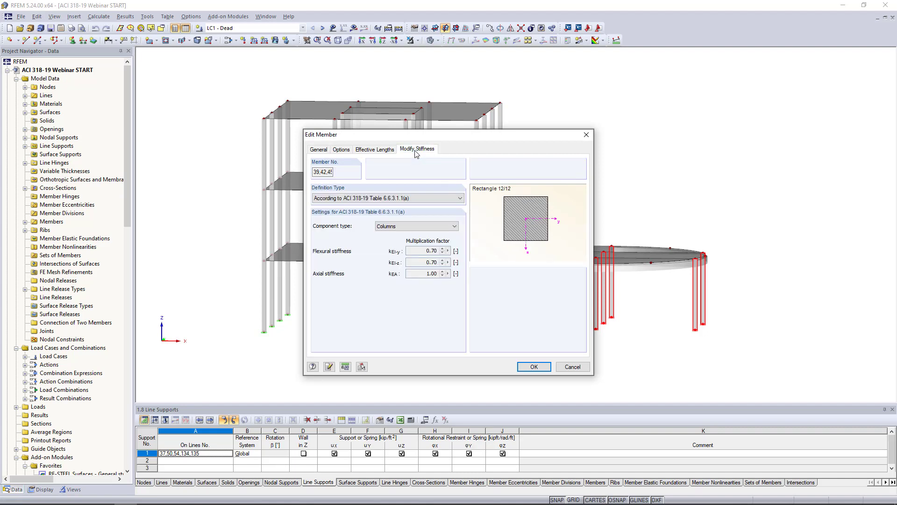
- Review the definition types and ACI 318-19 component types for the selected columns' stiffness modification, then close their properties without changes
left_click(421, 197)
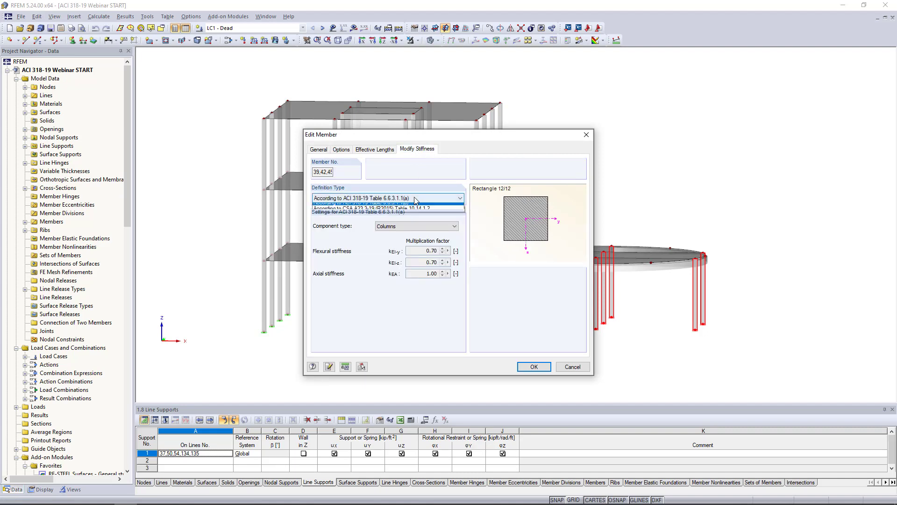
left_click(380, 207)
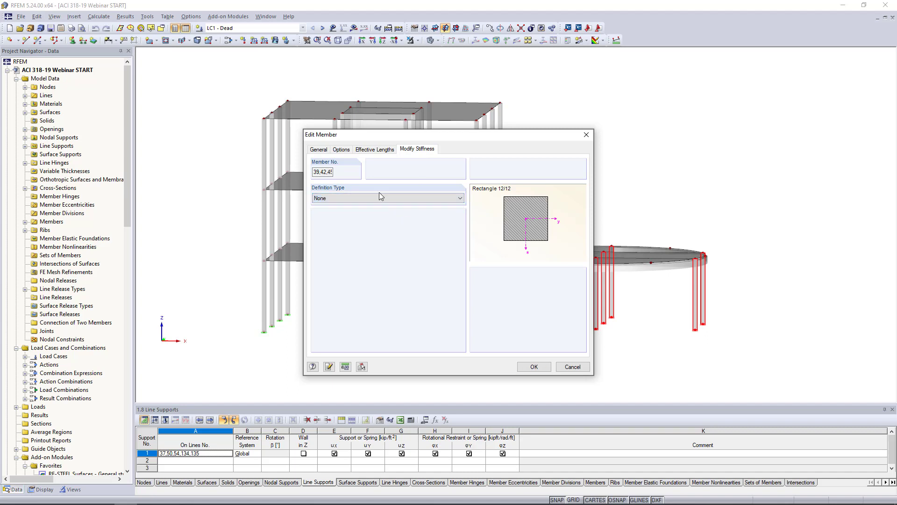
left_click(329, 200)
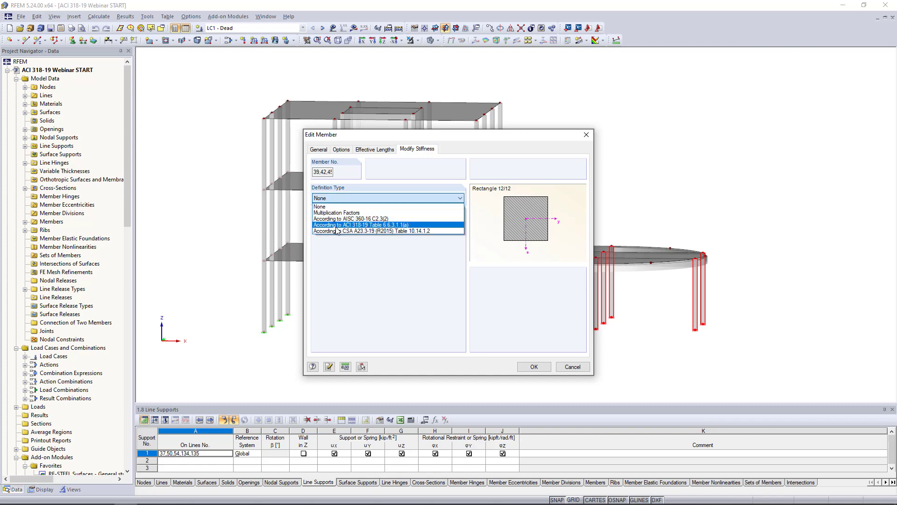
left_click(337, 227)
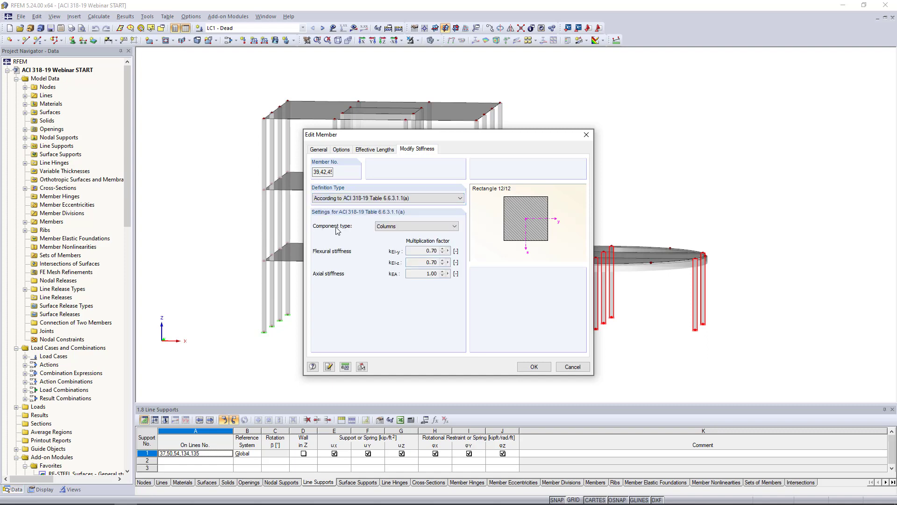
left_click(397, 229)
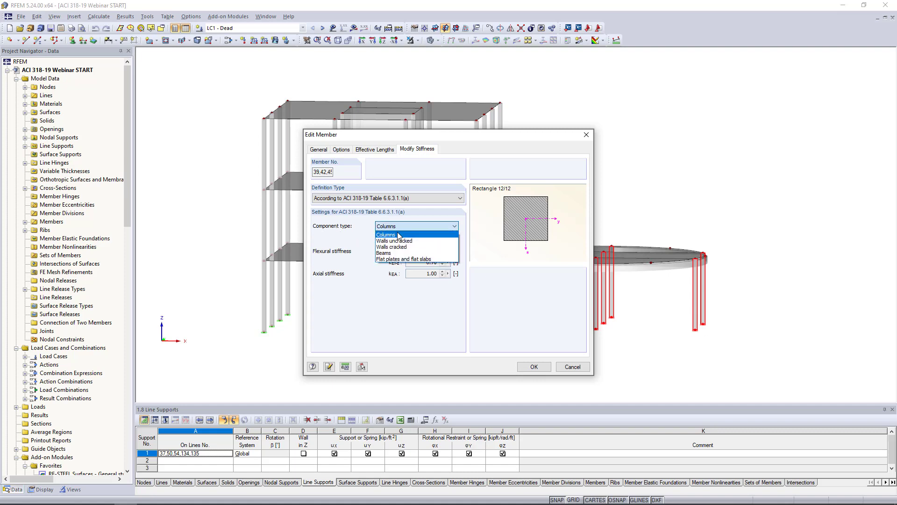
left_click(398, 235)
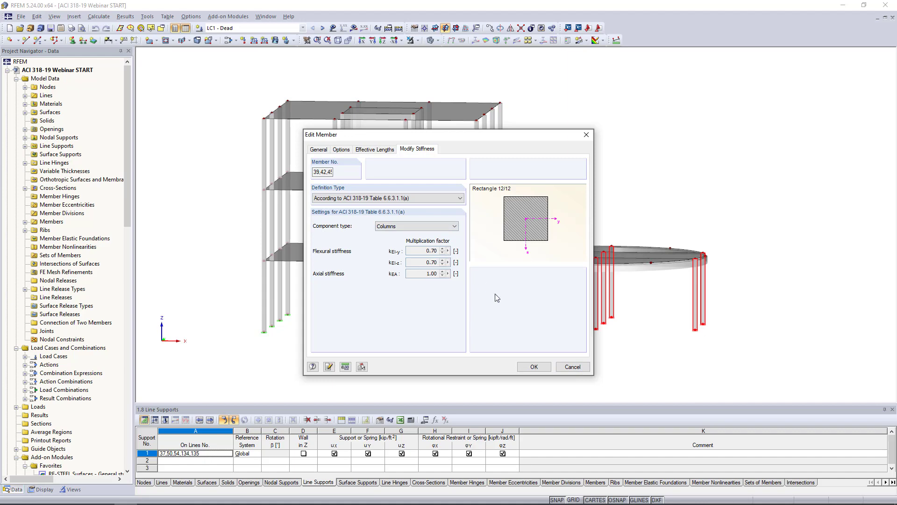
left_click(571, 367)
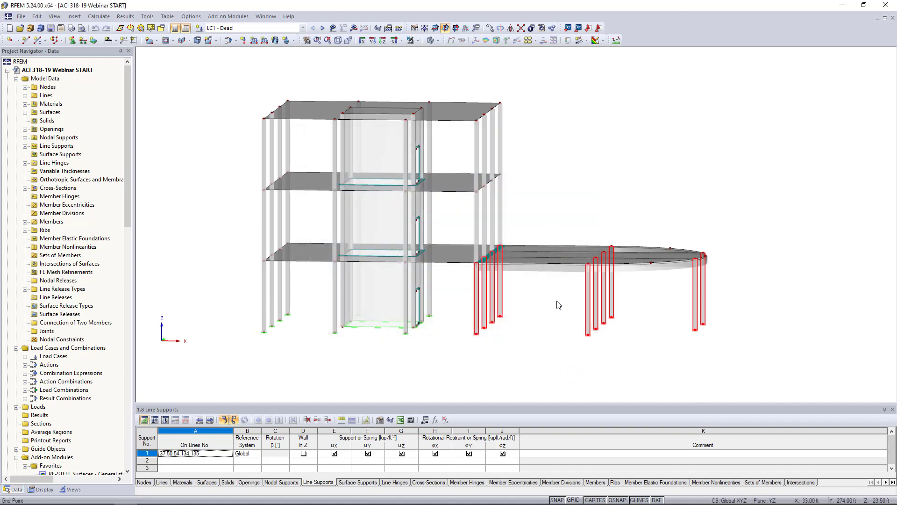
- Inspect the general properties and stiffness modification factors of the semicircular slab's straight front edge beam, then close without changes
double_click(545, 267)
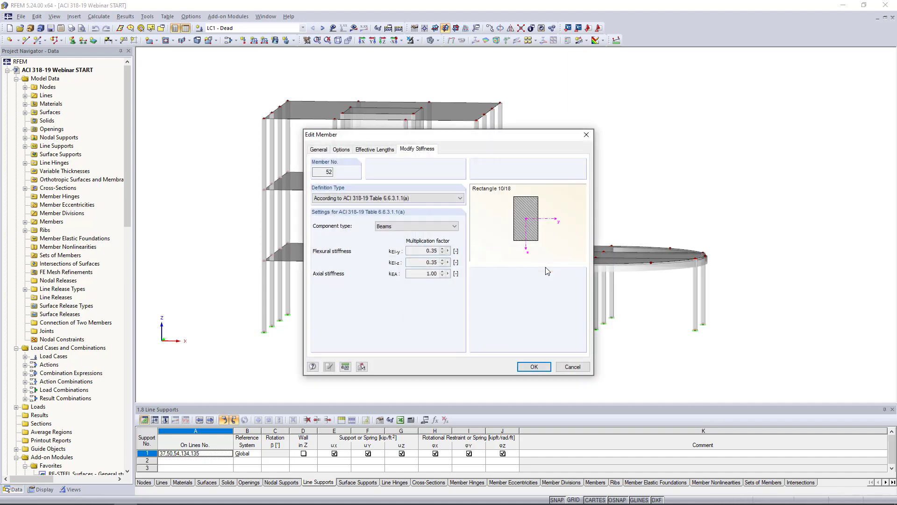
left_click(318, 149)
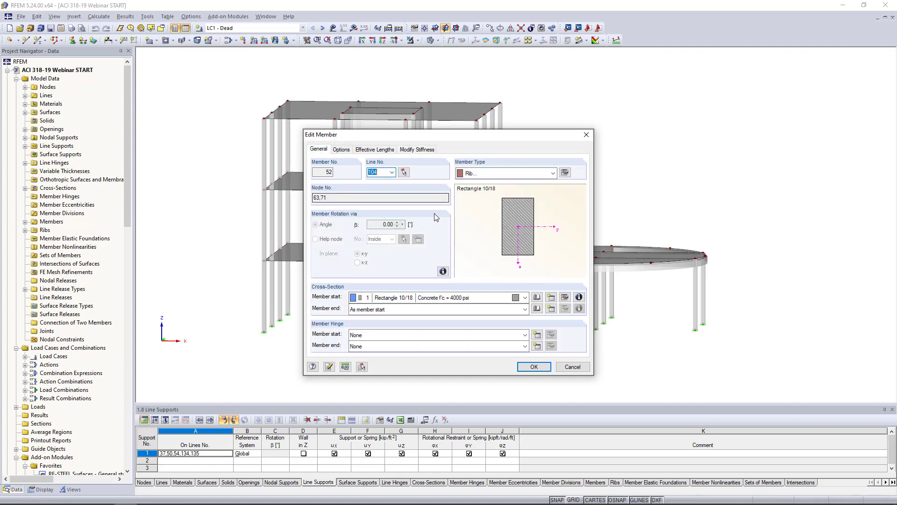
left_click(419, 149)
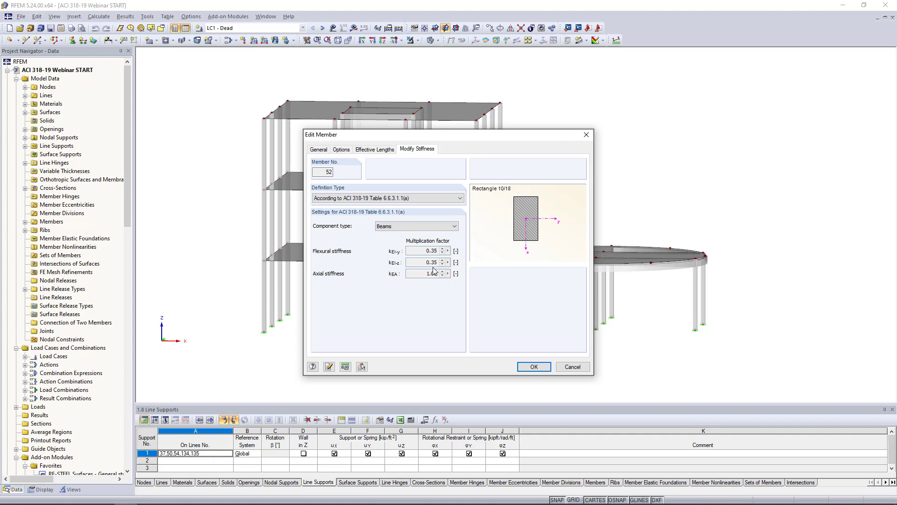
left_click(573, 368)
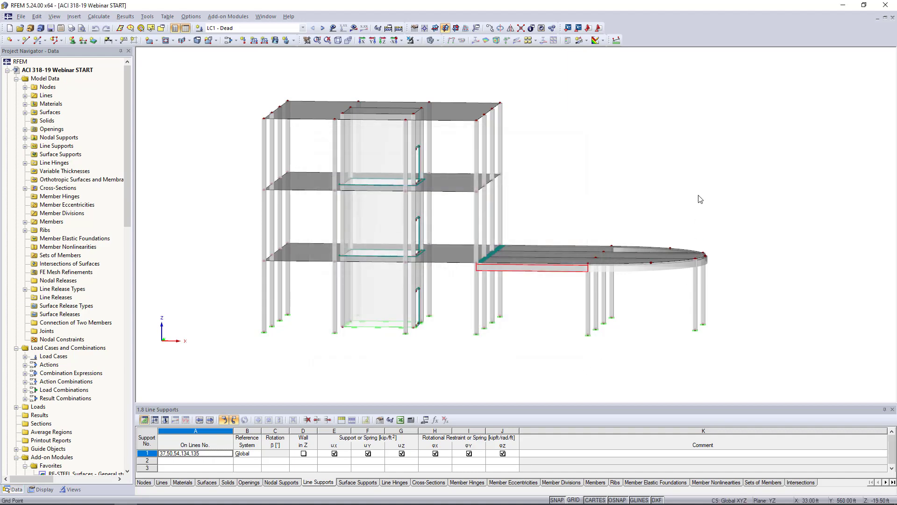
- Review the roof slab's stiffness modification settings and available component types, then close its properties without changes
middle_click_drag(698, 195, 637, 244, "ctrl")
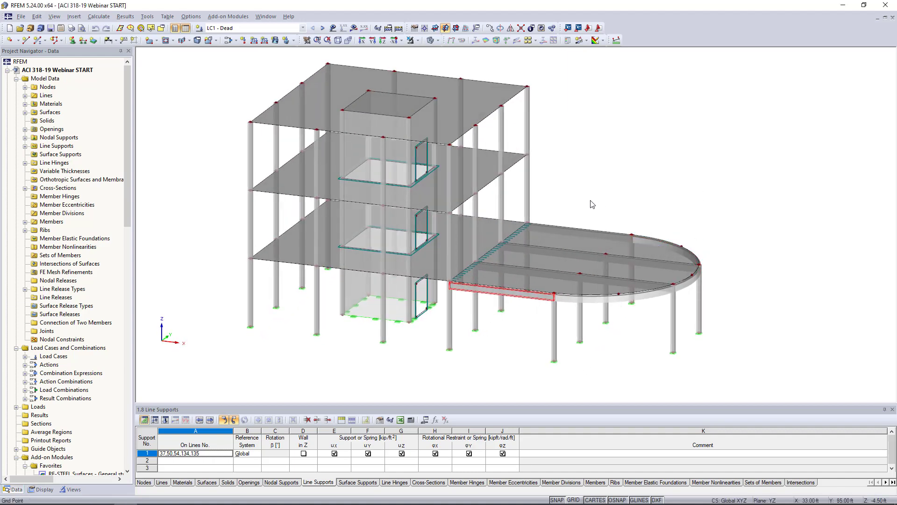
double_click(444, 88)
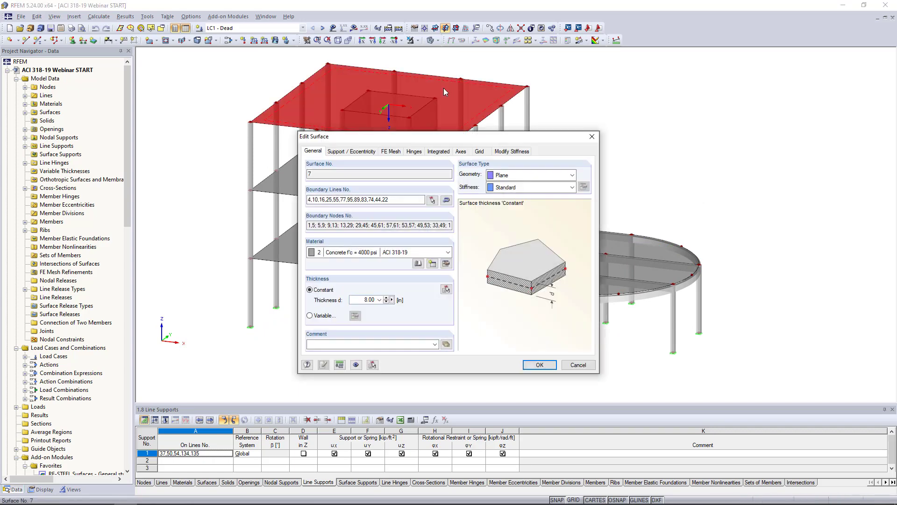
left_click(507, 151)
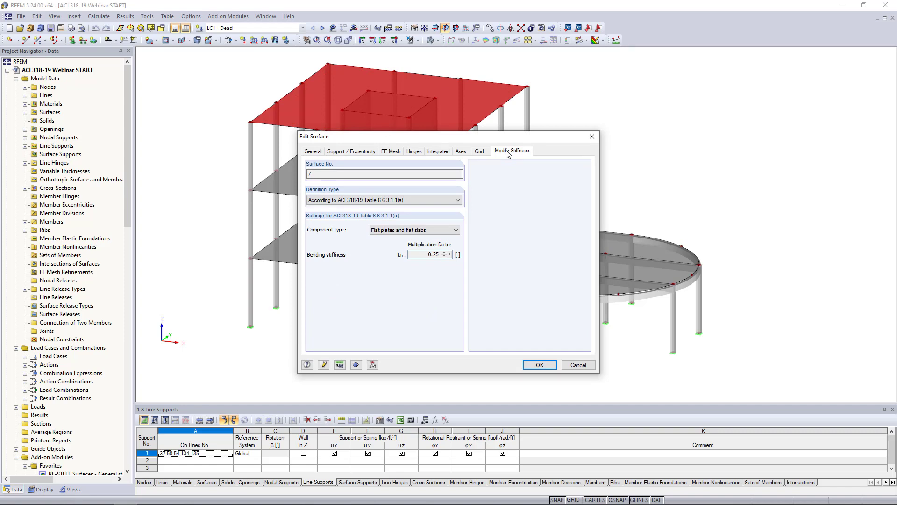
left_click(389, 230)
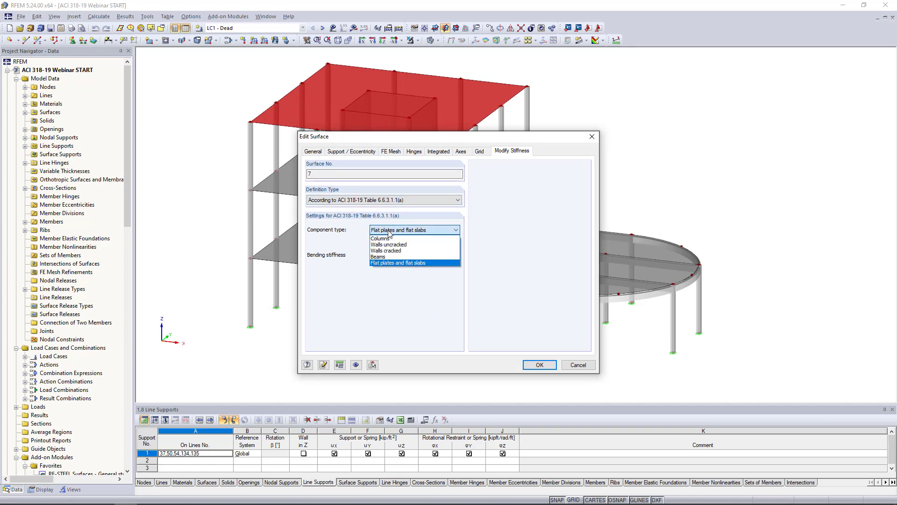
left_click(386, 262)
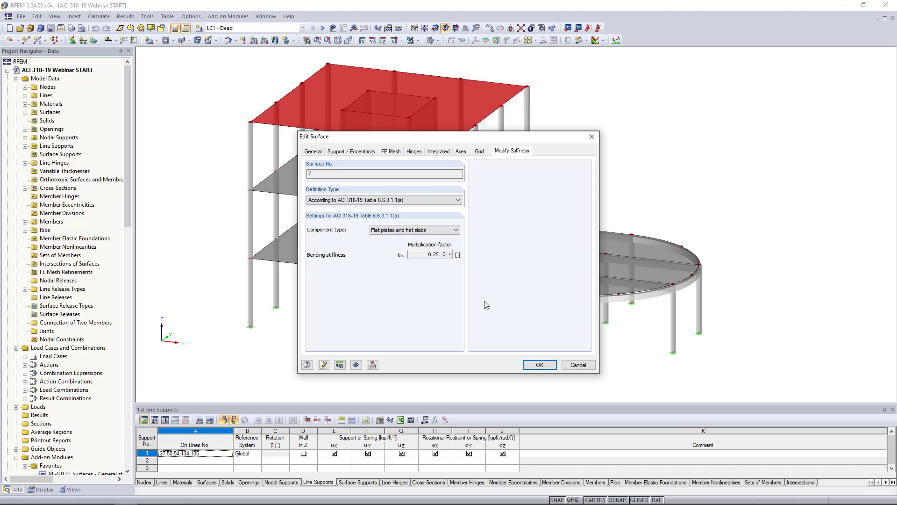
left_click(567, 364)
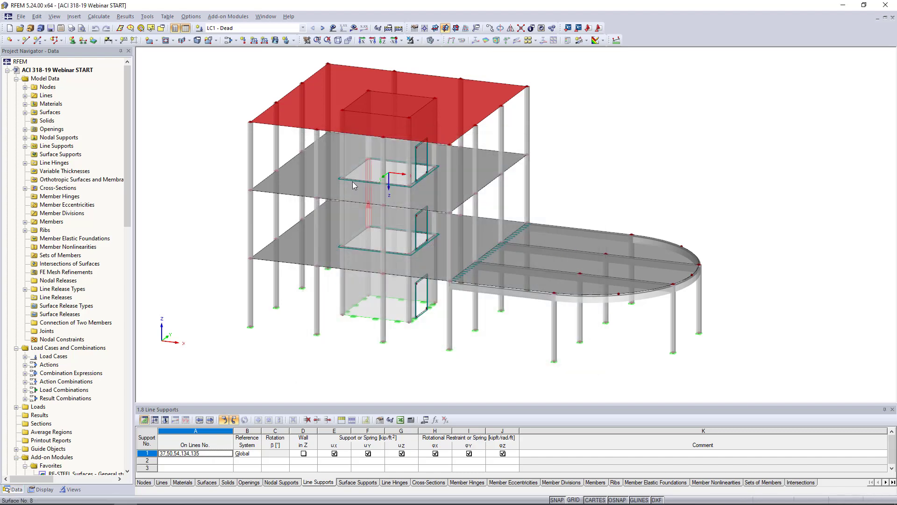
- Review the component type options in the top-storey front core wall's stiffness modification, then cancel and deselect the wall
double_click(351, 152)
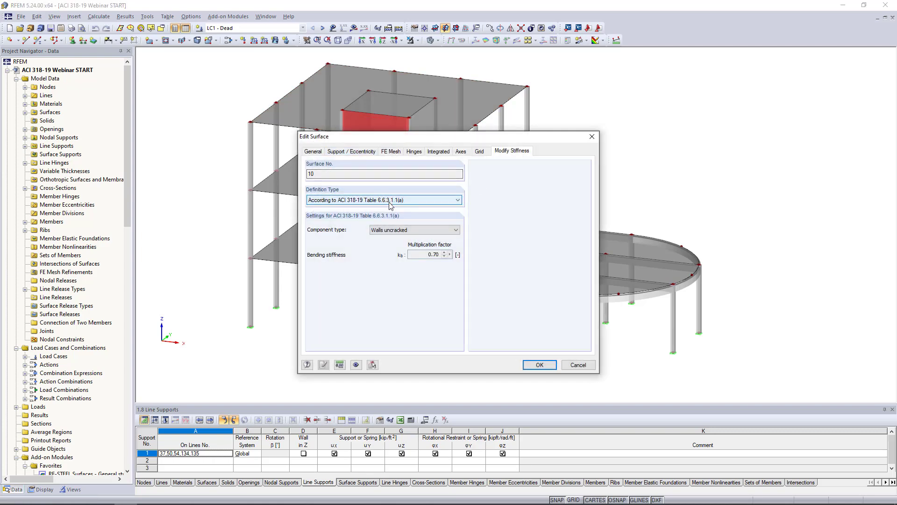
left_click(405, 233)
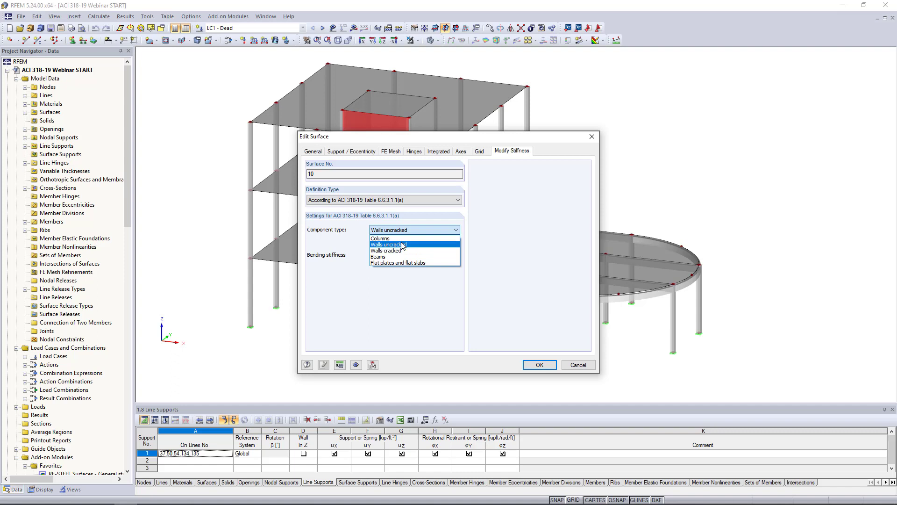
left_click(402, 245)
left_click(578, 365)
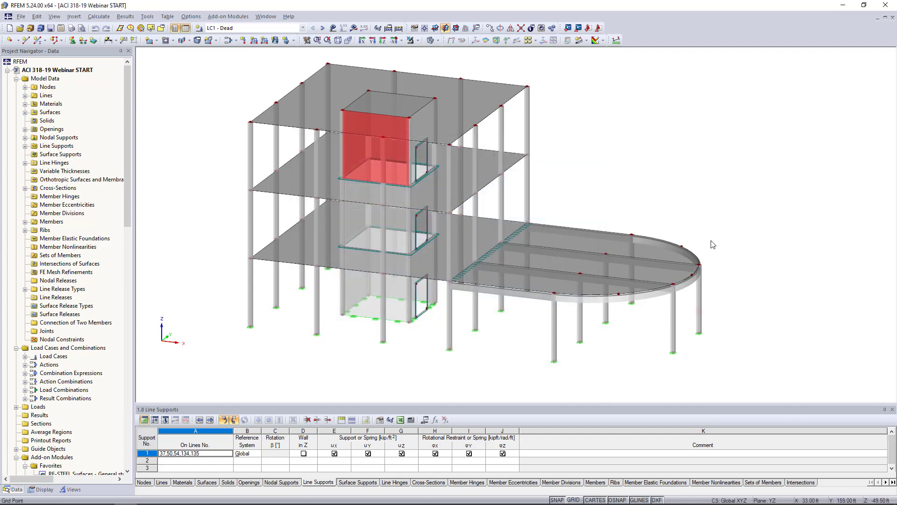
left_click(647, 185)
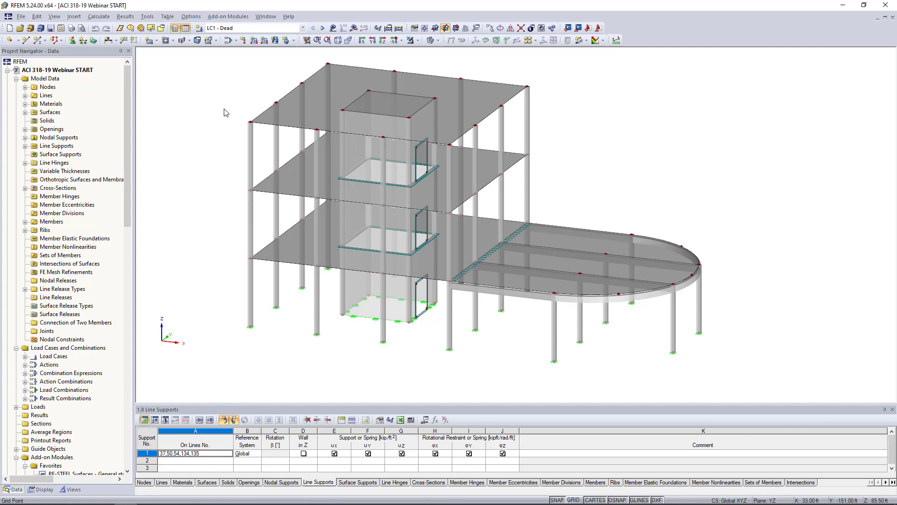
- Regenerate the building's FE mesh from the mesh settings with a target finite element length of 1.00 ft
left_click(100, 16)
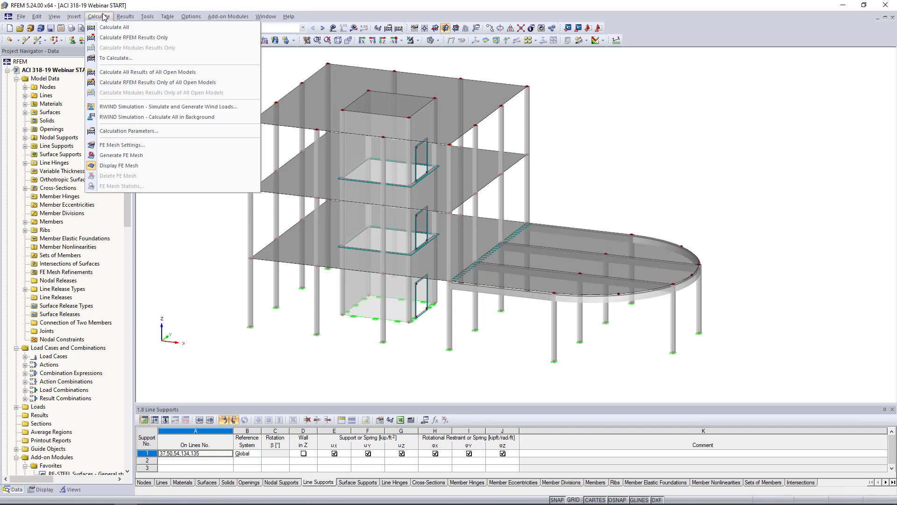
left_click(140, 148)
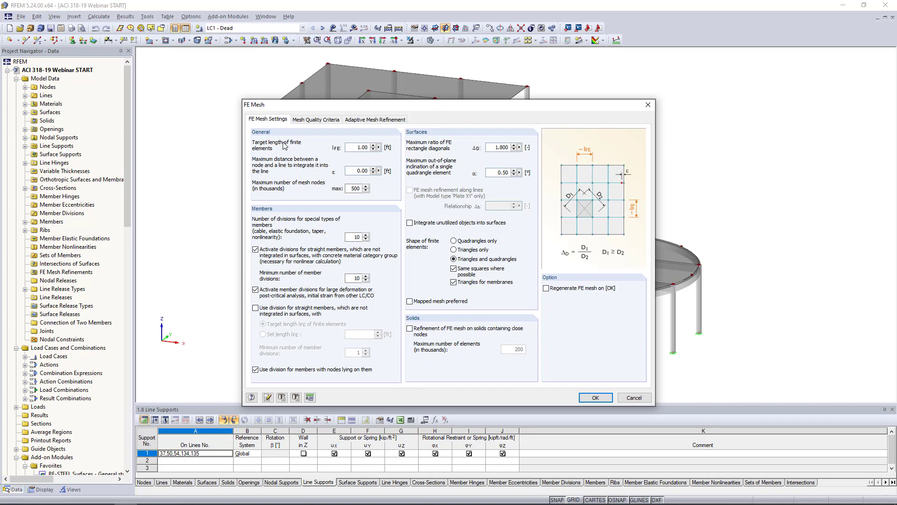
left_click(354, 146)
left_click(548, 289)
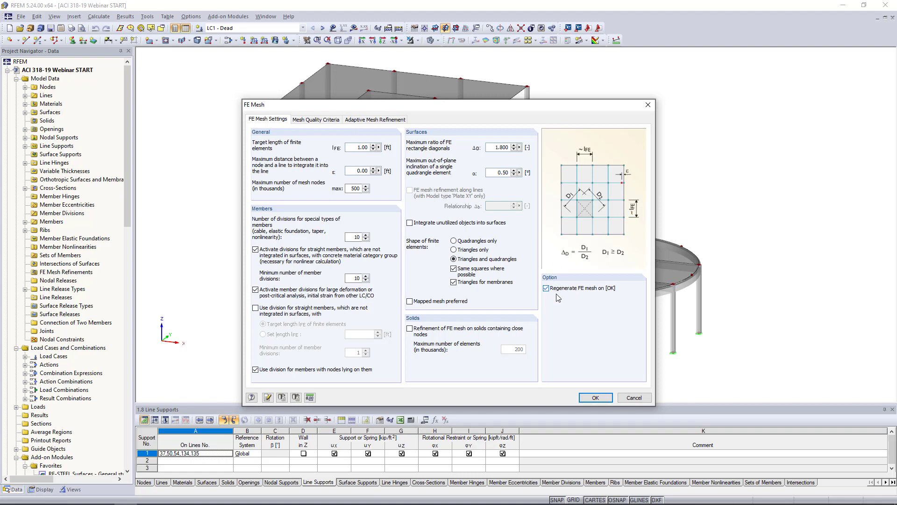
left_click(598, 398)
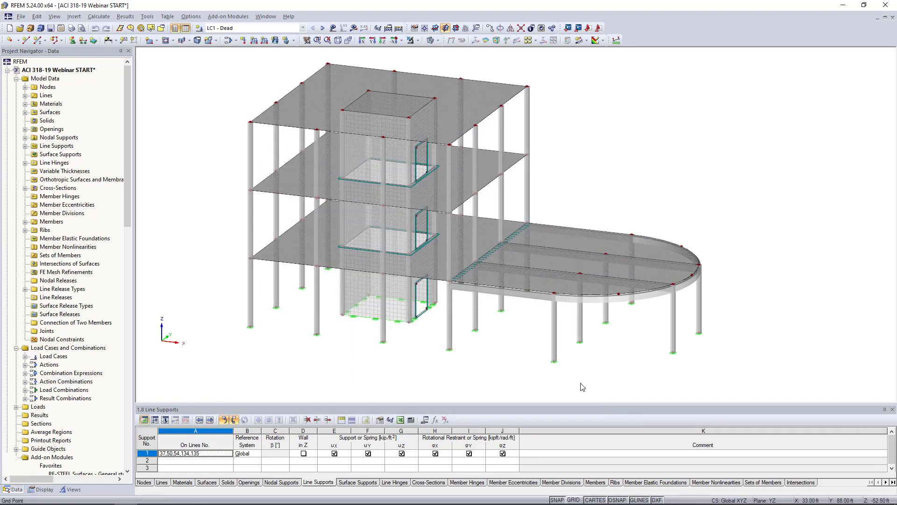
- Switch the model to wireframe display and examine the FE mesh on the slabs and core walls
left_click(437, 41)
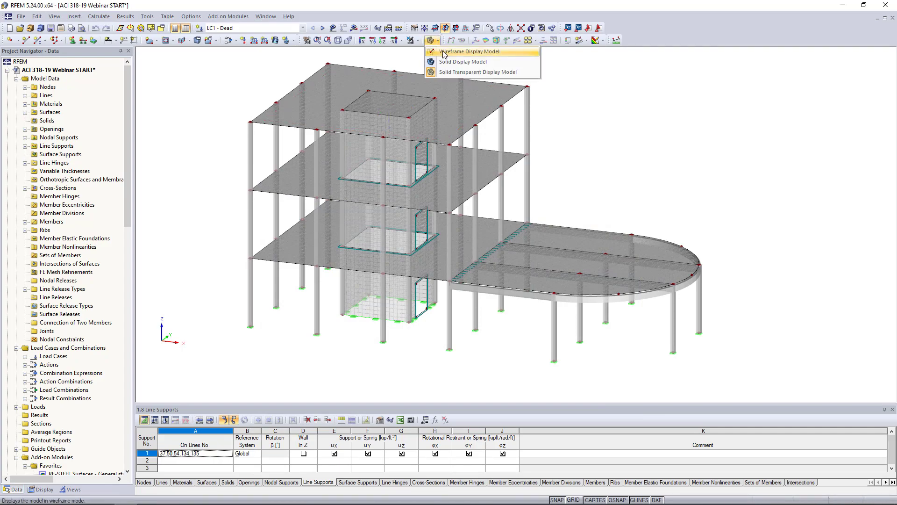
left_click(446, 58)
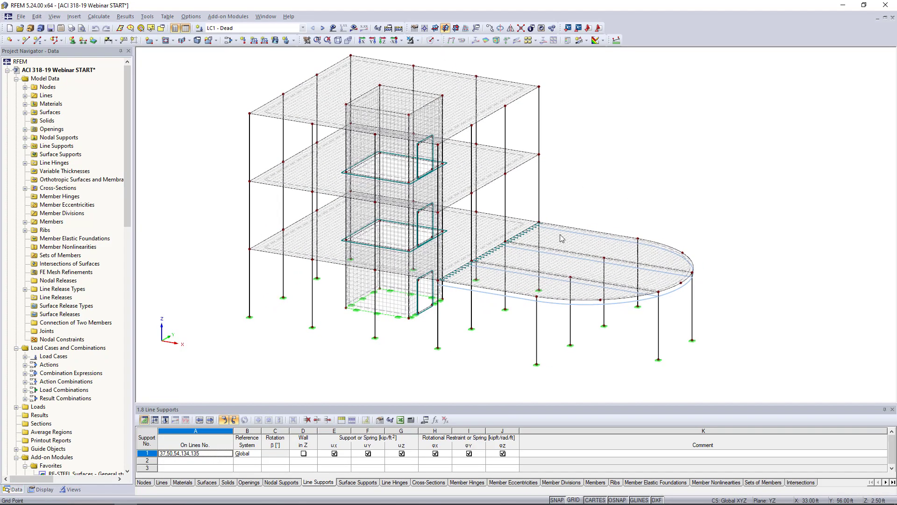
scroll(563, 276, "up", 4)
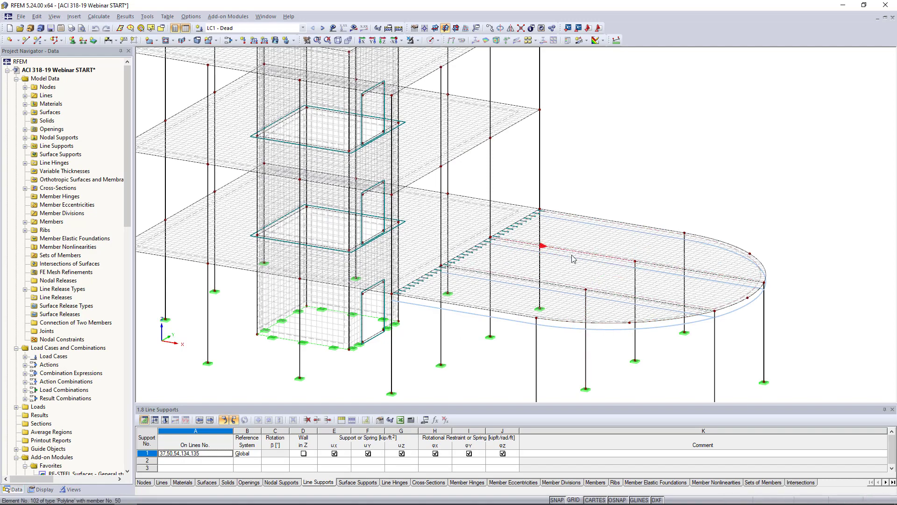
scroll(566, 256, "down", 4)
scroll(565, 257, "up", 3)
scroll(601, 212, "down", 1)
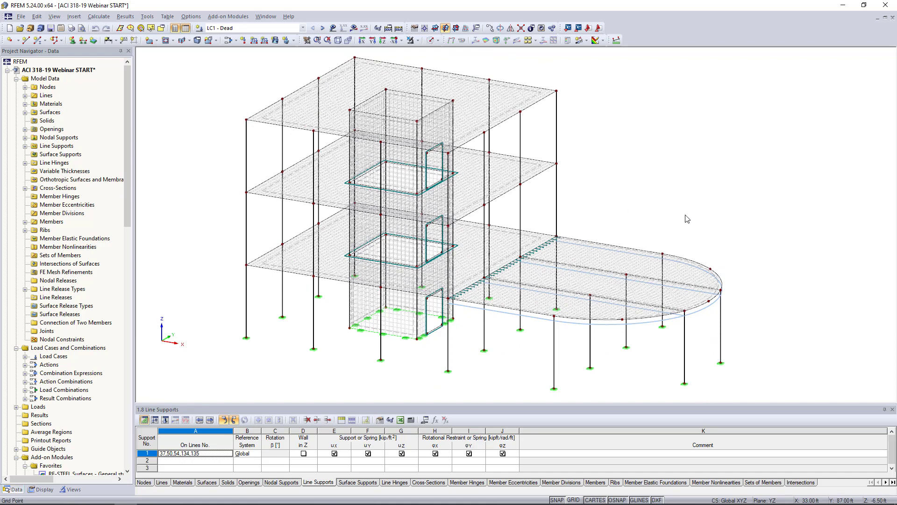
middle_click_drag(684, 216, 613, 286, "ctrl")
middle_click_drag(667, 176, 654, 182)
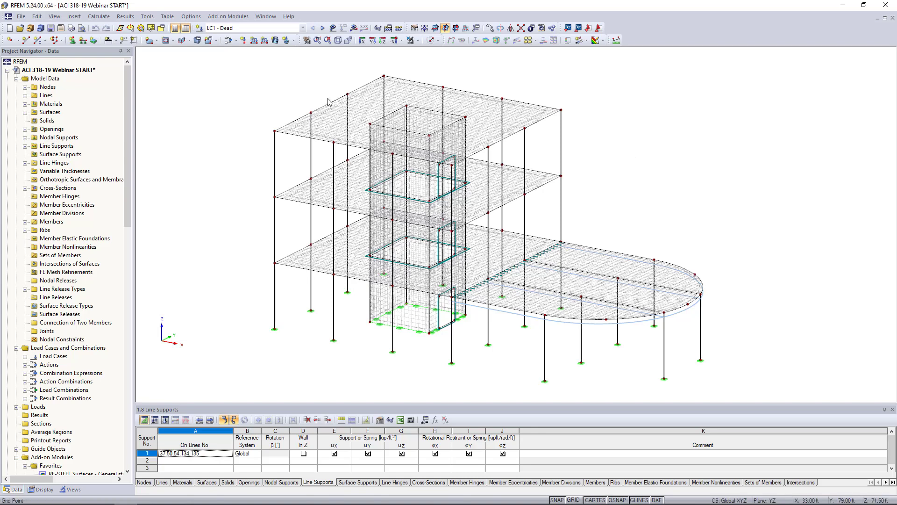
- Enable adaptive mesh refinement in the FE mesh settings
left_click(99, 17)
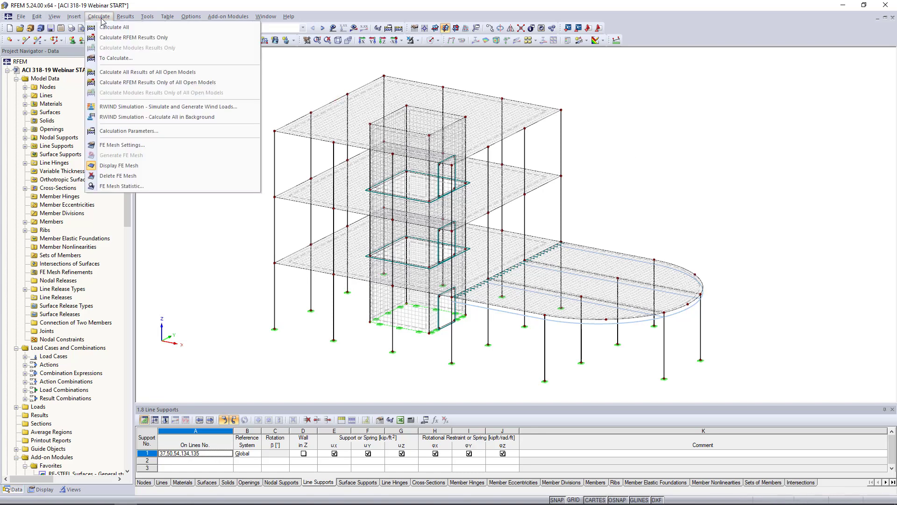
left_click(123, 146)
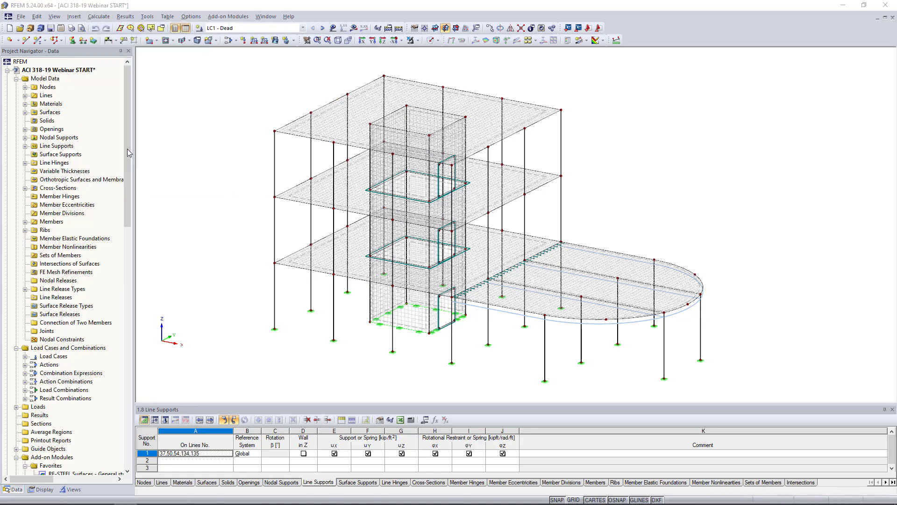
left_click(357, 120)
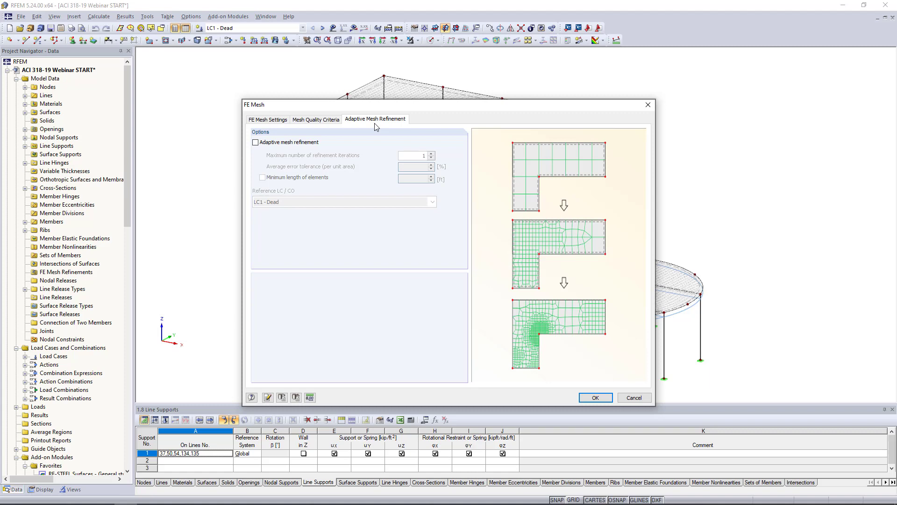
left_click(255, 143)
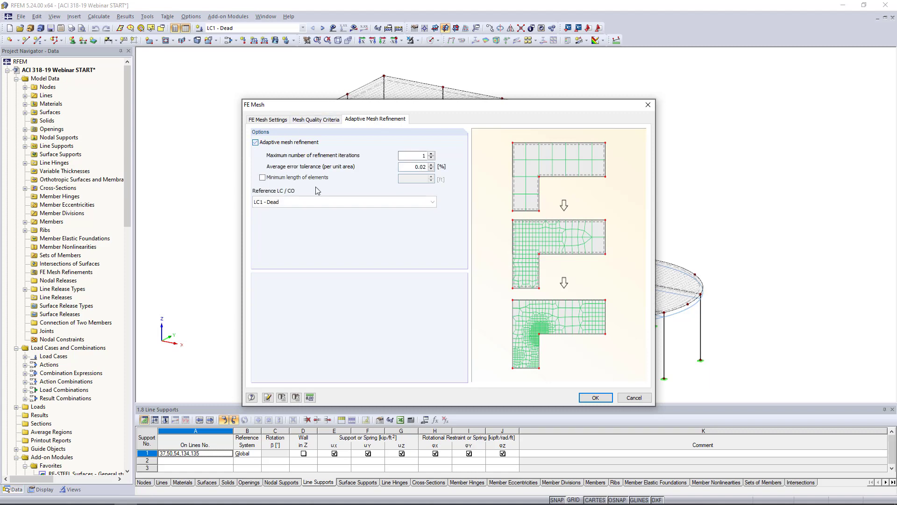
- Switch to the presentation window and review the Adaptive Mesh Refinement slide
key("super+Tab")
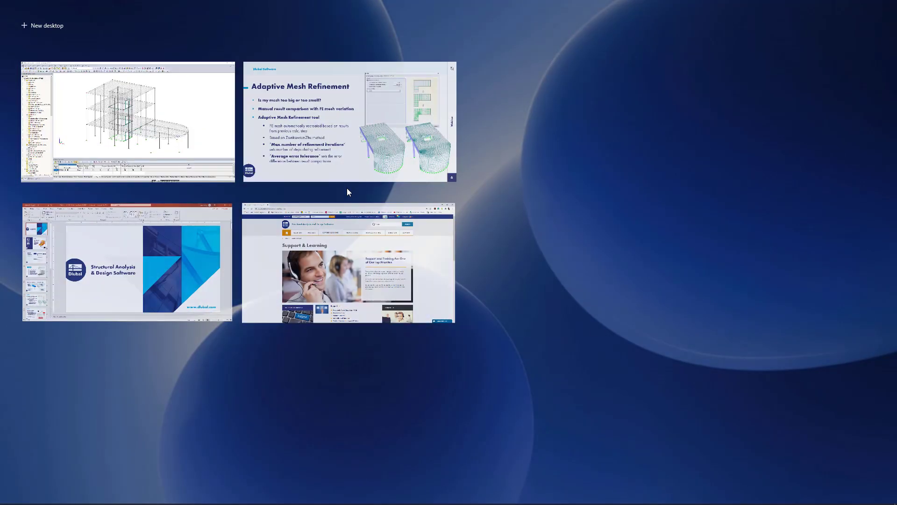
left_click(349, 148)
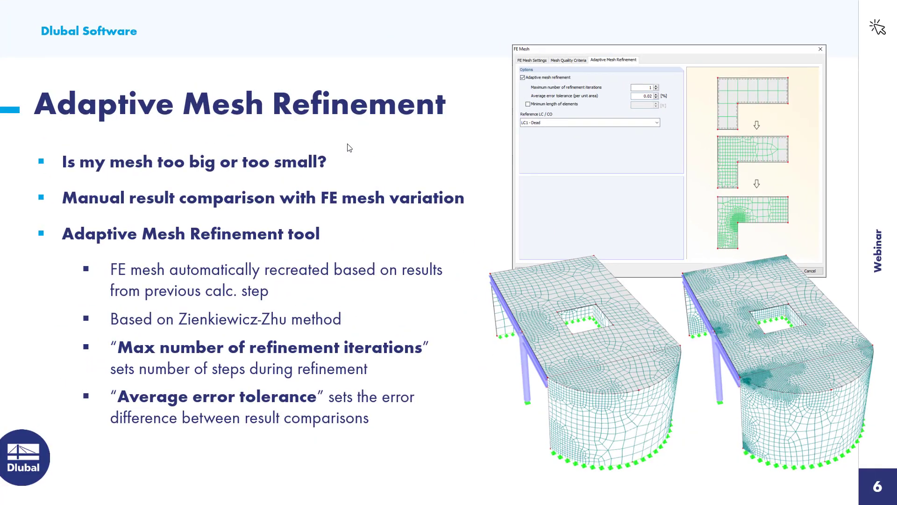
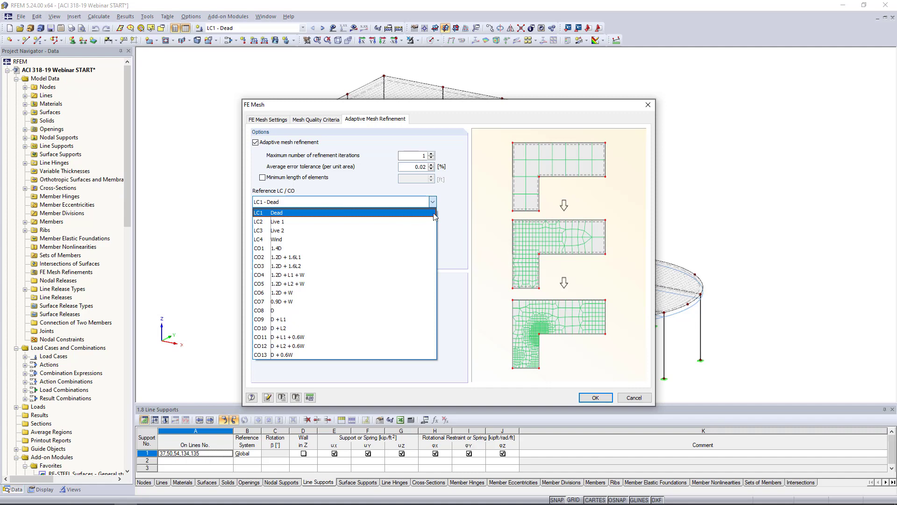
- Keep LC1 - Dead as the refinement's reference load case, accept the mesh settings and generate the FE mesh
left_click(461, 212)
left_click(584, 397)
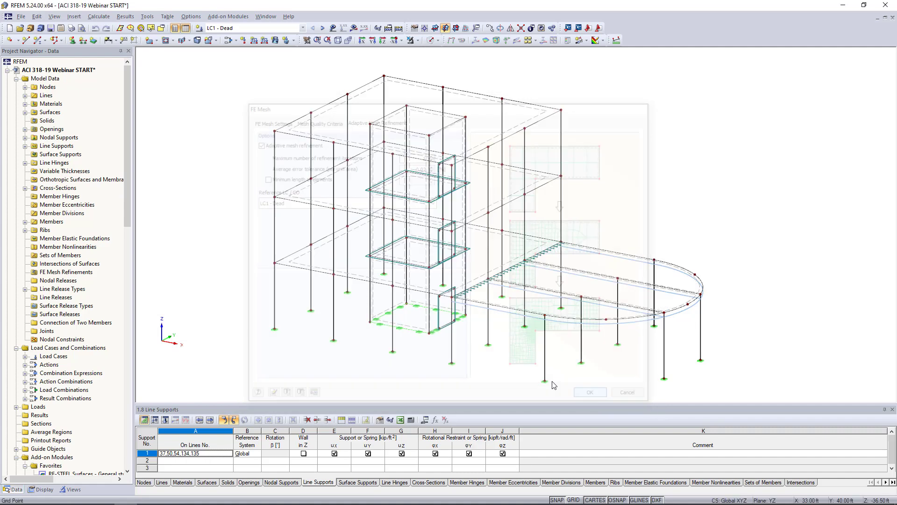
left_click(99, 16)
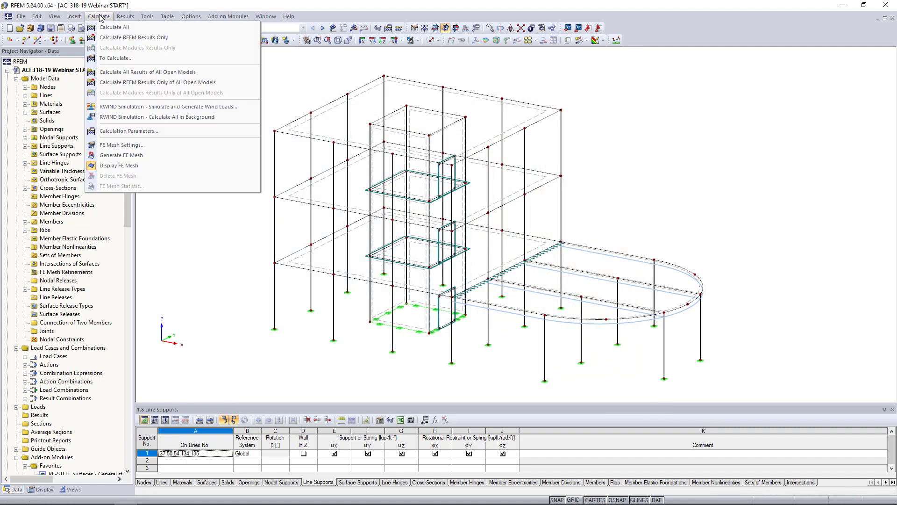
left_click(141, 156)
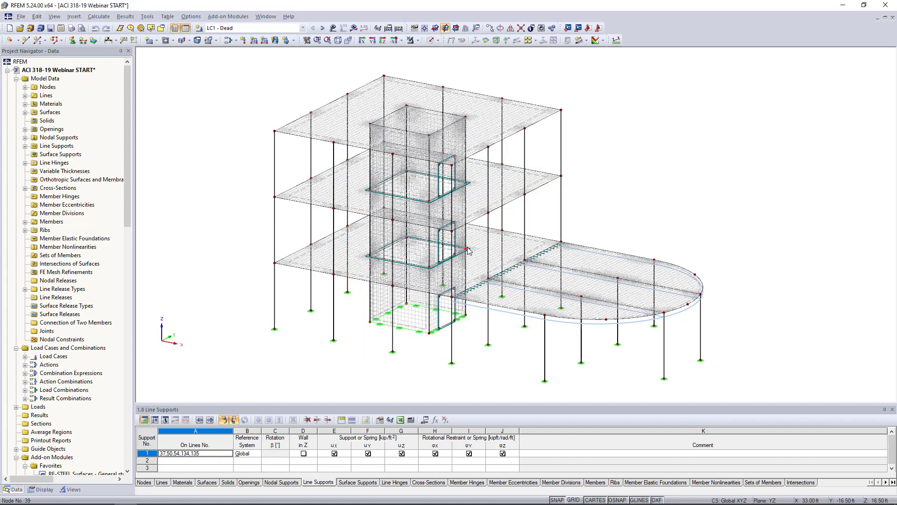
- Examine the refined mesh around the curved slab's ribs and columns and the core wall openings, then select the model's FE Mesh Refinements category
mouse_move(667, 217)
middle_mouse_down("ctrl")
mouse_move(656, 210)
mouse_move(662, 217)
middle_mouse_up("ctrl")
scroll(567, 306, "up", 3)
scroll(567, 308, "up", 6)
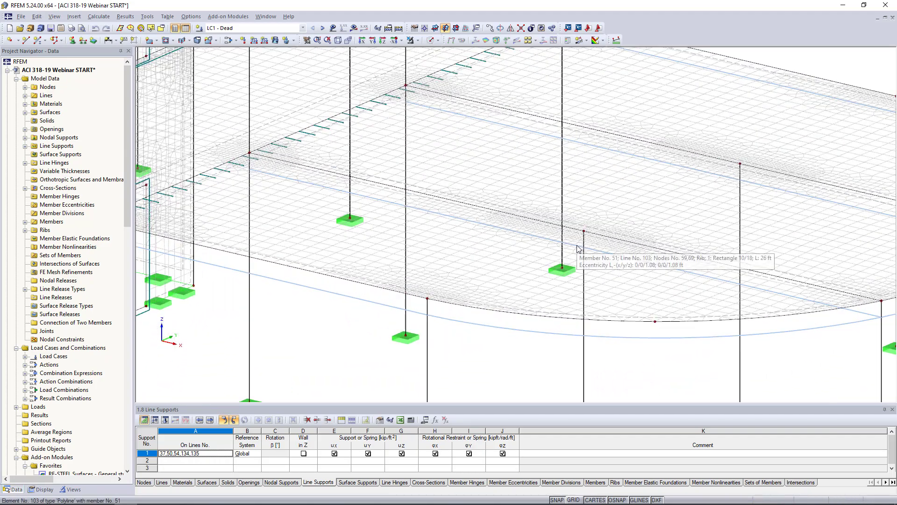
scroll(691, 219, "down", 2)
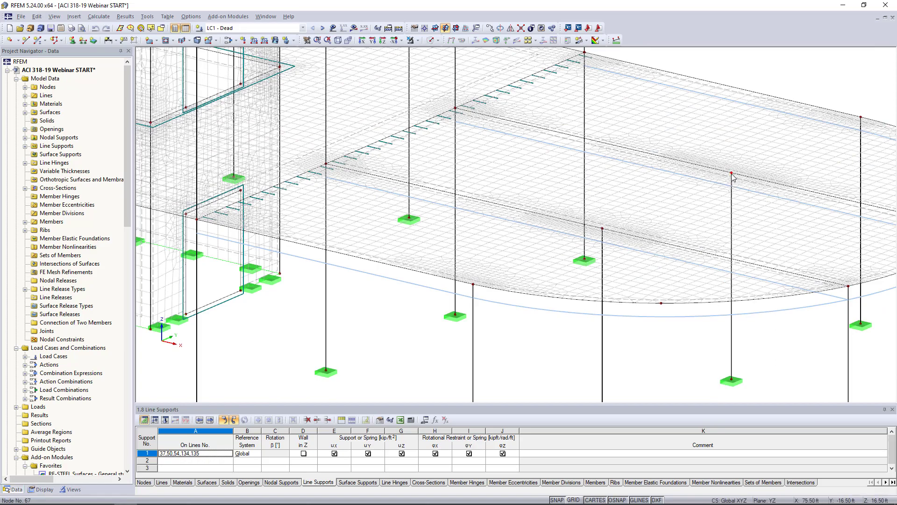
middle_click_drag(305, 244, 589, 270)
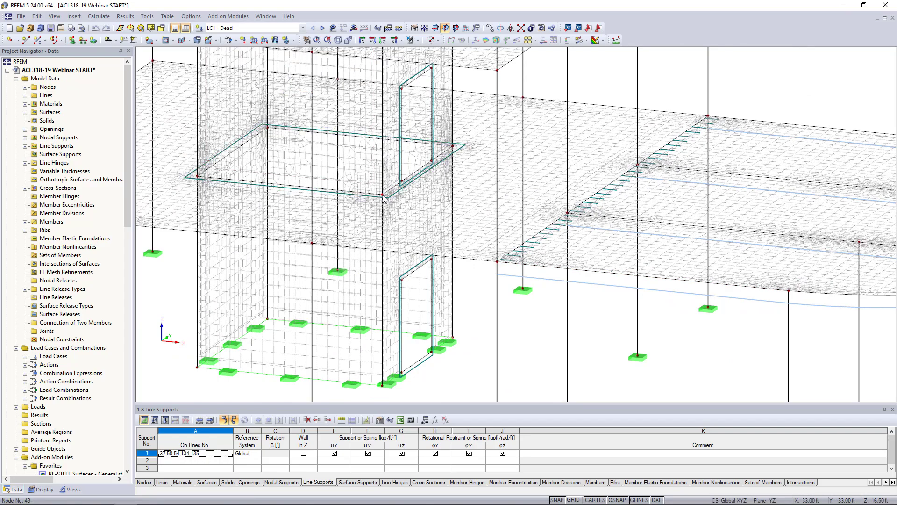
scroll(195, 177, "down", 5)
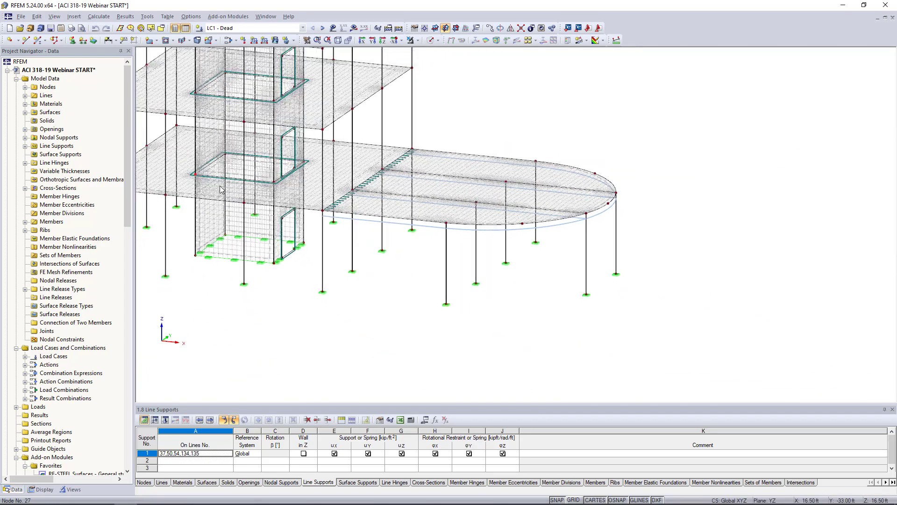
middle_click_drag(433, 227, 454, 342, "ctrl")
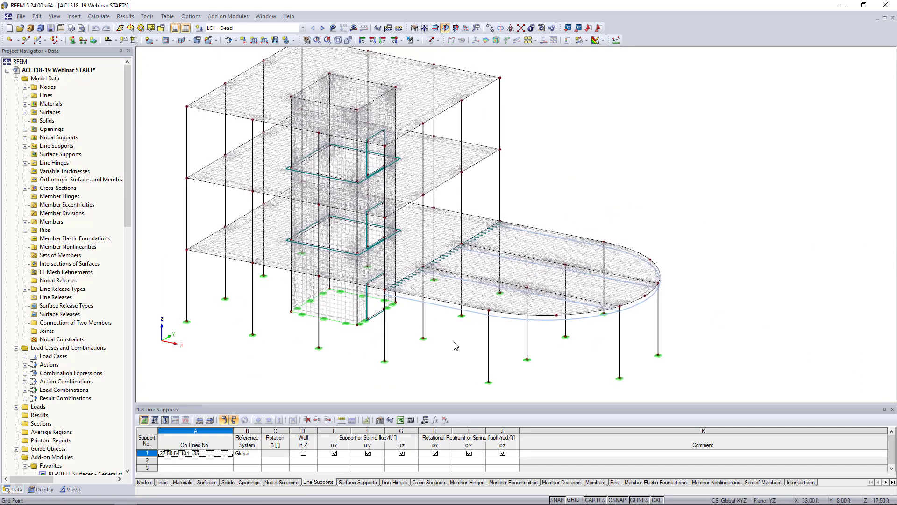
scroll(456, 346, "down", 2)
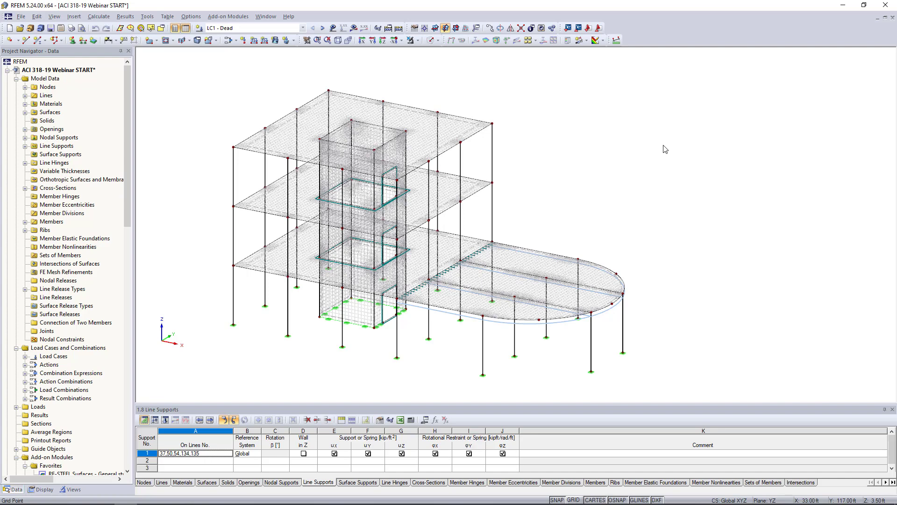
left_click(66, 273)
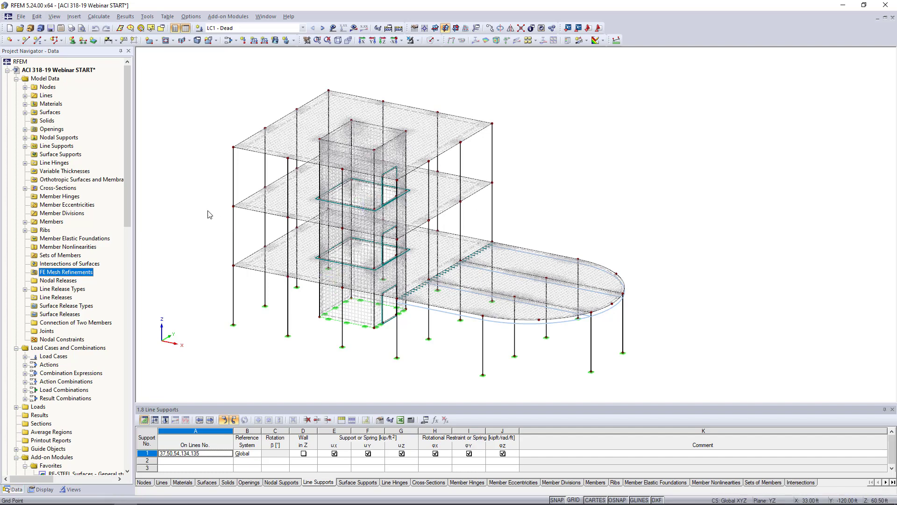
middle_click_drag(257, 103, 274, 119)
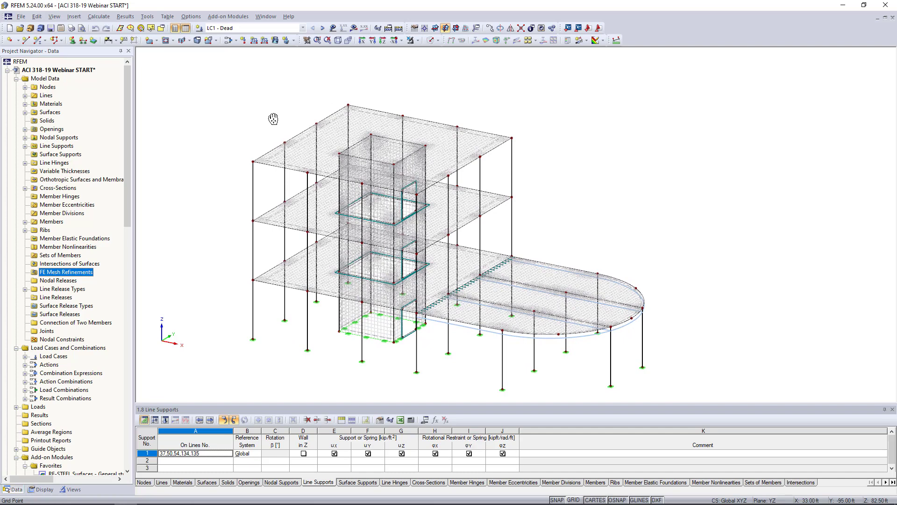
- Review the Dead, Live 1, Live 2 and Wind load cases and the action categories available for the Wind case
left_click(229, 40)
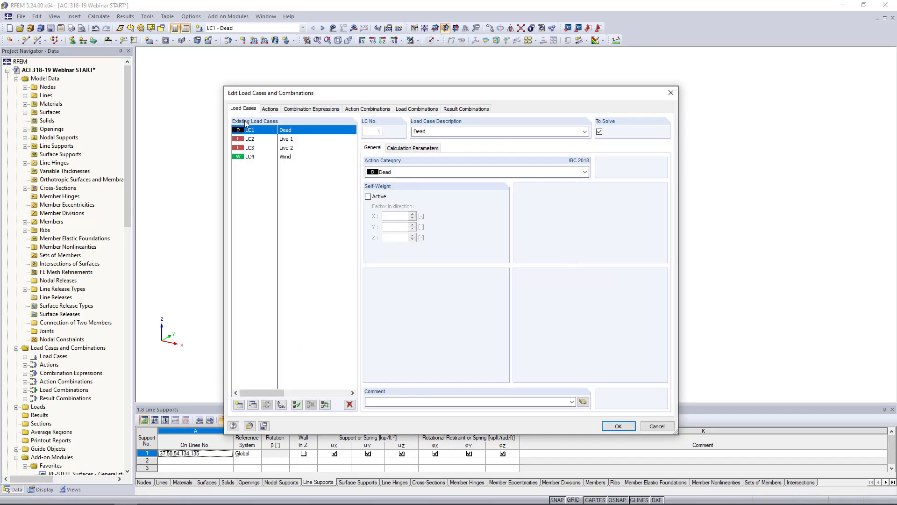
left_click(296, 140)
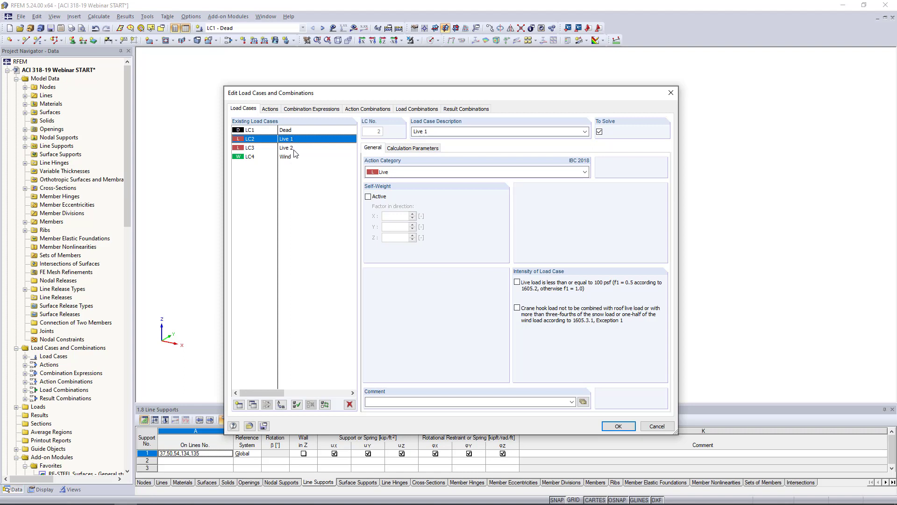
left_click(291, 148)
left_click(293, 160)
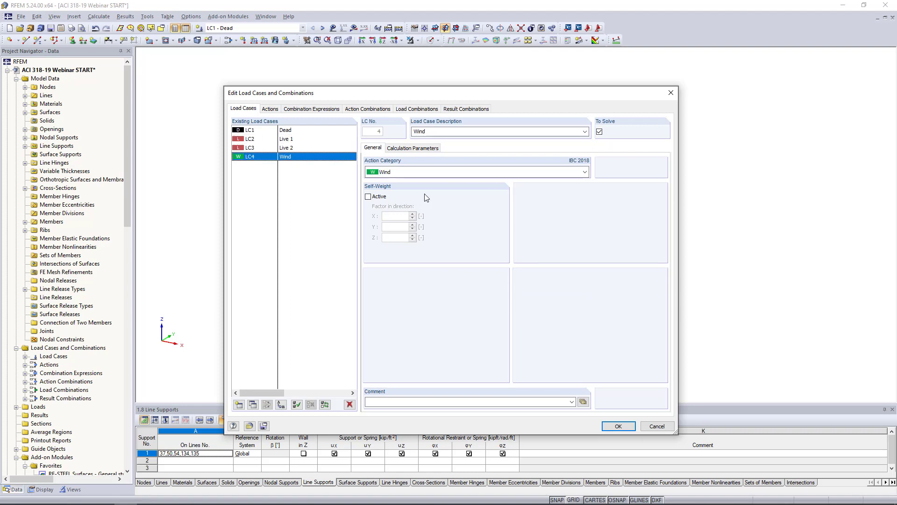
left_click(416, 176)
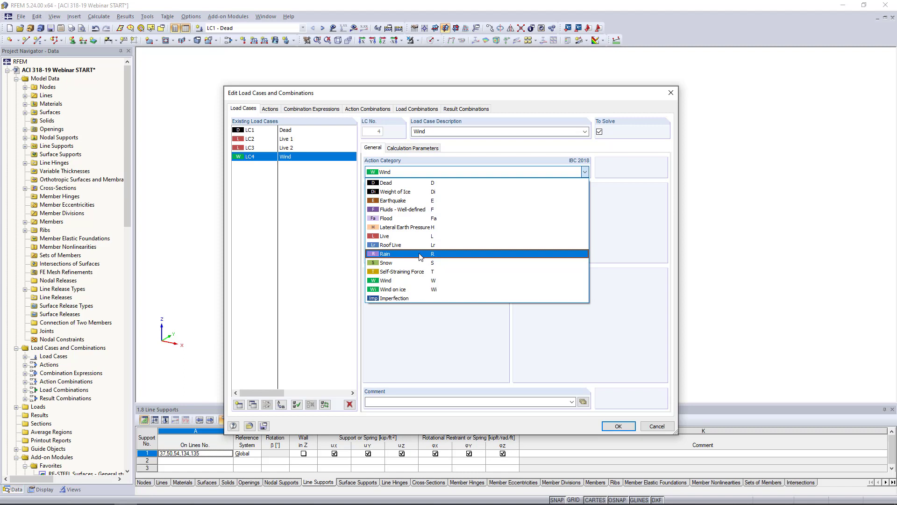
left_click(344, 234)
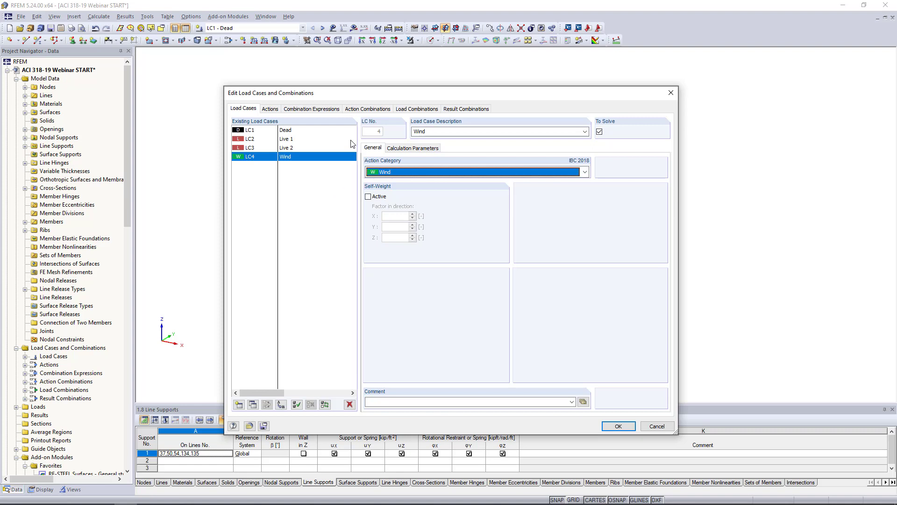
- Review the LRFD and ASD combination expressions and the design situation formulas for Section 1605.3.2 (ASD)
left_click(317, 112)
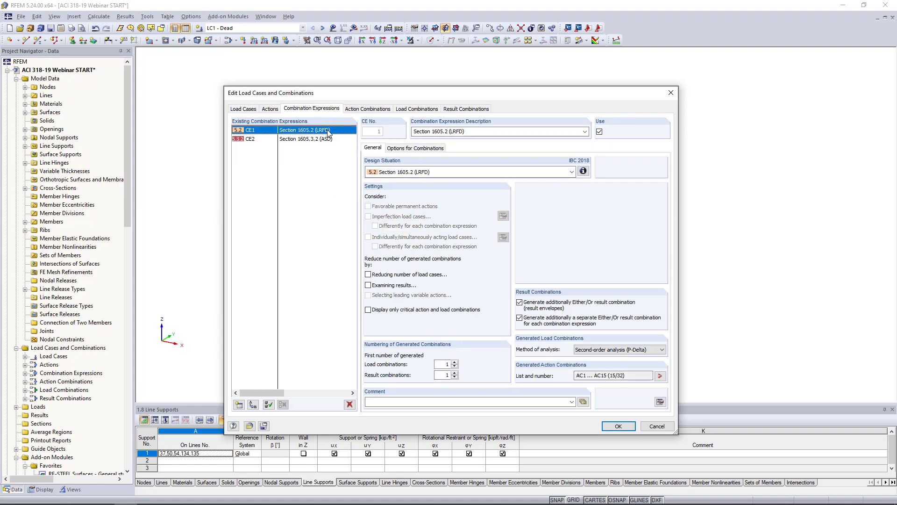
left_click(325, 141)
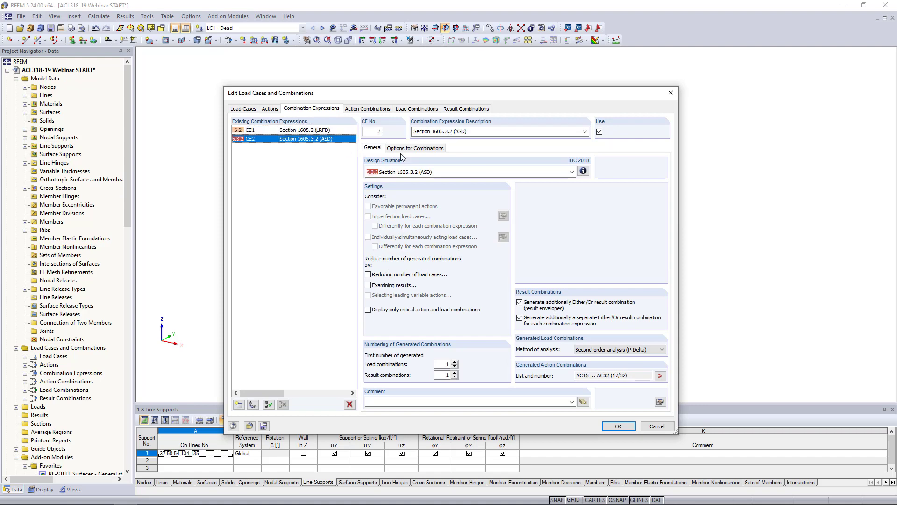
left_click(583, 171)
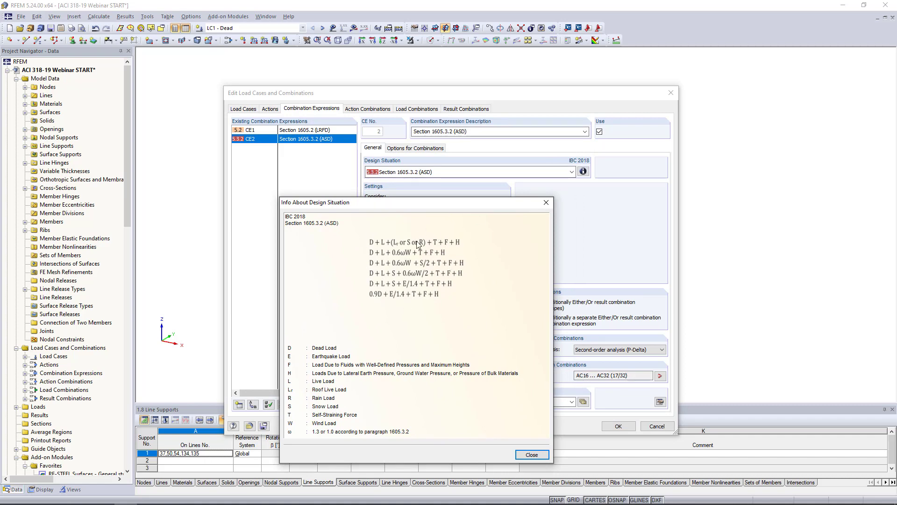
left_click(520, 452)
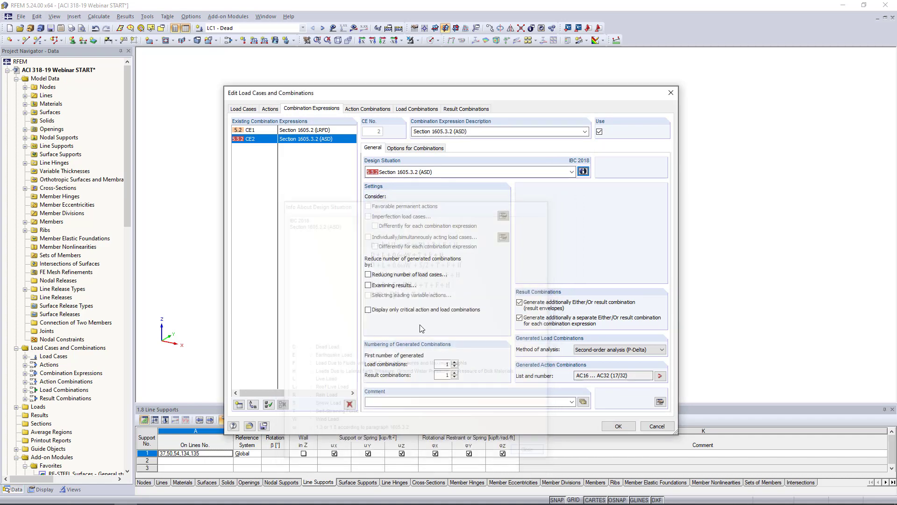
- Review the generated load combinations and the calculation parameters of CO1, then close the load case editor without changes
left_click(413, 109)
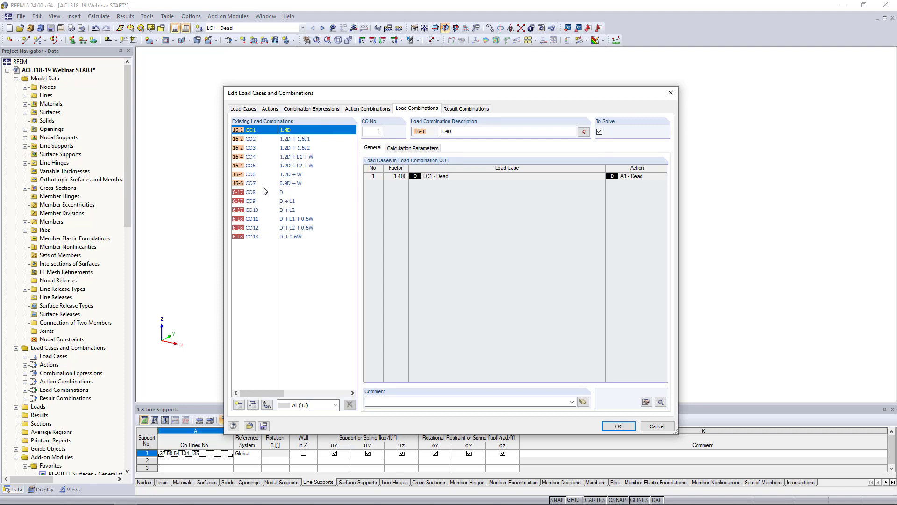
left_click(420, 149)
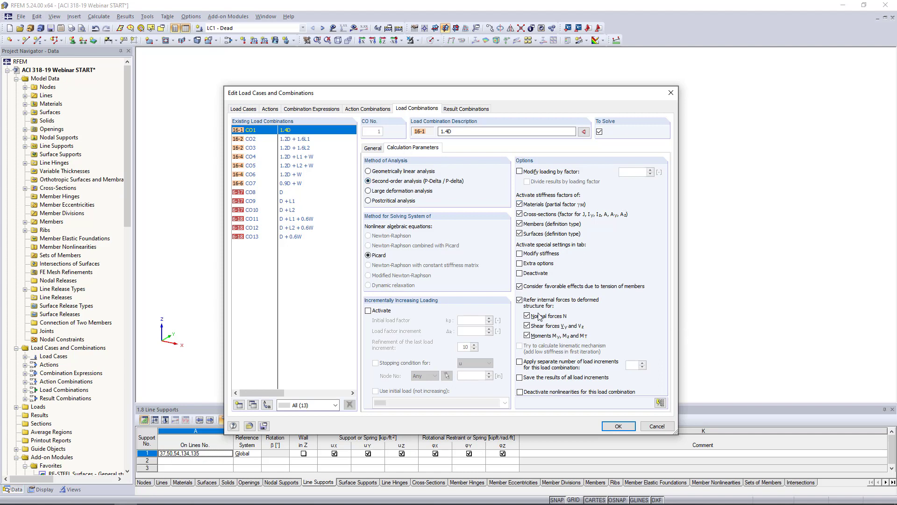
left_click(657, 426)
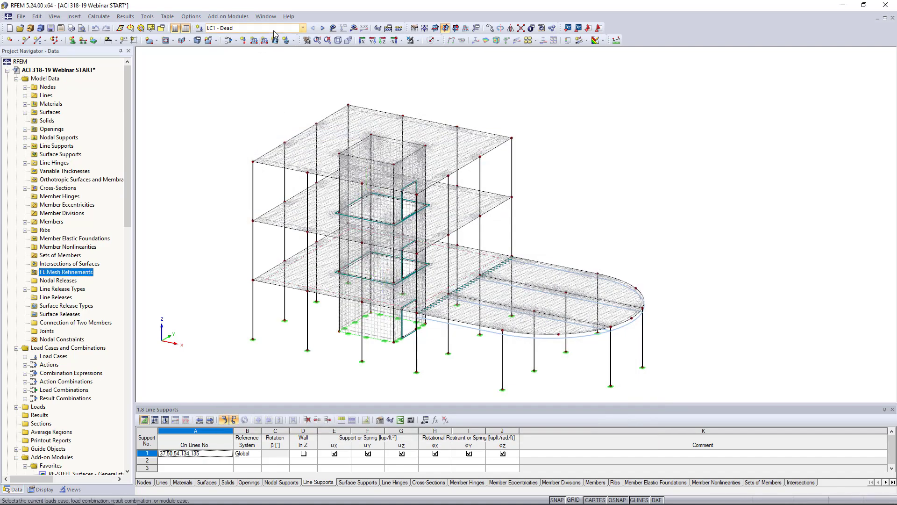
- Switch the model to a solid transparent display and show the LC1 - Dead loads on the slabs
left_click(437, 40)
left_click(443, 62)
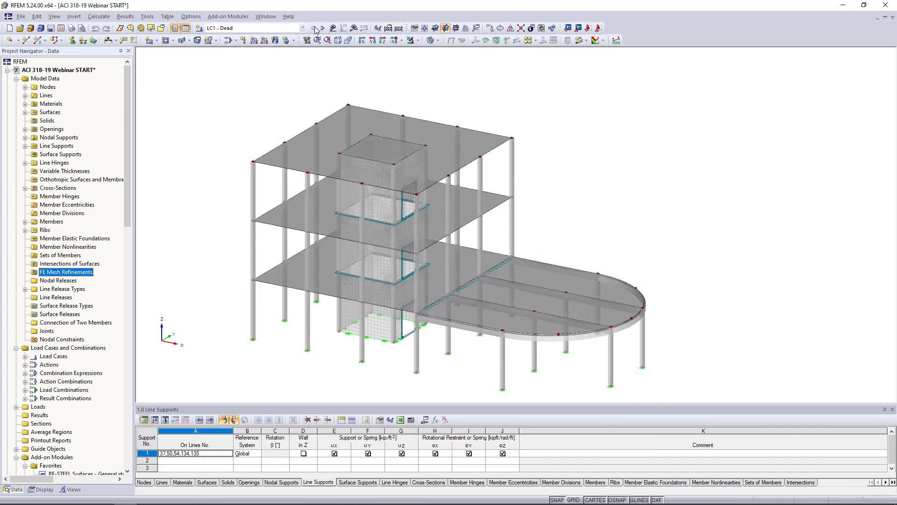
left_click(333, 29)
middle_click_drag(604, 212, 596, 188, "ctrl")
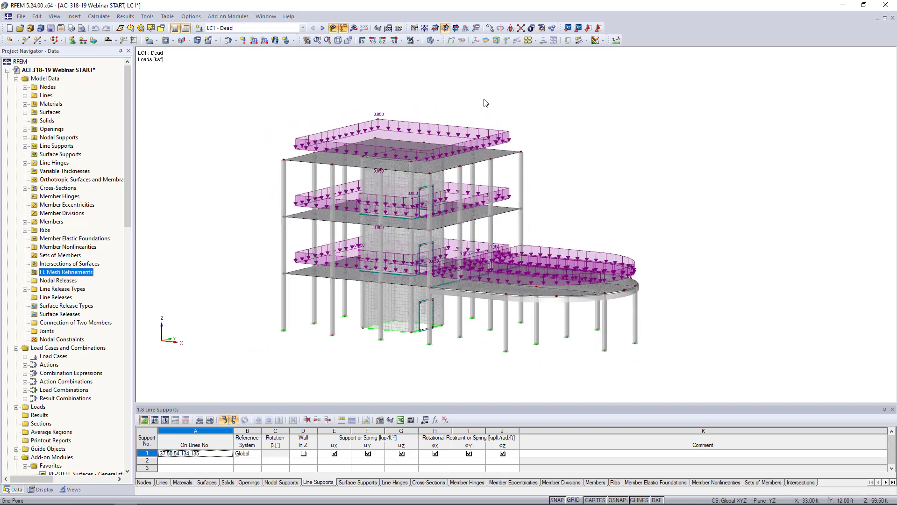
- Show the LC2 - Live 1 loads and examine their pattern across the floor slabs
left_click(322, 28)
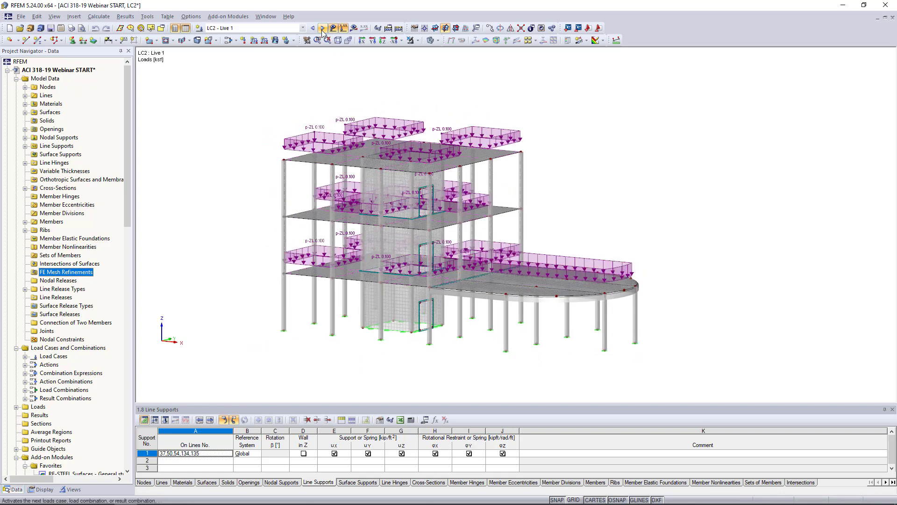
middle_click_drag(580, 139, 536, 161, "ctrl")
scroll(536, 160, "up", 2)
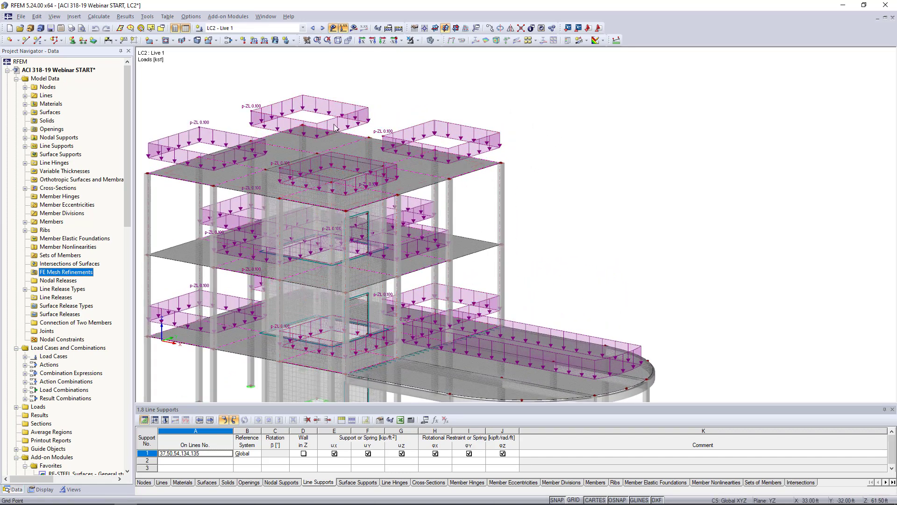
middle_click_drag(581, 220, 598, 173, "ctrl")
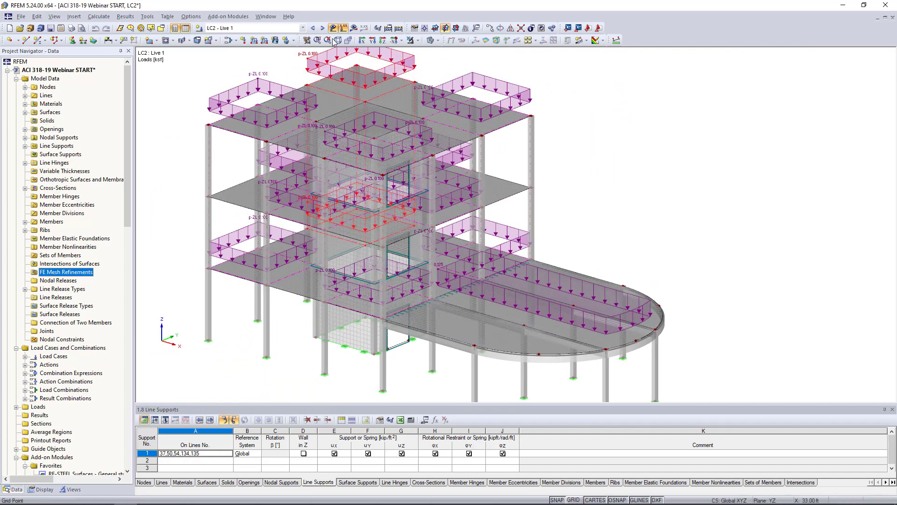
- Compare the slab load patterns of LC2 - Live 1 and LC3 - Live 2 by alternating between the two load cases
left_click(322, 28)
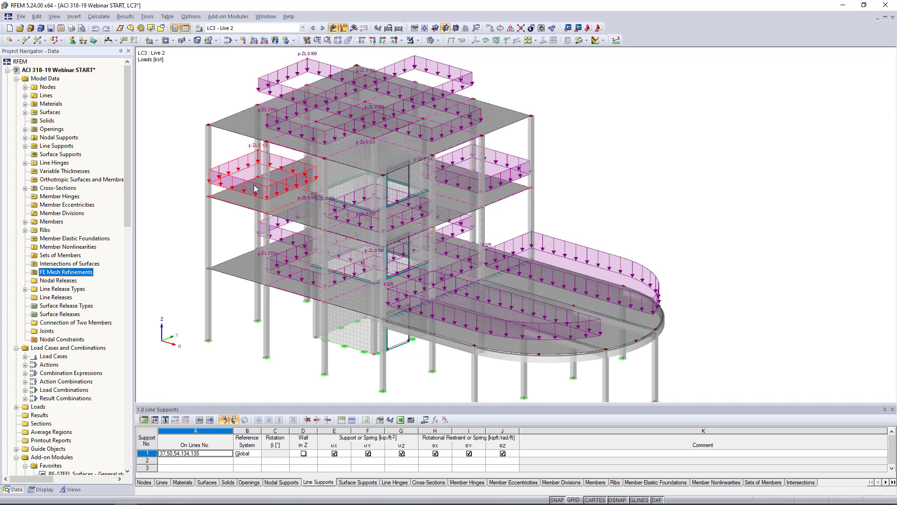
mouse_move(399, 295)
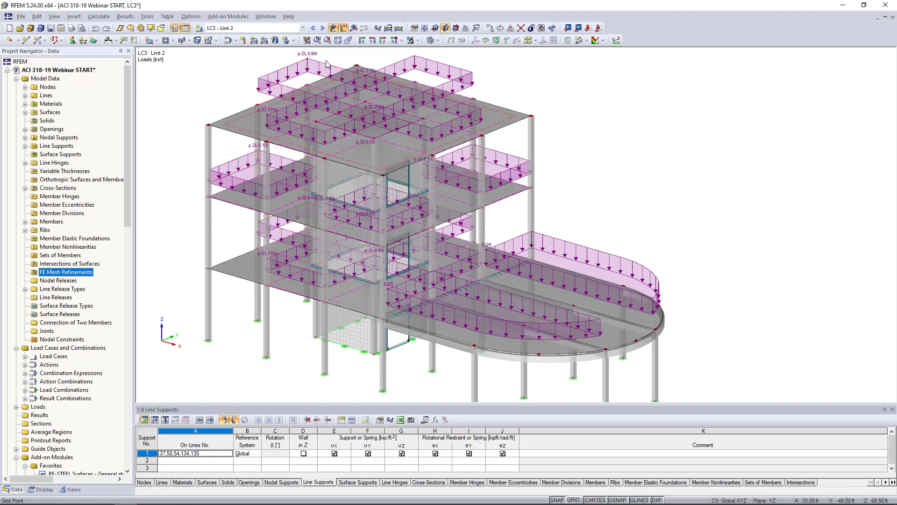
left_click(312, 29)
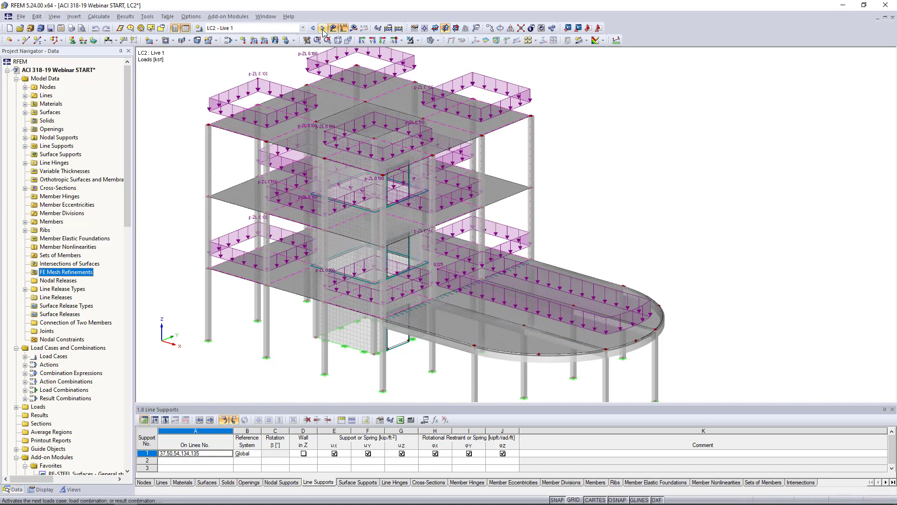
left_click(322, 28)
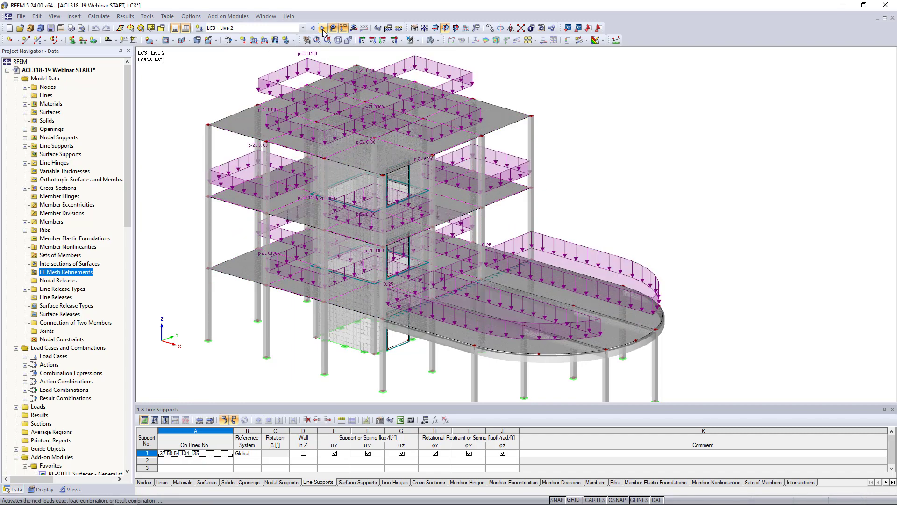
- Review the LC4 - Wind loads on the slab edges and the combined loads of CO1 through CO4
middle_click_drag(631, 212, 592, 206, "ctrl")
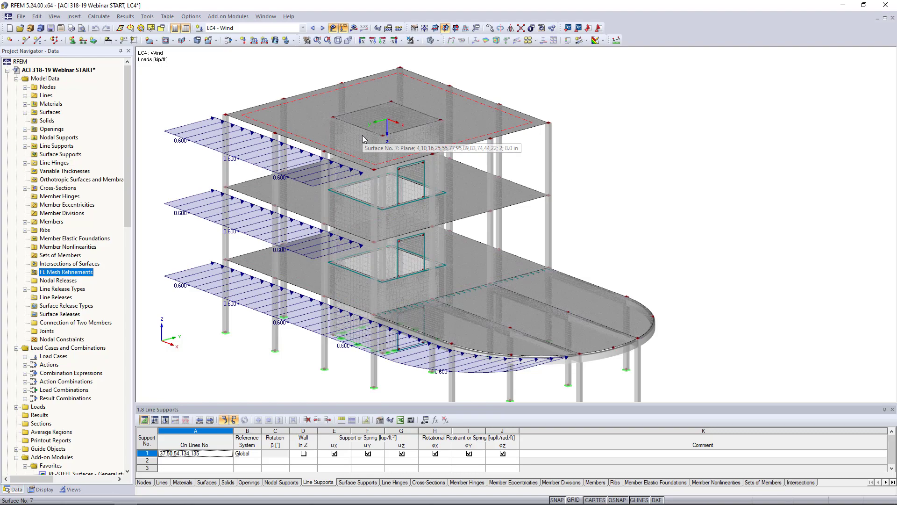
middle_click_drag(758, 244, 741, 215, "ctrl")
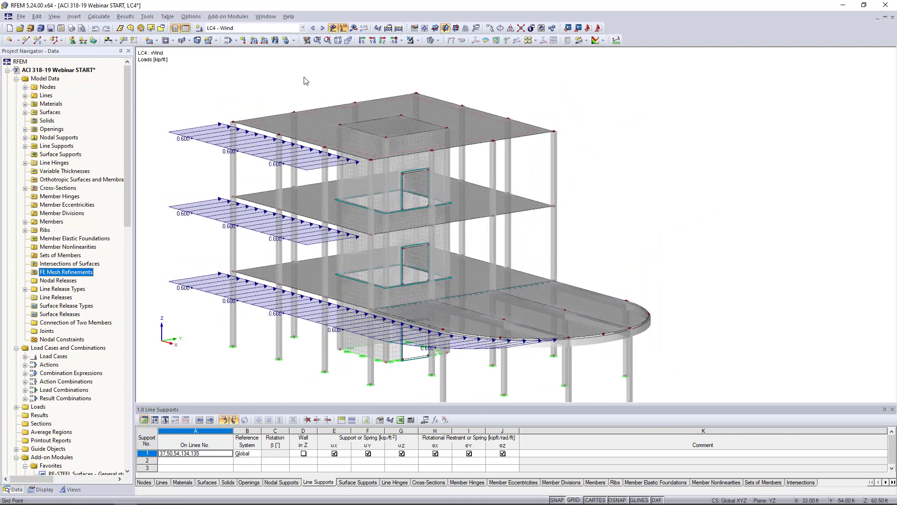
left_click(322, 28)
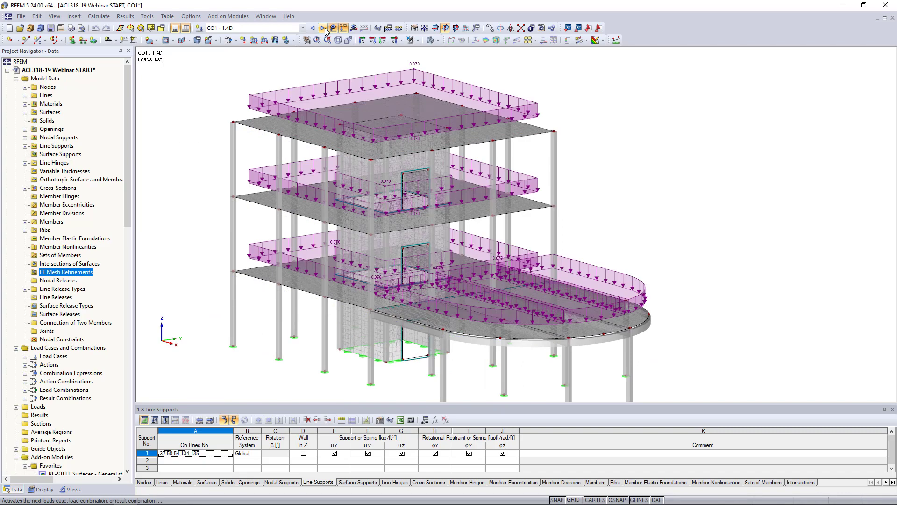
left_click(322, 28)
left_click(323, 29)
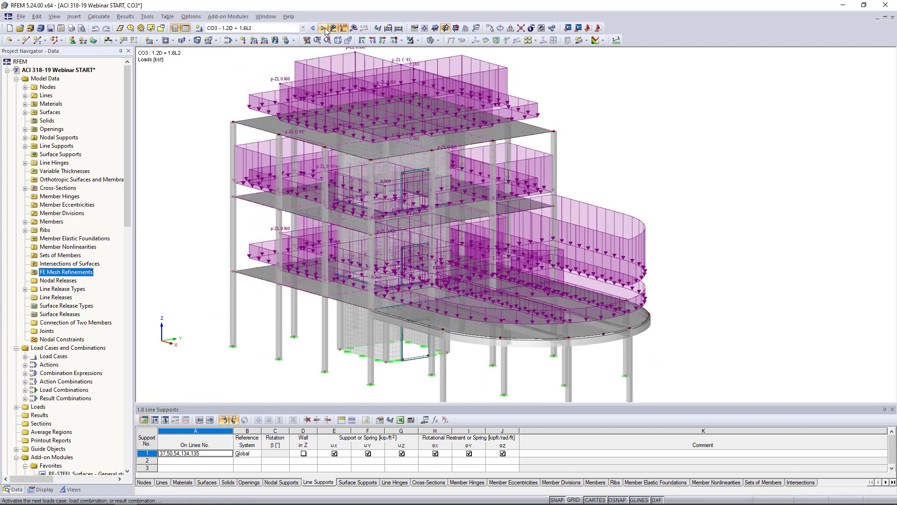
left_click(324, 28)
scroll(564, 177, "down", 1)
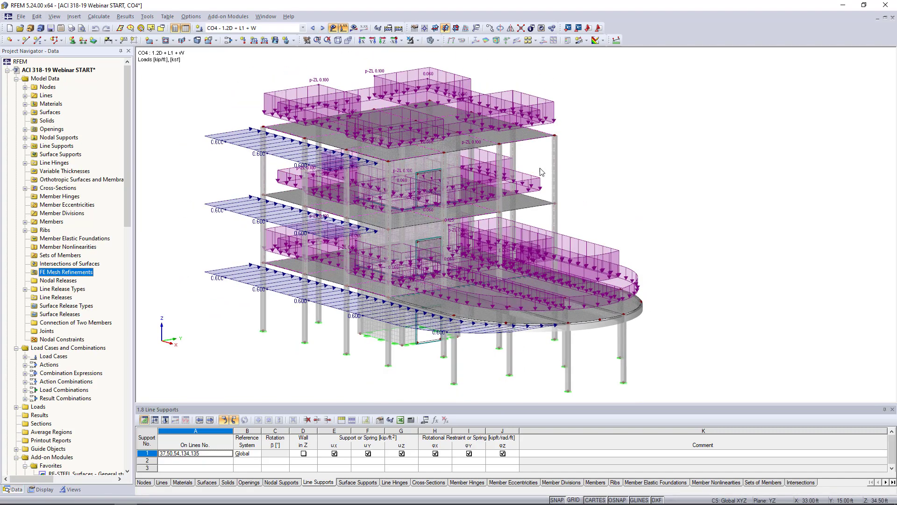
middle_click_drag(654, 163, 634, 167, "ctrl")
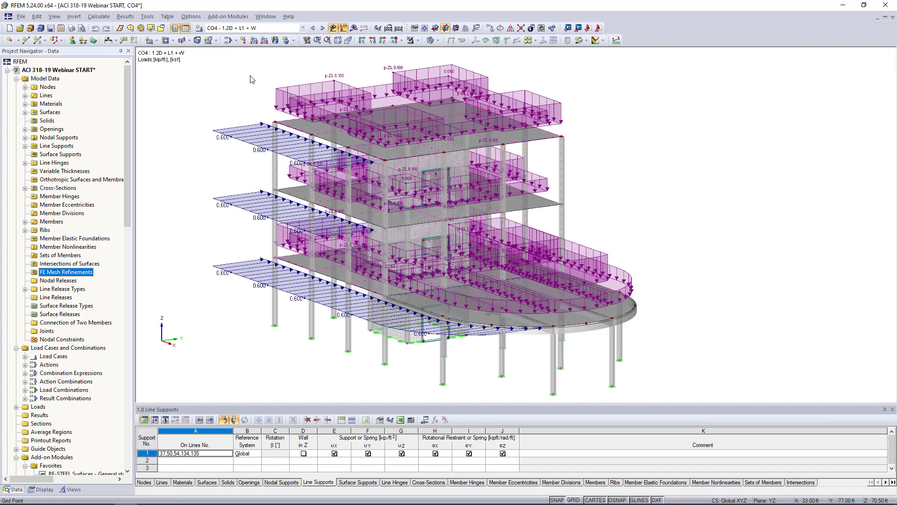
- Switch to the open ACI 318-19 Webinar RFEM RESULTS model and display the LC1 - Dead global deformations
left_click(99, 16)
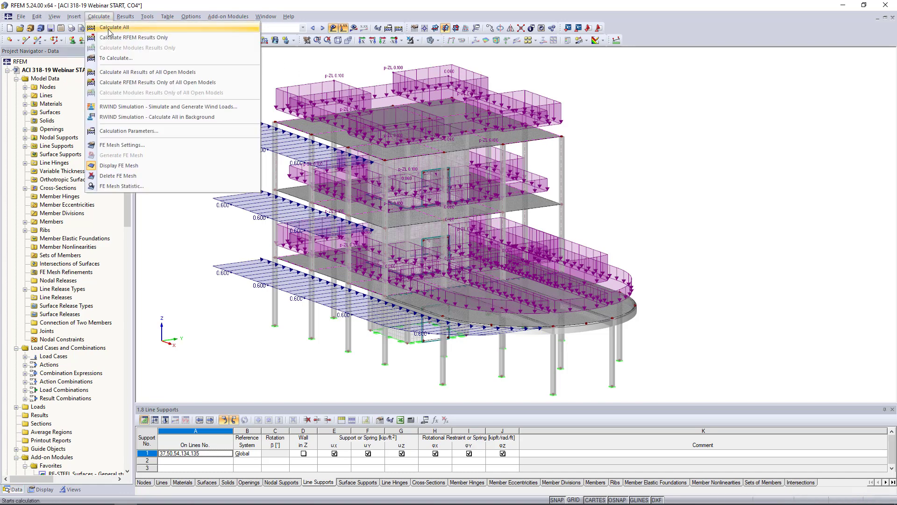
mouse_move(266, 17)
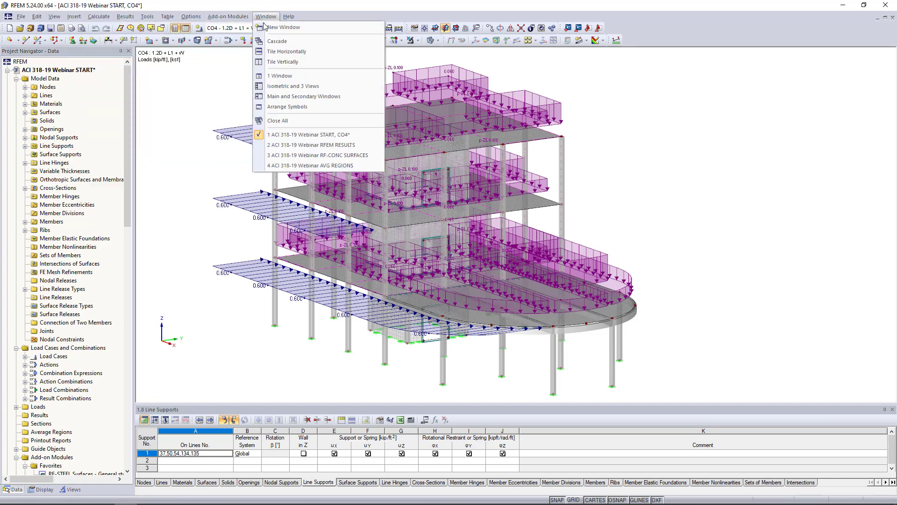
left_click(291, 146)
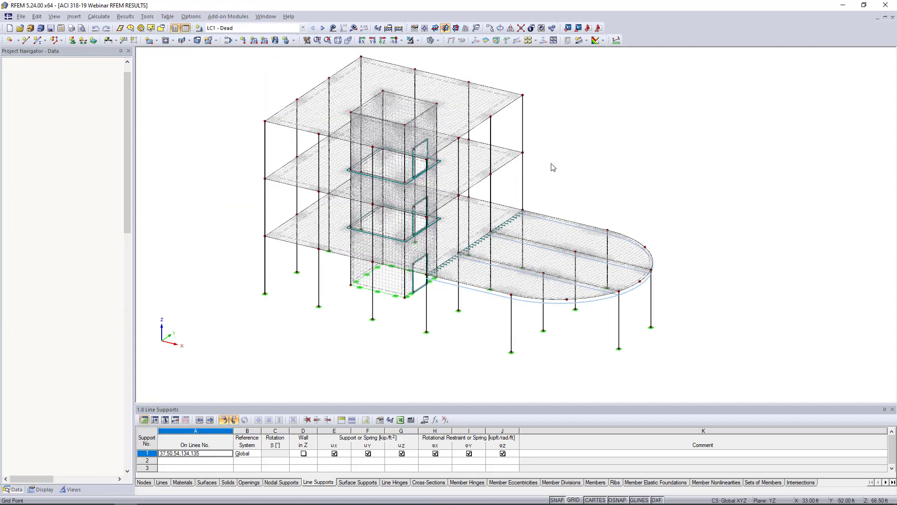
middle_click_drag(620, 190, 556, 178, "ctrl")
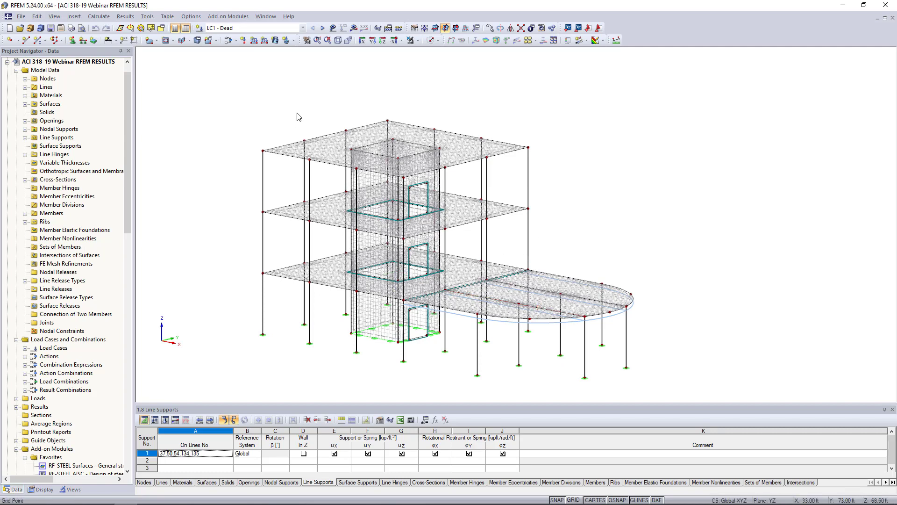
left_click(354, 28)
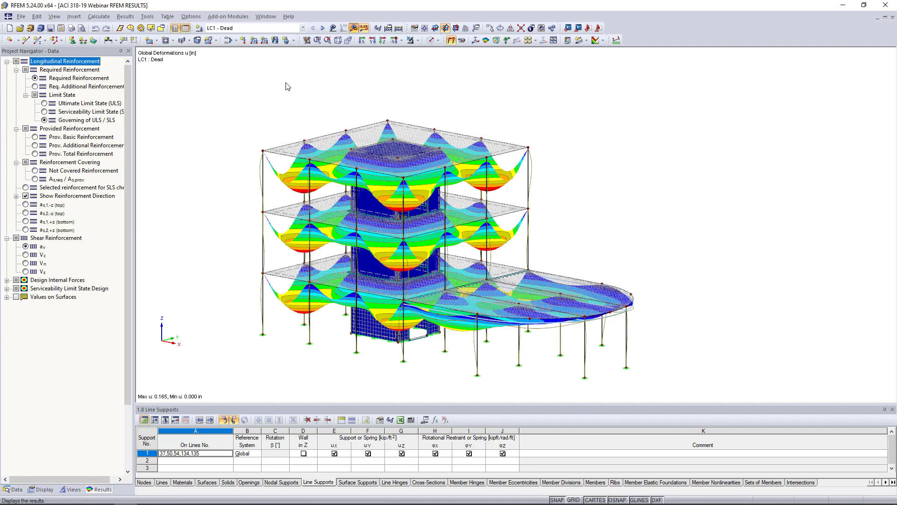
- Reduce the LC1 deformation display factor to 210 and collapse the surface results in the results tree
left_click(793, 303)
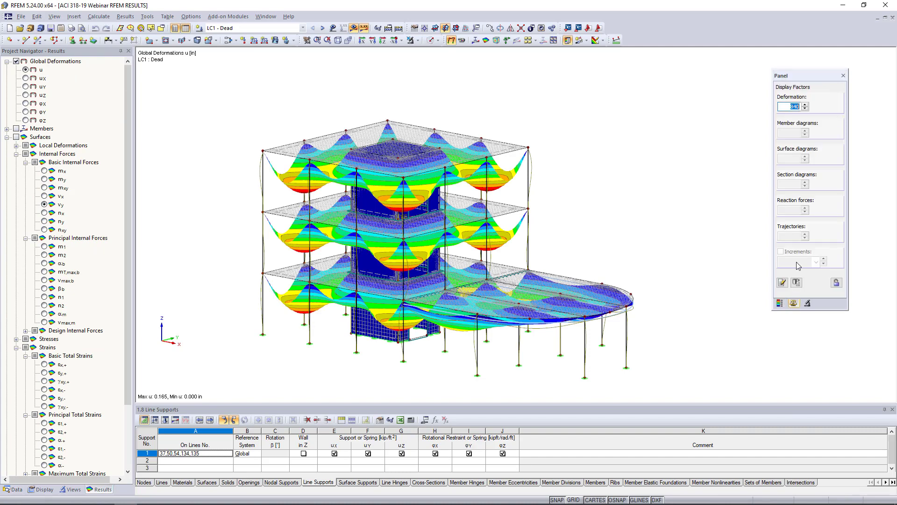
left_click(806, 109)
left_click(806, 108)
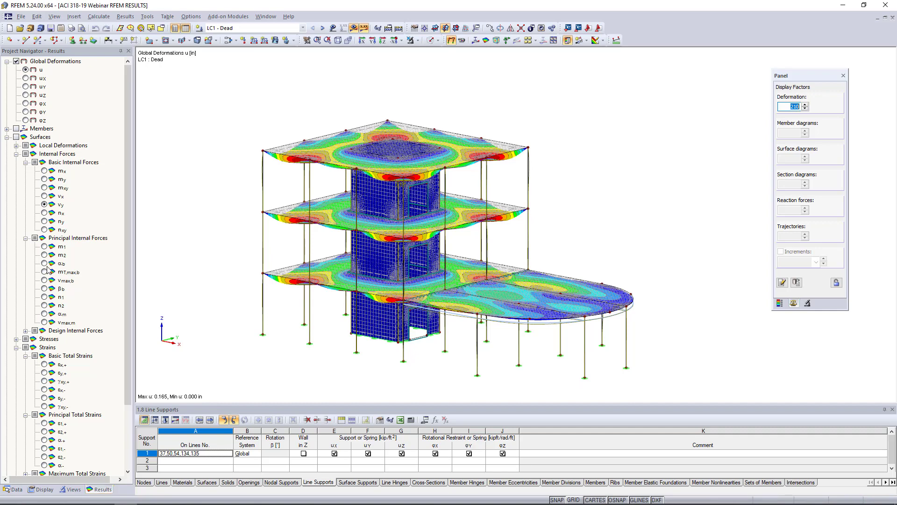
left_click(7, 137)
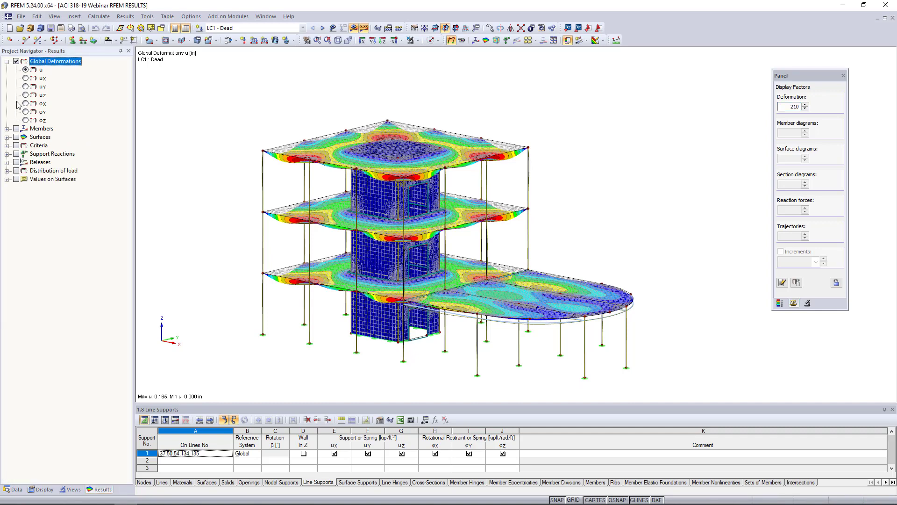
- Go through the load case deformations up to CO1 - 1.4D, lowering the deformation display factor to flatten the exaggerated shape
left_click(323, 29)
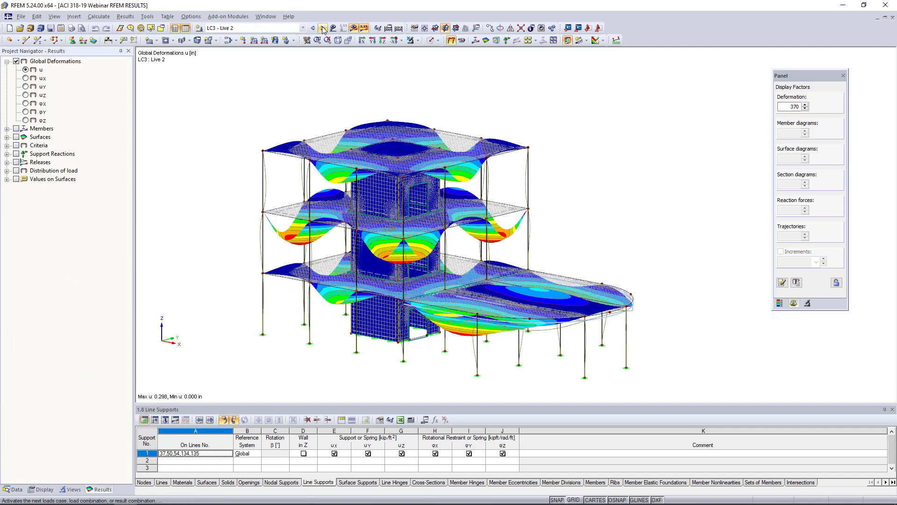
left_click(323, 29)
left_click(805, 110)
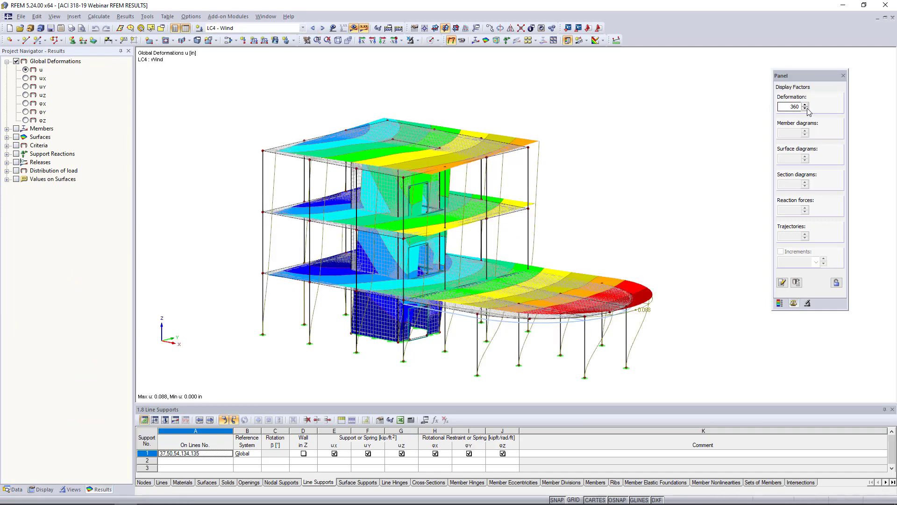
left_click(323, 29)
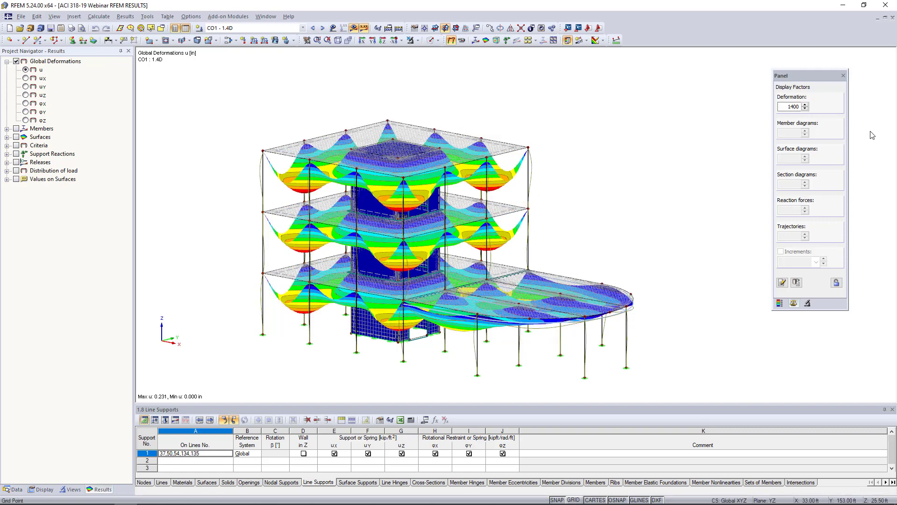
left_click(805, 109)
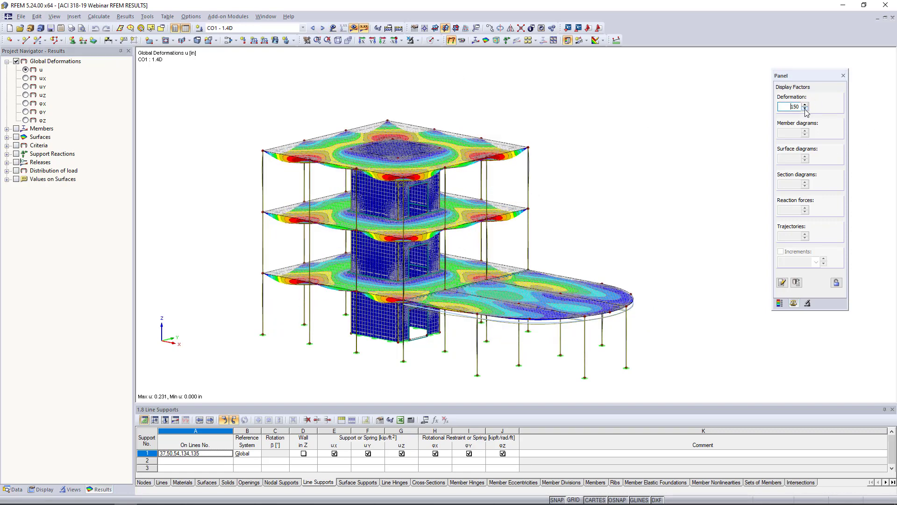
- Show the color scale for the CO1 global deformations and turn on smooth color transition
left_click(780, 304)
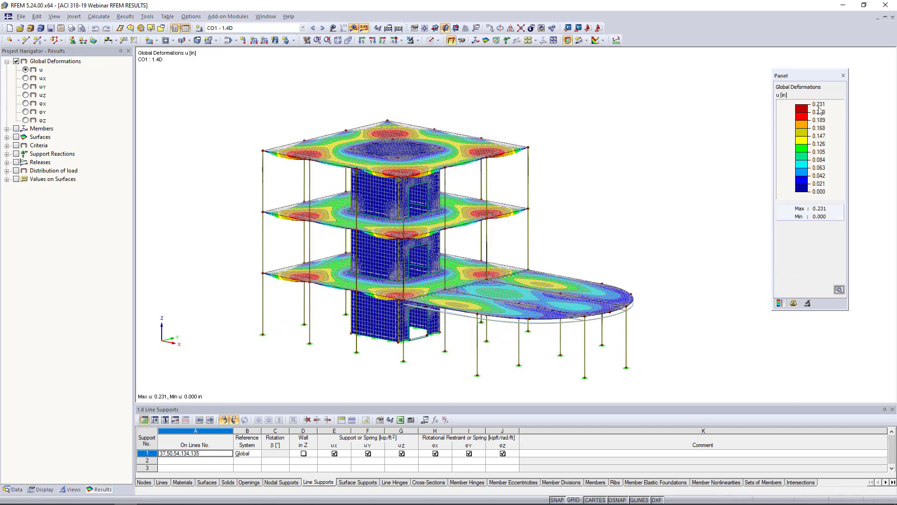
left_click(839, 290)
left_click(779, 399)
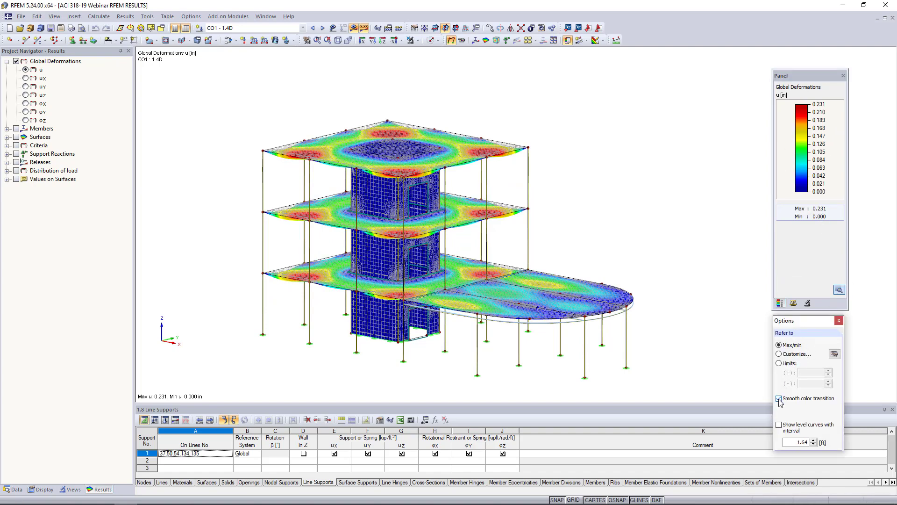
left_click(840, 321)
middle_click_drag(635, 195, 614, 217, "ctrl")
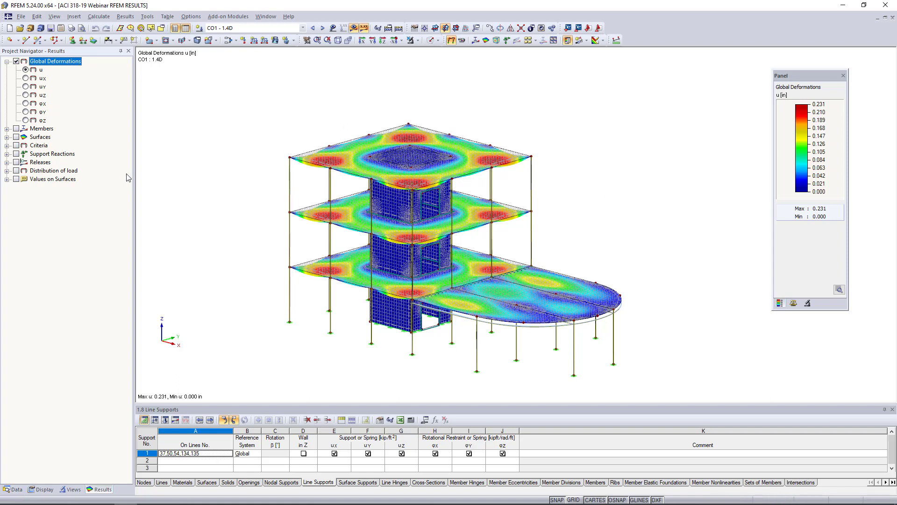
- Turn off the global deformations and display the member internal forces Mz for CO1 - 1.4D
left_click(16, 62)
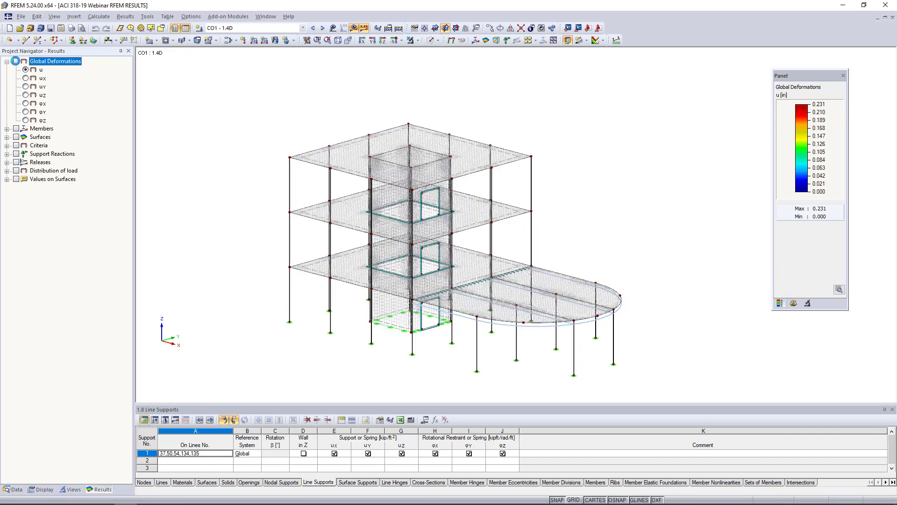
left_click(7, 62)
left_click(7, 70)
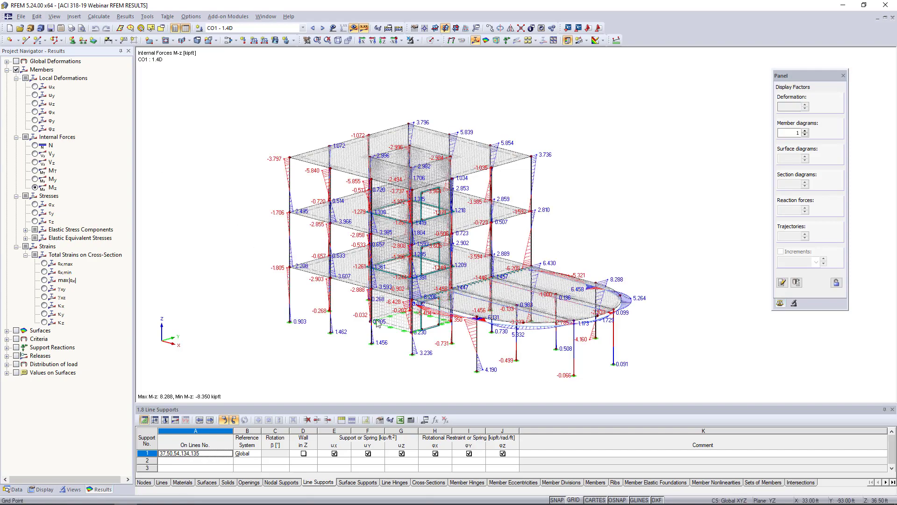
- Isolate the row of ground-floor columns where the building meets the curved slab, using visibility by selected objects
middle_click_drag(416, 312, 581, 254, "ctrl")
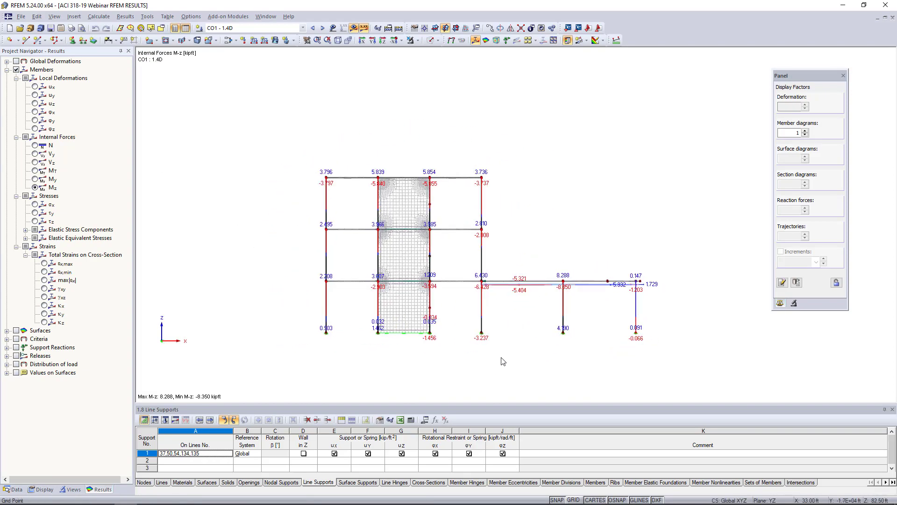
scroll(486, 360, "up", 4)
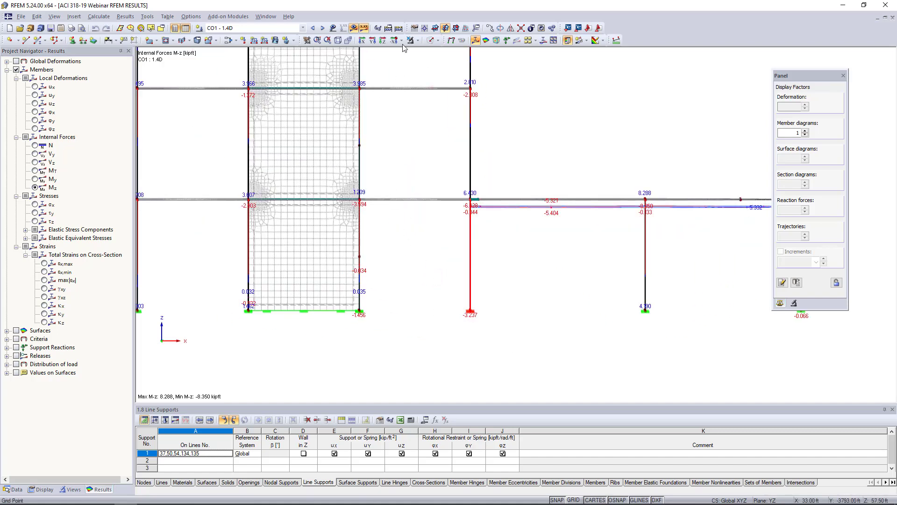
left_click(417, 41)
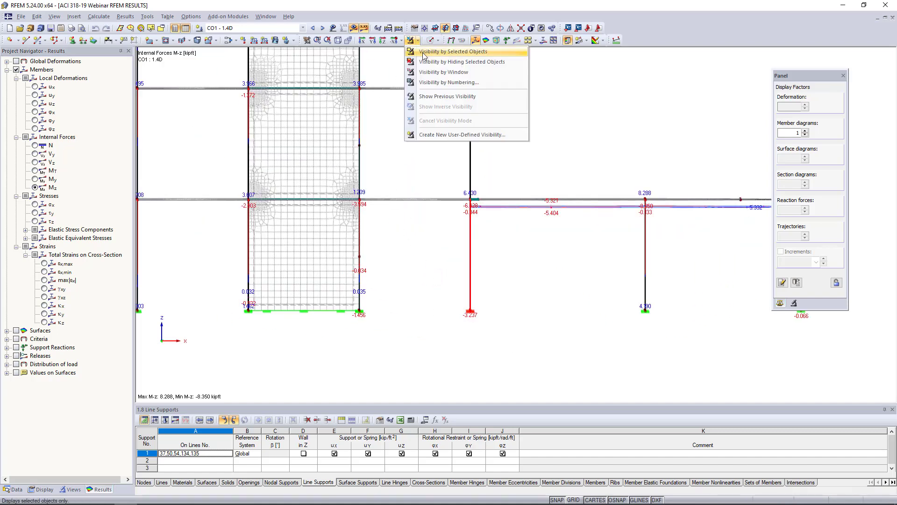
left_click(424, 54)
middle_click_drag(559, 142, 478, 172, "ctrl")
scroll(456, 250, "up", 3)
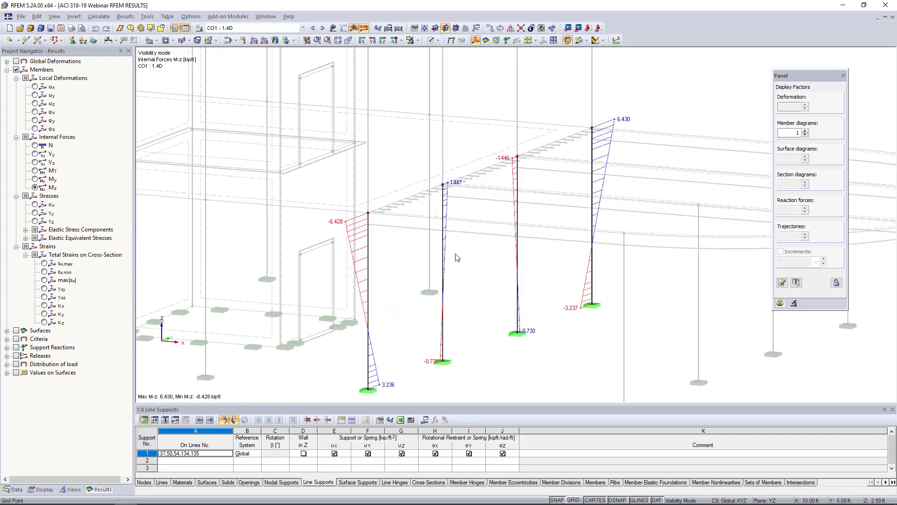
- Review the axial force N and shear force Vy and Vz diagrams on the isolated columns
left_click(35, 145)
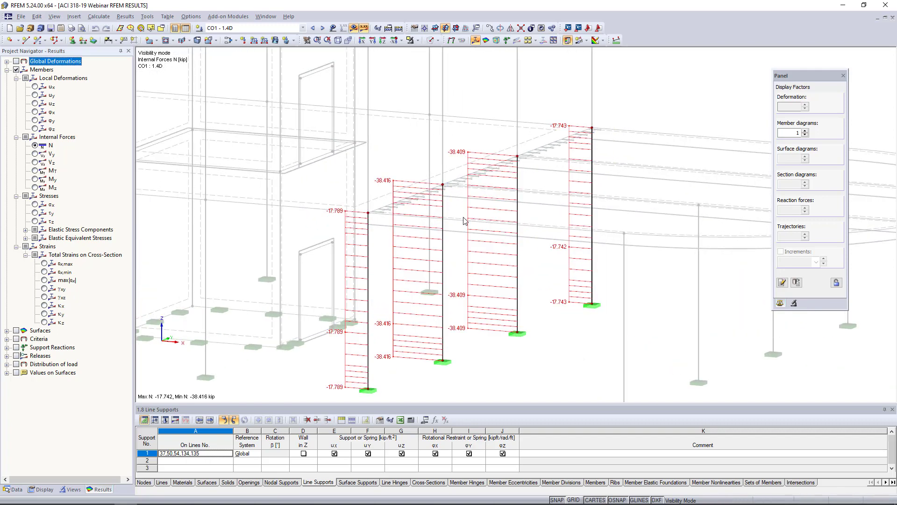
scroll(464, 221, "down", 1)
middle_click_drag(464, 218, 449, 225, "ctrl")
scroll(449, 225, "down", 1)
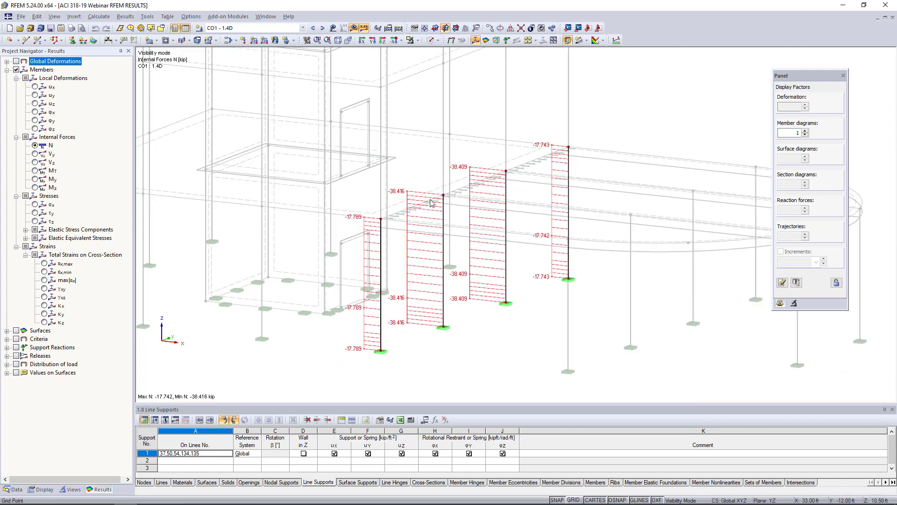
left_click(35, 154)
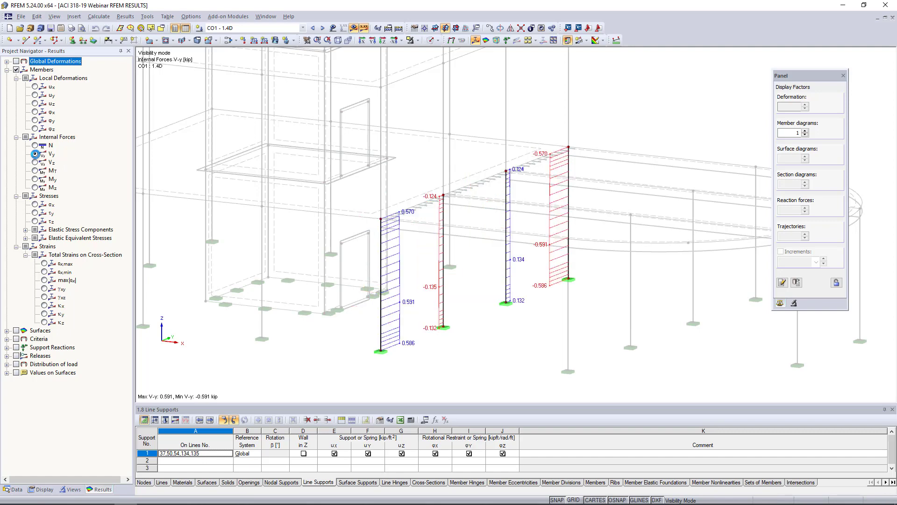
left_click(36, 163)
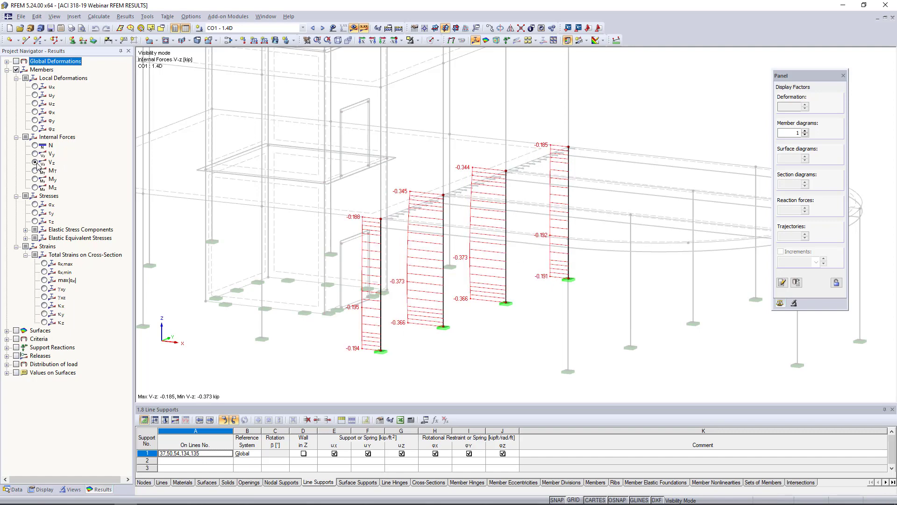
- Display the bending moment Mz diagram on the isolated columns and enlarge the table area below the model
left_click(35, 187)
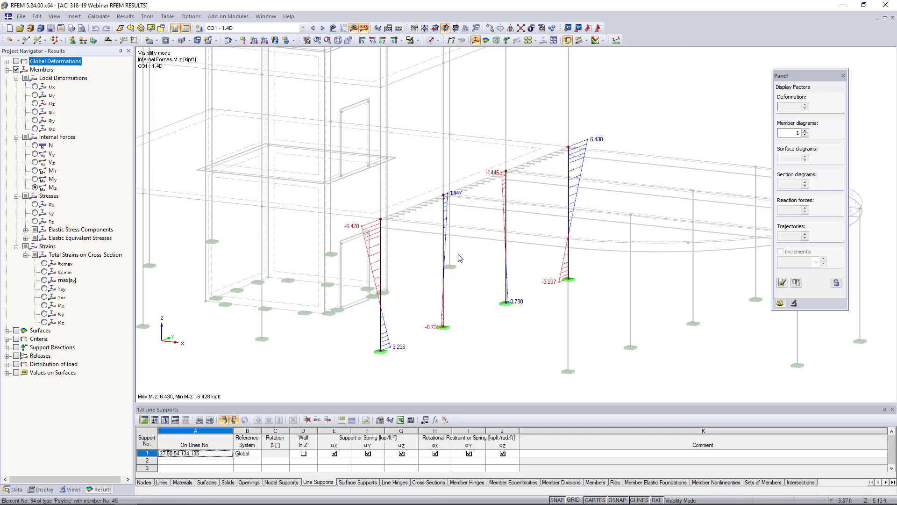
left_click_drag(510, 403, 519, 327)
middle_click_drag(540, 257, 545, 208)
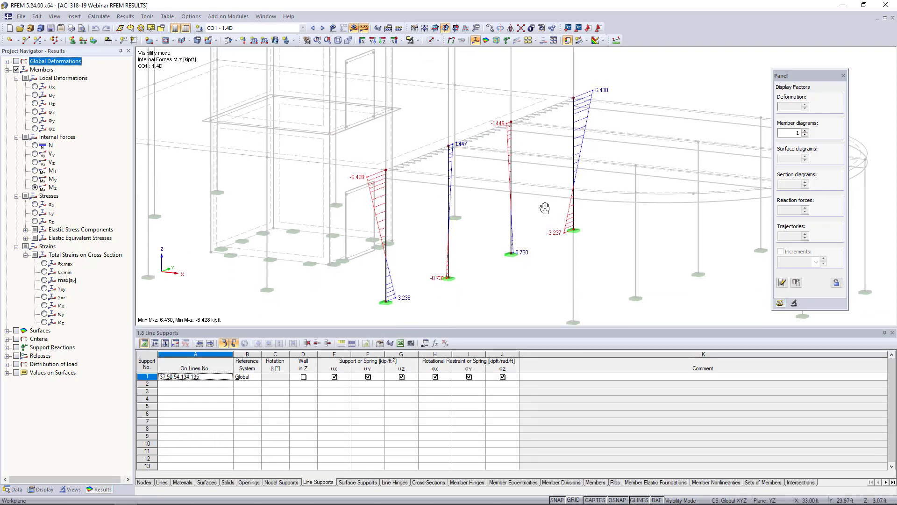
scroll(545, 208, "up", 1)
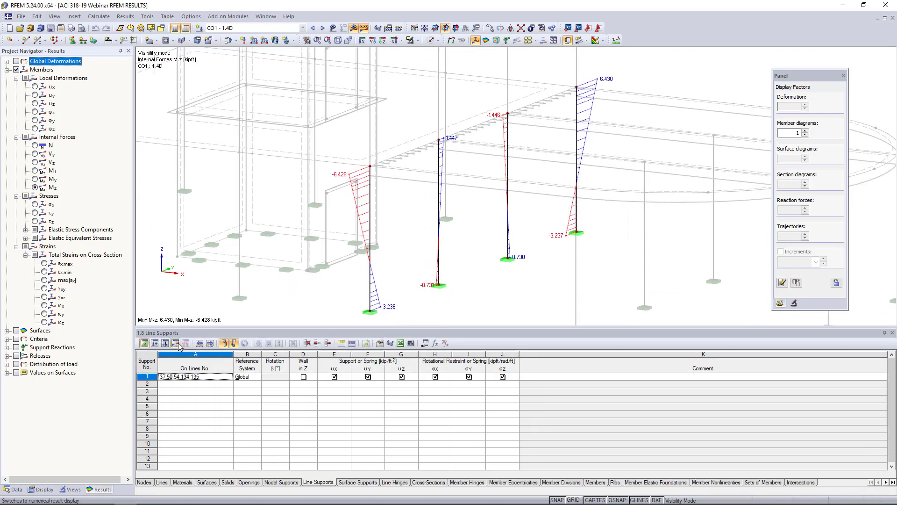
- Show the results tables and review the Members - Internal Forces table for CO1 - 1.4D
left_click(177, 343)
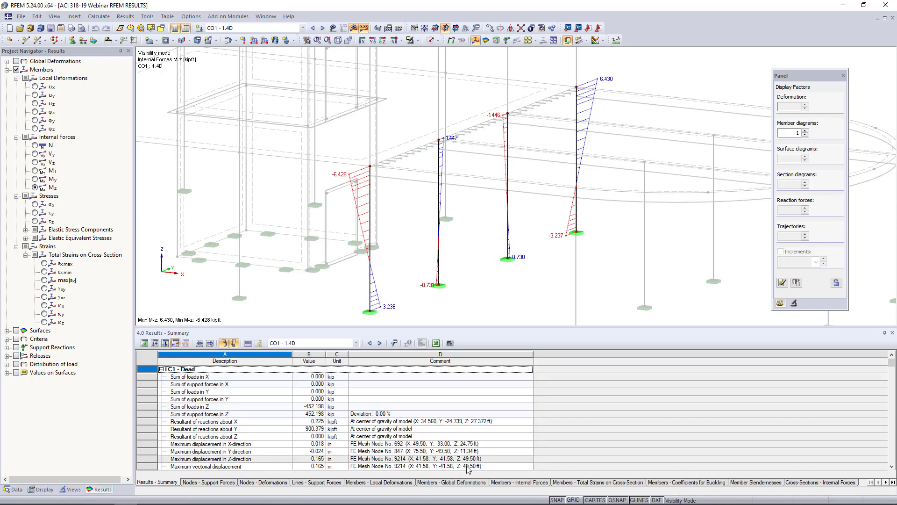
left_click(509, 483)
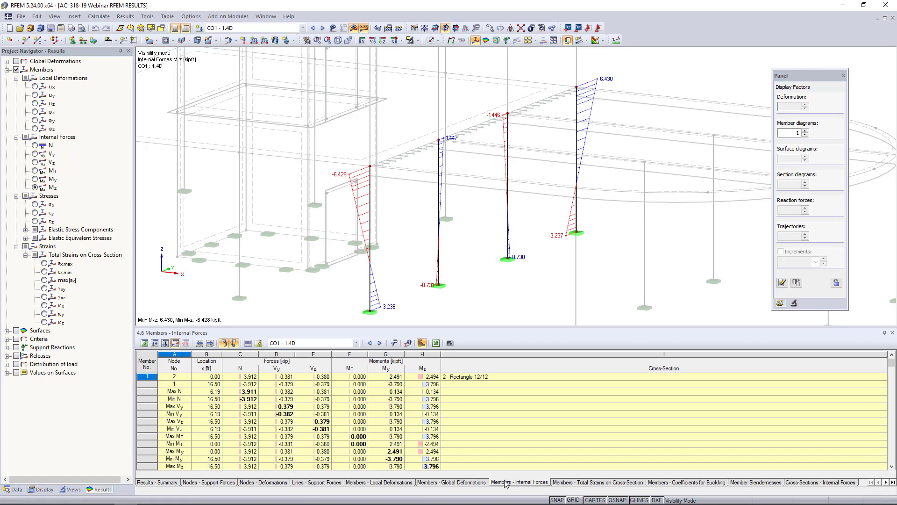
left_click_drag(457, 329, 457, 290)
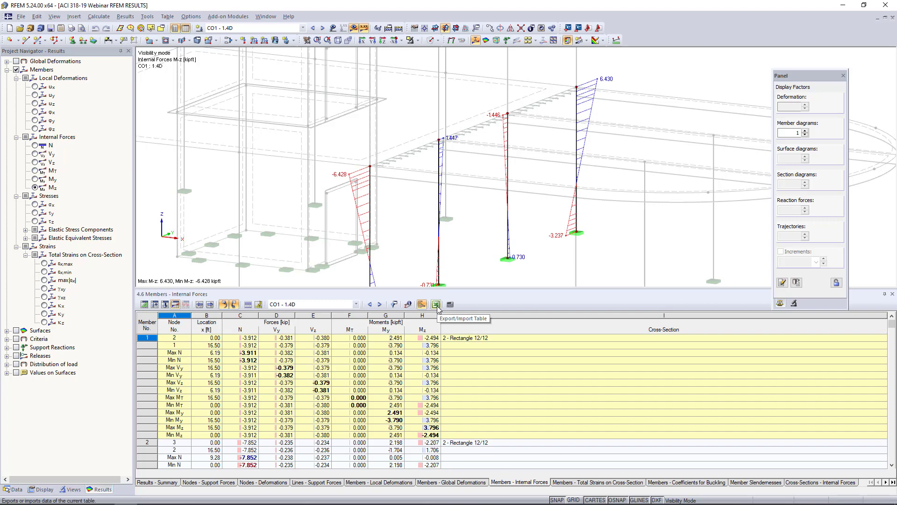
left_click_drag(460, 290, 468, 373)
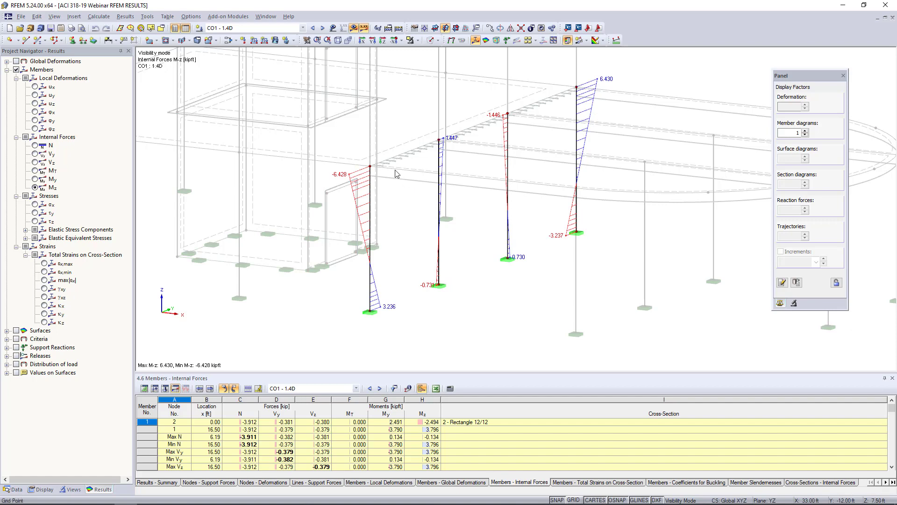
- Open the result diagrams of the front isolated column and add the N and Vy internal force diagrams
right_click(372, 205)
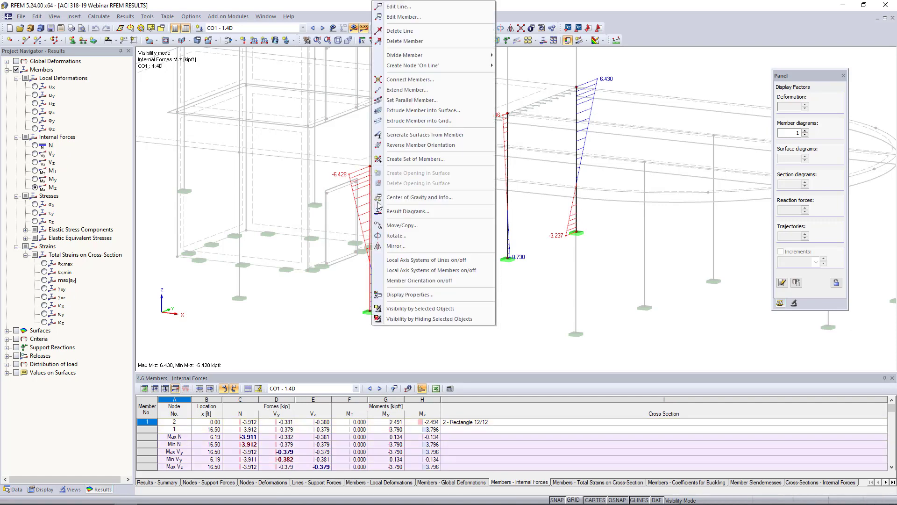
left_click(392, 212)
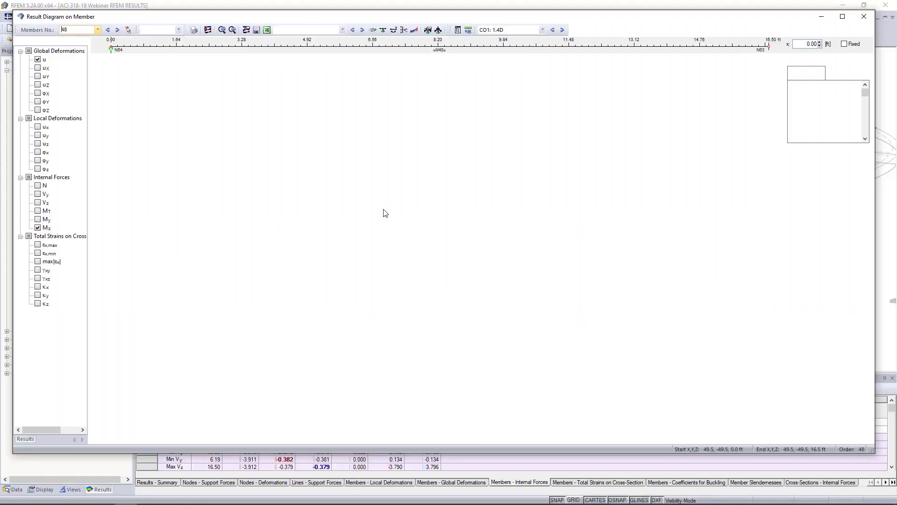
left_click(38, 185)
left_click(38, 194)
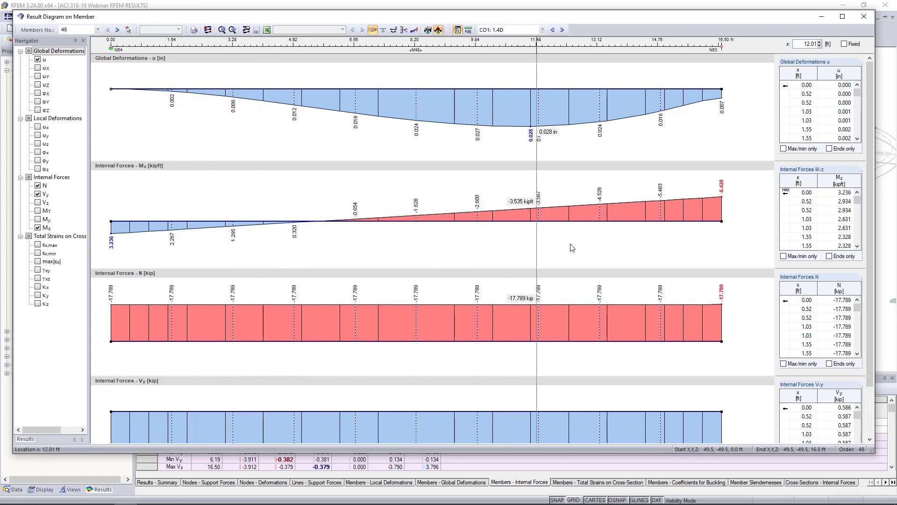
- Review the column's result diagrams for CO3: 1.2D + 1.6L2 and close the diagram window
left_click(563, 30)
left_click(563, 29)
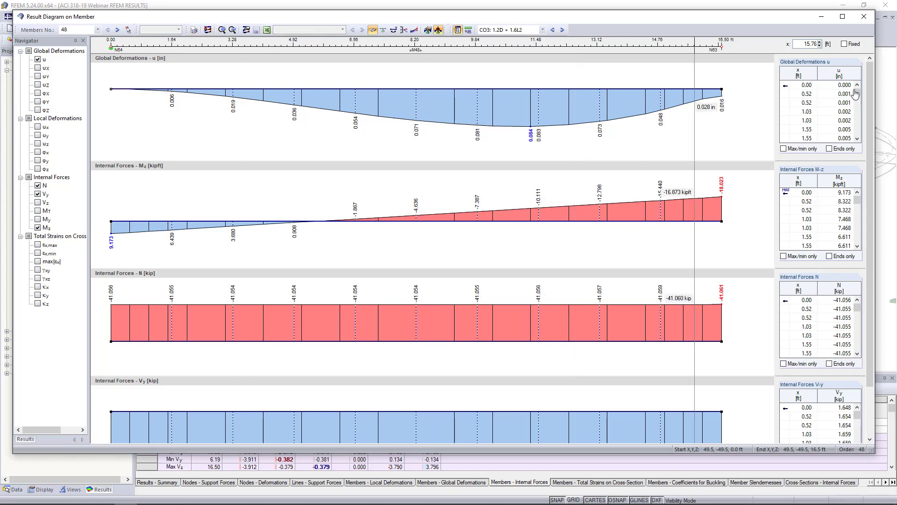
left_click(863, 16)
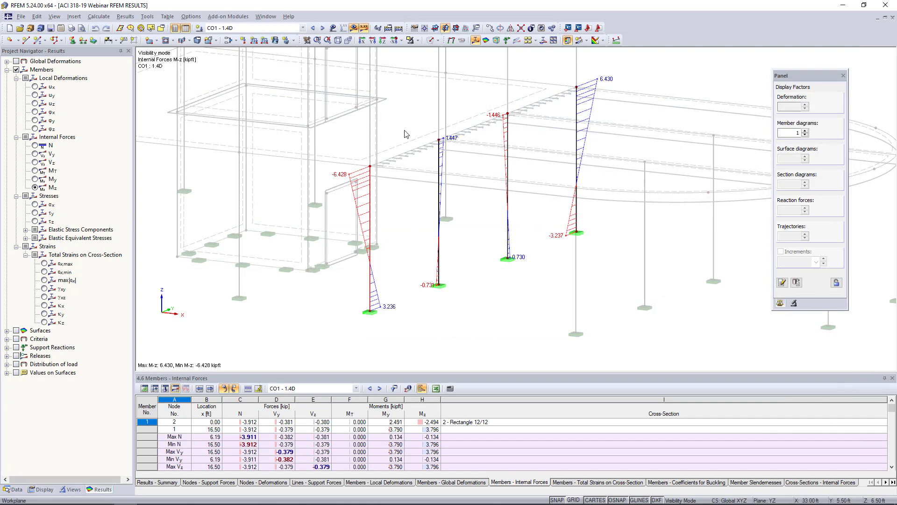
- Turn off the member results, turn on the surface results and cancel the visibility mode
left_click(6, 69)
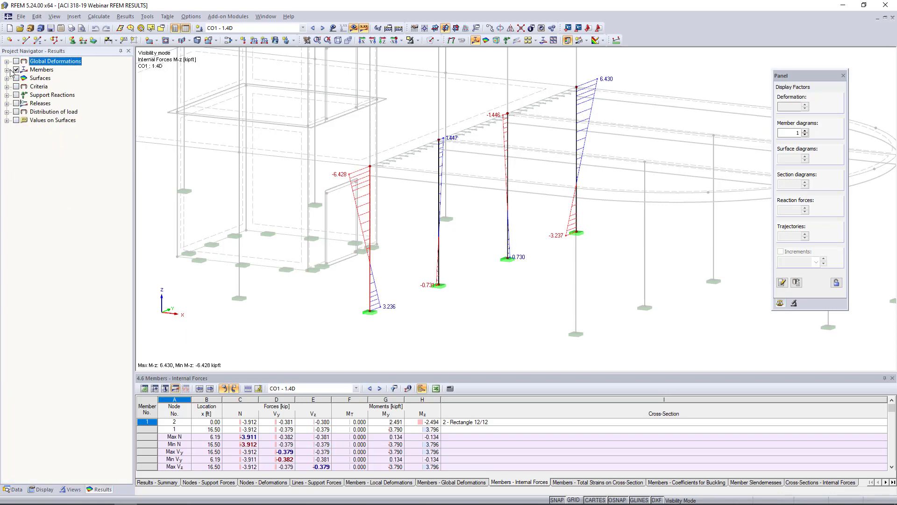
left_click(17, 69)
left_click(6, 78)
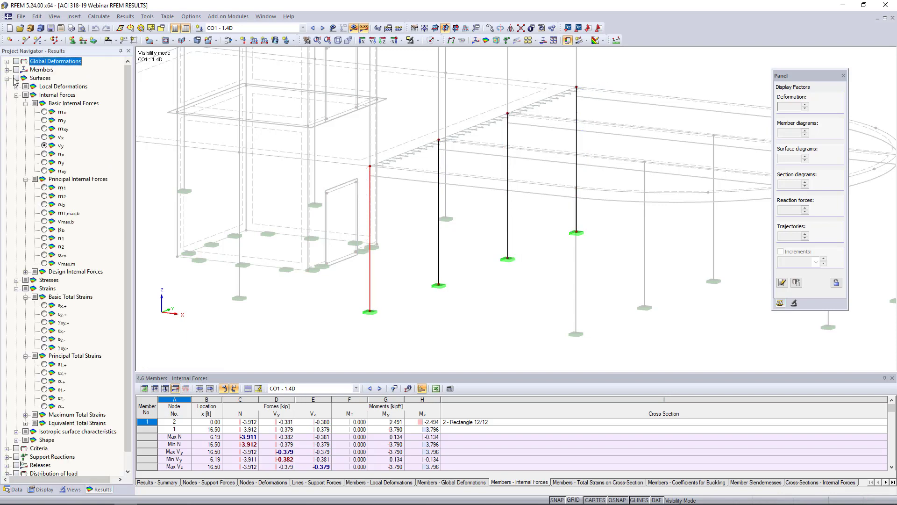
left_click(418, 40)
left_click(431, 122)
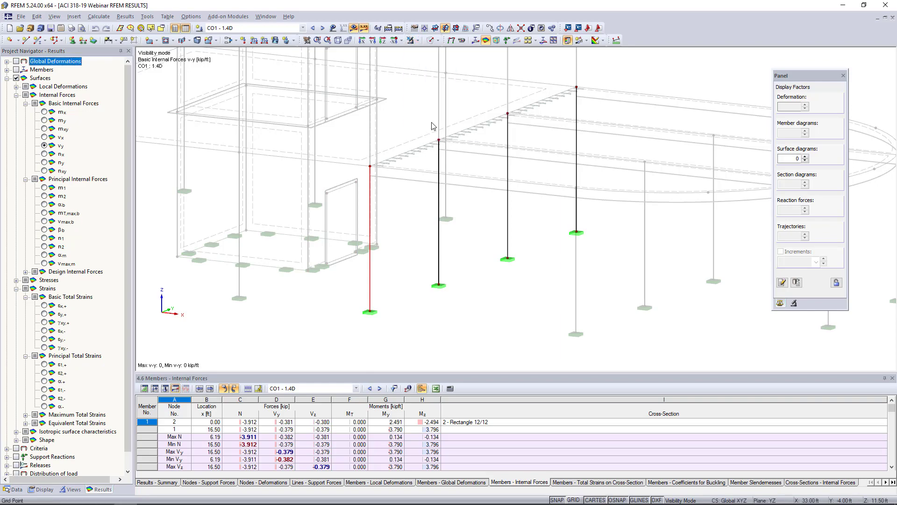
- Isolate the curved slab with visibility by selected objects and view it from above at an angle
middle_click_drag(550, 212, 587, 211, "ctrl")
left_click_drag(641, 222, 606, 119)
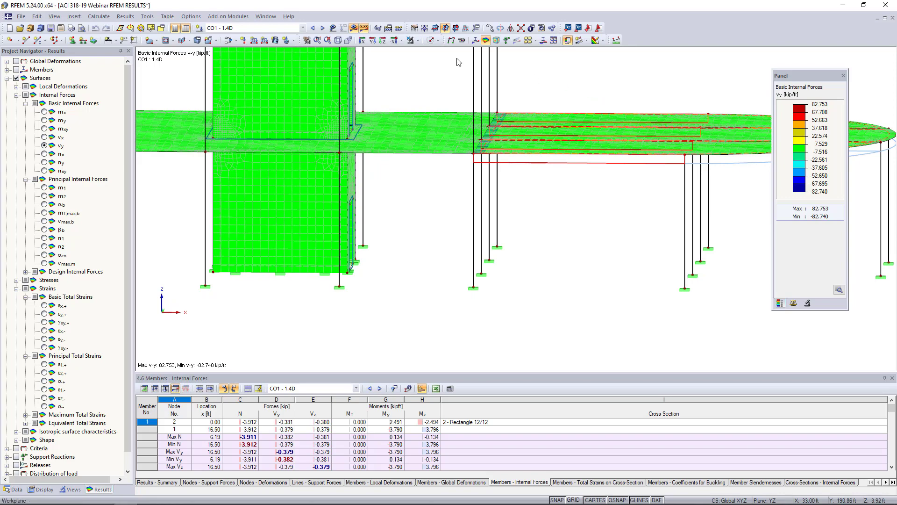
left_click(423, 43)
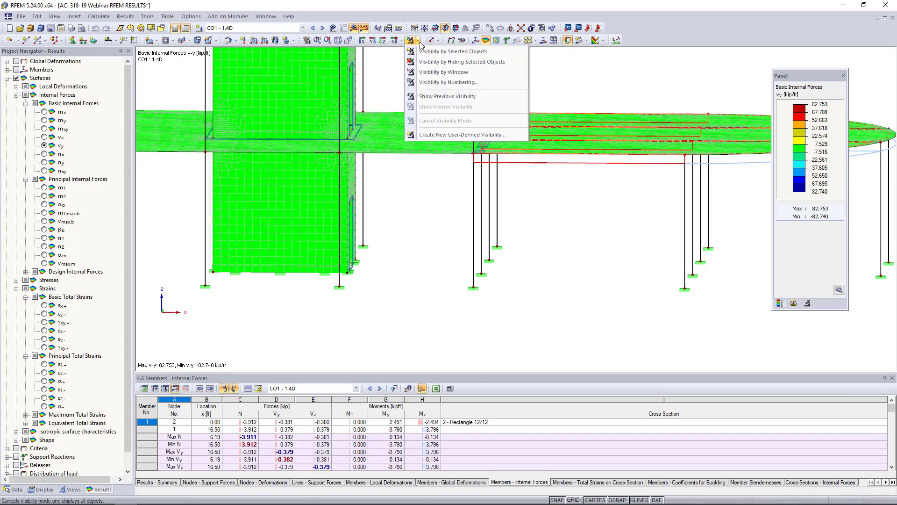
left_click(444, 52)
middle_click_drag(588, 205, 397, 255, "ctrl")
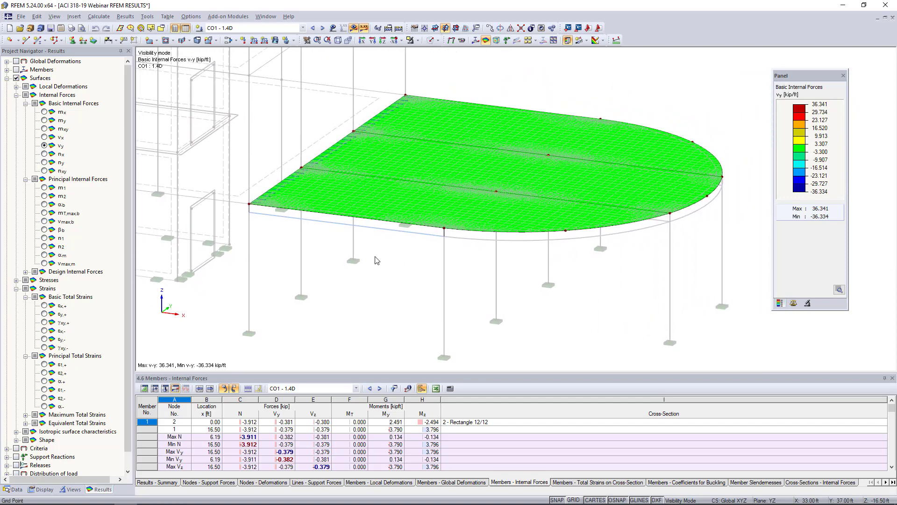
- Display the basic internal force mx on the curved slab with smooth color transition
left_click(43, 112)
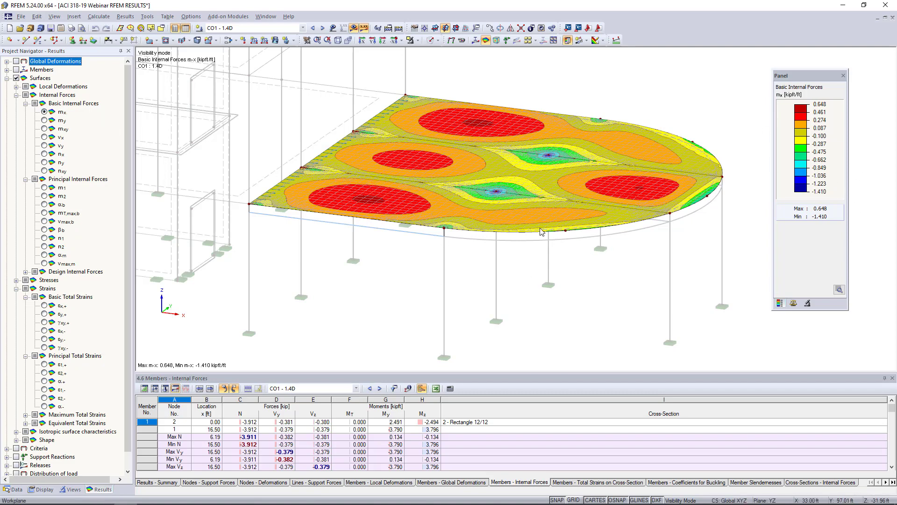
left_click(839, 289)
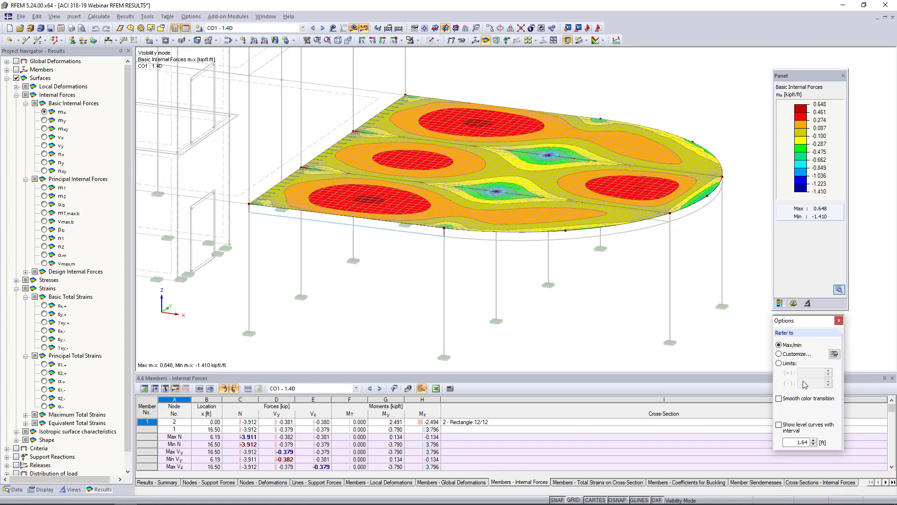
left_click(779, 398)
left_click(839, 320)
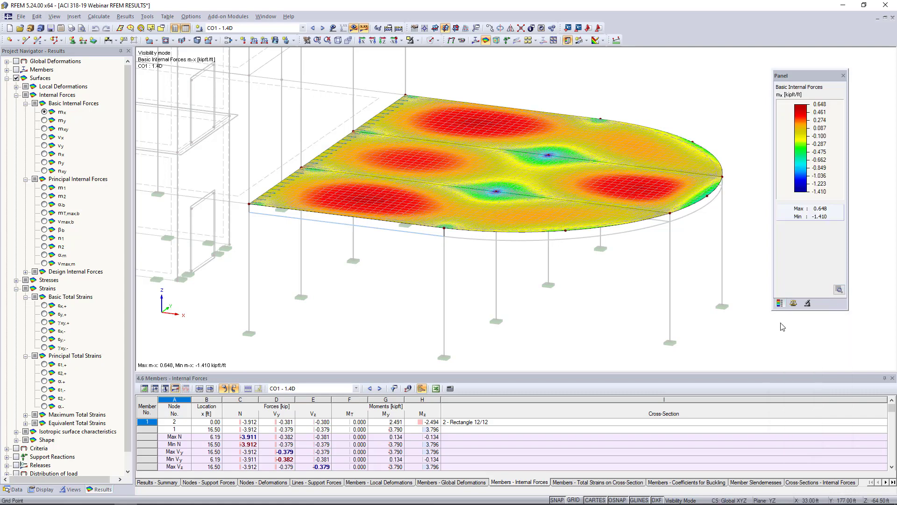
- Switch to load combination CO2 - 1.2D + 1.6L1 and display the slab's basic internal force my
left_click(324, 29)
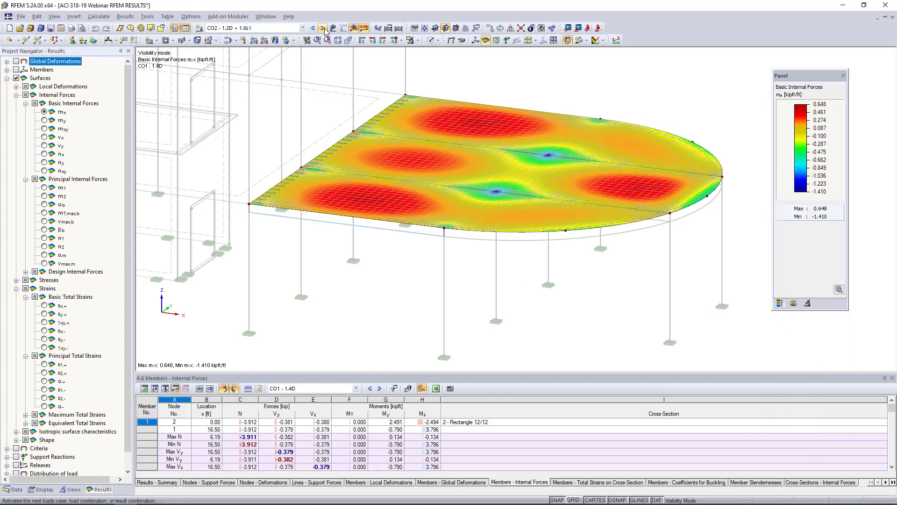
left_click(45, 120)
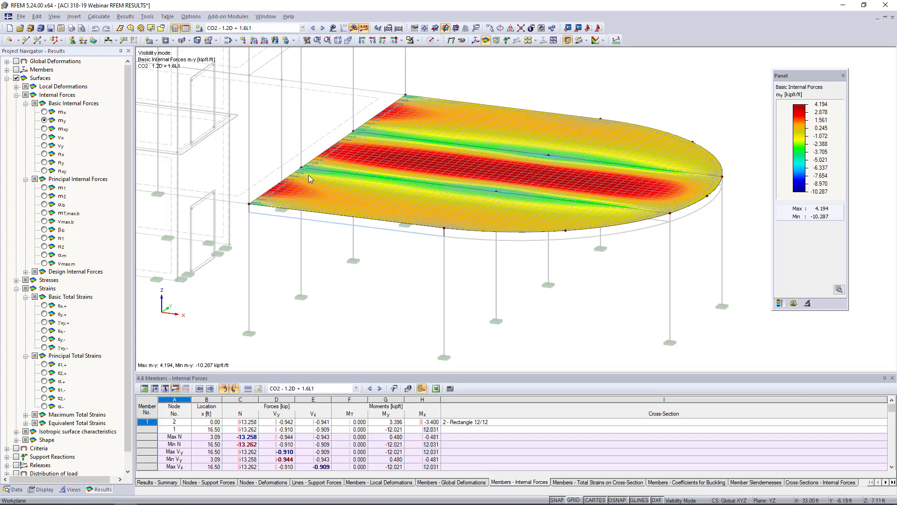
mouse_move(370, 219)
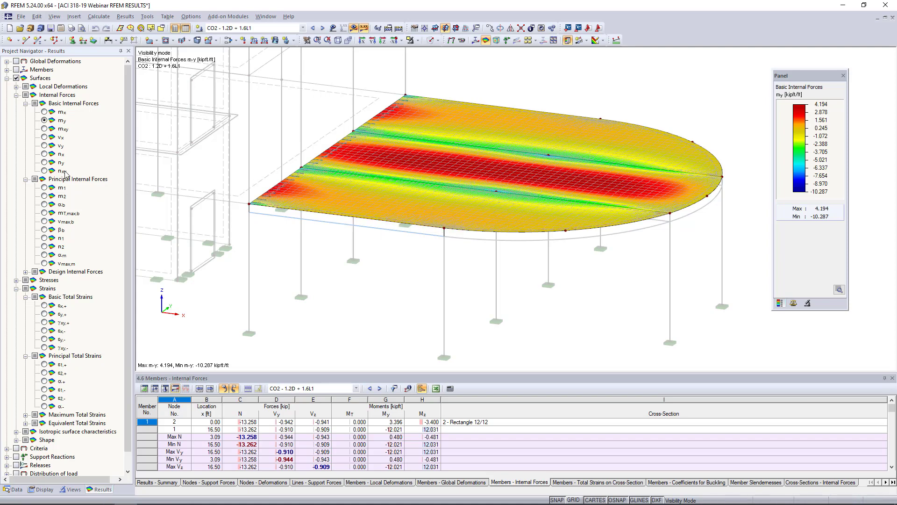
- Compare the principal internal forces m1 and m2 on the curved slab
left_click(45, 188)
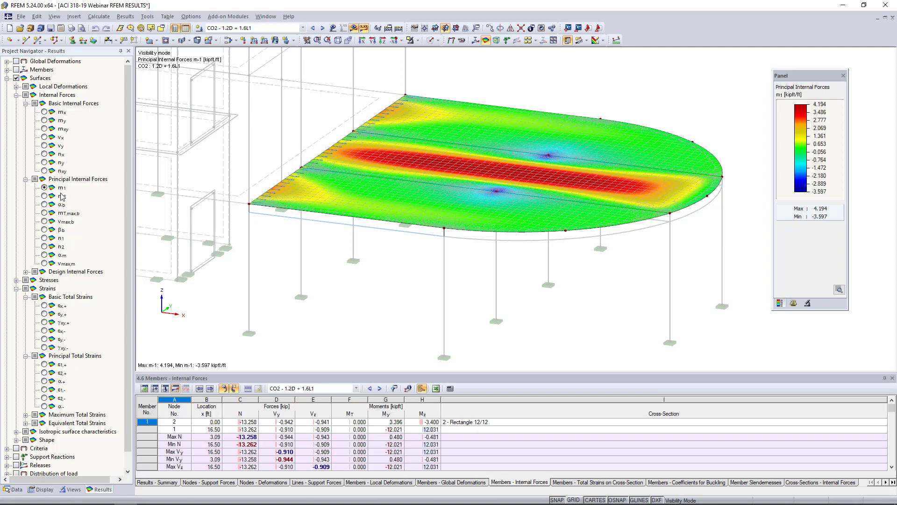
left_click(44, 197)
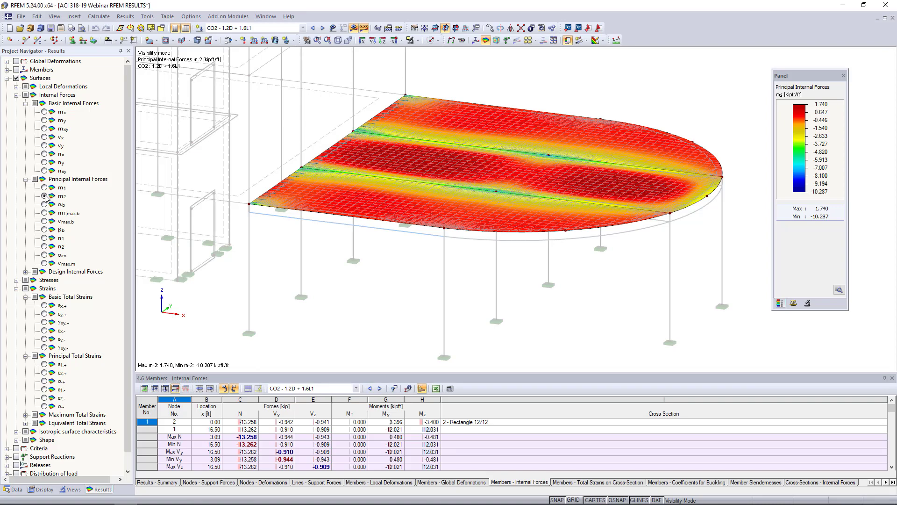
left_click(45, 187)
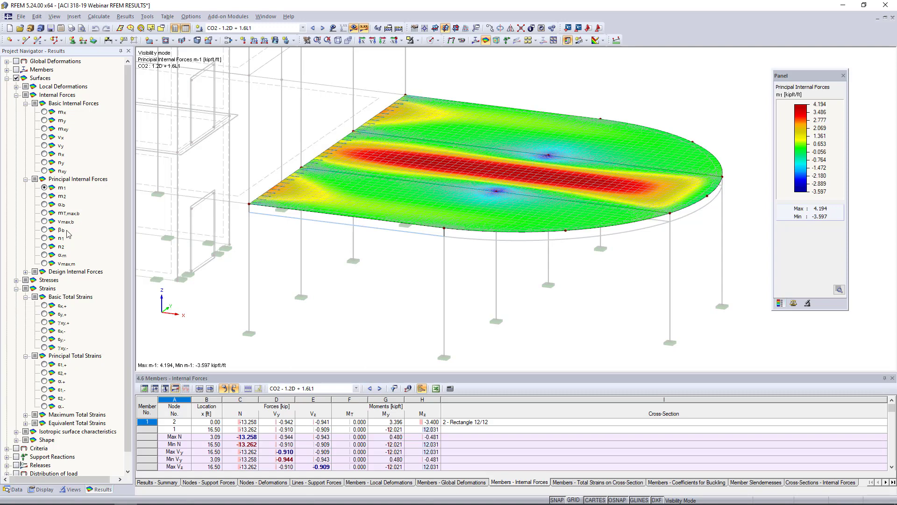
- Display the slab's strains εx,+ and ε1,+ and review the Surfaces - Principal Total Strains table with its export option
left_click(45, 306)
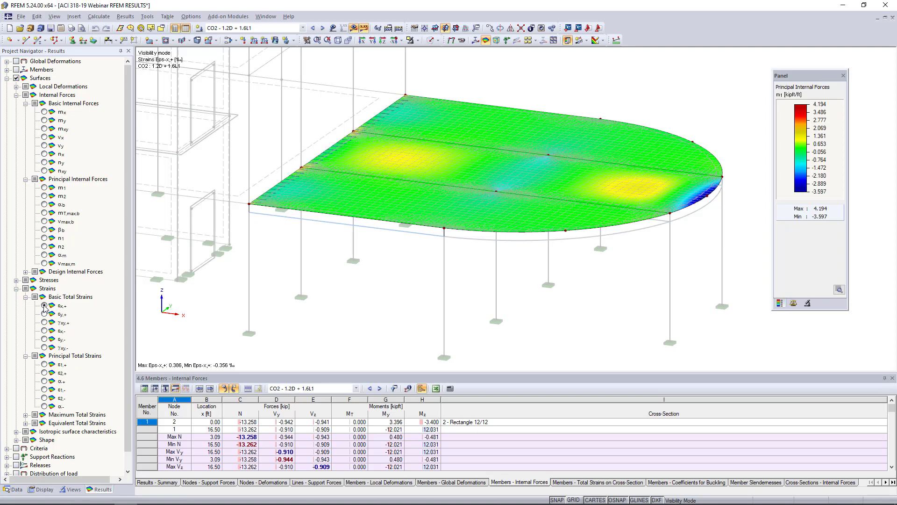
left_click(45, 364)
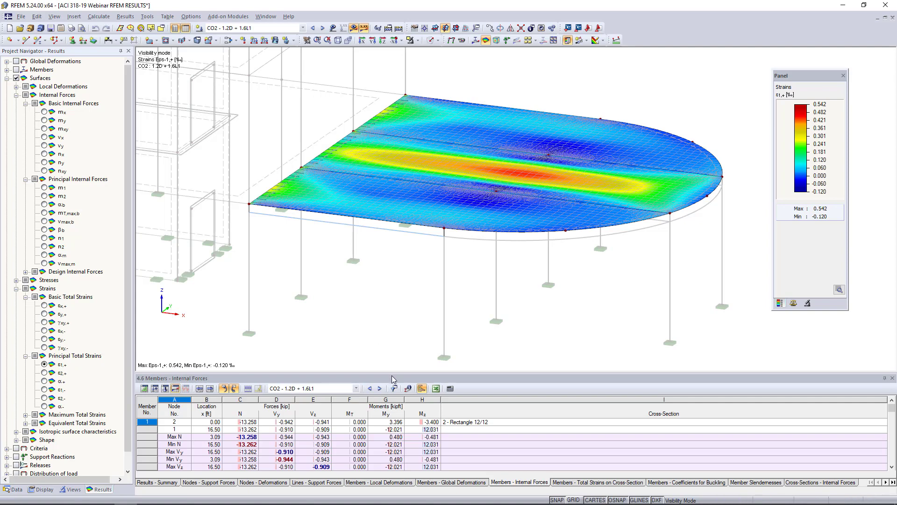
left_click(893, 483)
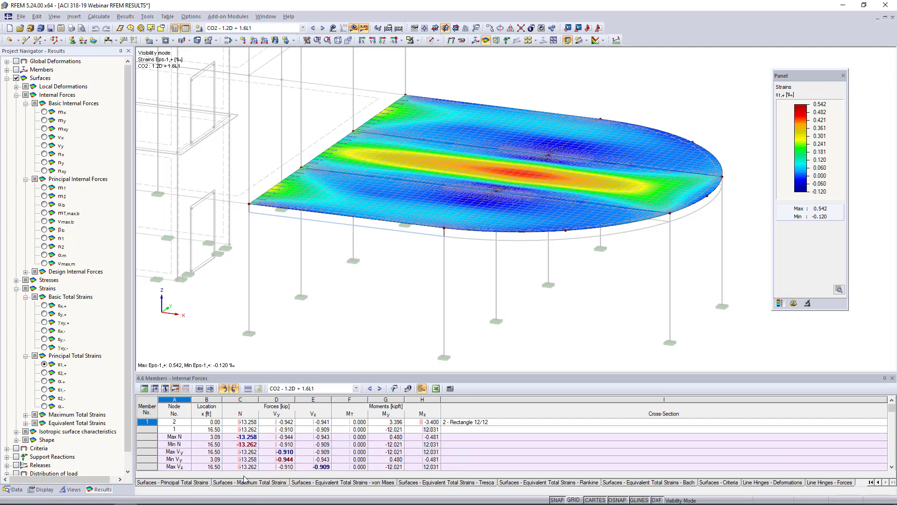
left_click(197, 484)
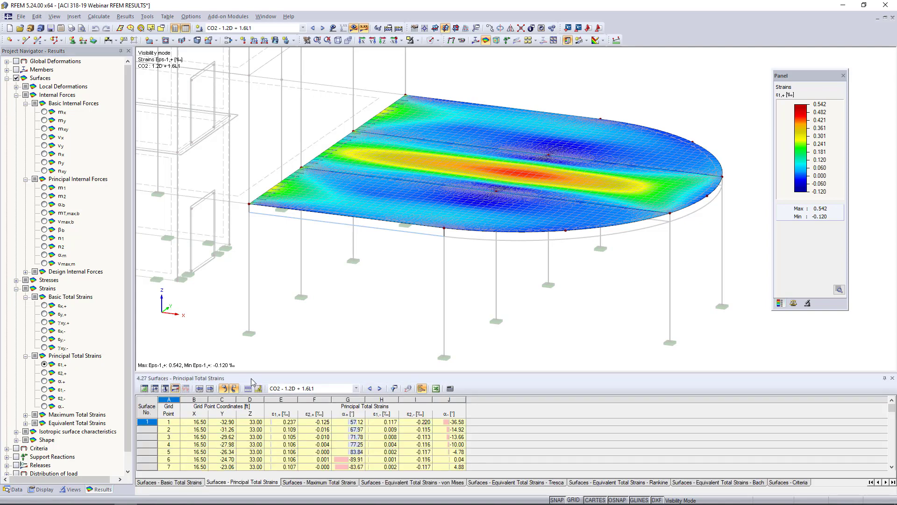
mouse_move(256, 371)
left_mouse_down()
mouse_move(272, 297)
mouse_move(268, 202)
left_mouse_up()
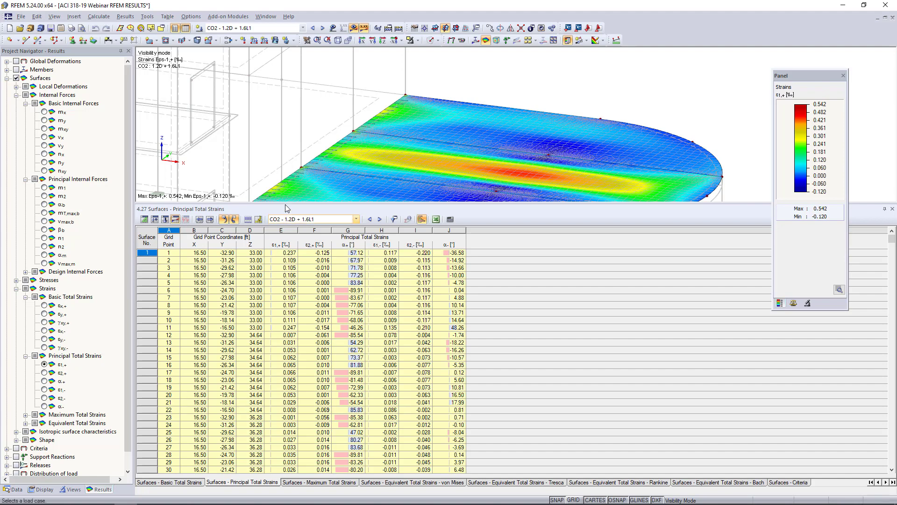
left_click_drag(309, 204, 310, 325)
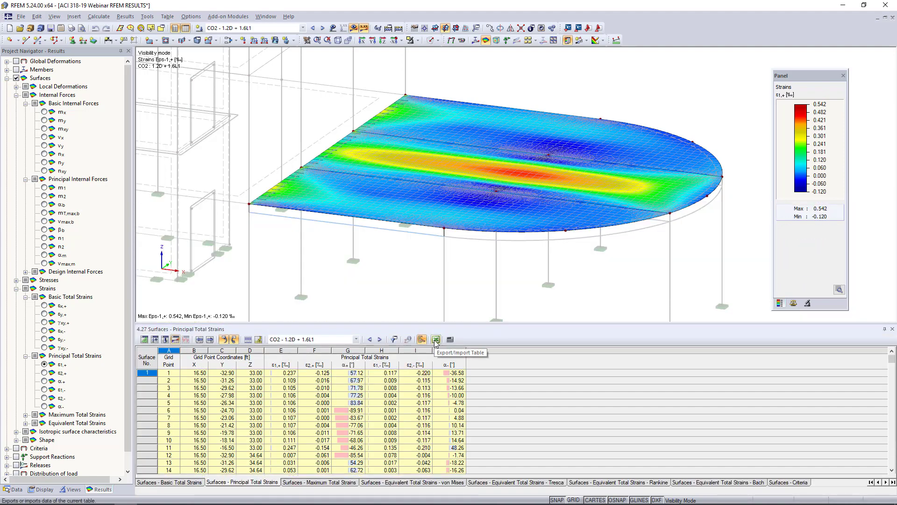
left_click(435, 340)
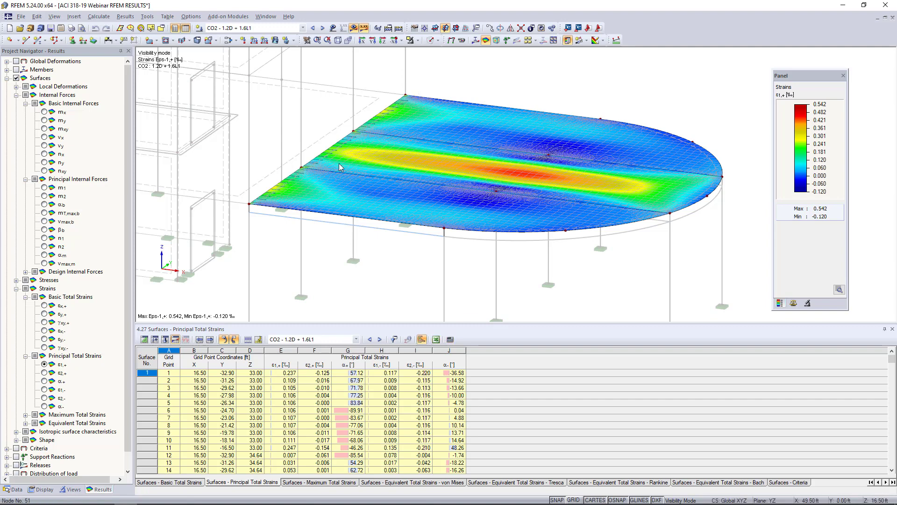
- Start the RF-CONCRETE Members add-on module for the design of concrete members
left_click(14, 489)
scroll(36, 265, "down", 7)
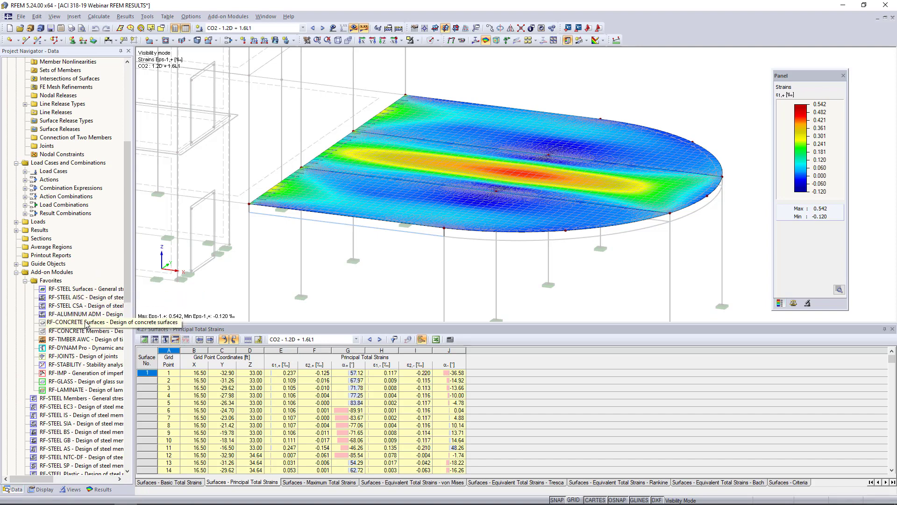
scroll(83, 316, "down", 1)
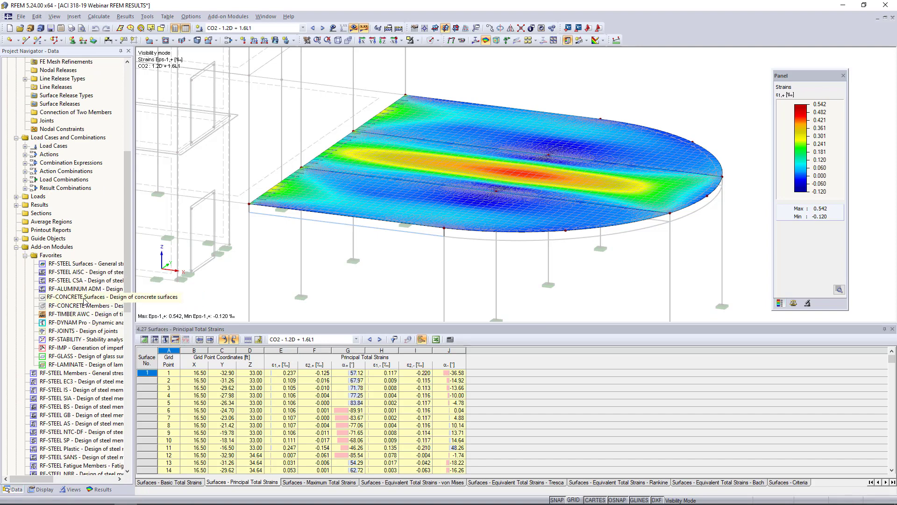
right_click(84, 298)
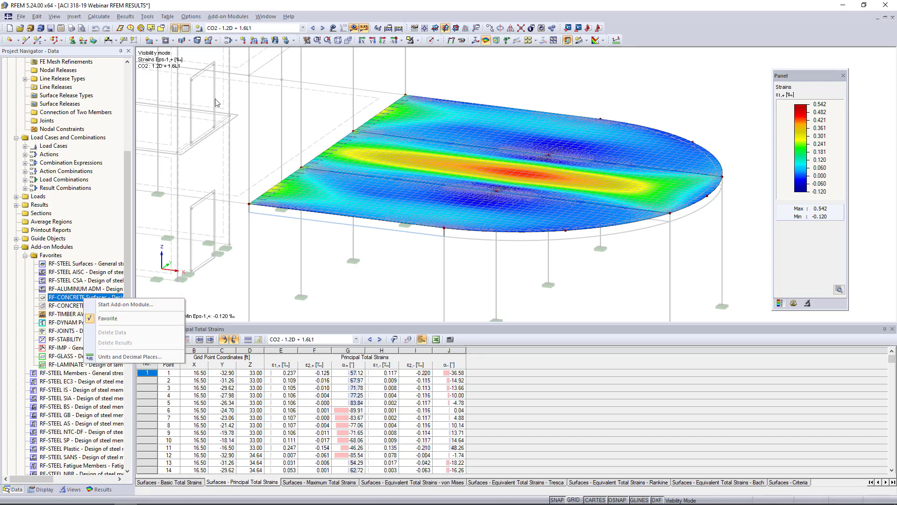
left_click(227, 18)
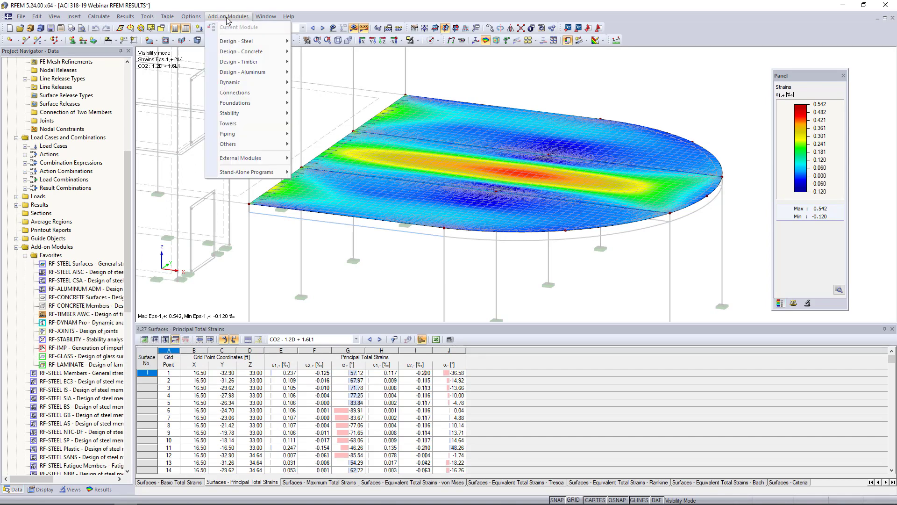
mouse_move(237, 55)
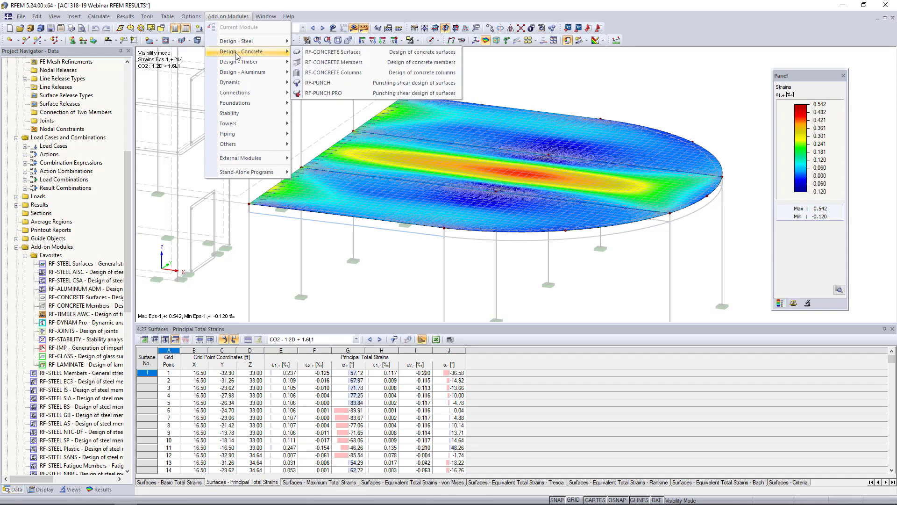
left_click(314, 64)
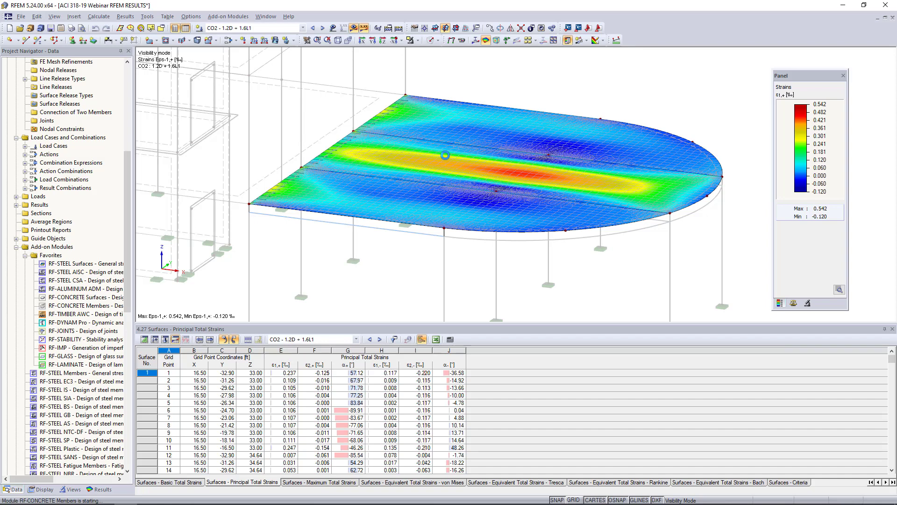
- Switch to the PowerPoint slide show and advance to the ACI 318-19 Updates slide on reinforcement strain revisions
key("super+Tab")
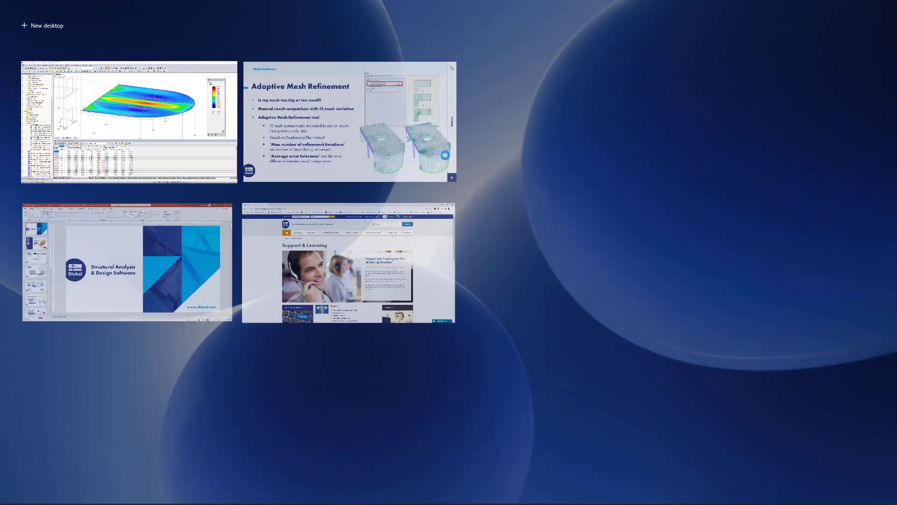
left_click(371, 122)
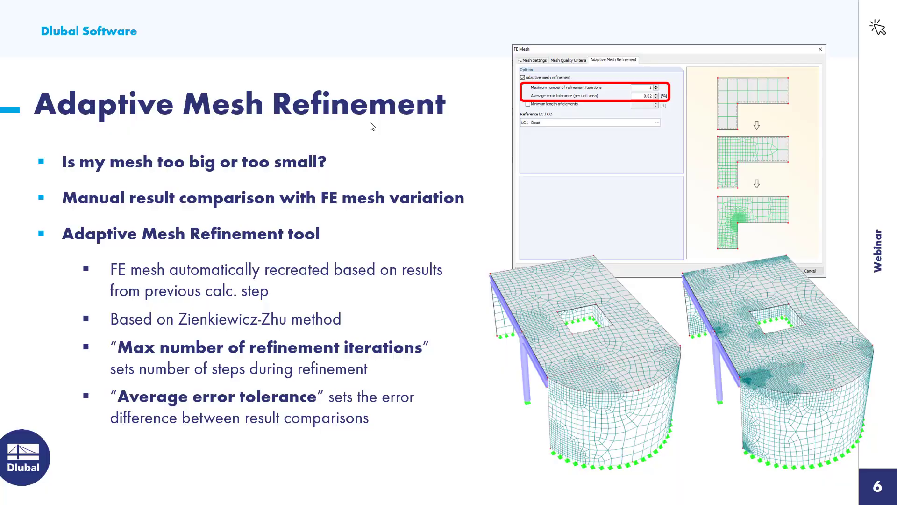
key("Right")
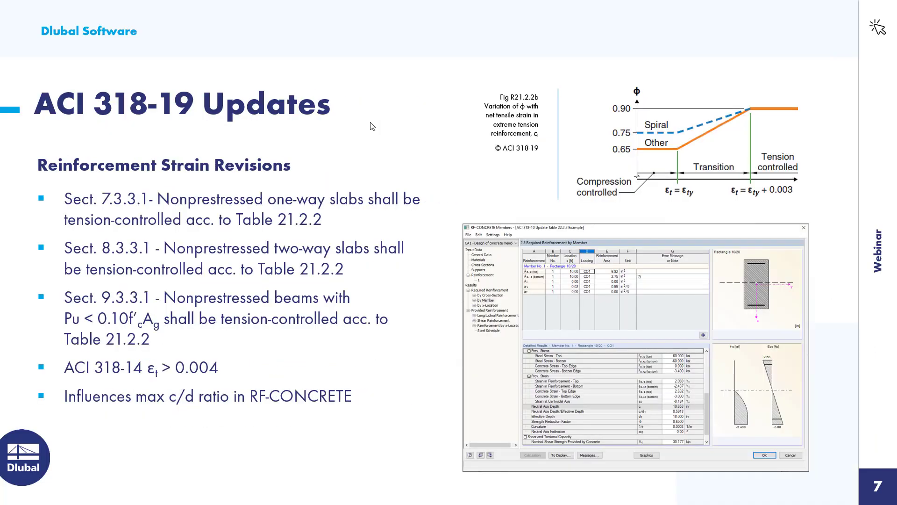
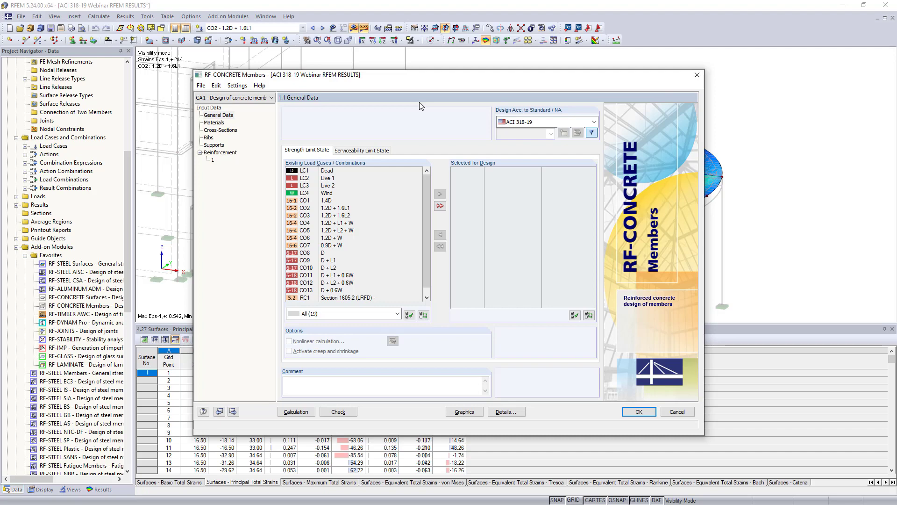
- Keep ACI 318-19 as the design standard and add load combinations CO1 to CO7 to the strength limit state design
left_click_drag(400, 82, 405, 66)
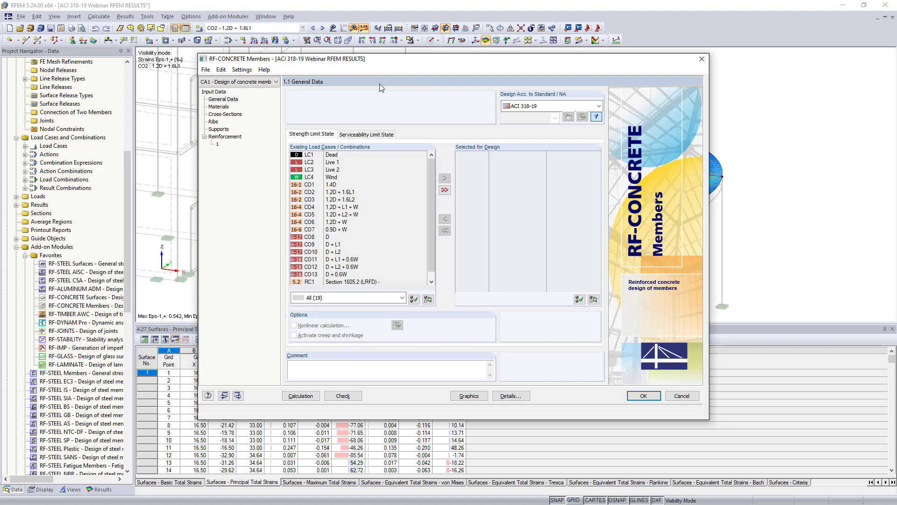
left_click(544, 107)
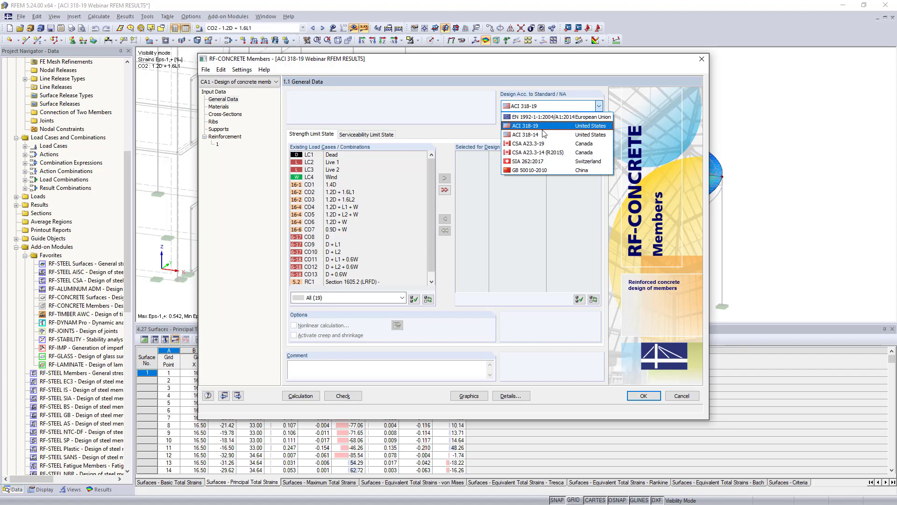
left_click(506, 108)
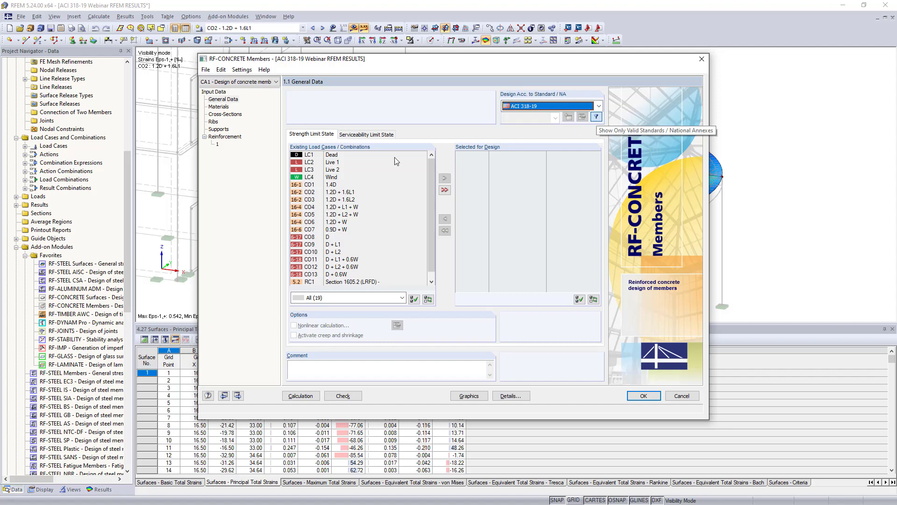
left_click(350, 182)
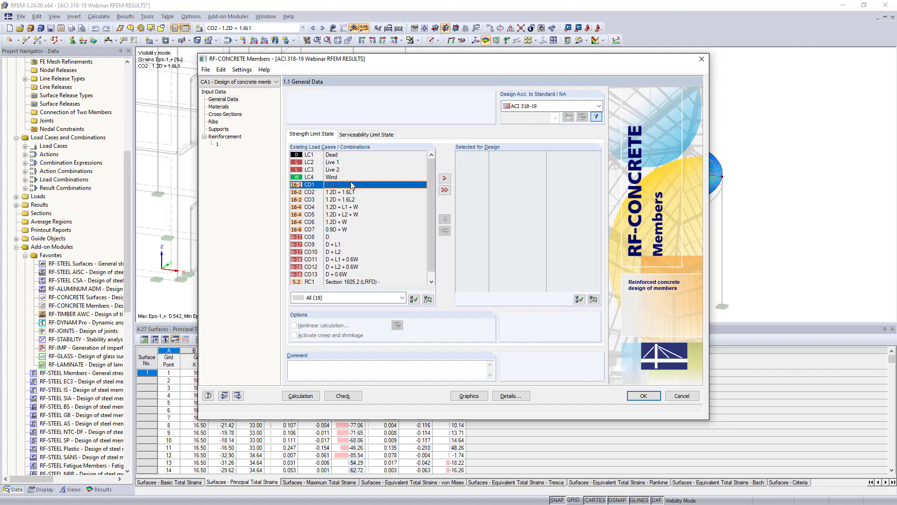
left_click(344, 231, "shift")
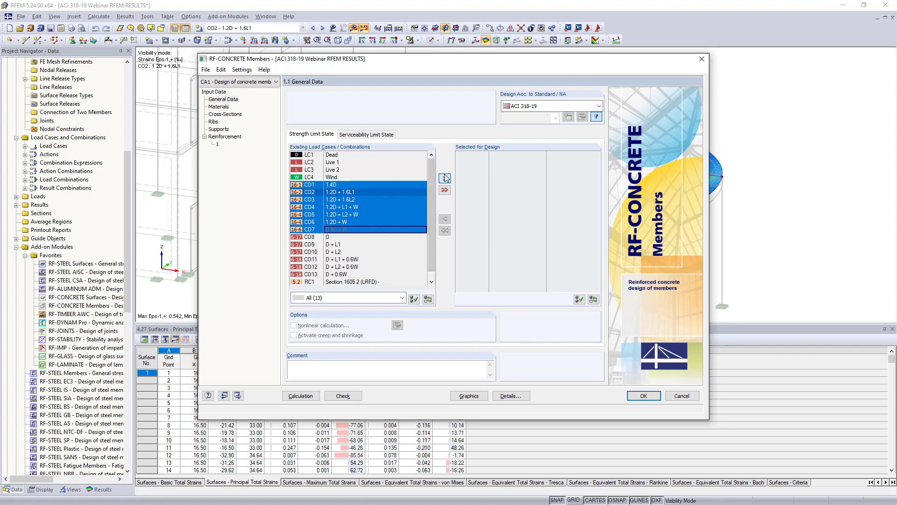
left_click(445, 177)
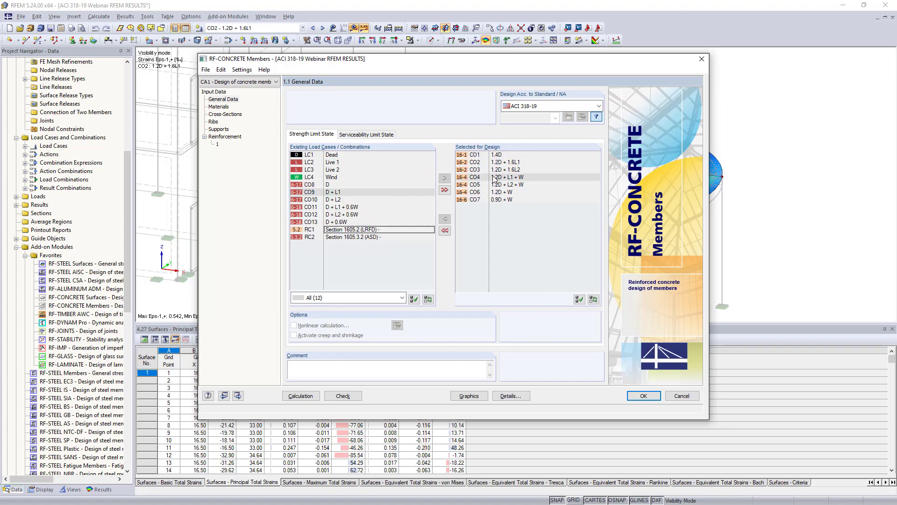
- Add load combinations CO8 to CO13 to the serviceability limit state design
left_click(378, 135)
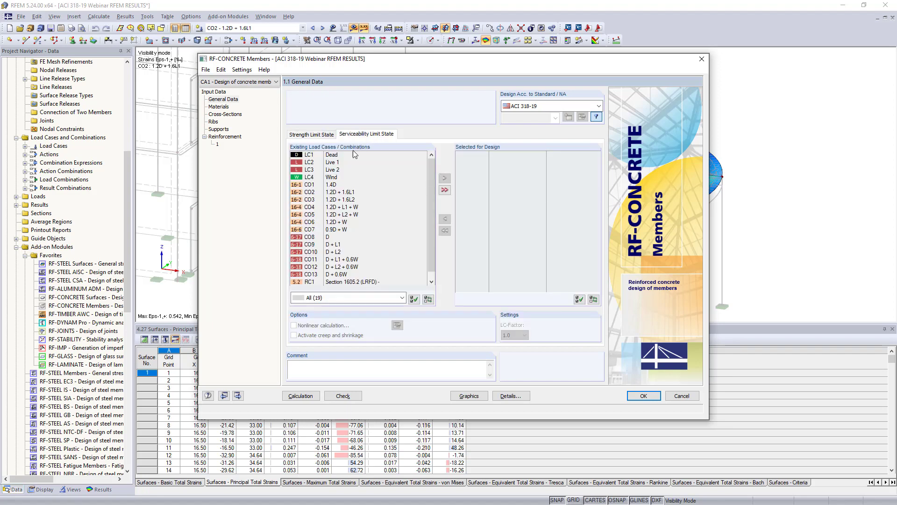
left_click_drag(325, 237, 355, 274)
left_click(444, 178)
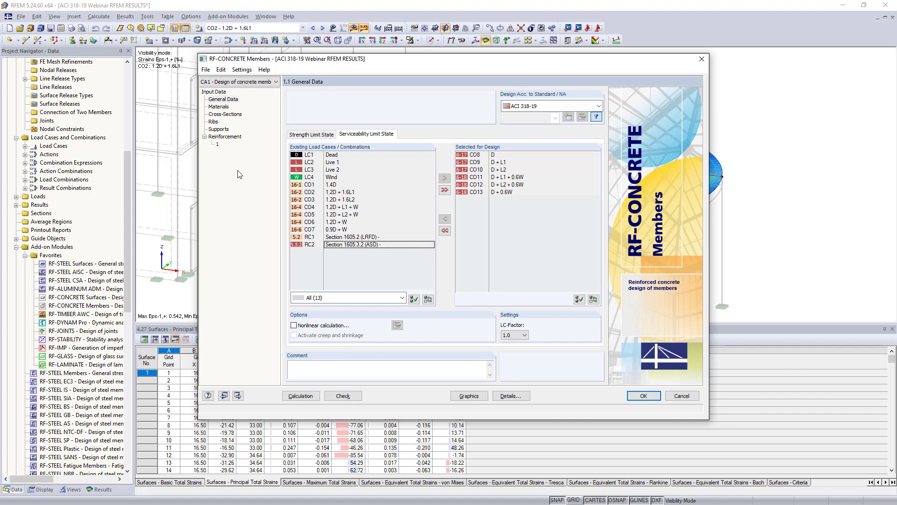
- Review the material data and select Grade 60 reinforcing steel for the 4000 psi concrete
left_click(218, 107)
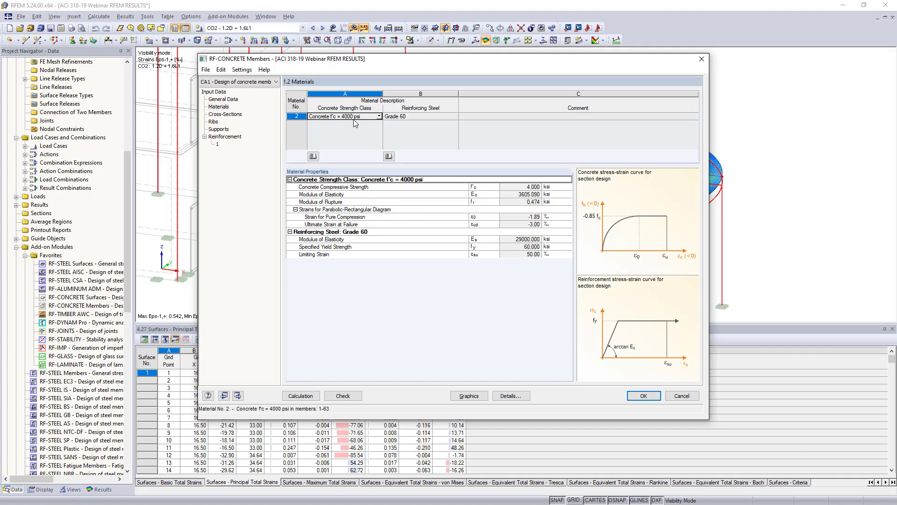
left_click(420, 117)
left_click(454, 117)
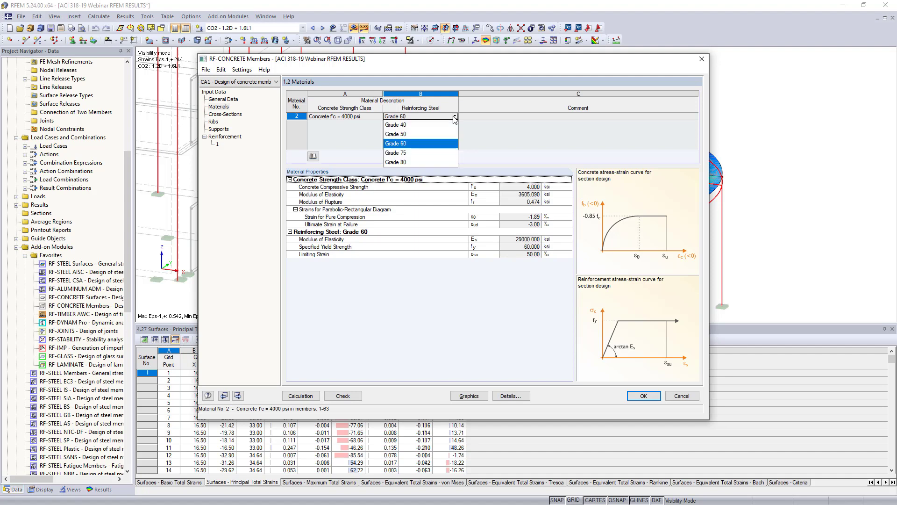
left_click(436, 148)
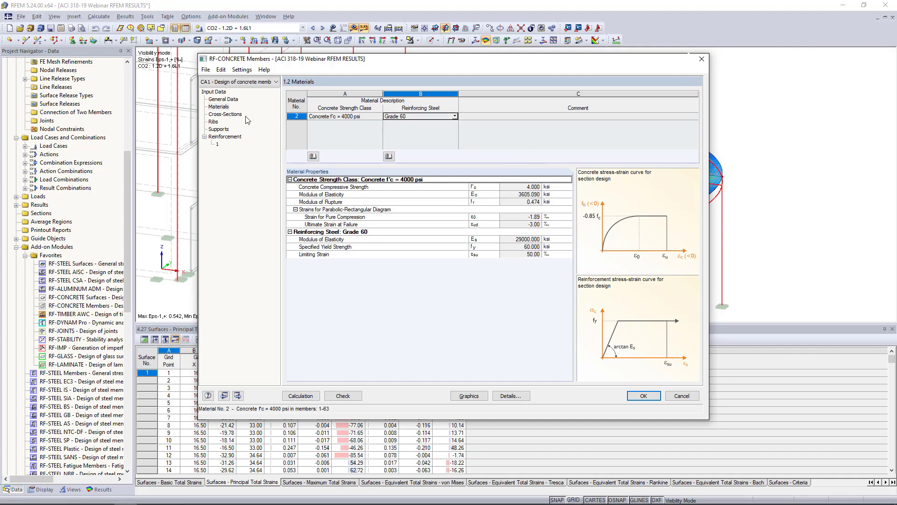
- Review the Rectangle 10/18 and Rectangle 12/12 entries in the cross-section data
left_click(228, 114)
left_click(390, 117)
left_click(390, 123)
left_click(381, 116)
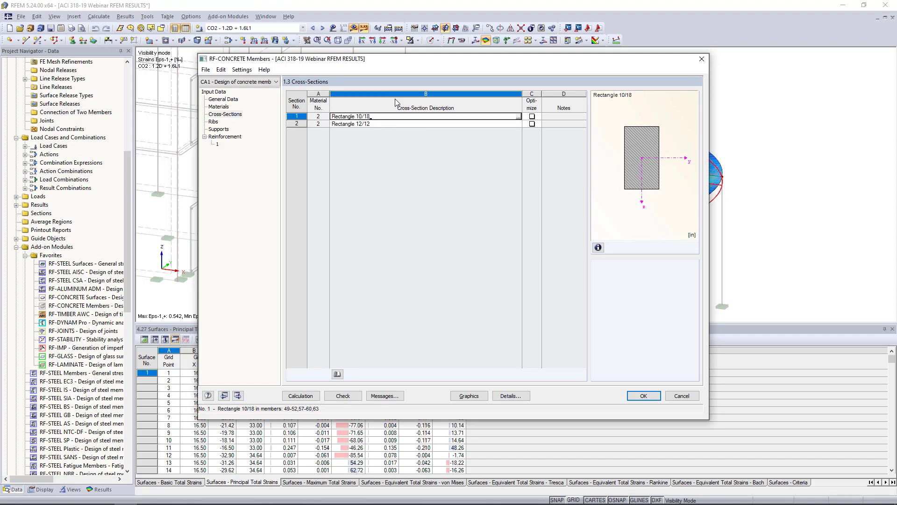
- Examine the rib effective widths and section sketches for members 49 and 50, comparing them with the beams in the model
left_click(214, 121)
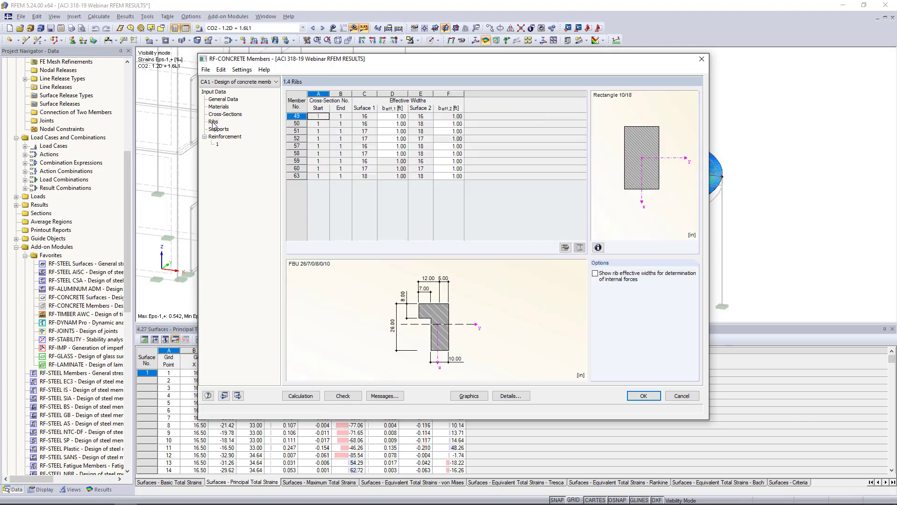
left_click_drag(373, 63, 347, 318)
left_click_drag(427, 317, 432, 117)
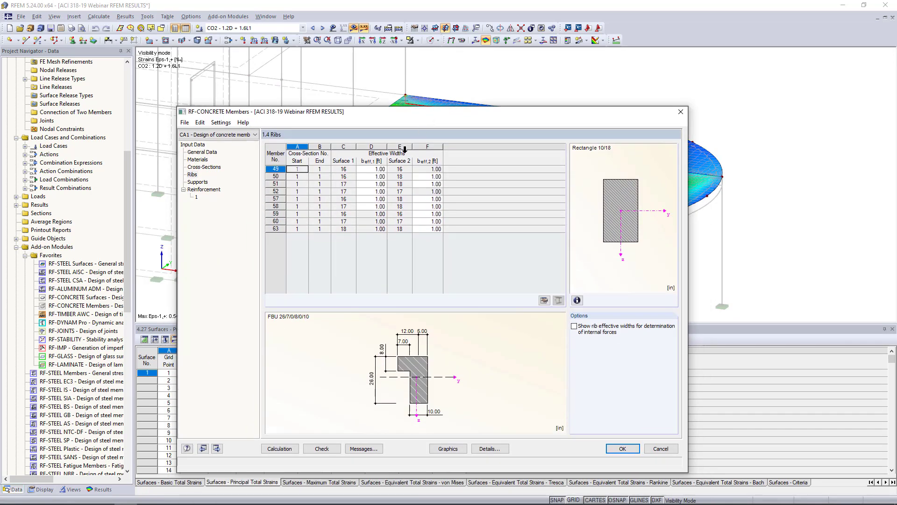
left_click(366, 167)
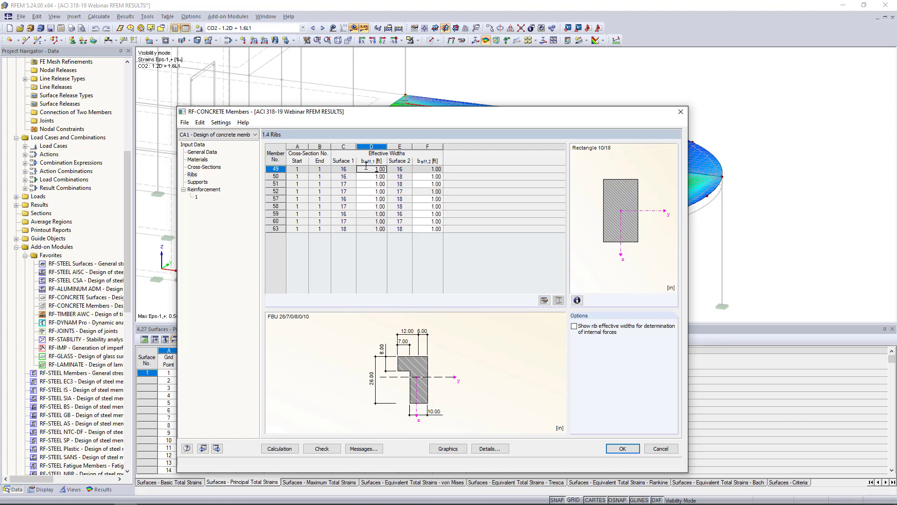
left_click_drag(387, 111, 397, 194)
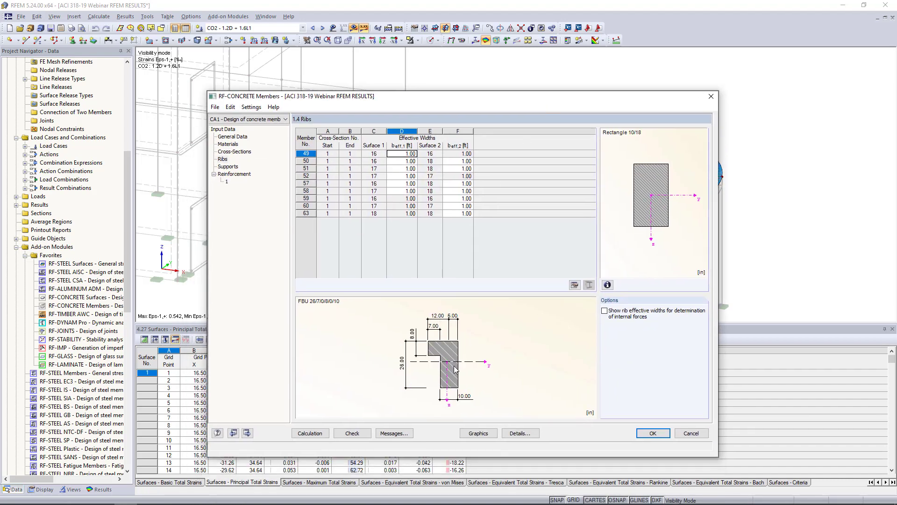
key("Down")
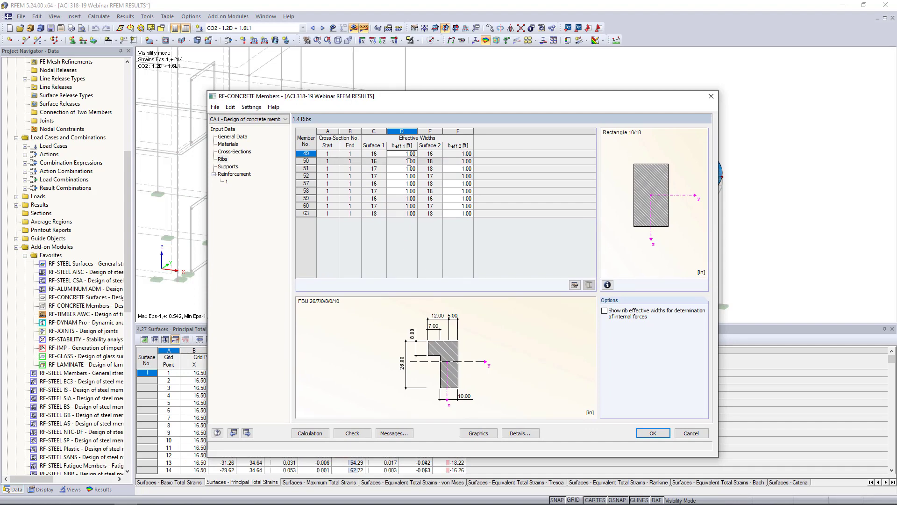
left_click_drag(435, 103, 436, 257)
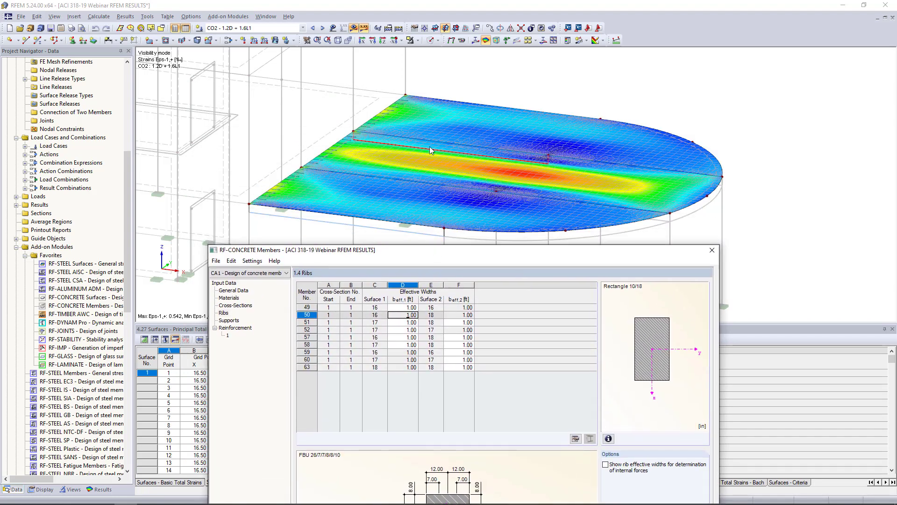
mouse_move(388, 251)
left_mouse_down()
mouse_move(396, 123)
mouse_move(388, 102)
left_mouse_up()
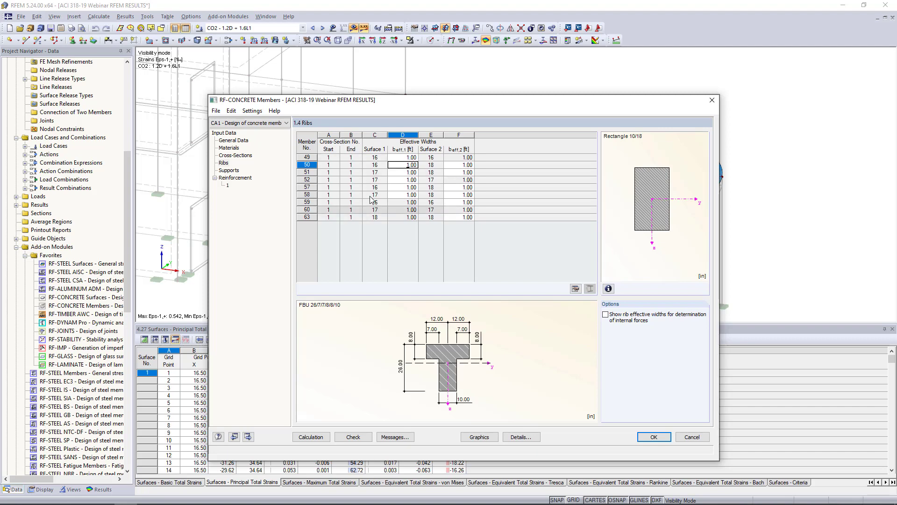
- Display the complete building as a solid transparent model without results, ready for picking the support nodes
left_click(230, 174)
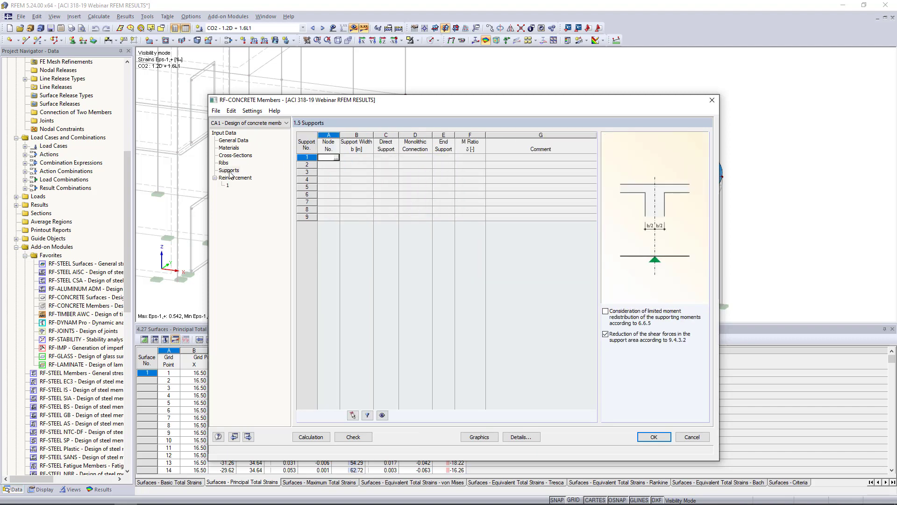
left_click(337, 157)
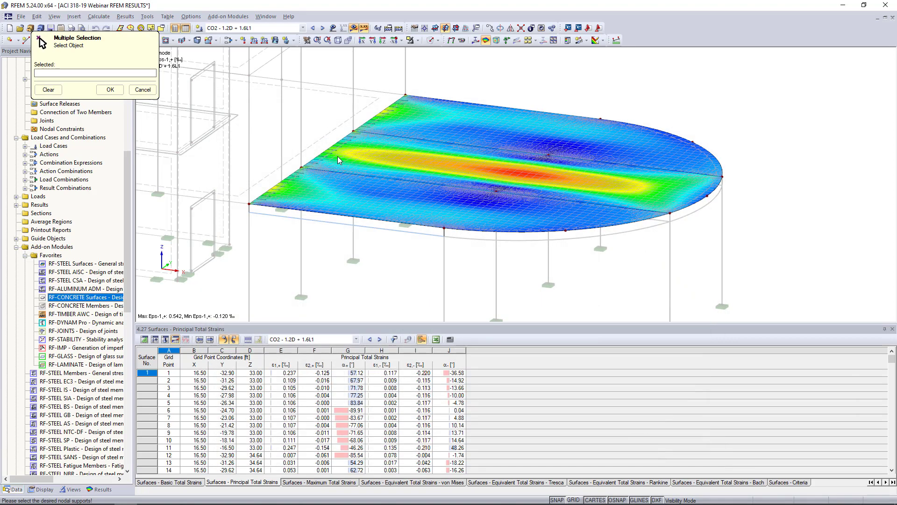
left_click(417, 41)
left_click(440, 120)
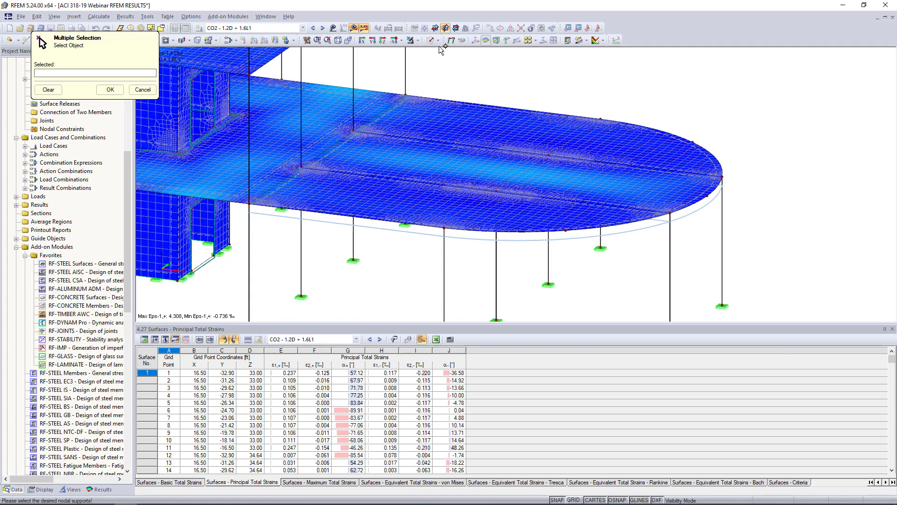
left_click(356, 28)
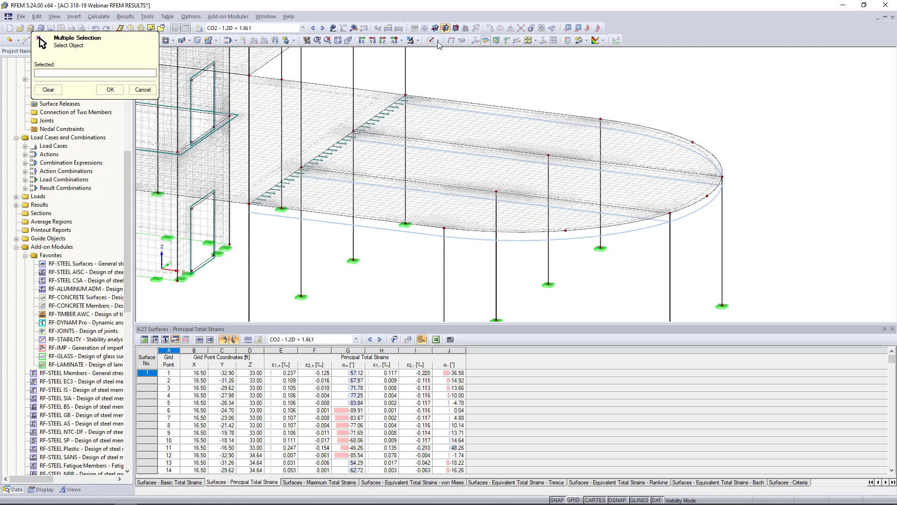
left_click(436, 41)
left_click(448, 73)
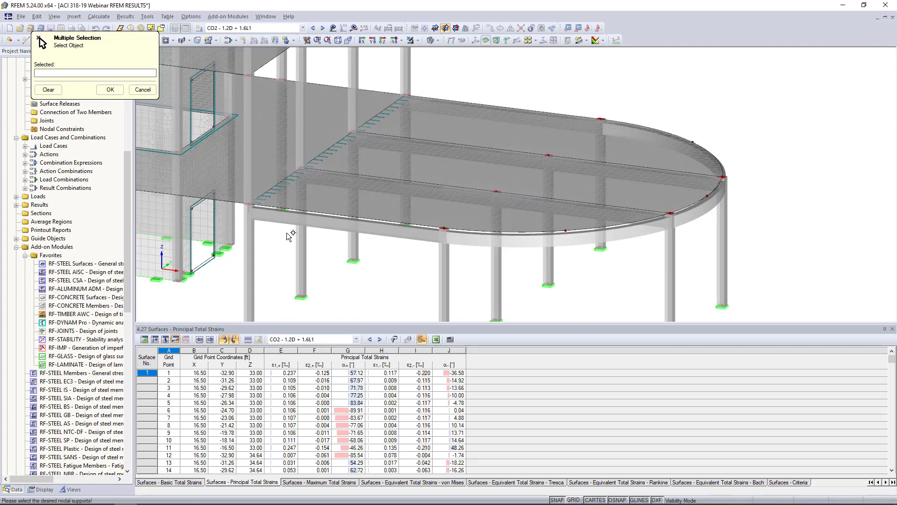
- Define supports at nodes 63 and 71 along the front beam of the curved slab, each with a support width of 12 in
left_click(249, 204)
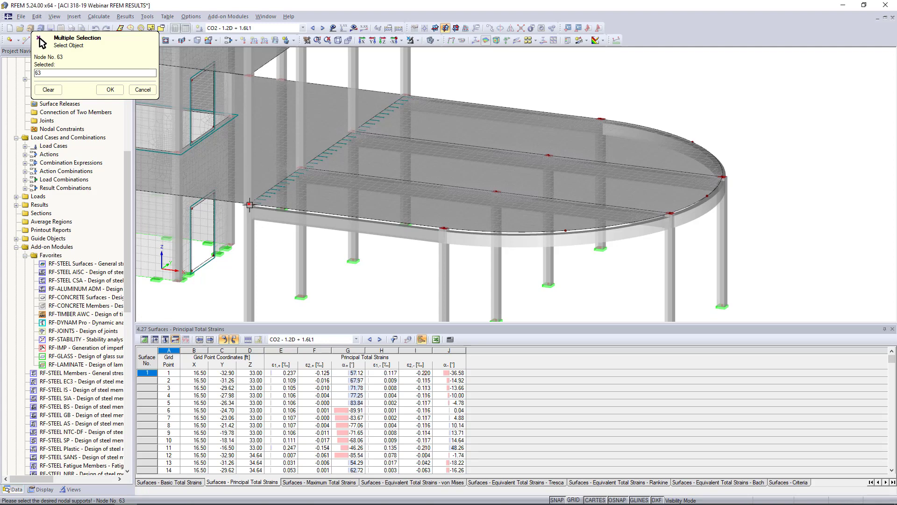
left_click(443, 228)
left_click(110, 89)
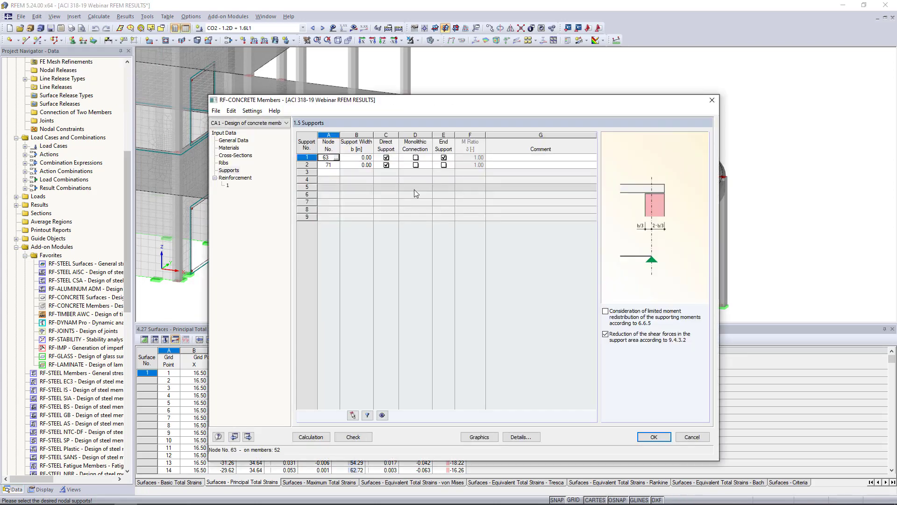
left_click(358, 157)
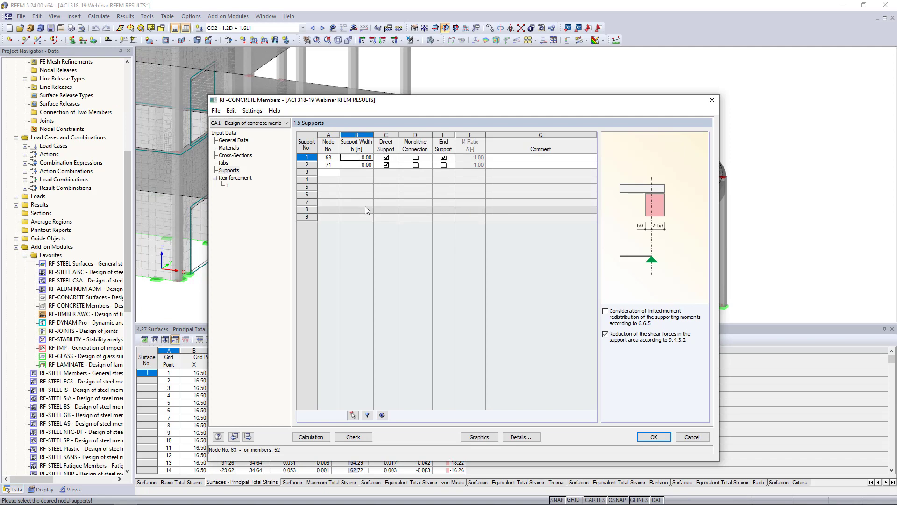
type("12.")
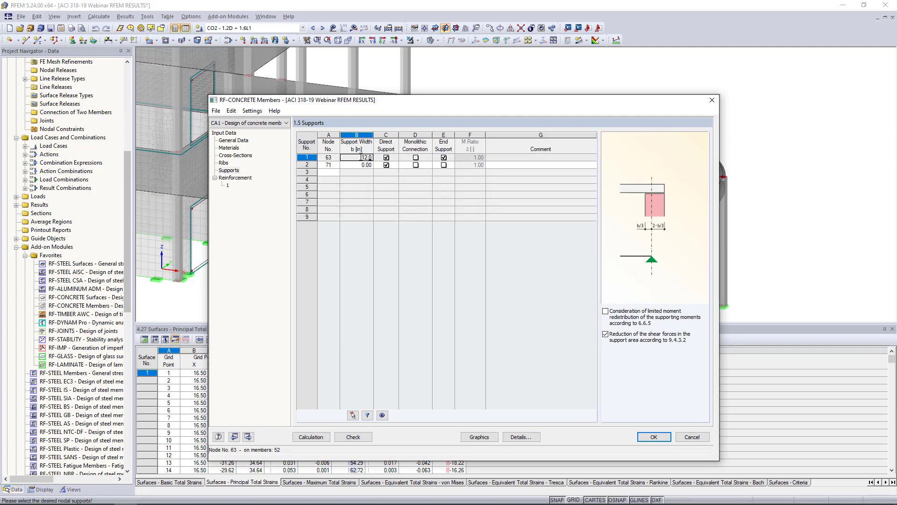
left_click(362, 166)
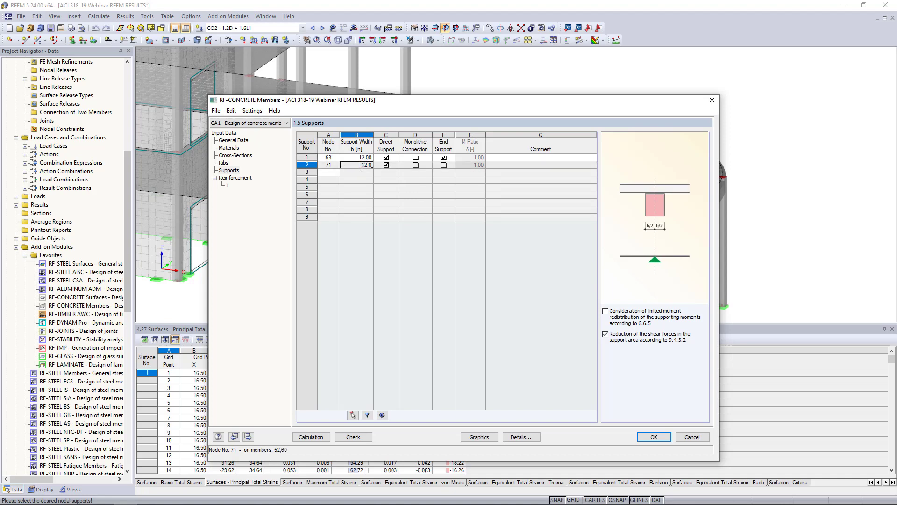
- Try the direct support and monolithic connection options for the support at node 63, and delete both support entries
left_click(386, 158)
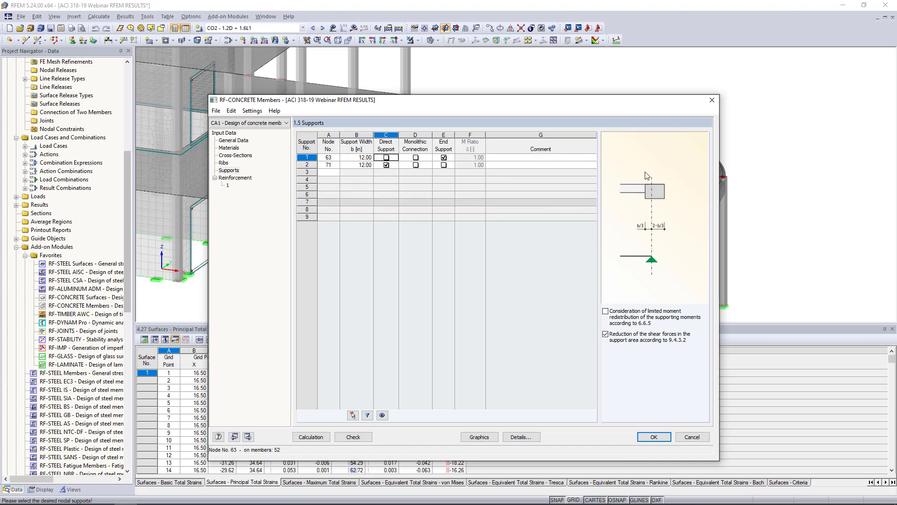
left_click(387, 158)
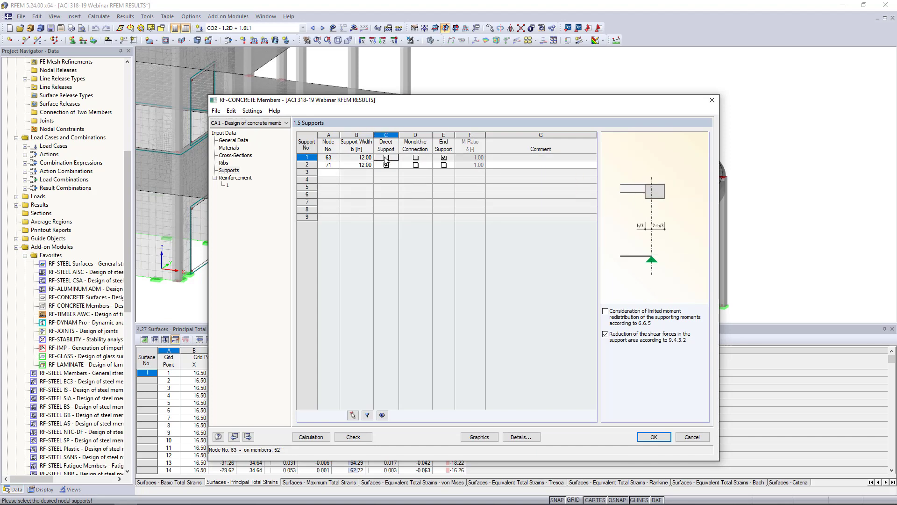
left_click(416, 158)
left_click(416, 158)
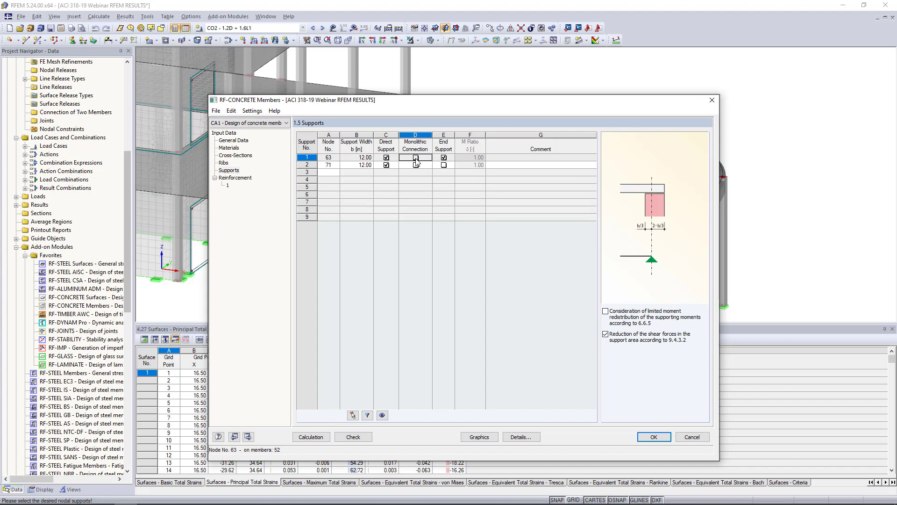
left_click(443, 169)
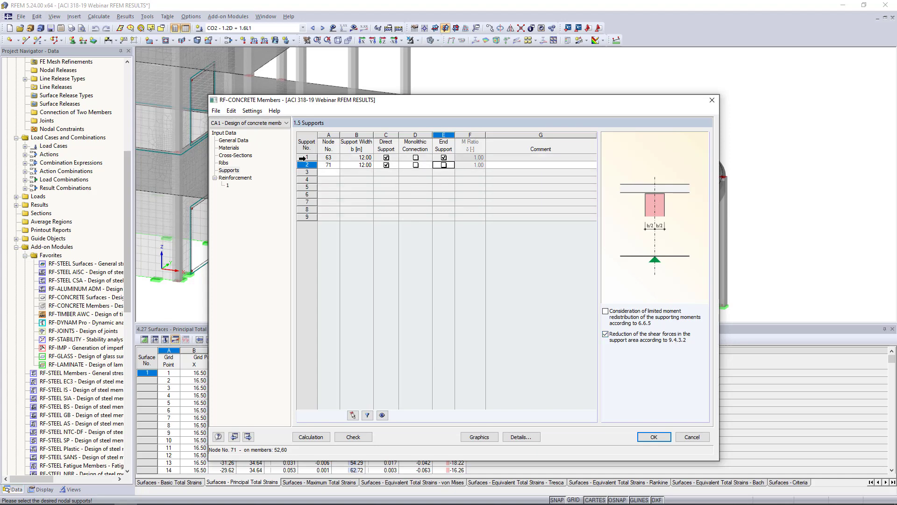
left_click_drag(305, 156, 305, 164)
key("Delete")
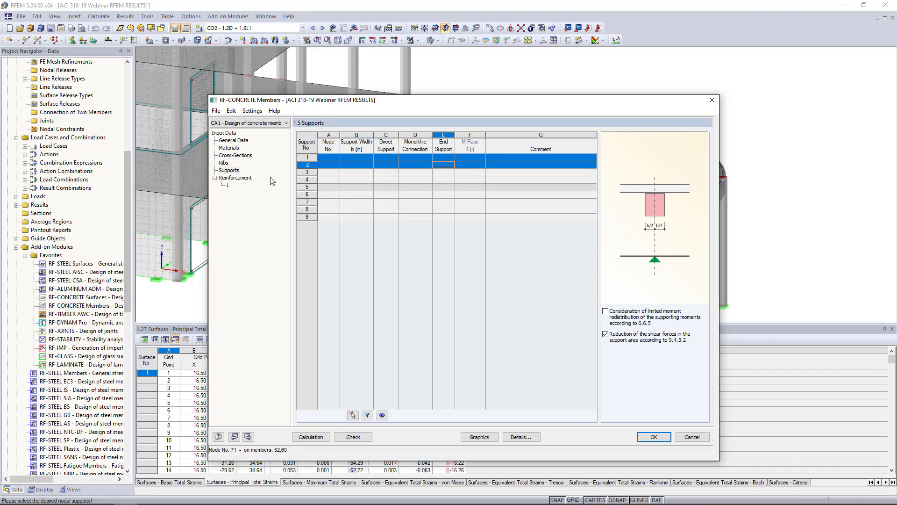
- Name the first reinforcement group Columns and stop applying it to all members
left_click(240, 178)
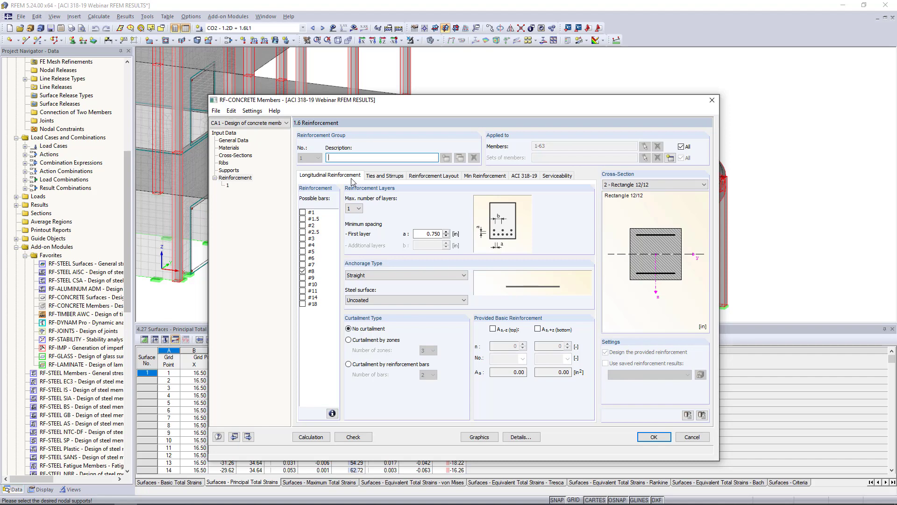
type("Column")
left_click(681, 148)
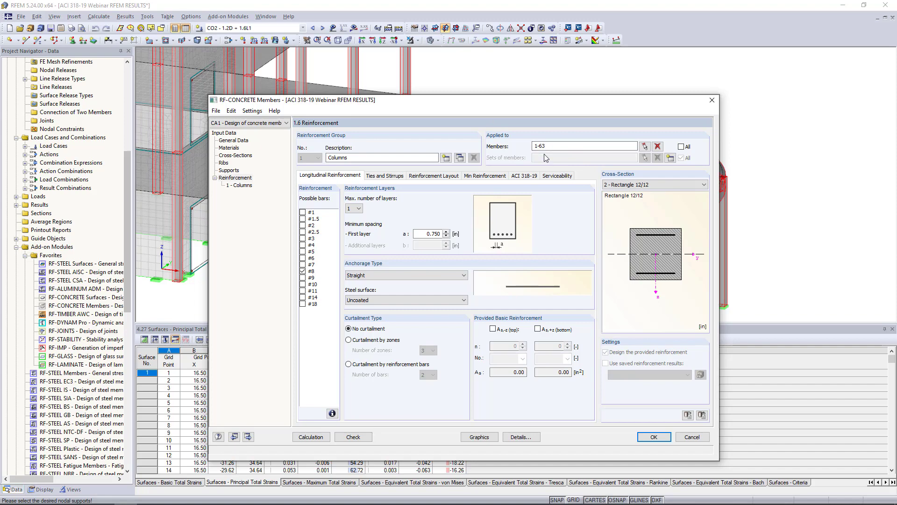
- Replace the Columns group's member list with ground-floor column members 39, 42, 45 and 48 picked in the model
left_click(657, 147)
left_click(645, 147)
middle_click_drag(384, 234, 444, 208, "ctrl")
left_click_drag(404, 307, 323, 261)
scroll(411, 219, "down", 5)
middle_click_drag(410, 218, 372, 250, "ctrl")
scroll(373, 251, "up", 3)
scroll(397, 247, "up", 1)
middle_click_drag(424, 228, 427, 260)
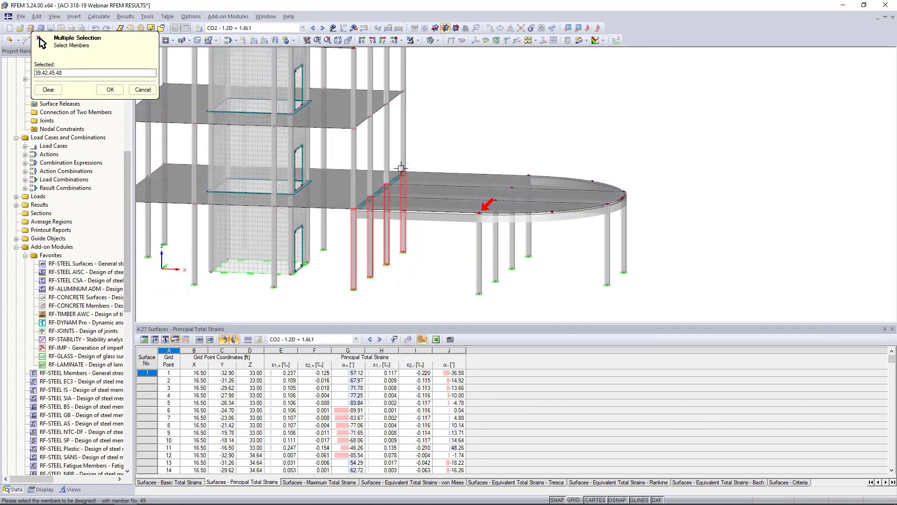
left_click(109, 93)
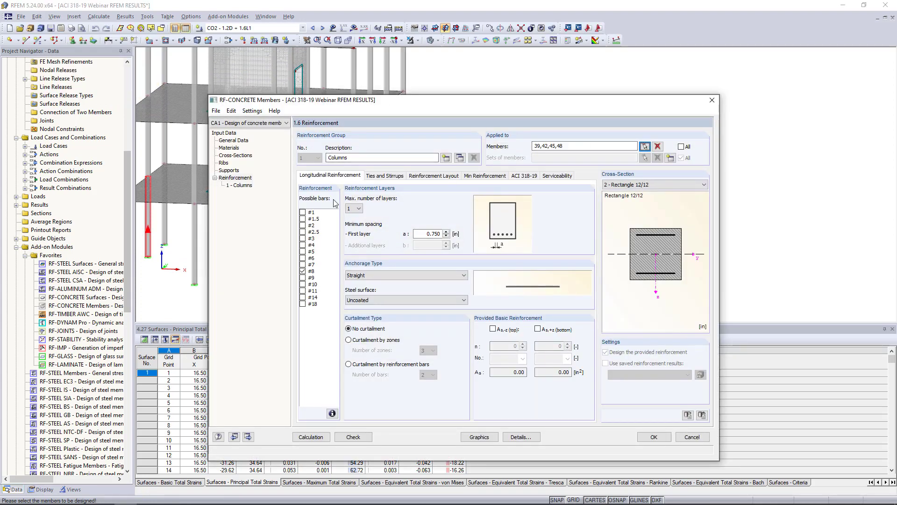
- Allow only #7 bars for the columns' longitudinal reinforcement
left_click(304, 265)
left_click(302, 271)
left_click(302, 271)
- Preview the Hook and Bend anchorage types for the longitudinal bars and return to Straight
left_click(410, 278)
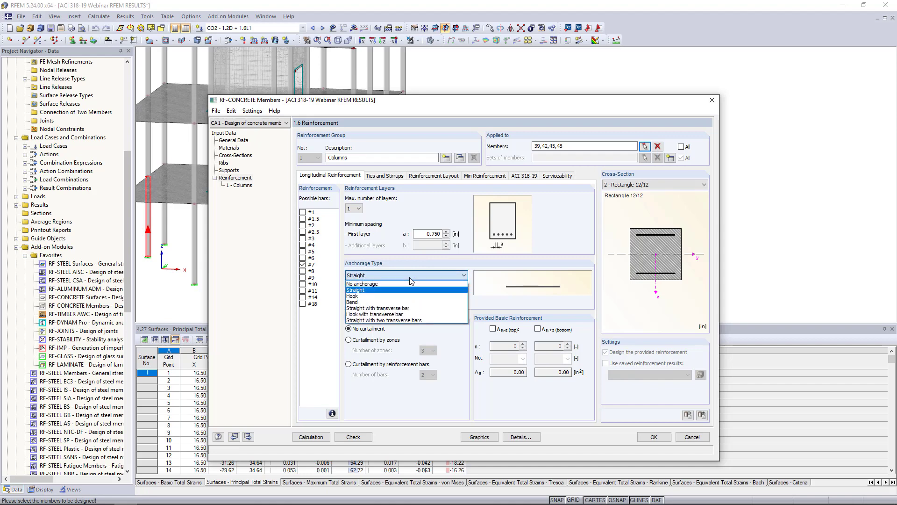
left_click(398, 296)
left_click(405, 276)
left_click(392, 302)
left_click(400, 278)
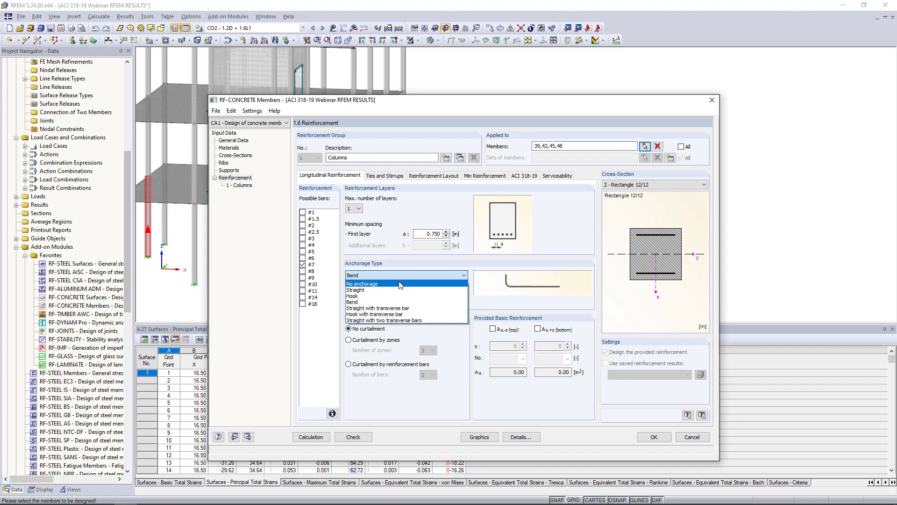
left_click(393, 289)
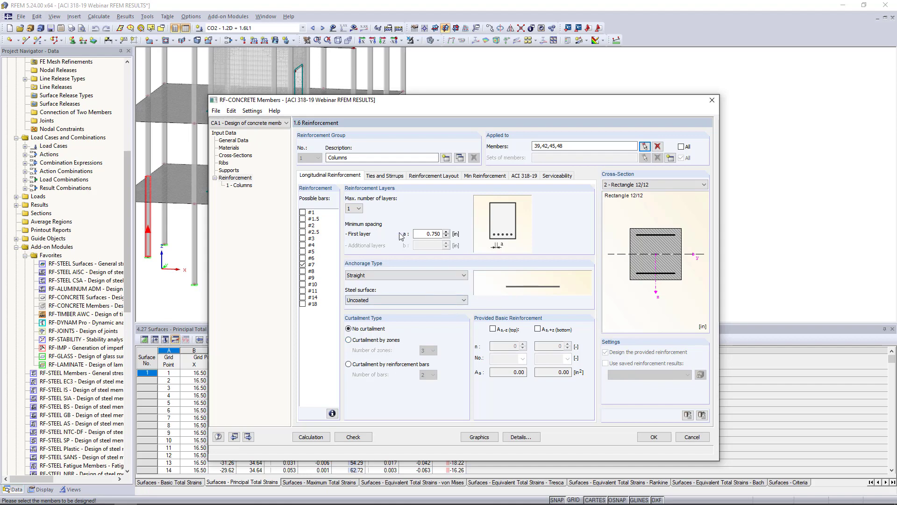
- Select #4 bars for the columns' ties and stirrups and review the available anchorage types
left_click(392, 175)
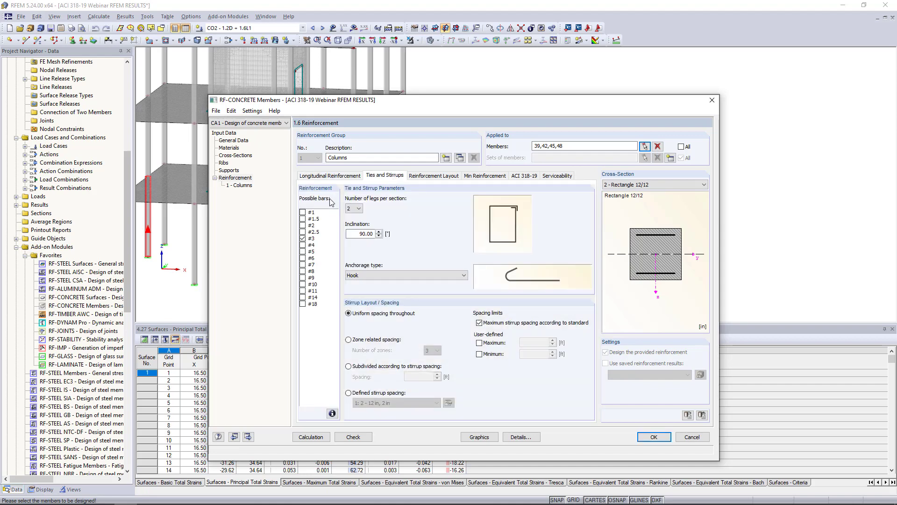
left_click(303, 245)
left_click(386, 274)
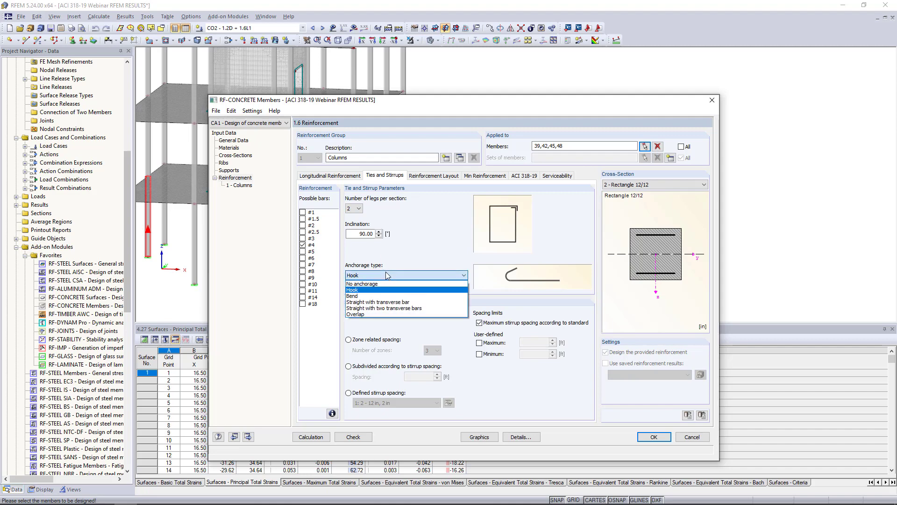
left_click(386, 274)
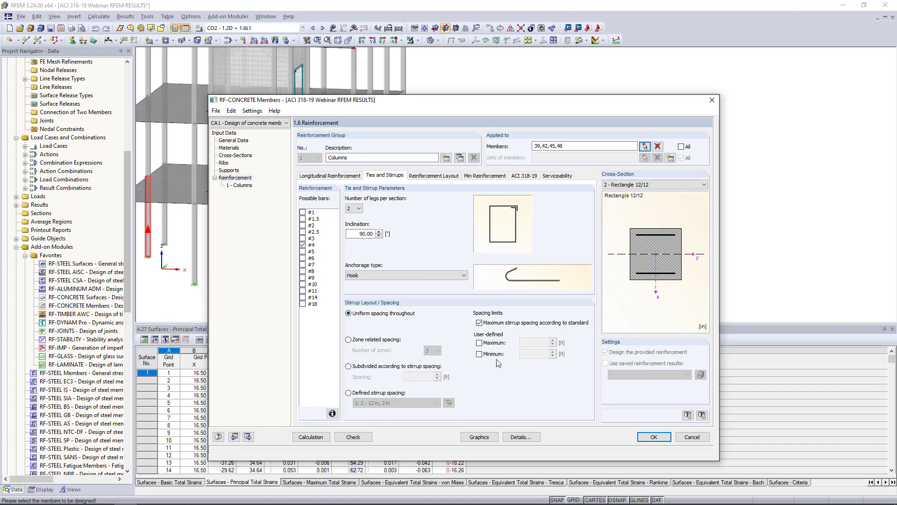
- Set the columns' reinforcement layout to Uniformly surrounding and review the minimum reinforcement and ACI 318-19 settings
left_click(434, 176)
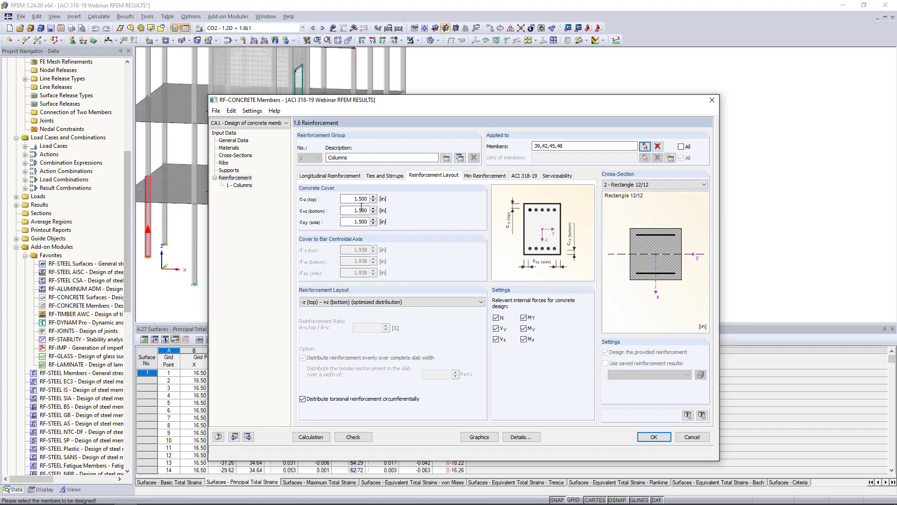
left_click(413, 302)
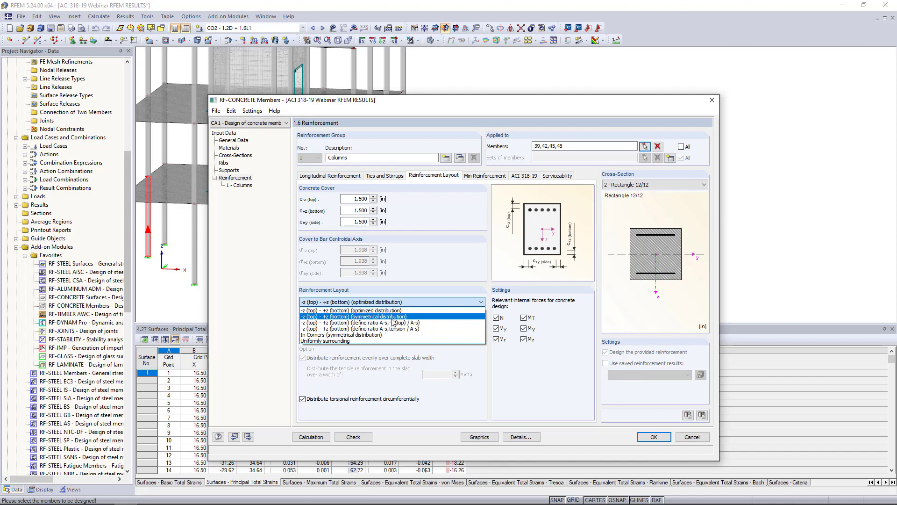
left_click(339, 342)
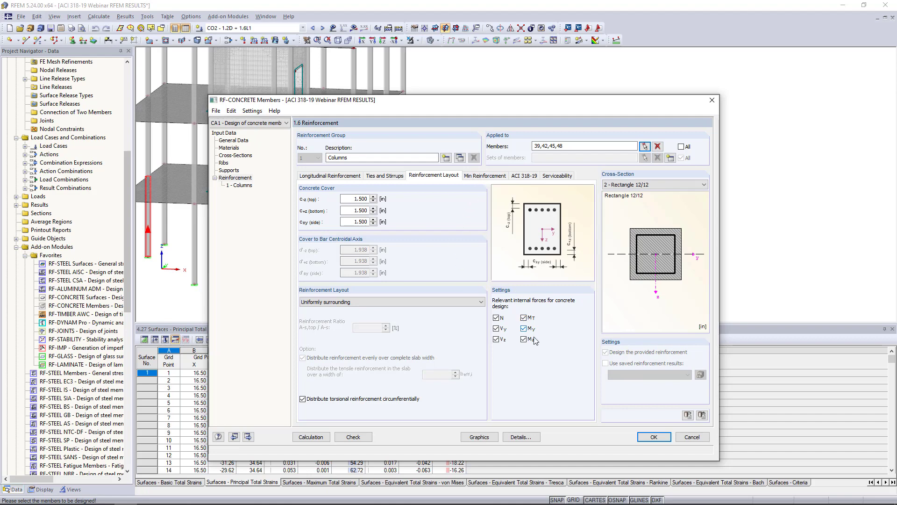
left_click(481, 176)
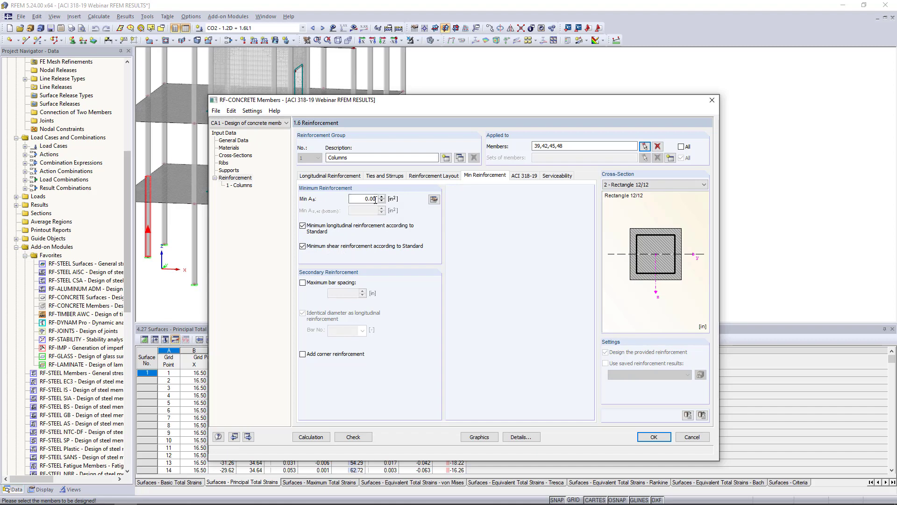
left_click(525, 176)
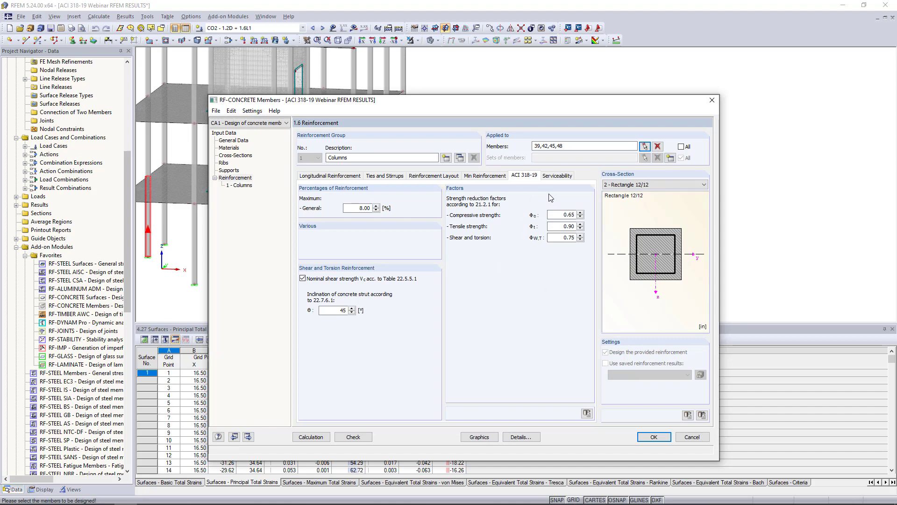
- Set both crack width limits to 0.016 in for dry air or protective membrane, and activate deflection analysis with long-term deflection according to 24.2.4.1
left_click(558, 176)
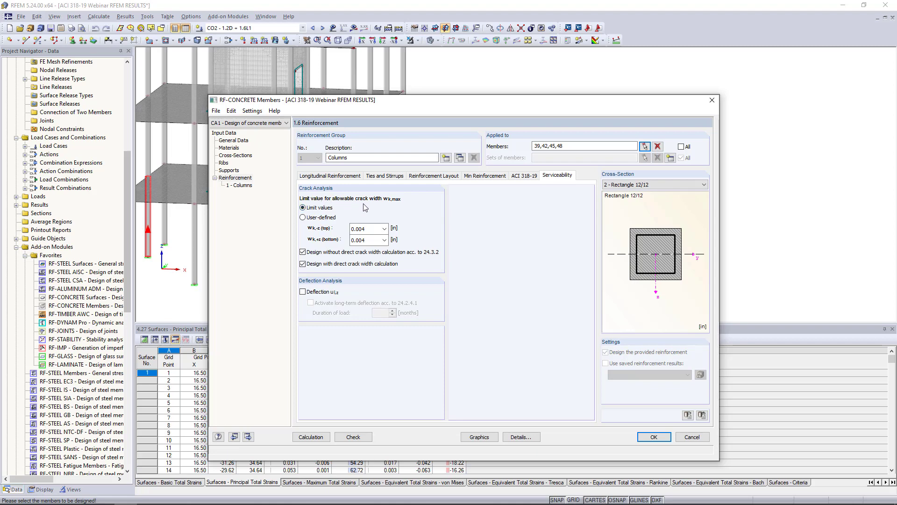
left_click(384, 229)
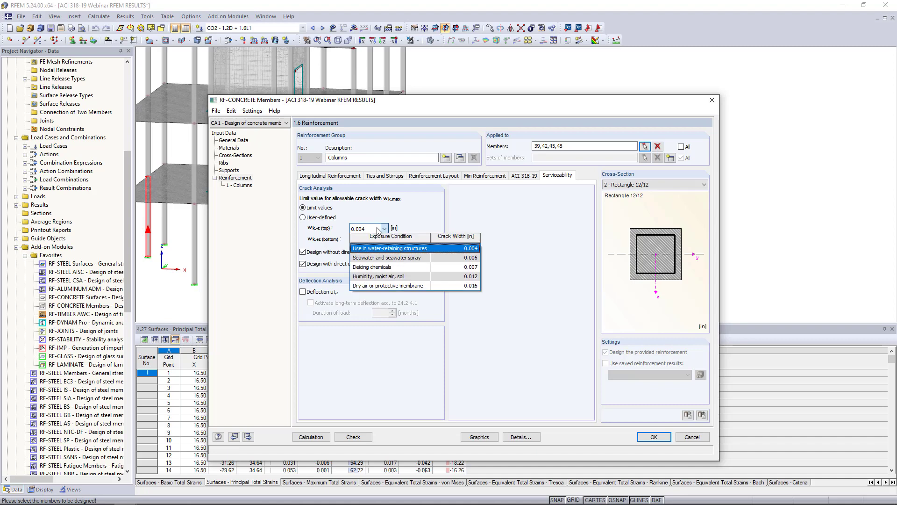
left_click(374, 286)
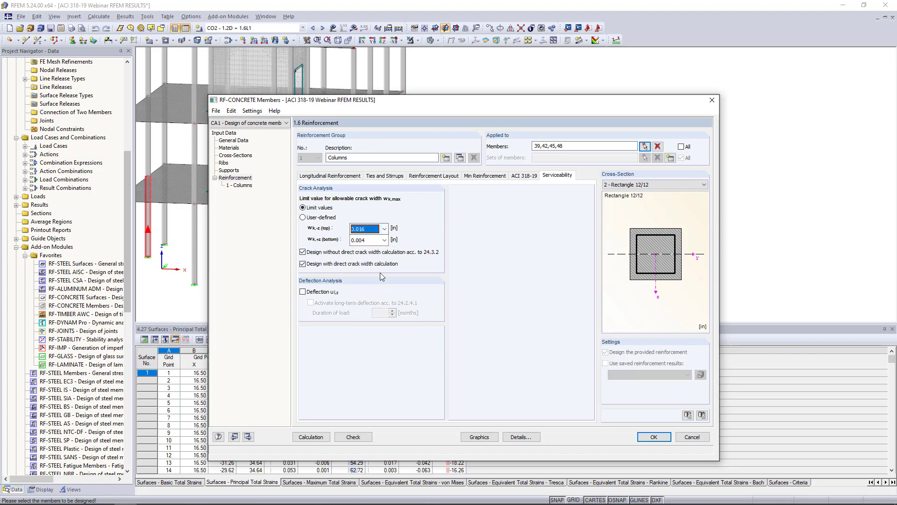
left_click(384, 240)
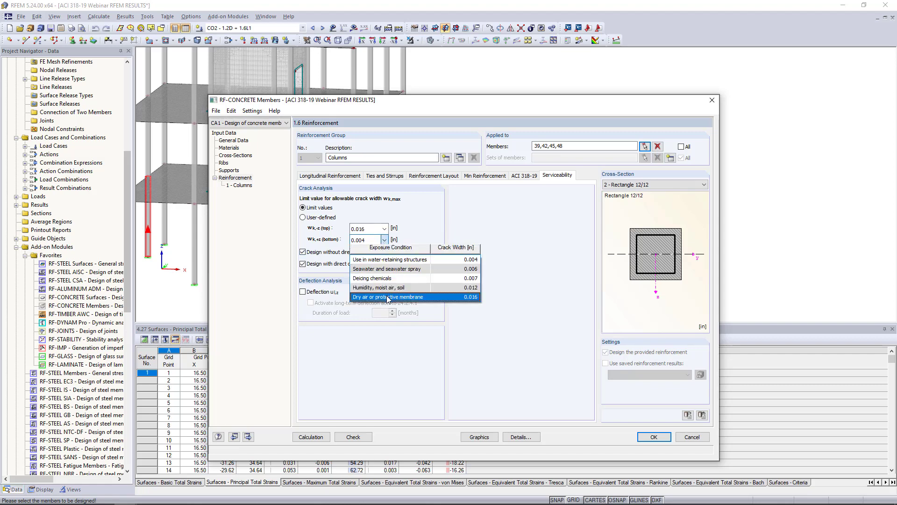
left_click(383, 297)
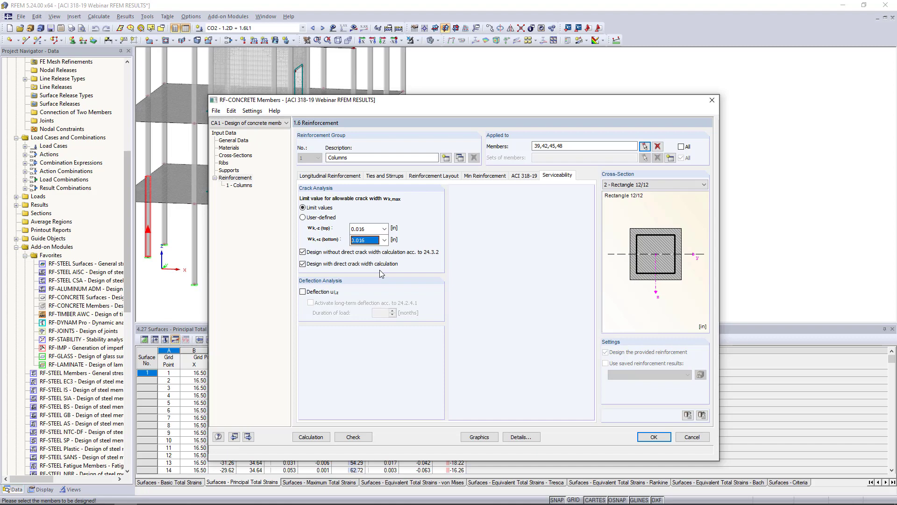
left_click(303, 292)
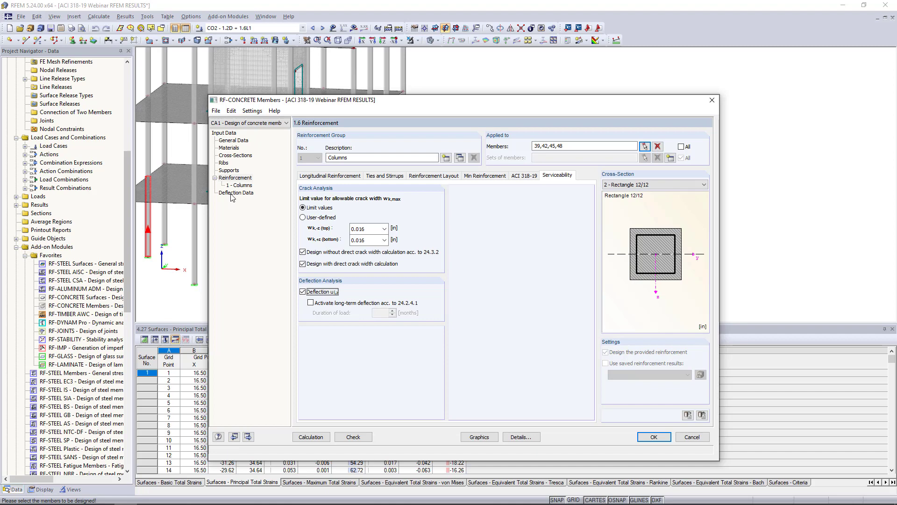
left_click(311, 303)
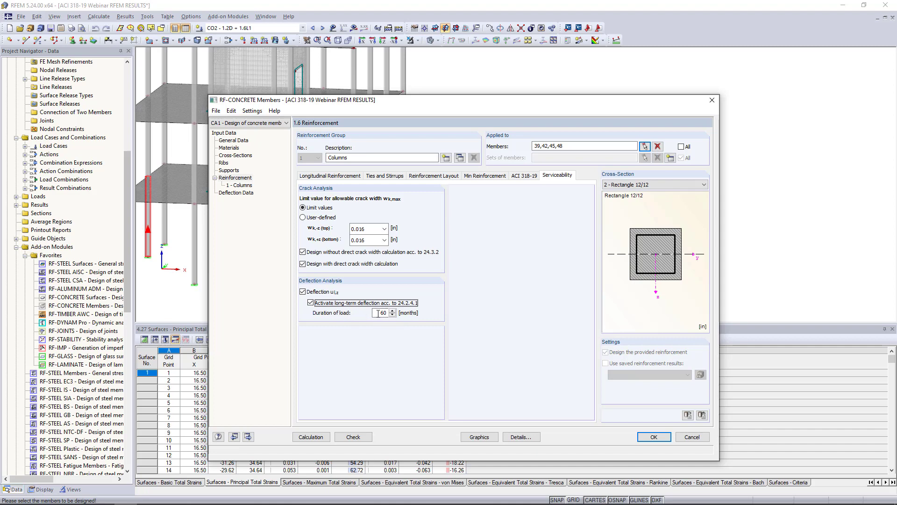
- Set the deflection limit value to L/360 for members 39, 42, 45 and 48, and run the design calculation
left_click(237, 193)
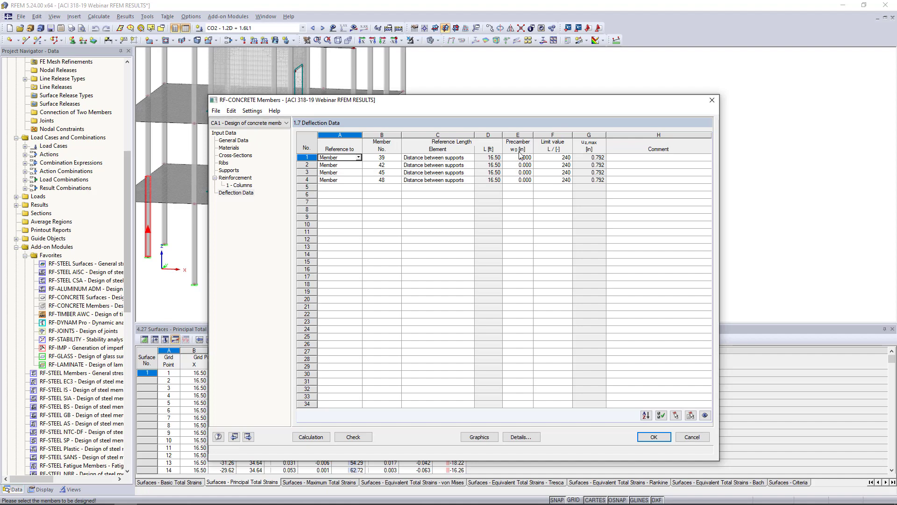
left_click(557, 157)
left_click(569, 158)
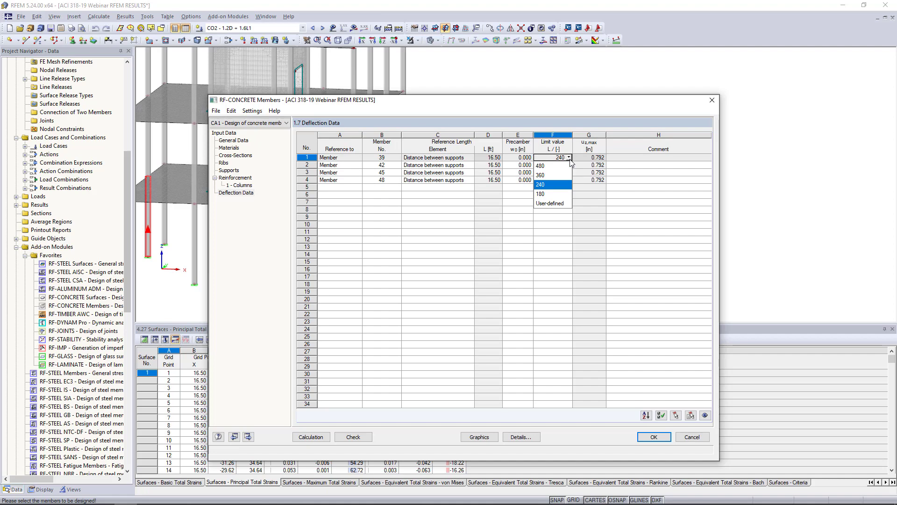
left_click(554, 176)
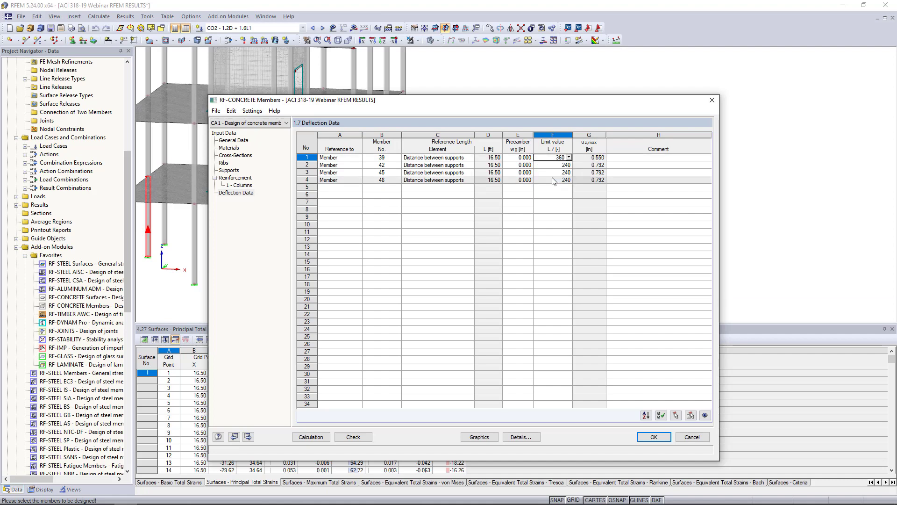
key("Down")
key("F8")
key("F8")
key("F8")
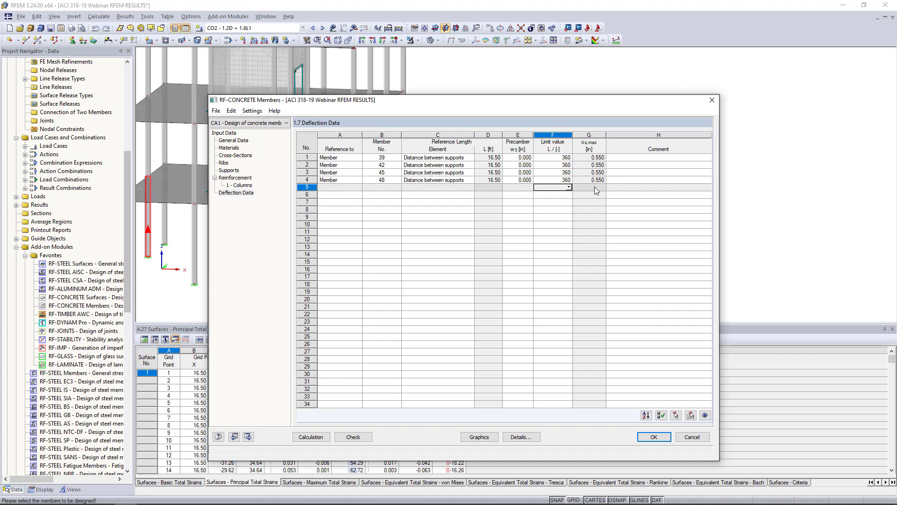
left_click(311, 437)
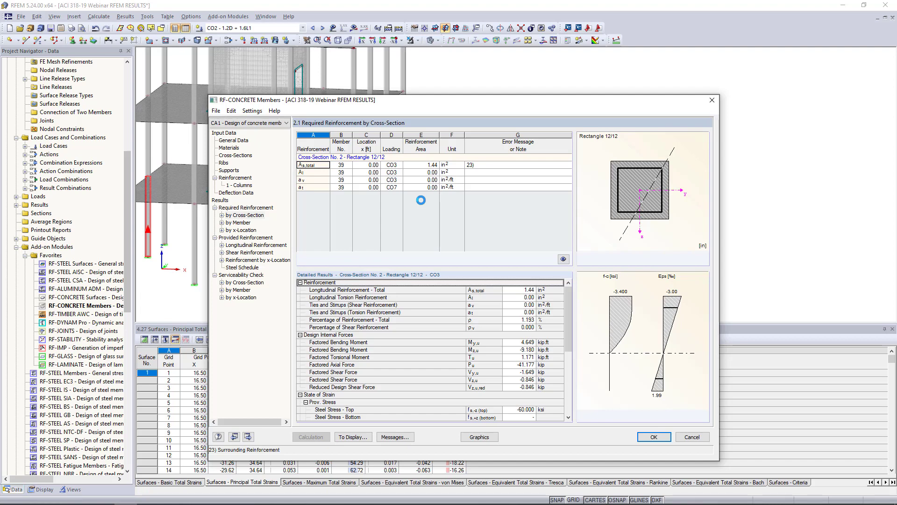
- Review the required reinforcement by member, checking members 39, 42 and 45 in the model and member 42's detailed results
left_click(238, 223)
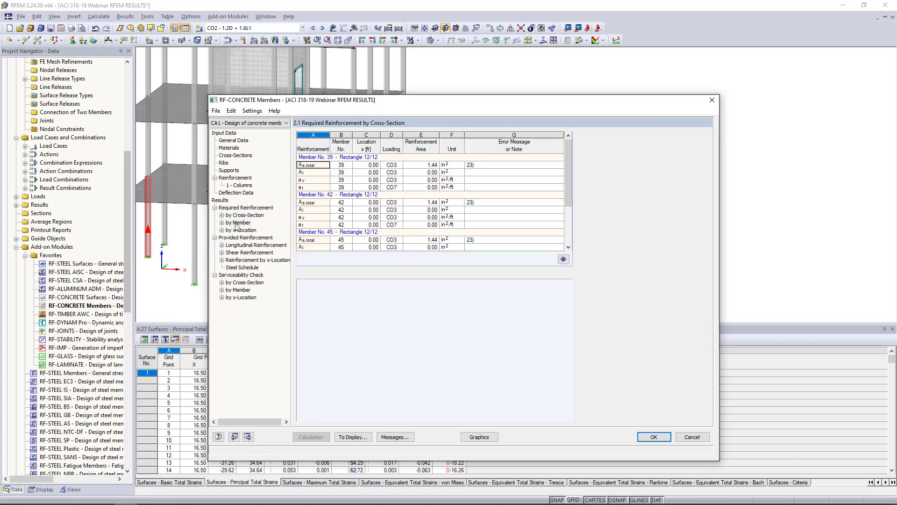
left_click_drag(360, 103, 327, 290)
left_click(331, 355)
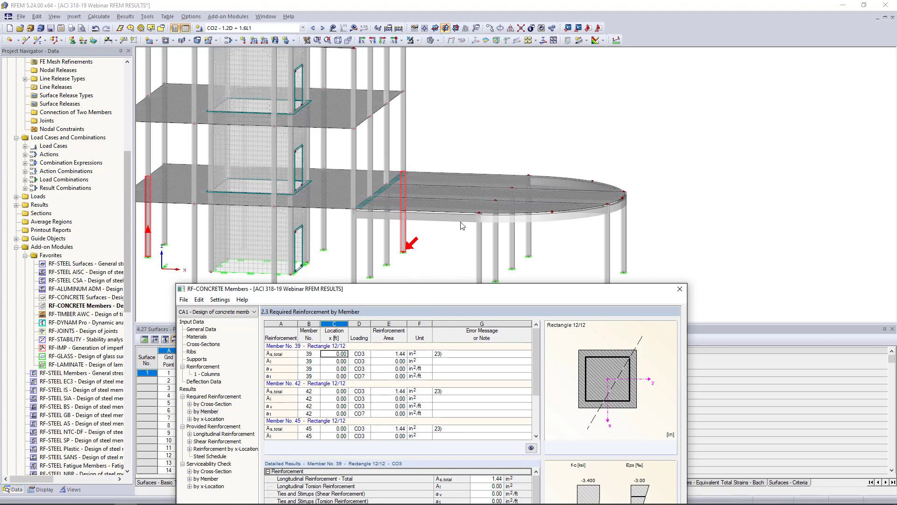
left_click(345, 397)
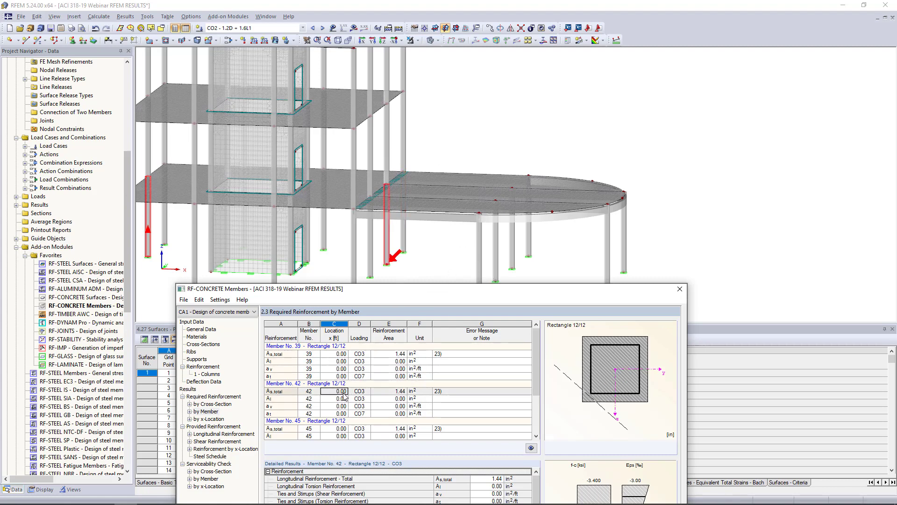
left_click(345, 406)
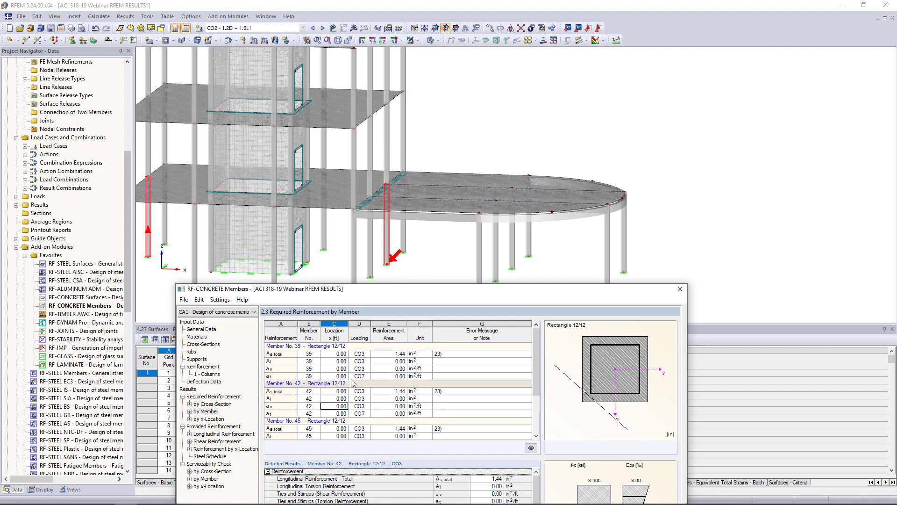
left_click(345, 428)
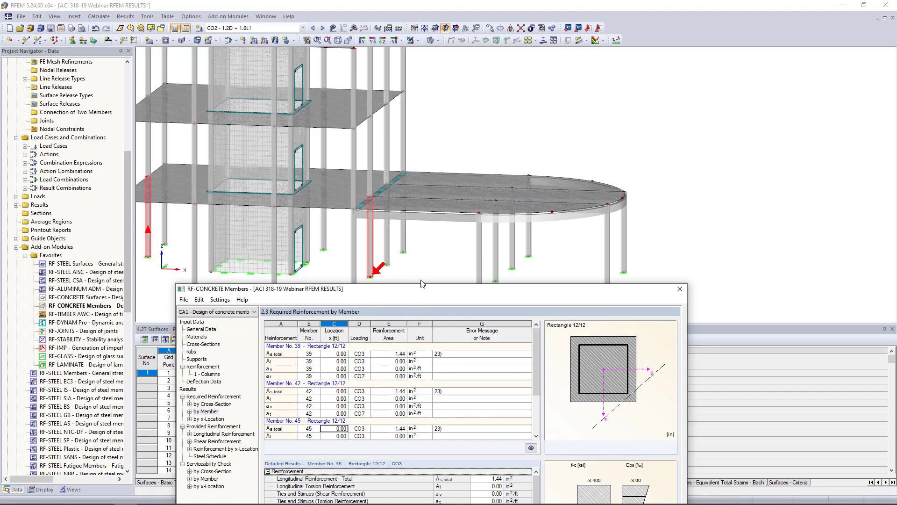
left_click_drag(421, 288, 416, 63)
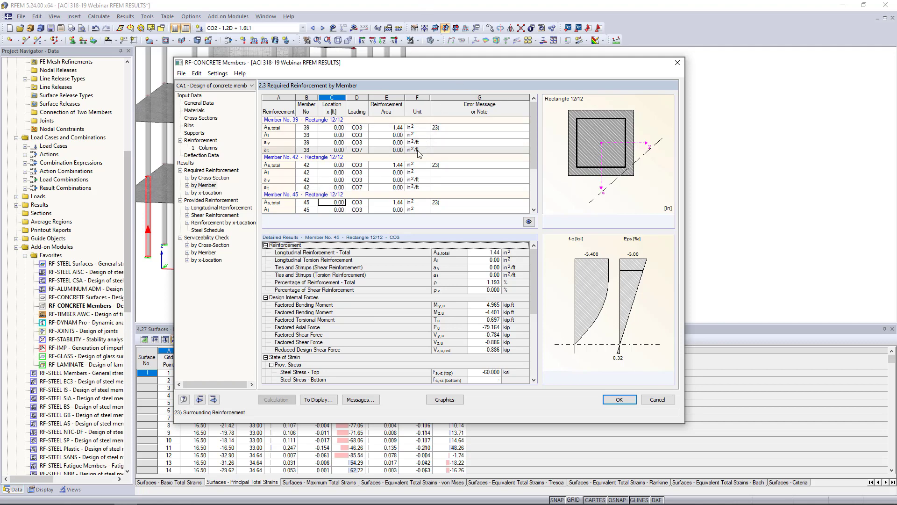
left_click(422, 165)
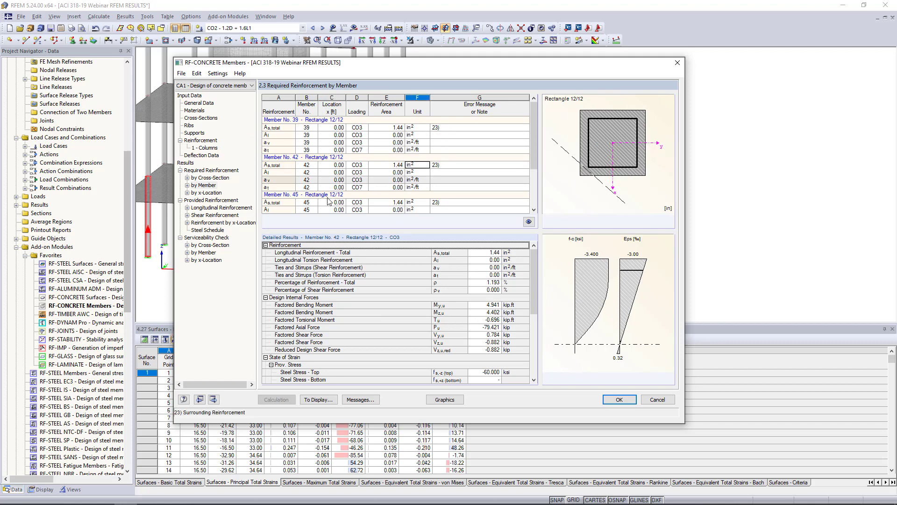
left_click_drag(533, 271, 529, 328)
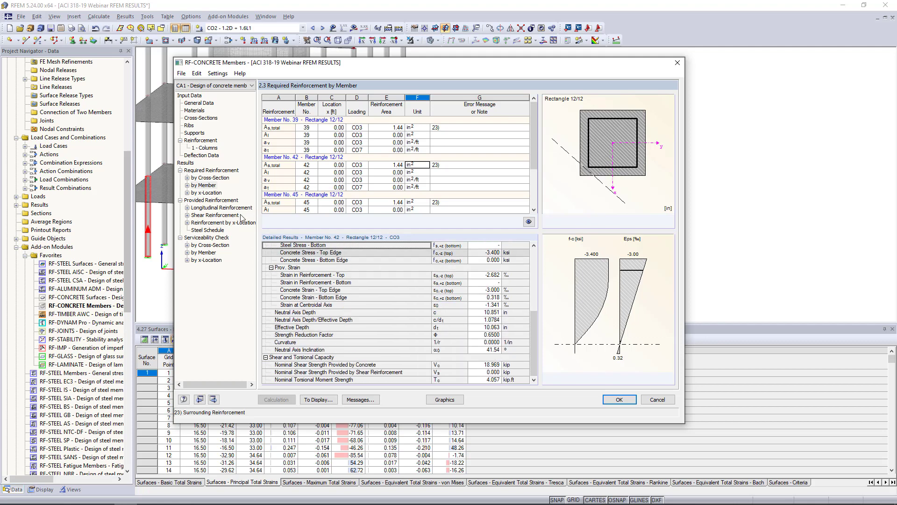
- Examine the provided longitudinal reinforcement and its graphic for member 39
left_click(221, 208)
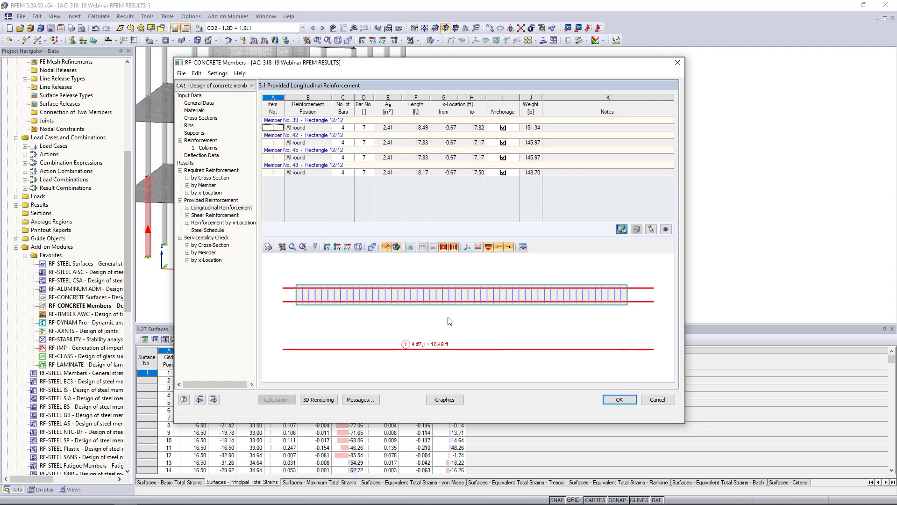
scroll(550, 336, "up", 1)
mouse_move(550, 336)
middle_mouse_down("ctrl")
mouse_move(463, 336)
mouse_move(431, 348)
middle_mouse_up("ctrl")
scroll(435, 345, "down", 1)
mouse_move(506, 309)
middle_mouse_down("ctrl")
mouse_move(525, 350)
mouse_move(477, 320)
mouse_move(543, 339)
mouse_move(366, 300)
mouse_move(354, 277)
middle_mouse_up("ctrl")
scroll(354, 276, "up", 10)
scroll(439, 305, "down", 3)
middle_click_drag(425, 323, 536, 358)
- Display the provided shear reinforcement and open member 39's reinforcement graphic in its own 3D window
left_click(217, 216)
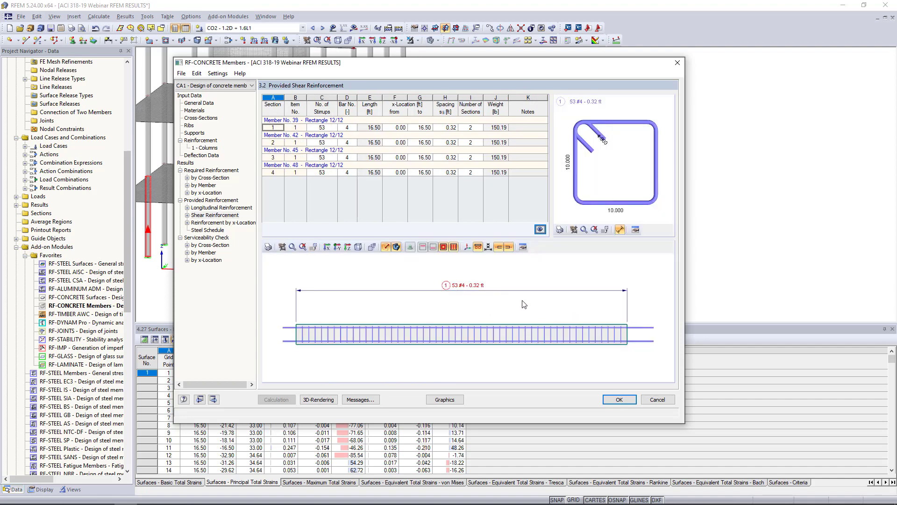
mouse_move(543, 292)
middle_mouse_down("ctrl")
mouse_move(451, 305)
mouse_move(335, 294)
mouse_move(457, 328)
mouse_move(523, 305)
middle_mouse_up("ctrl")
double_click(533, 283)
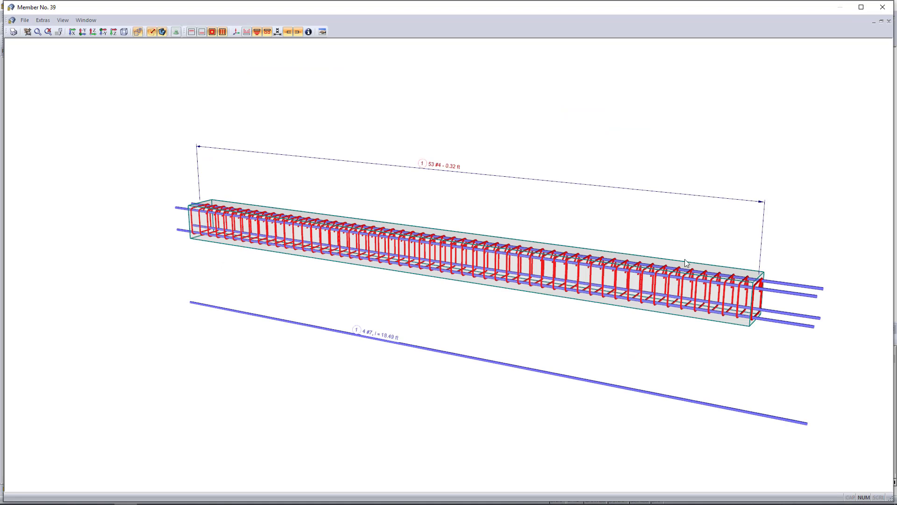
middle_click_drag(592, 240, 549, 226, "ctrl")
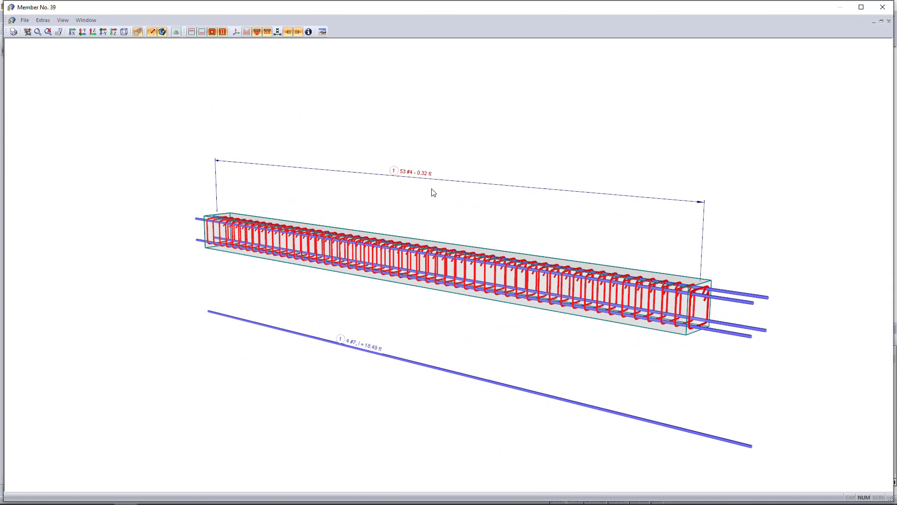
- Change member 39's stirrups to bar No. 3 with a spacing of 0.25 ft
double_click(419, 172)
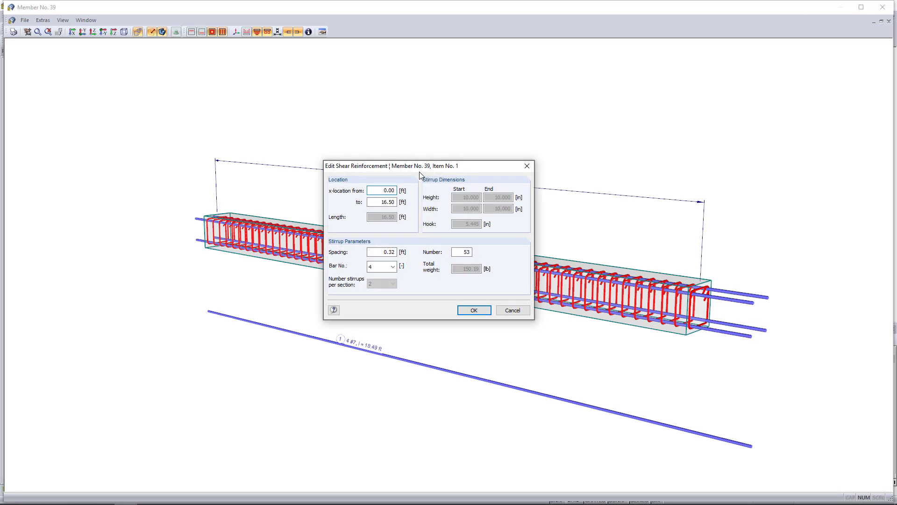
left_click_drag(421, 167, 419, 224)
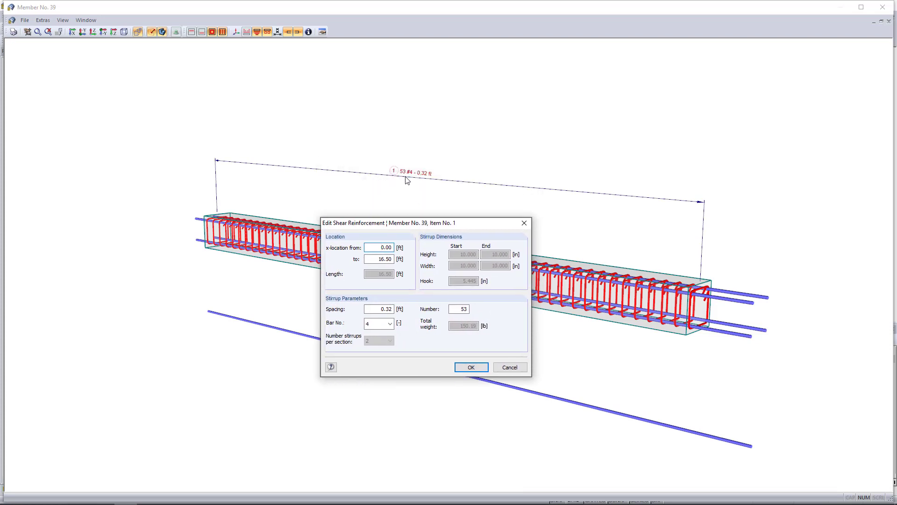
left_click(390, 323)
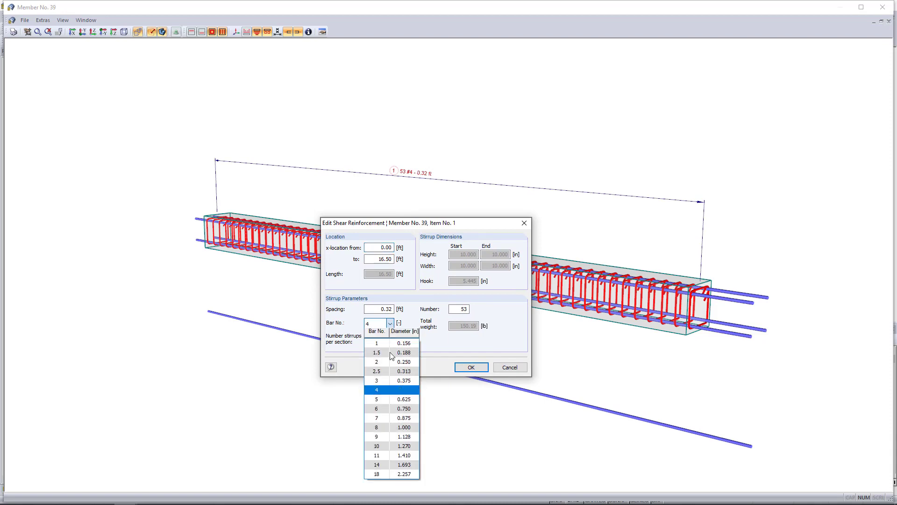
left_click(389, 381)
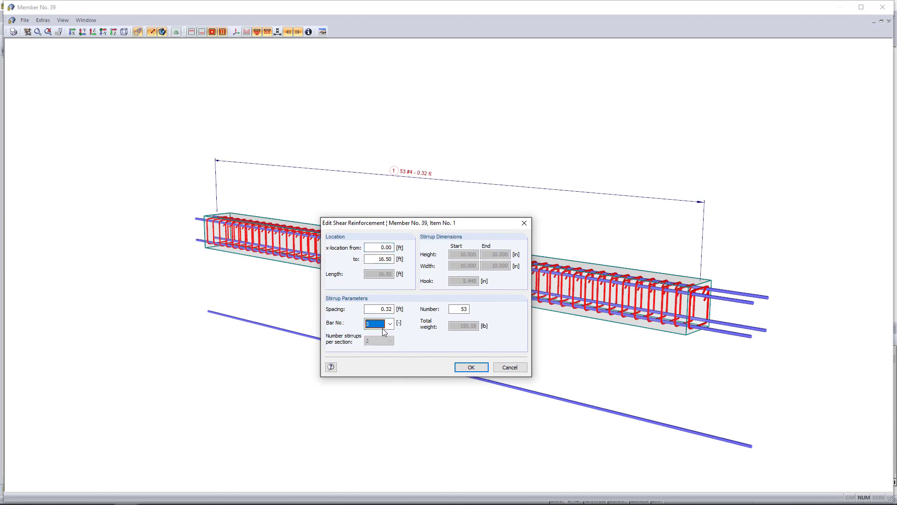
key("shift+Tab")
type("0")
left_click(470, 369)
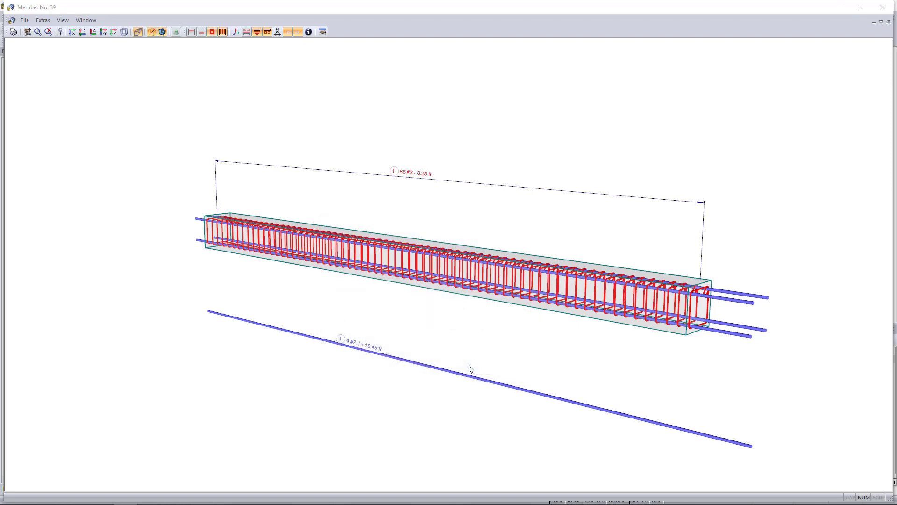
middle_click_drag(310, 289, 311, 334, "ctrl")
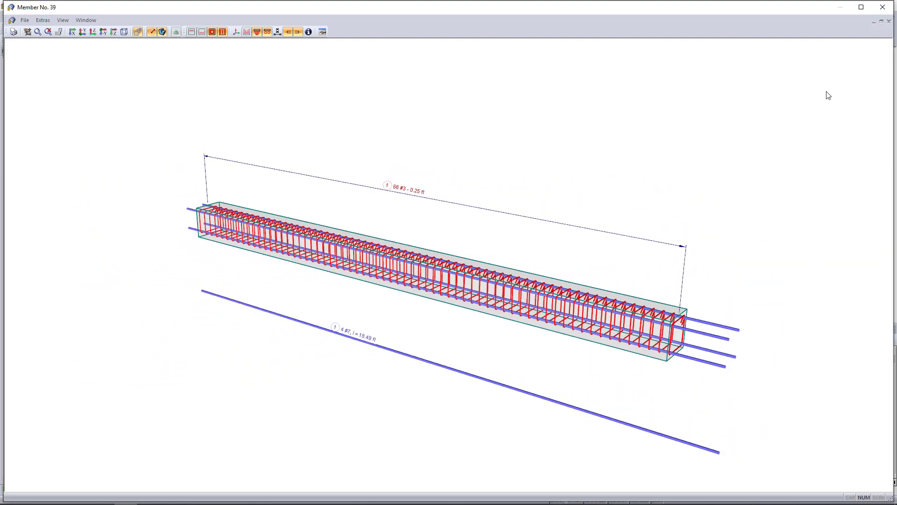
- Close member 39's reinforcement window, recalculate the provided safety, and display the updated provided shear reinforcement
left_click(883, 7)
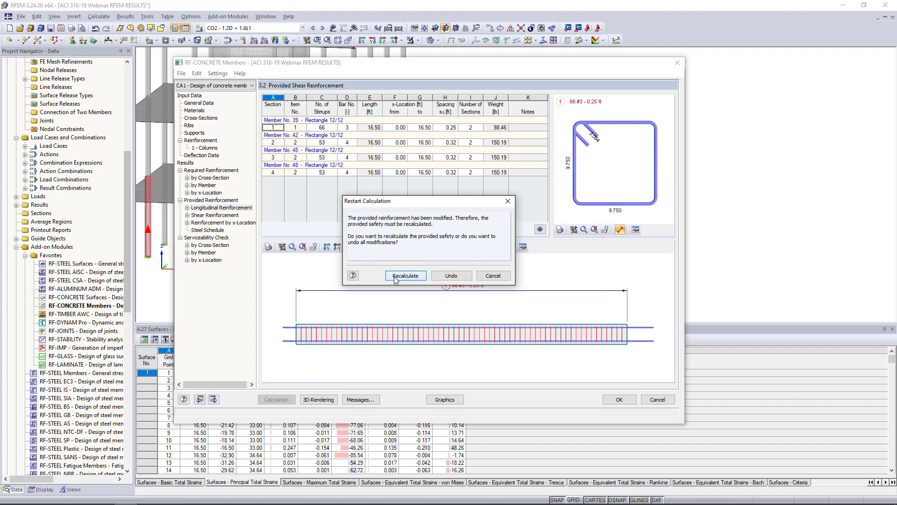
left_click(405, 275)
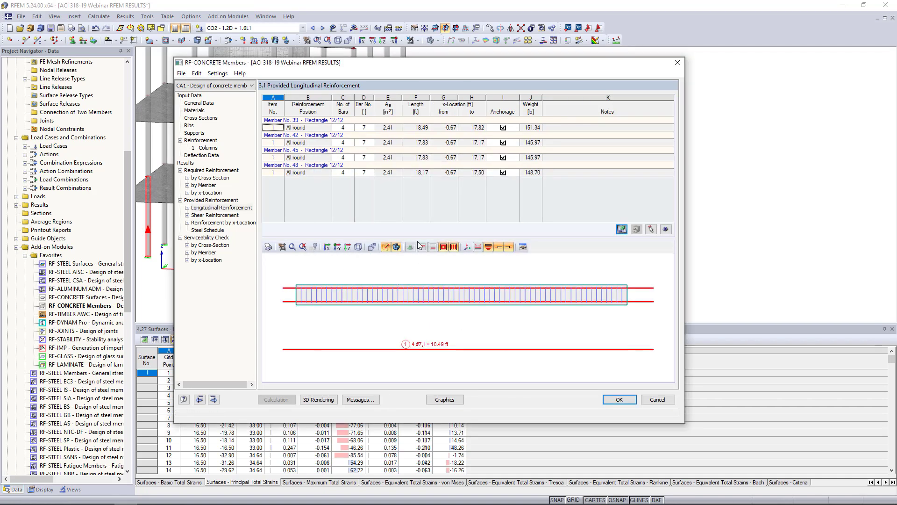
left_click(219, 216)
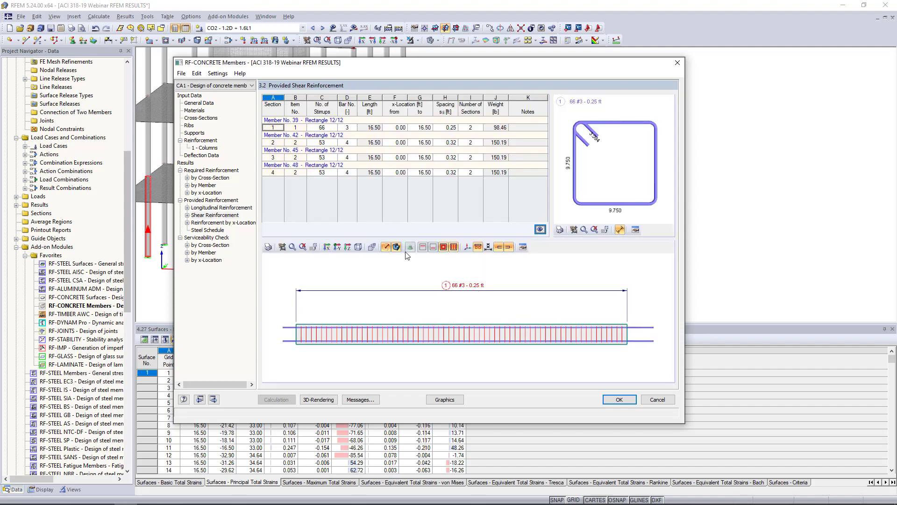
- Review the serviceability checks by cross-section and by member, plus the required reinforcement by cross-section and the provided longitudinal reinforcement
left_click(210, 245)
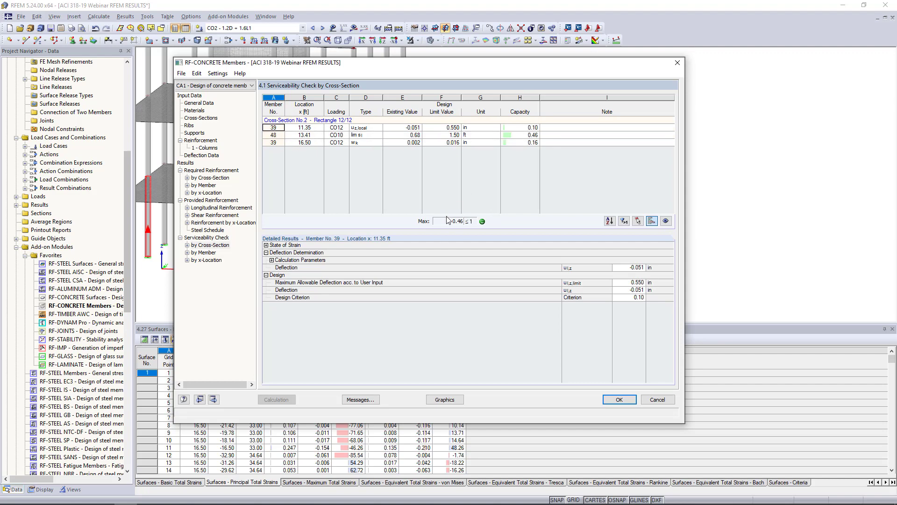
left_click(214, 254)
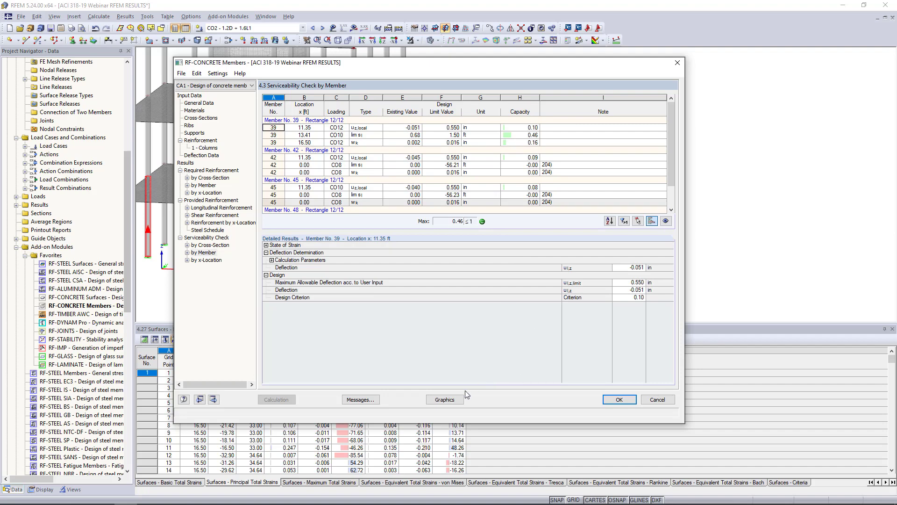
left_click(211, 178)
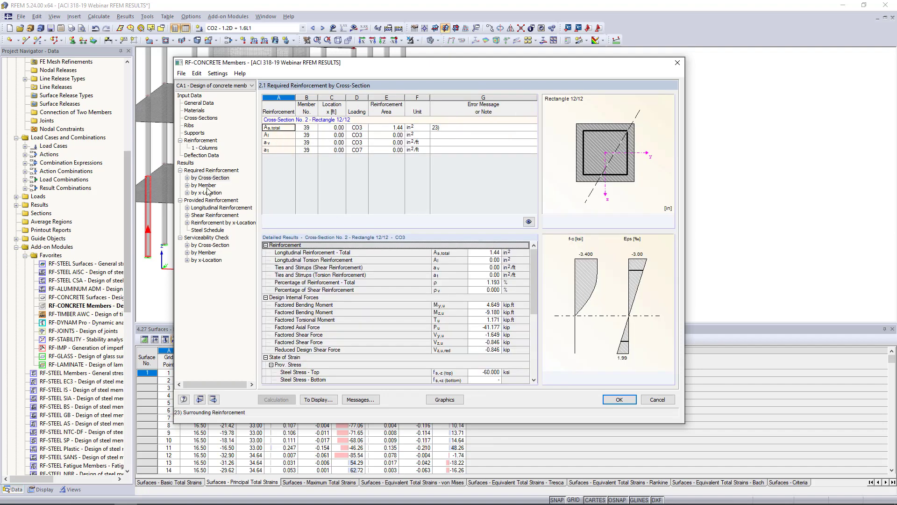
left_click(206, 209)
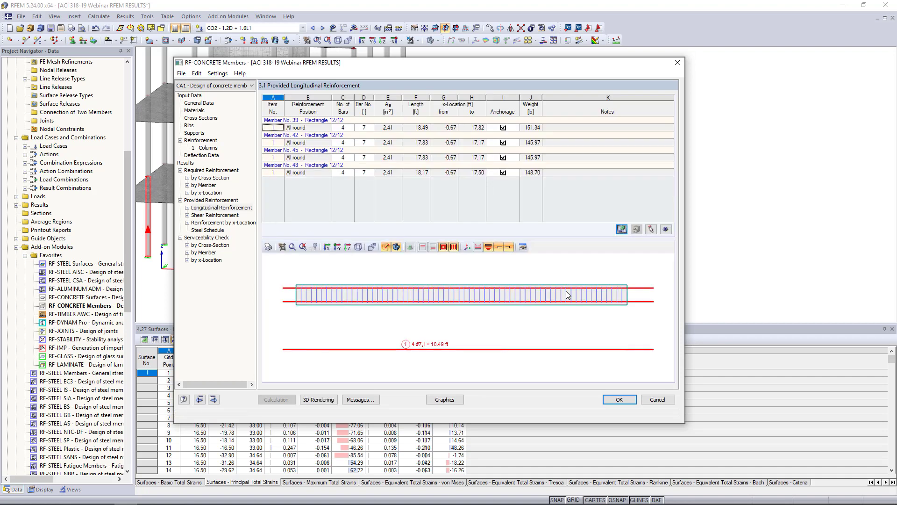
- Show the RF-CONCRETE Members CA1 results graphically in the model and turn off the reinforcement rendering
left_click(443, 400)
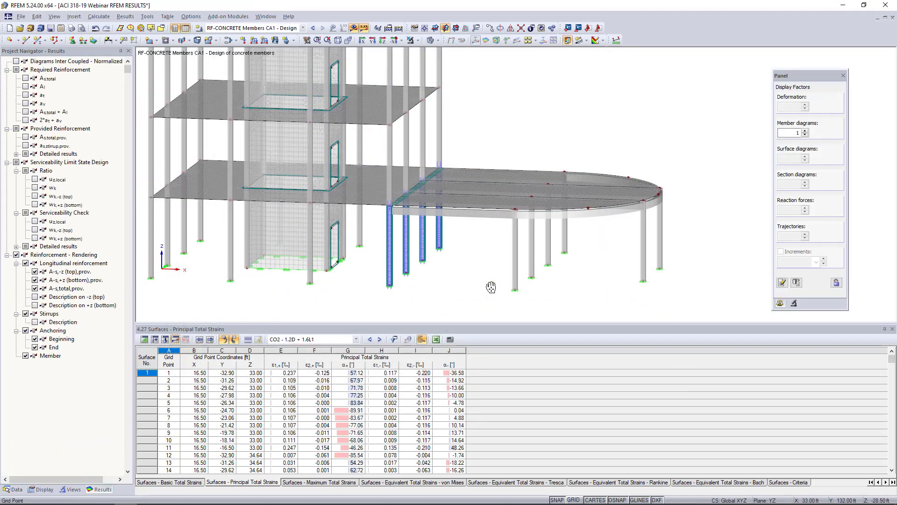
left_click(17, 255)
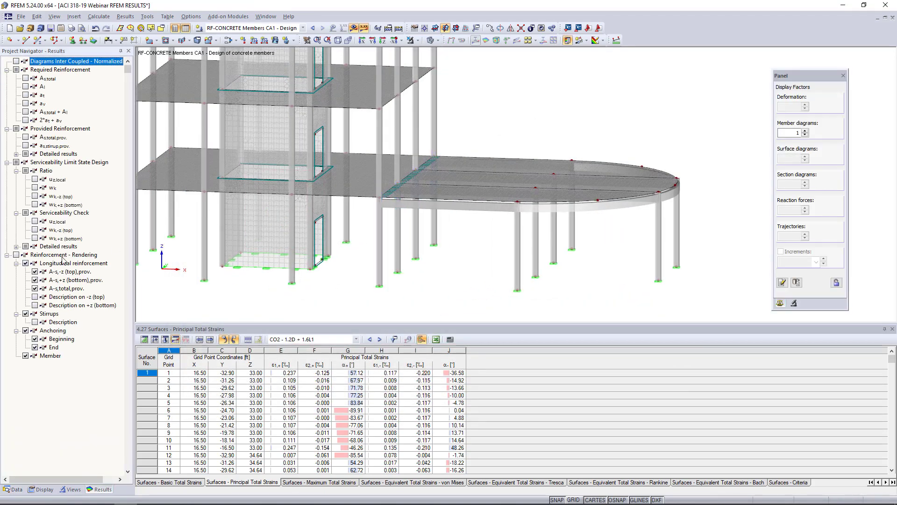
left_click(234, 28)
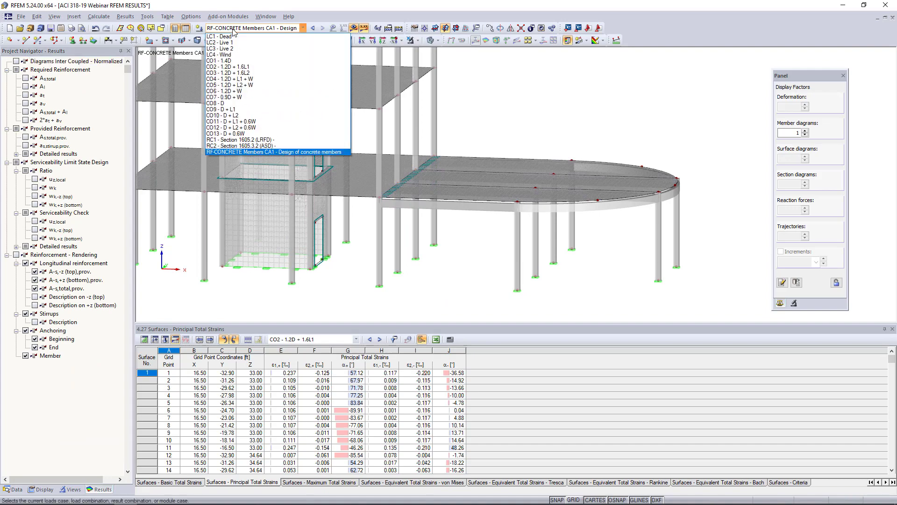
left_click(234, 149)
- Select the four designed ground-floor columns beside the curved slab and isolate them with a visibility from the selected objects
middle_click_drag(440, 273, 472, 251, "ctrl")
left_click_drag(453, 287, 354, 235)
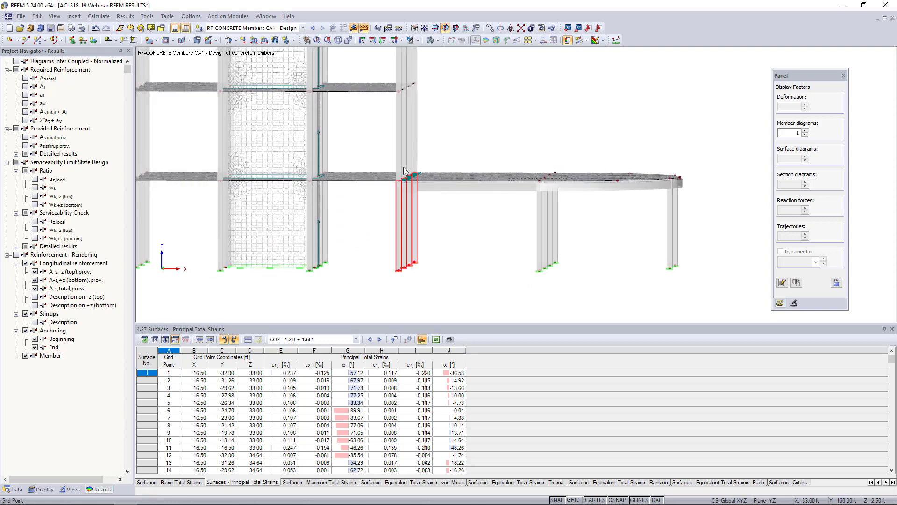
left_click(419, 41)
left_click(418, 52)
middle_click_drag(477, 138, 467, 152, "ctrl")
scroll(392, 213, "up", 6)
middle_click_drag(400, 205, 427, 207)
scroll(405, 181, "down", 2)
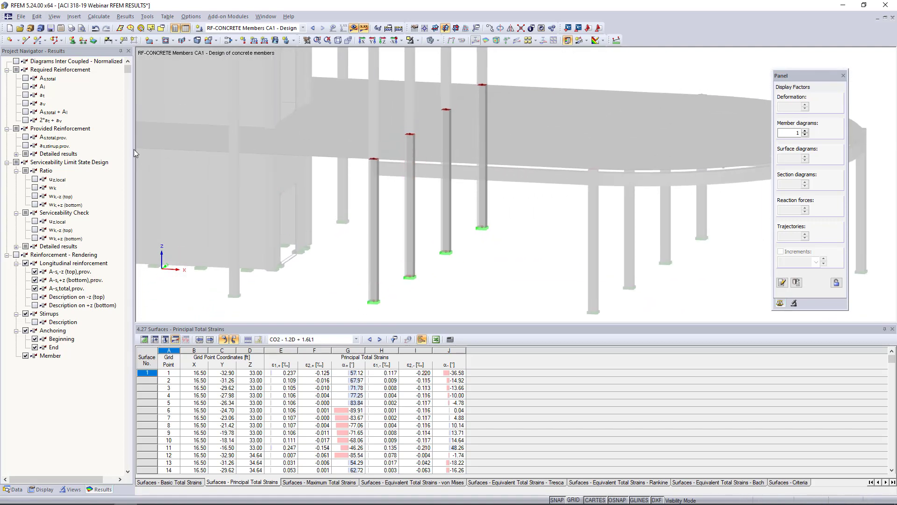
- Display the required total reinforcement on the four columns and overlay the provided total reinforcement for comparison
left_click(25, 79)
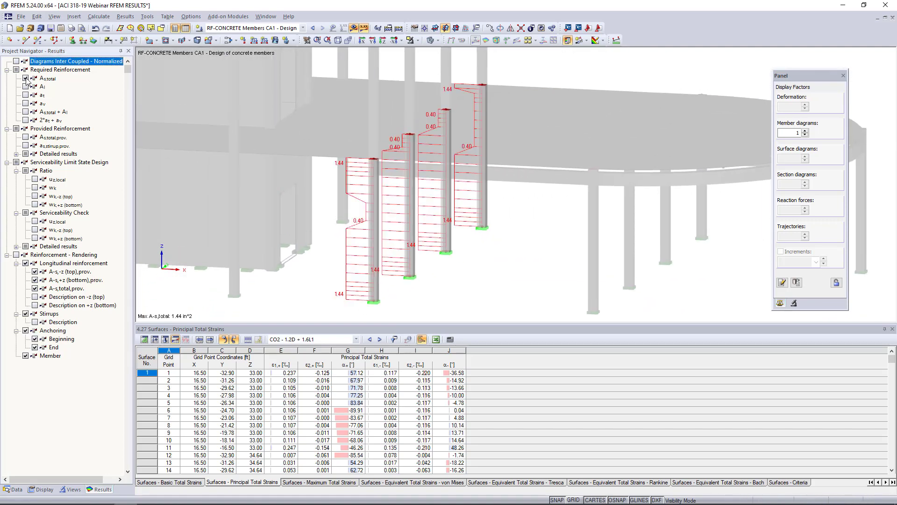
mouse_move(526, 245)
middle_mouse_down("ctrl")
mouse_move(499, 248)
mouse_move(511, 252)
middle_mouse_up("ctrl")
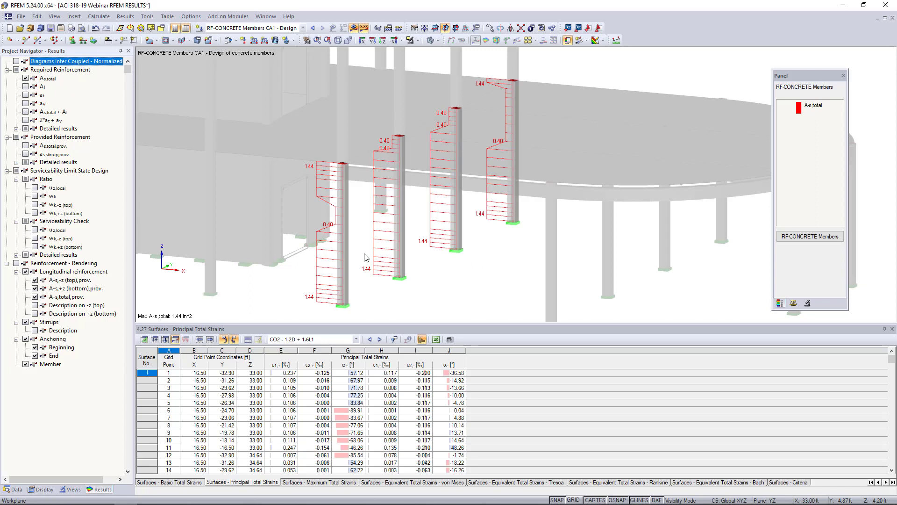
left_click(26, 145)
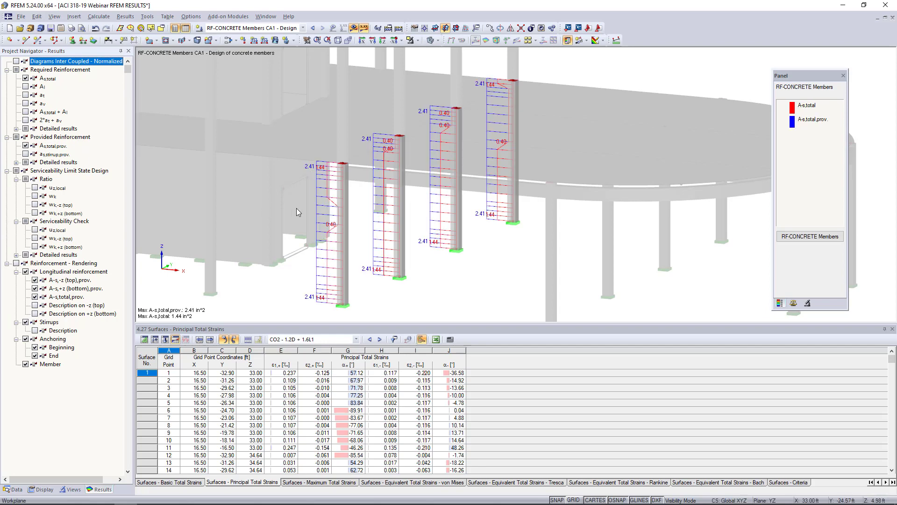
mouse_move(337, 215)
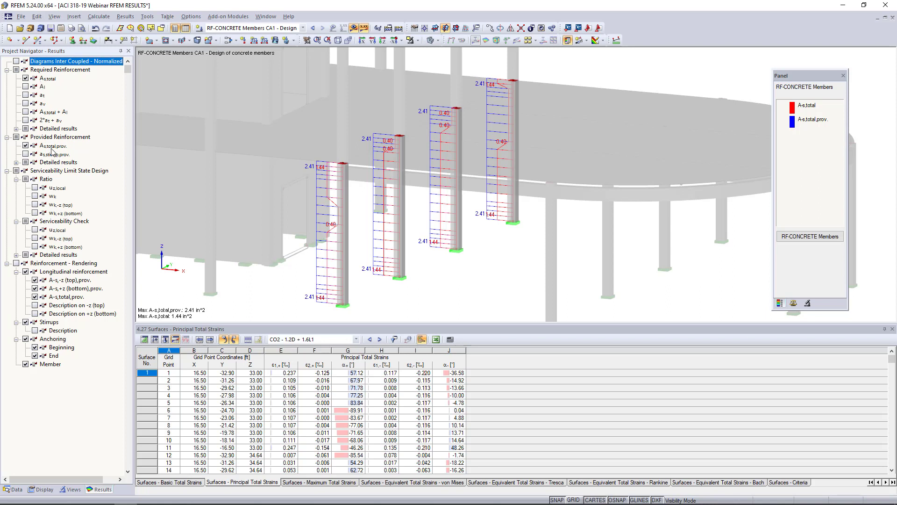
- Replace the required reinforcement diagram with the provided stirrup reinforcement and the local z-deflection ratio, examine them, and clear all the diagrams
left_click(26, 78)
left_click(26, 153)
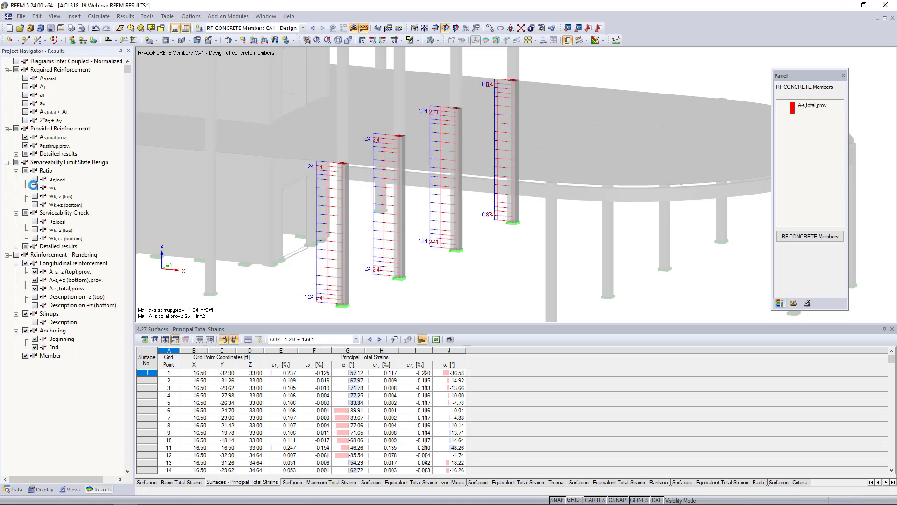
left_click(35, 179)
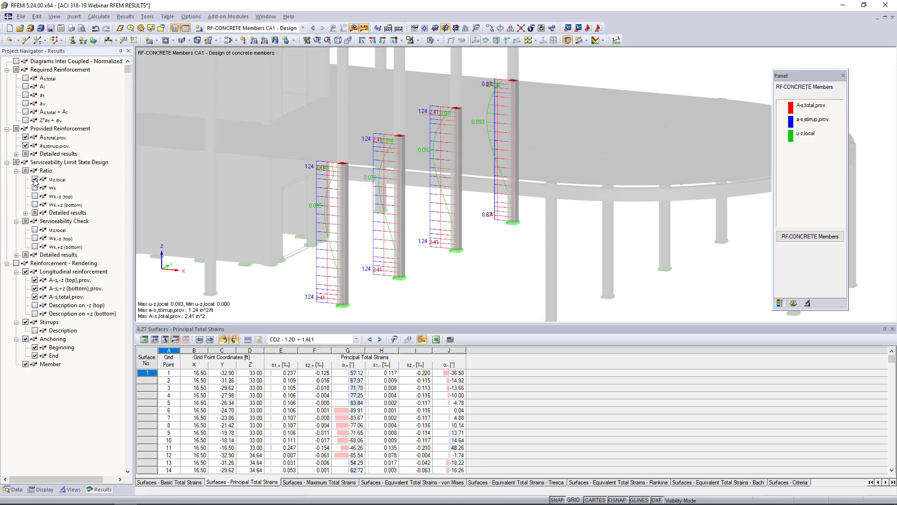
left_click(26, 137)
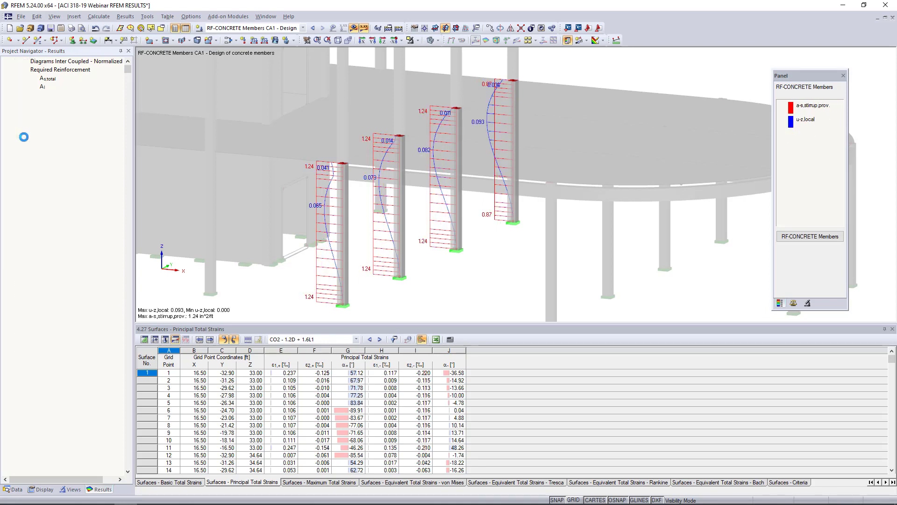
left_click(25, 146)
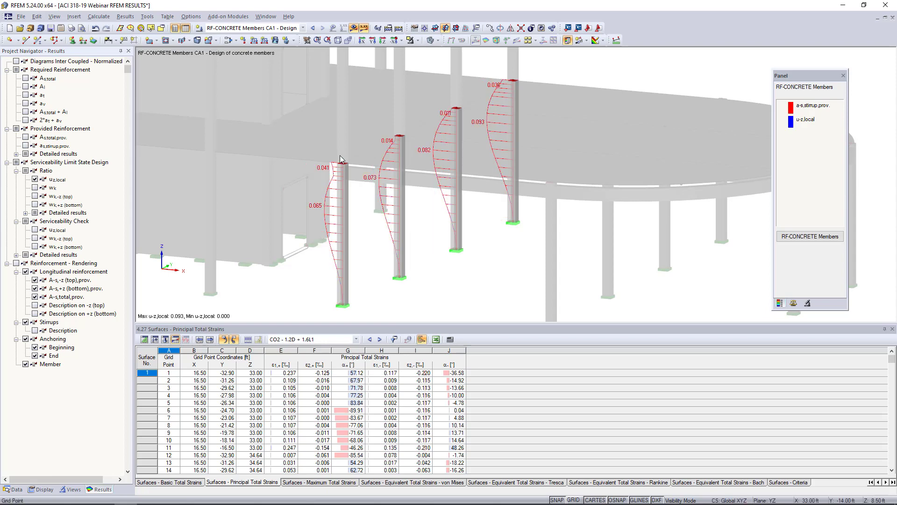
left_click(35, 179)
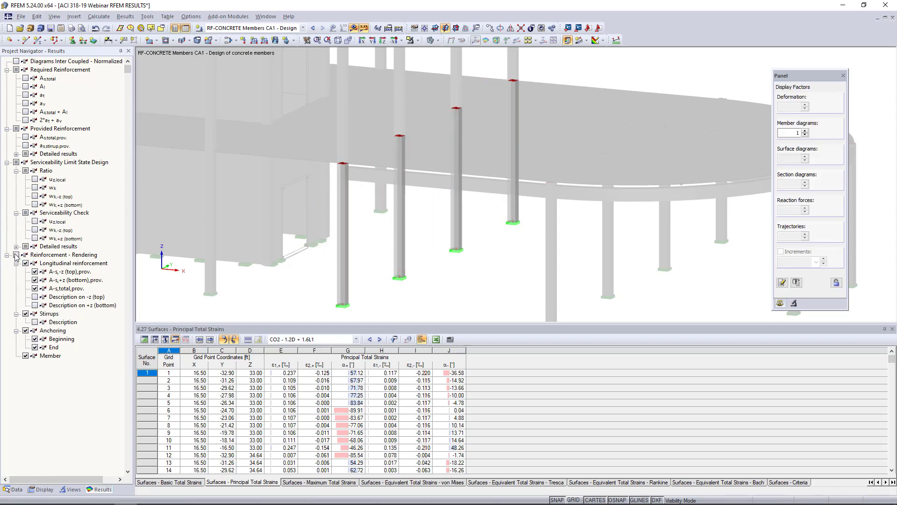
- Turn on the reinforcement rendering and examine the longitudinal bars and stirrups in the four columns
left_click(17, 255)
mouse_move(398, 249)
middle_mouse_down("ctrl")
mouse_move(351, 255)
mouse_move(386, 259)
middle_mouse_up("ctrl")
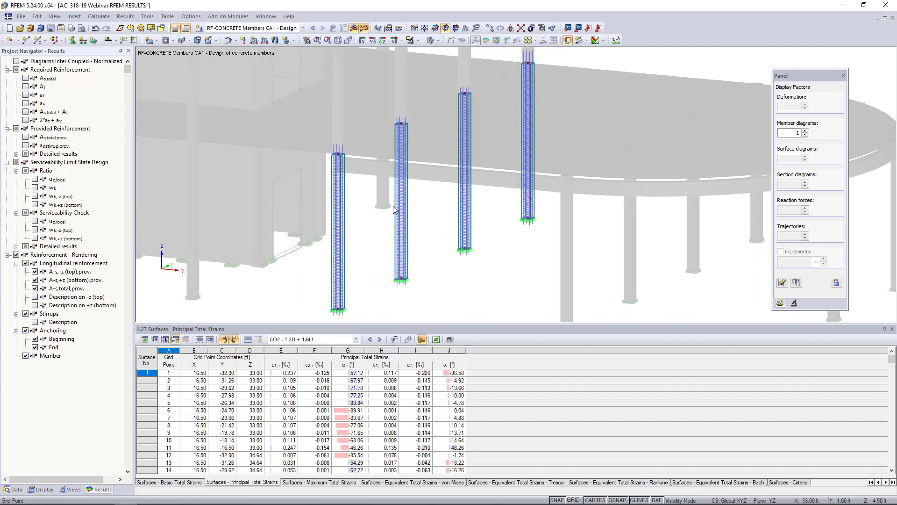
scroll(327, 148, "up", 5)
scroll(346, 146, "up", 4)
scroll(361, 165, "down", 6)
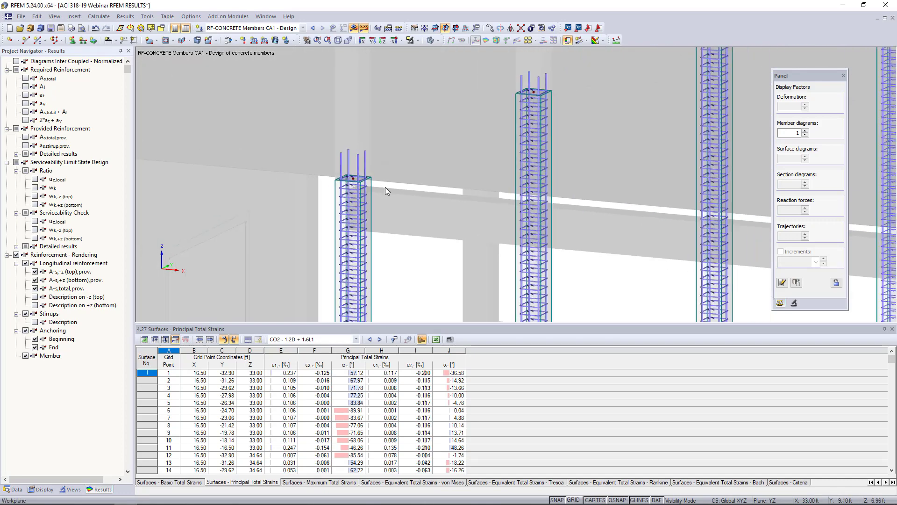
middle_click_drag(445, 223, 477, 183, "ctrl")
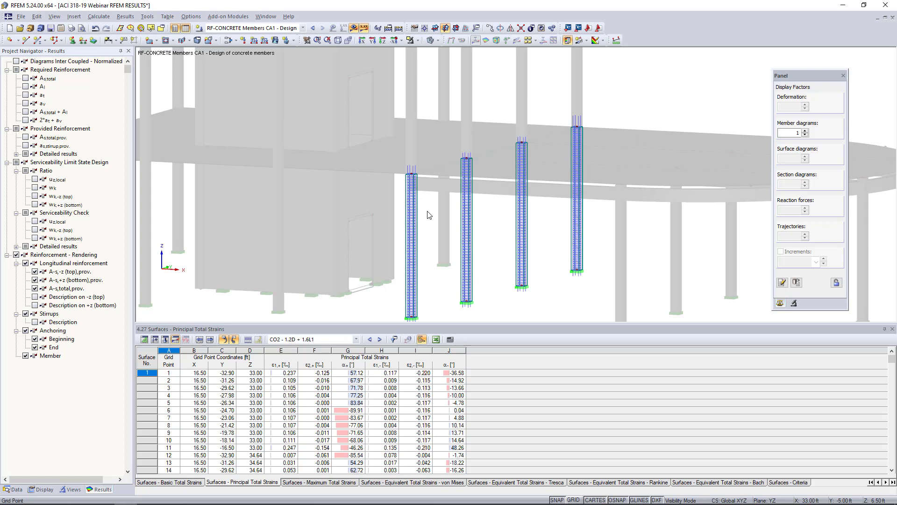
- Cancel the visibility mode and hide the design results so the whole model is displayed
left_click(13, 489)
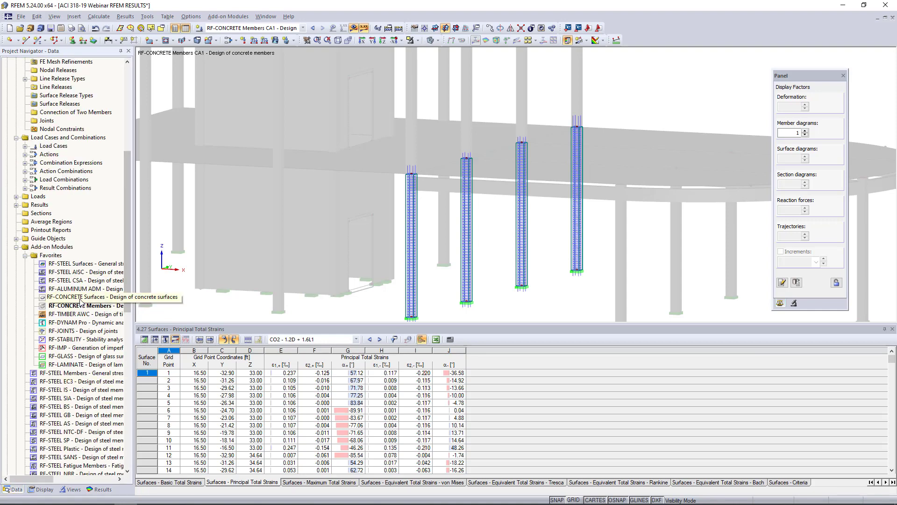
left_click(417, 40)
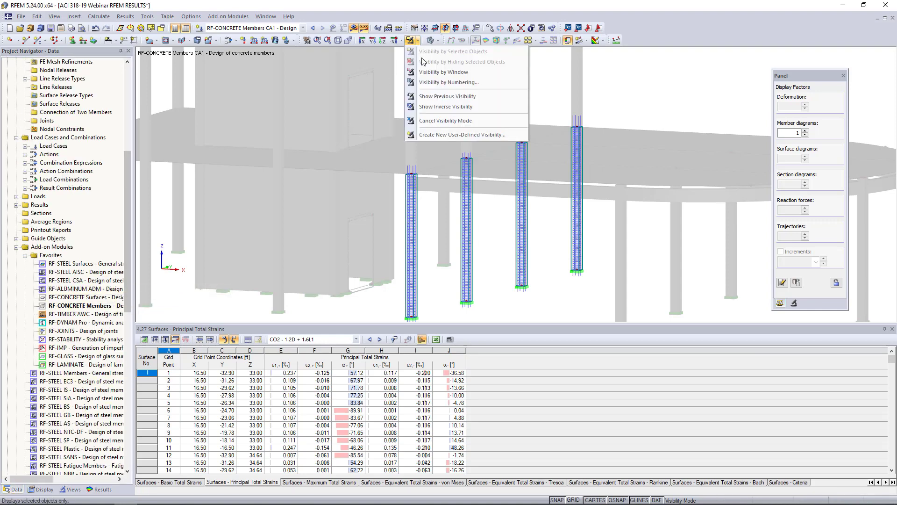
left_click(434, 121)
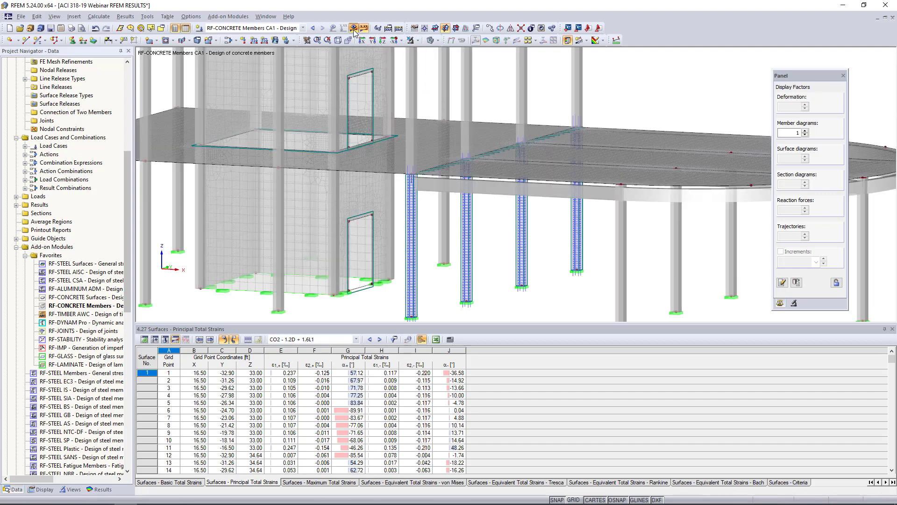
left_click(354, 30)
scroll(461, 142, "down", 2)
middle_click_drag(461, 142, 371, 146, "ctrl")
scroll(441, 178, "down", 1)
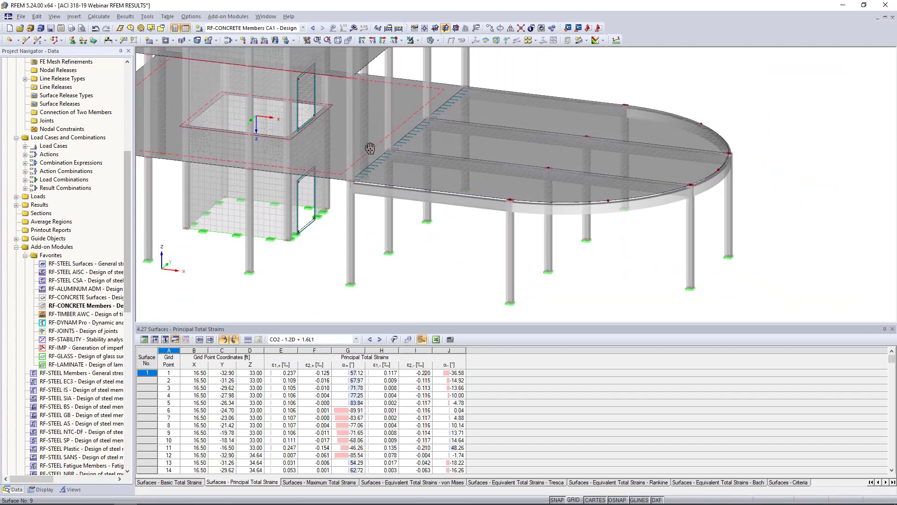
- Open RF-CONCRETE Surfaces with the ACI 318-19 standard and select load combinations CO1 to CO7 for the strength limit state design
double_click(90, 299)
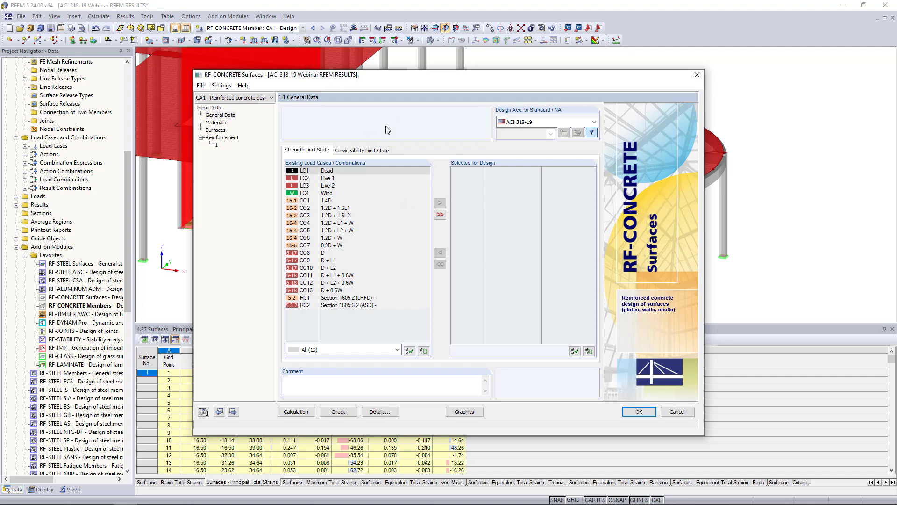
left_click(526, 122)
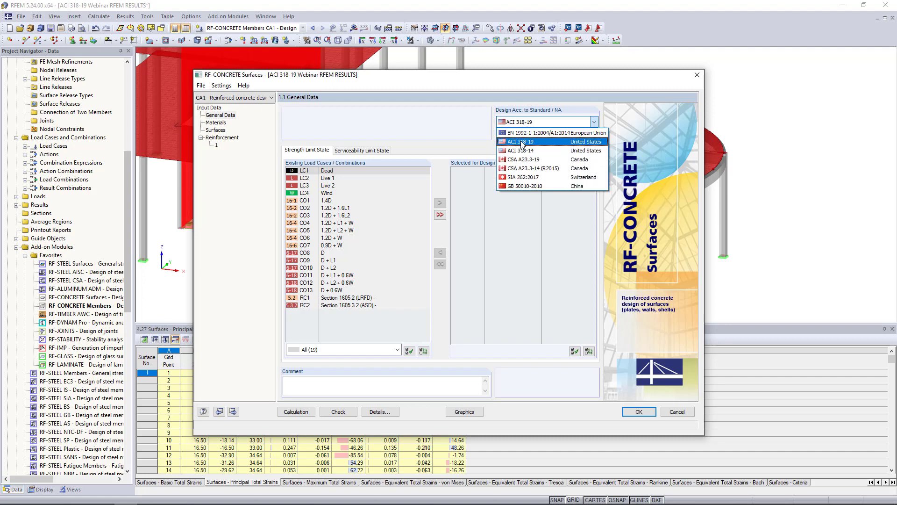
left_click(522, 142)
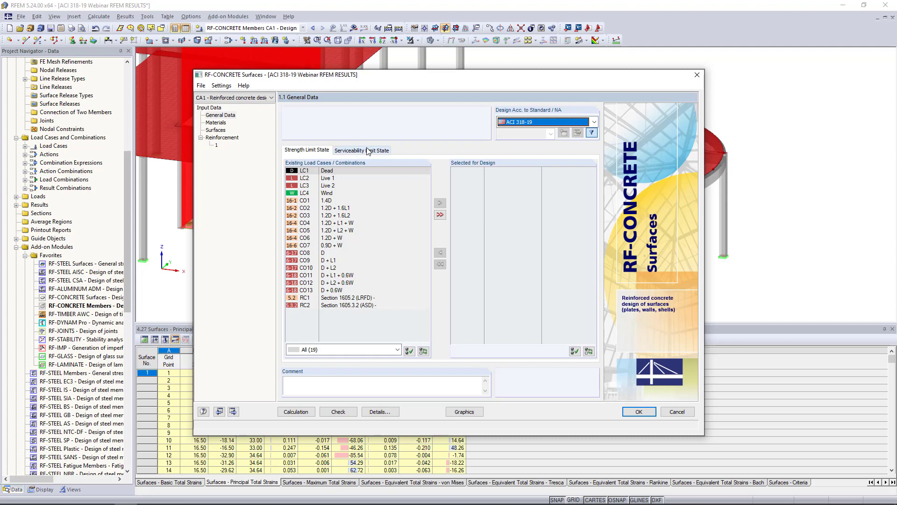
left_click(327, 203)
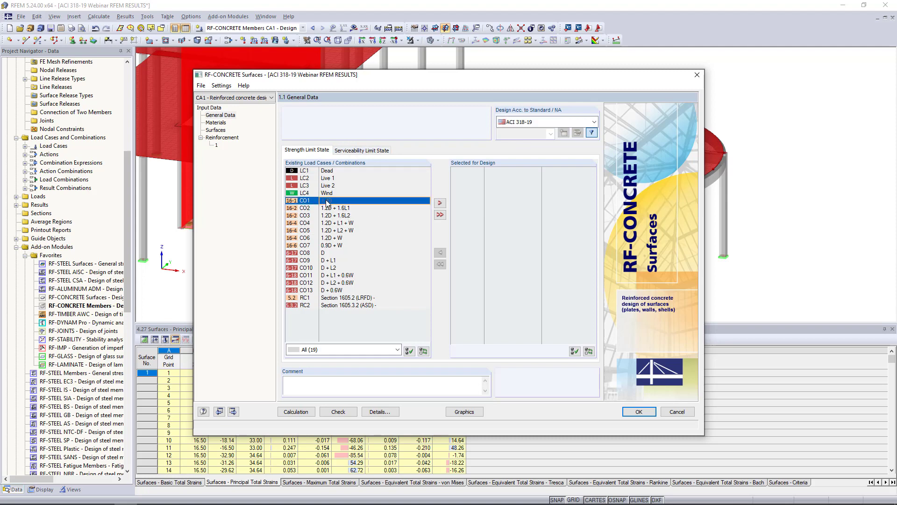
left_click(329, 246, "shift")
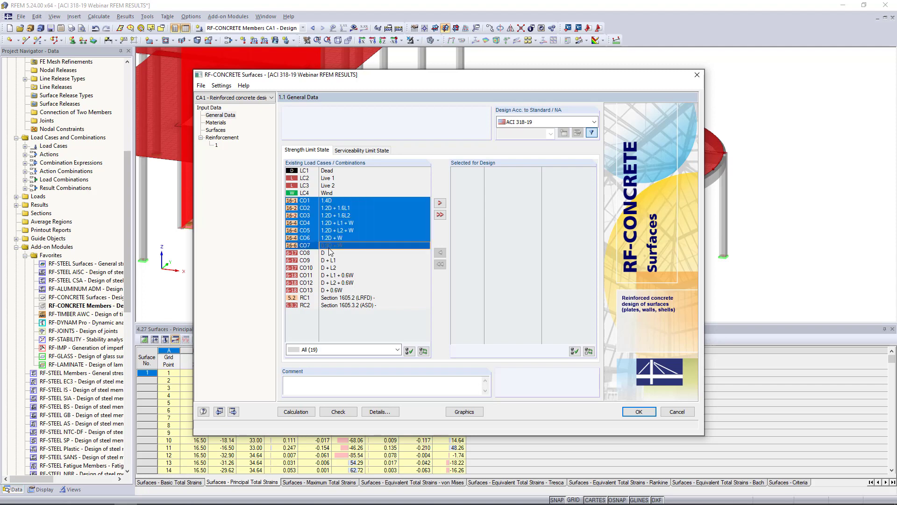
left_click(441, 203)
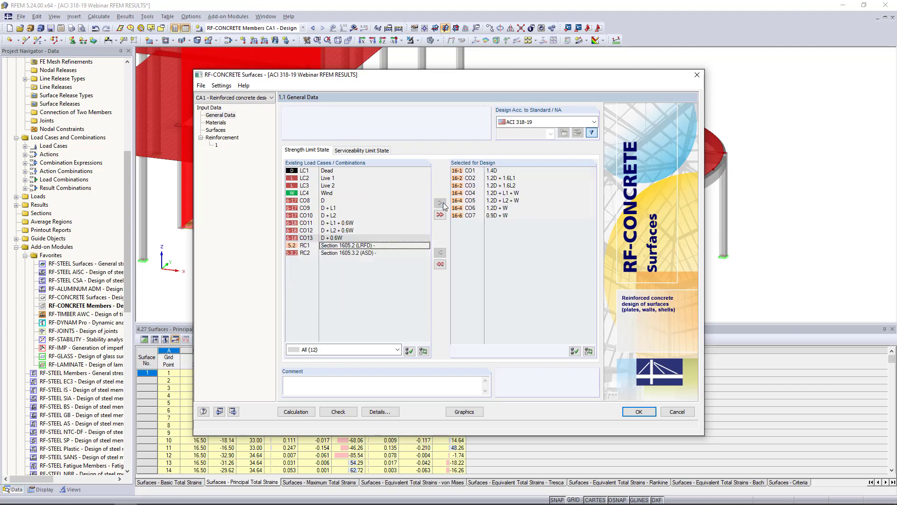
- Select load combinations CO8 to CO13 for the serviceability limit state design of the surfaces
left_click(377, 150)
scroll(357, 210, "down", 1)
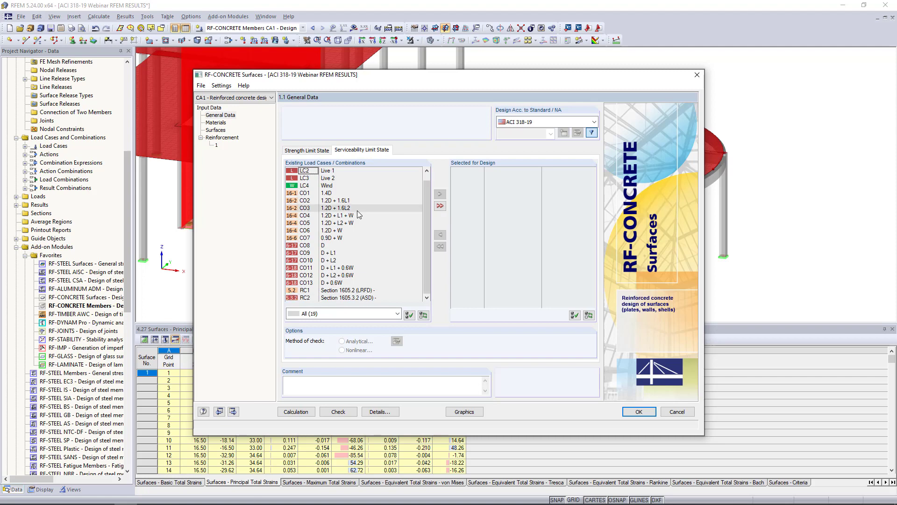
left_click(374, 282)
left_click(389, 246, "shift")
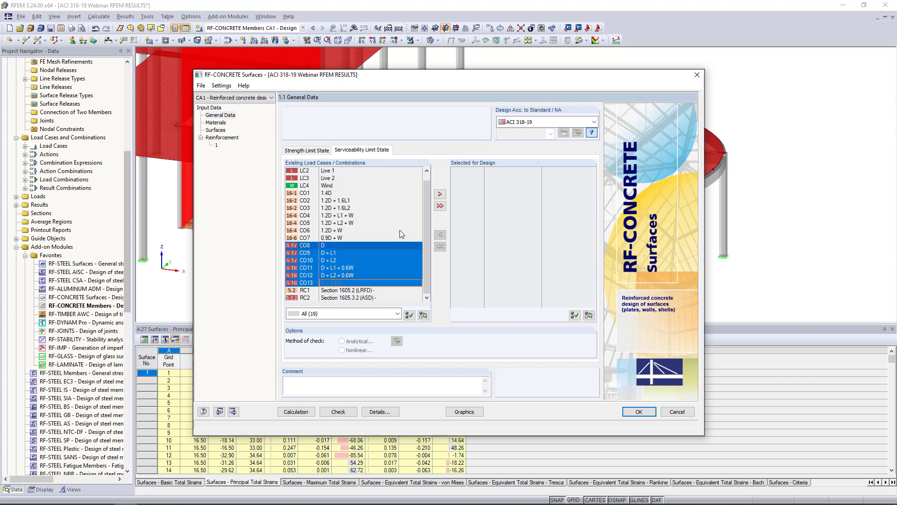
left_click(439, 194)
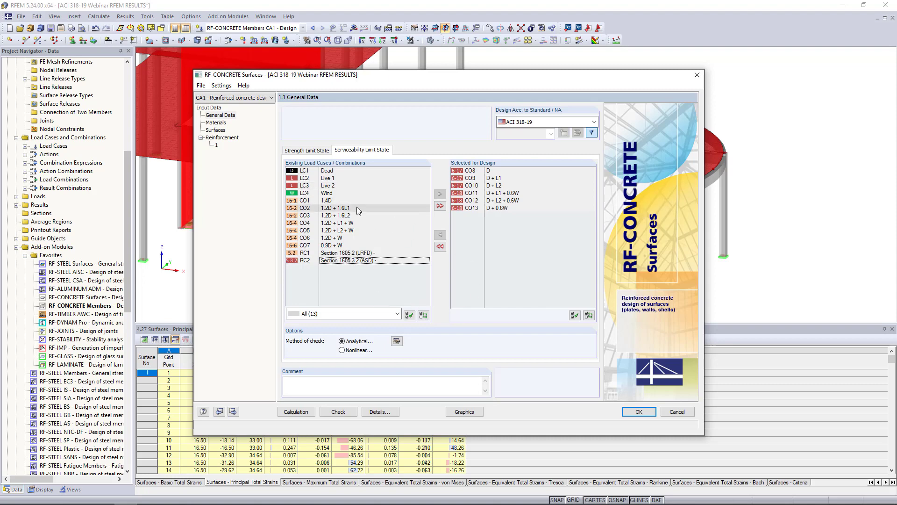
- Enable deflection design with RF-CONCRETE Deflect in the analytical serviceability settings, considering 60 months of long-term deflection and tension stiffening
left_click(397, 342)
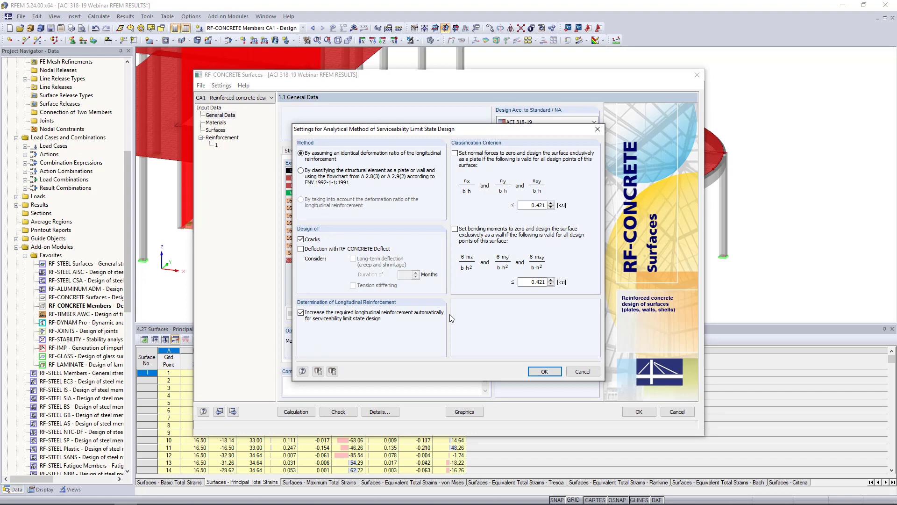
left_click(300, 248)
left_click(440, 272)
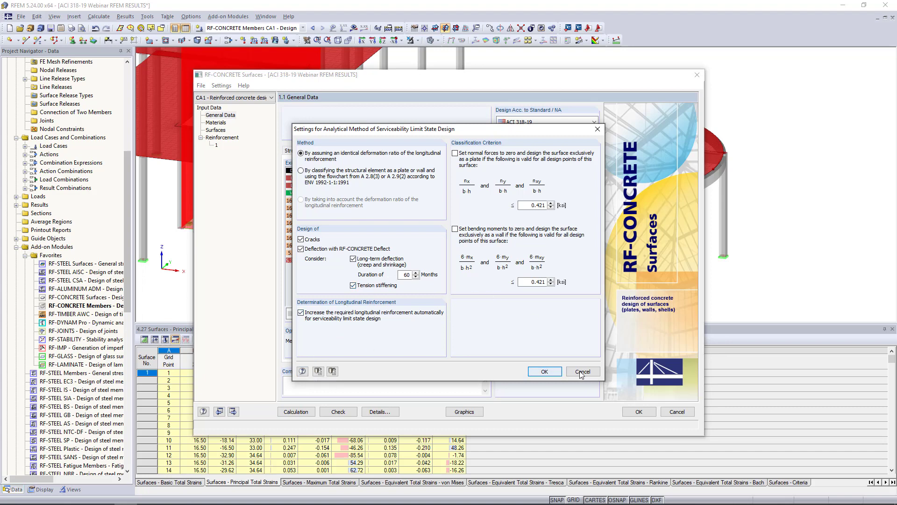
left_click(540, 371)
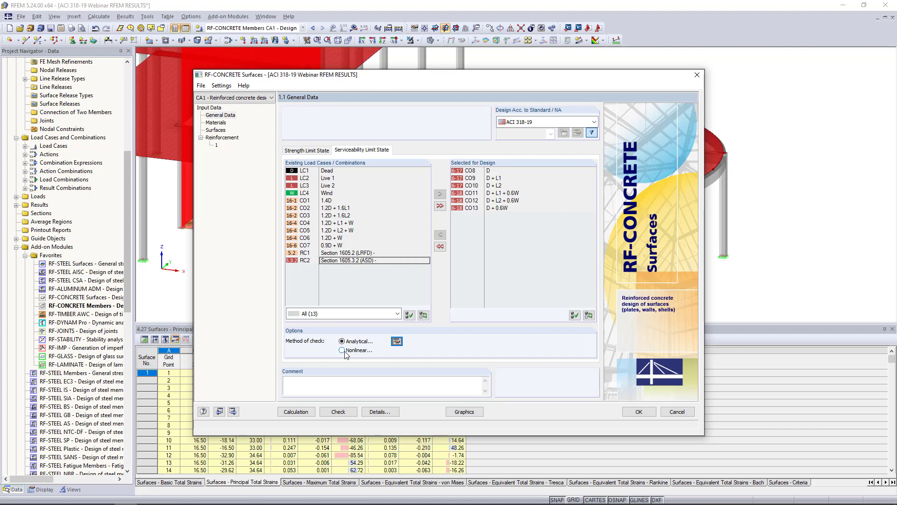
- Review the concrete and reinforcing steel materials and the surface list with its serviceability limits
left_click(216, 123)
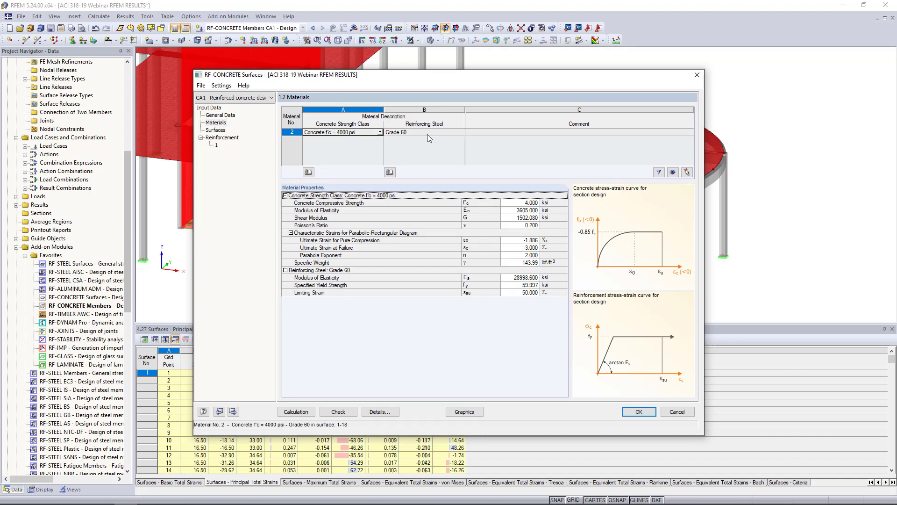
left_click(215, 130)
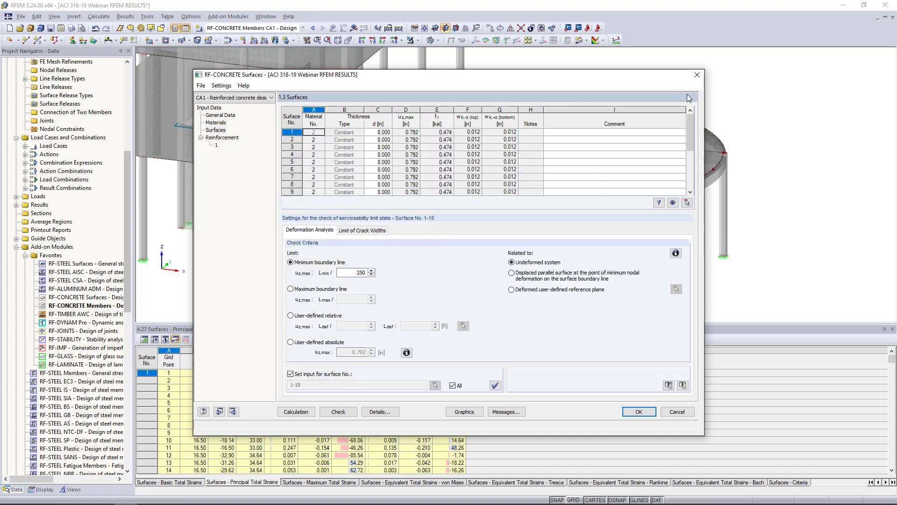
scroll(690, 117, "down", 1)
scroll(694, 136, "down", 7)
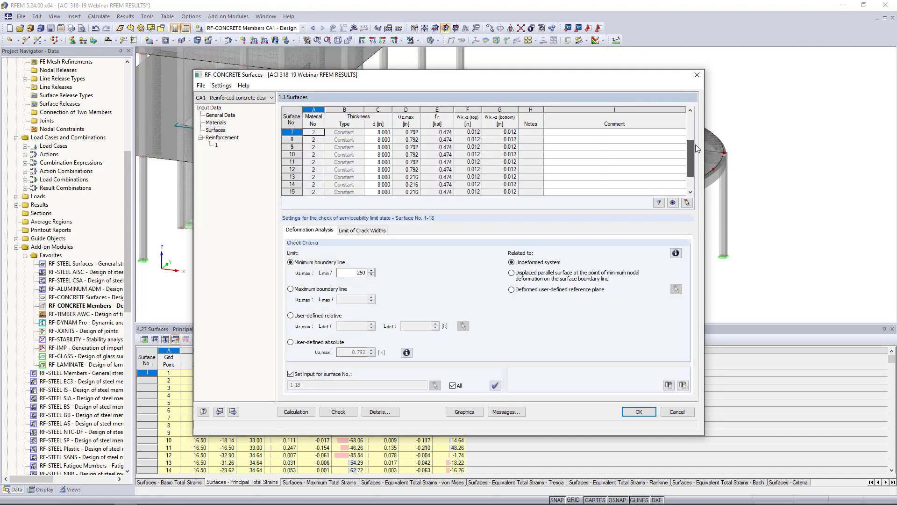
scroll(693, 141, "up", 3)
- Move the module window clear of the model and highlight surfaces 6 and 7 from the surface list
left_click_drag(525, 74, 531, 239)
left_click(385, 320)
left_click(384, 320)
left_click(392, 304)
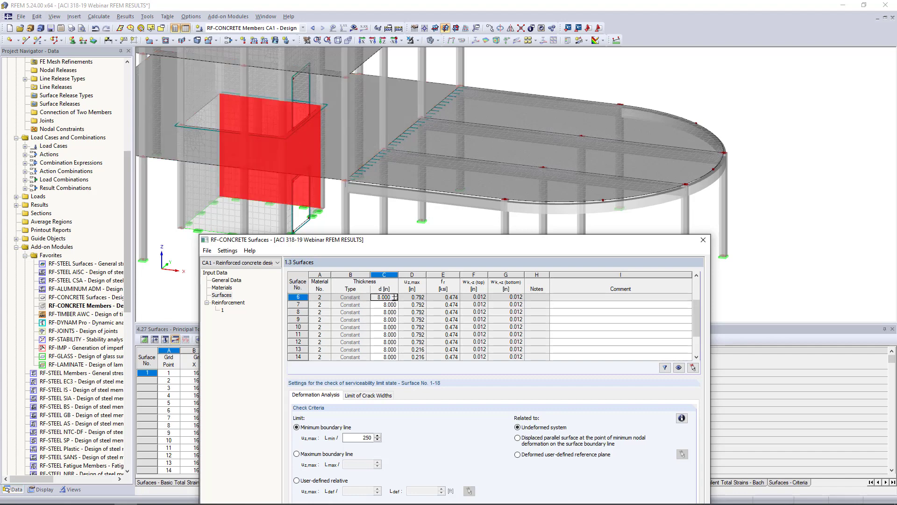
left_click(392, 304)
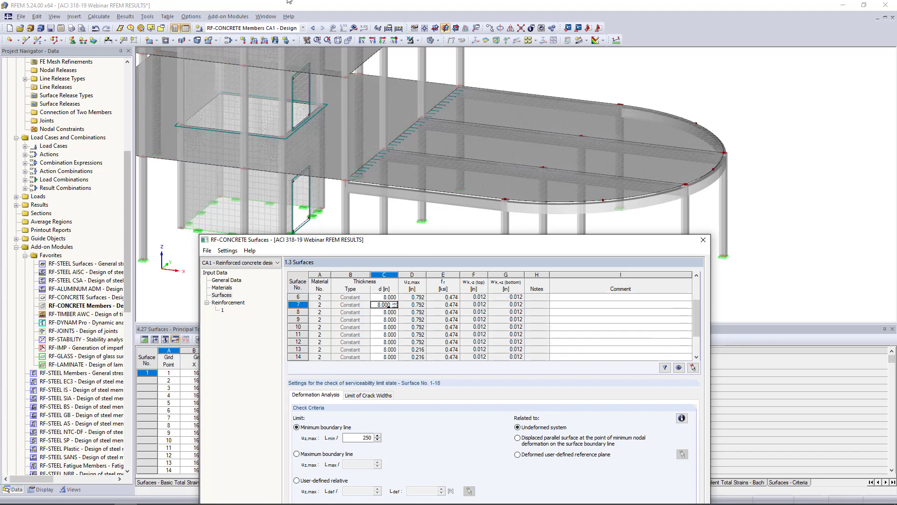
- Set the deformation limit of all surfaces to a user-defined absolute value of 0.5 in
left_click_drag(404, 240, 418, 71)
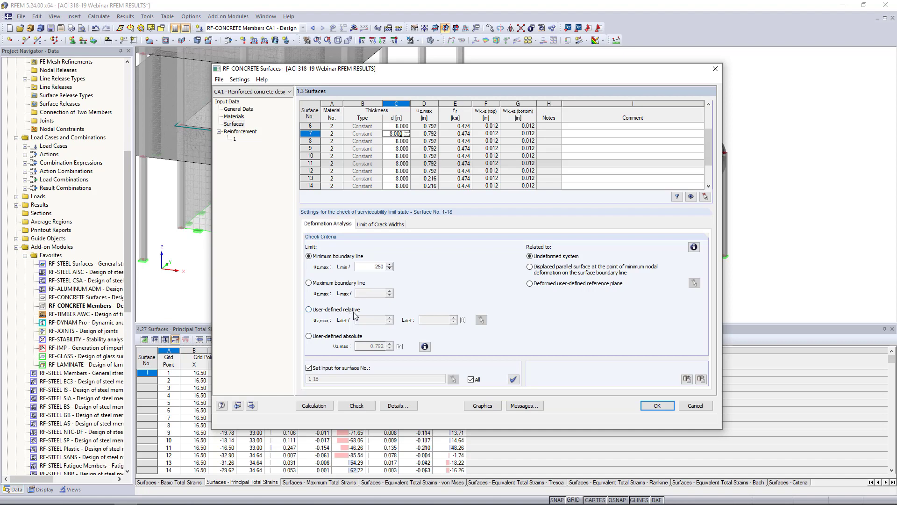
left_click(312, 339)
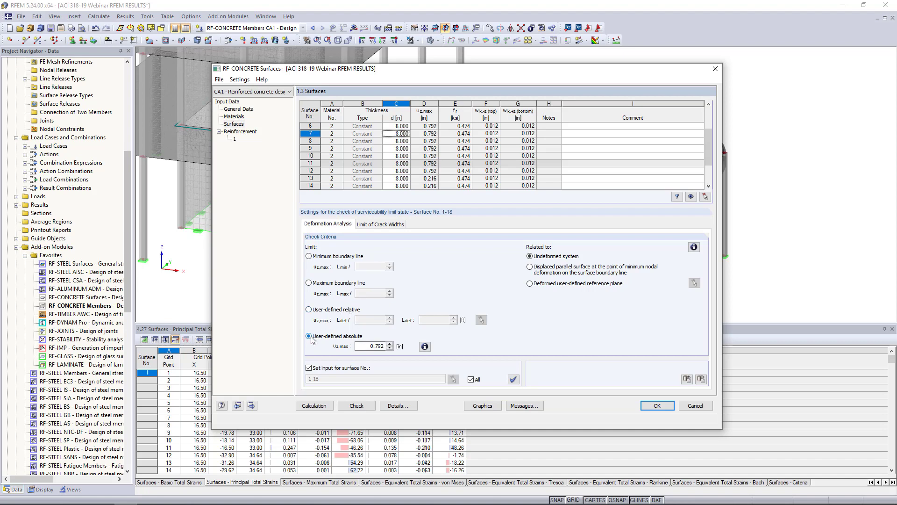
double_click(367, 348)
type("0.5")
- View the explanatory diagrams for the reference boundary lines and the local deformation reference options
left_click(425, 347)
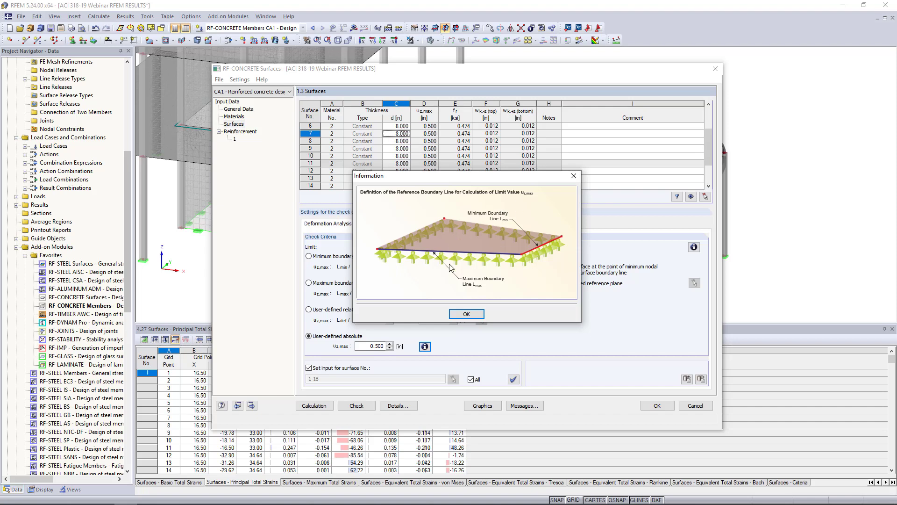
left_click(571, 177)
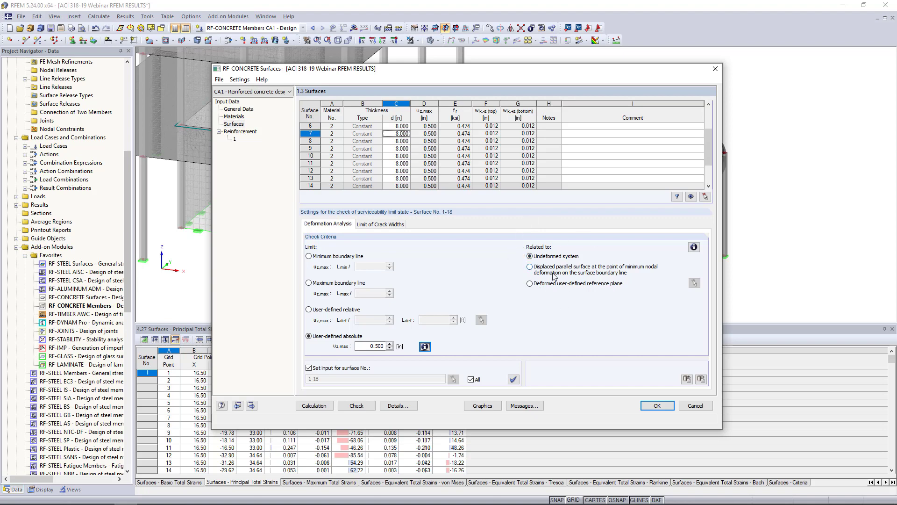
left_click(694, 248)
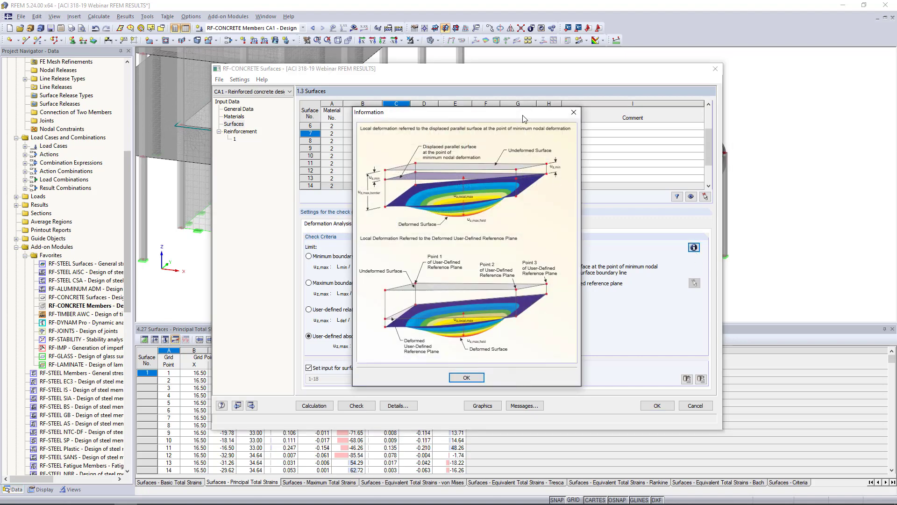
left_click_drag(524, 116, 447, 111)
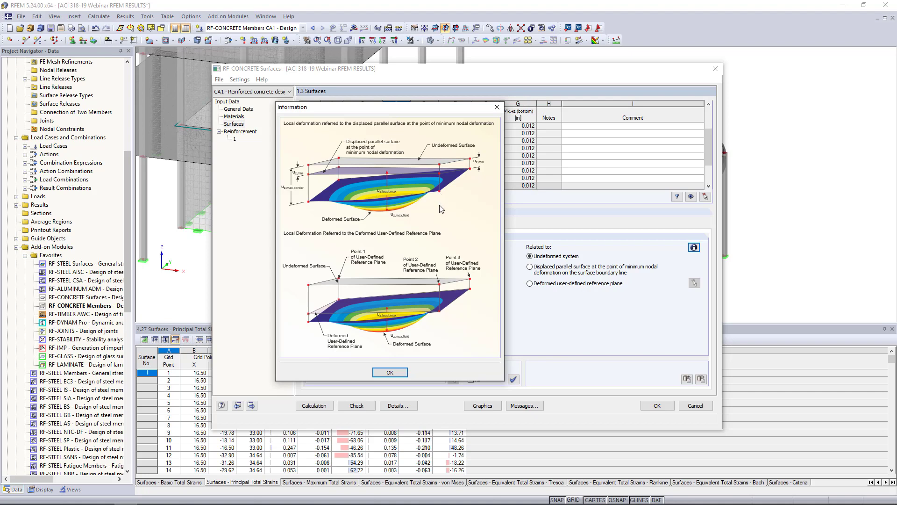
left_click(498, 105)
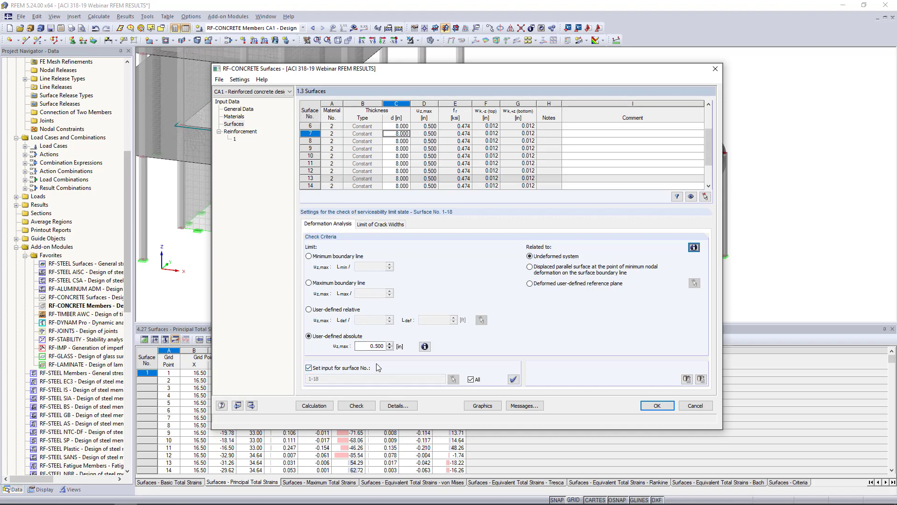
- Set the allowable crack width for all surfaces to 0.016 in, dry air or protective membrane, on both top and bottom
left_click(389, 225)
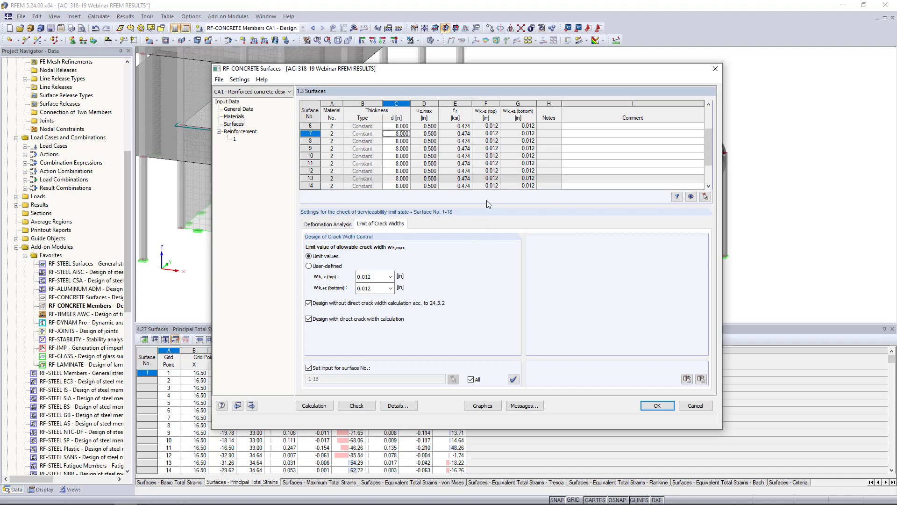
left_click(390, 276)
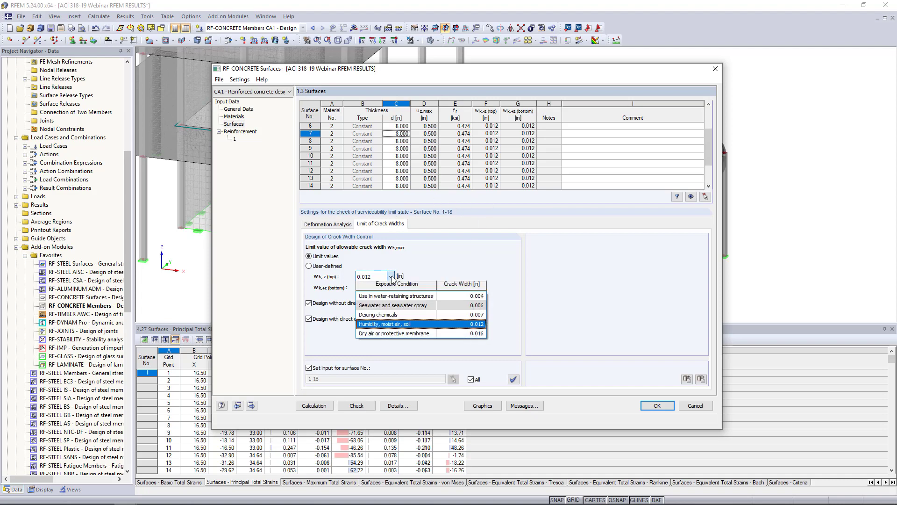
left_click(387, 334)
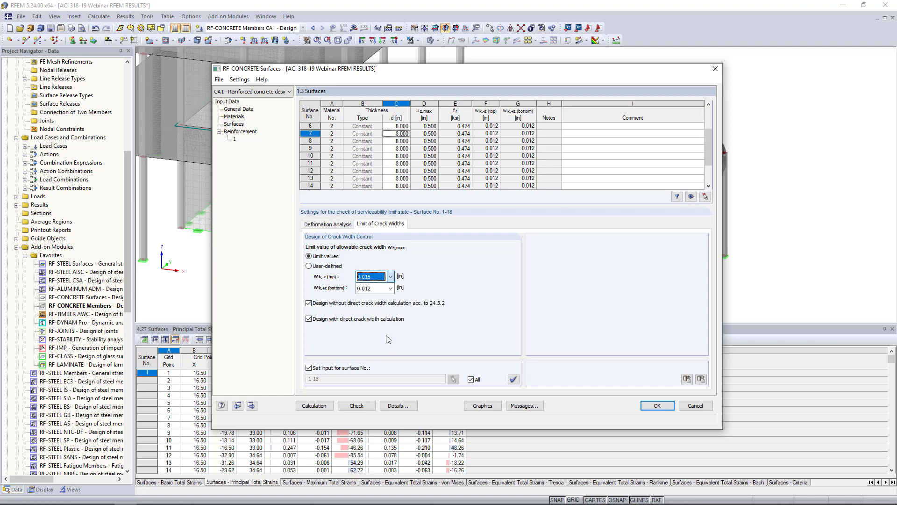
left_click(390, 287)
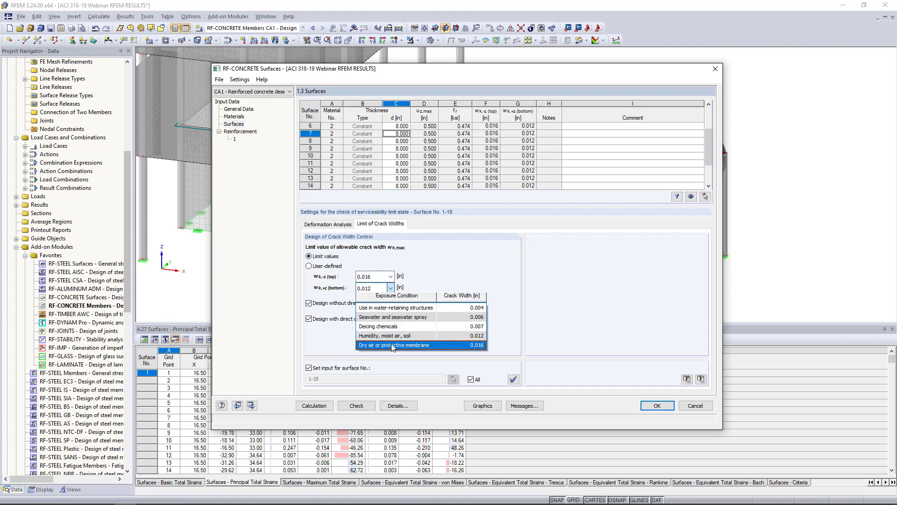
left_click(392, 345)
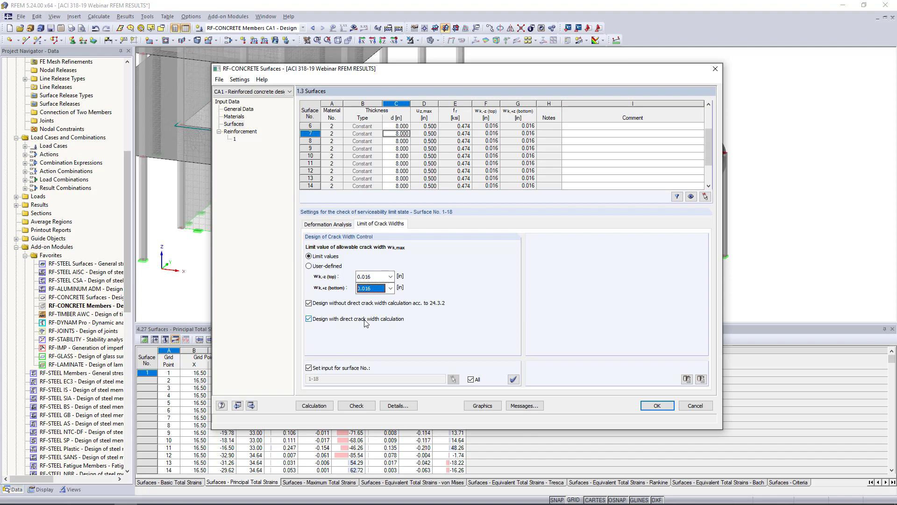
- Name reinforcement group 1 Slabs and assign it only to surfaces 16-18, picked in the model
left_click(252, 133)
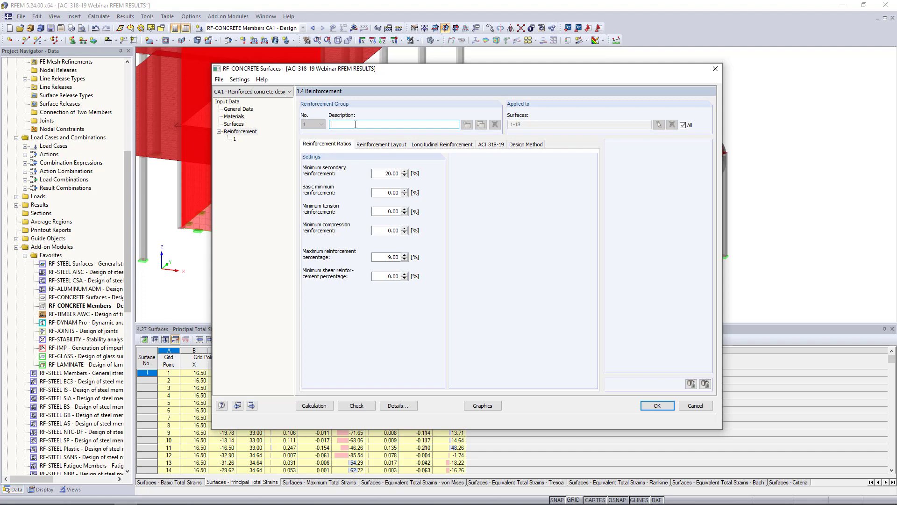
type("Slabs")
left_click(683, 125)
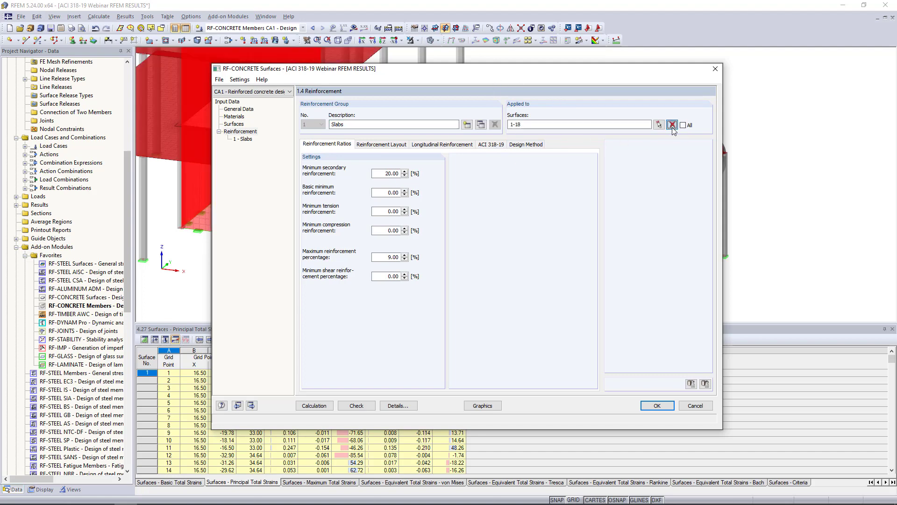
left_click(660, 125)
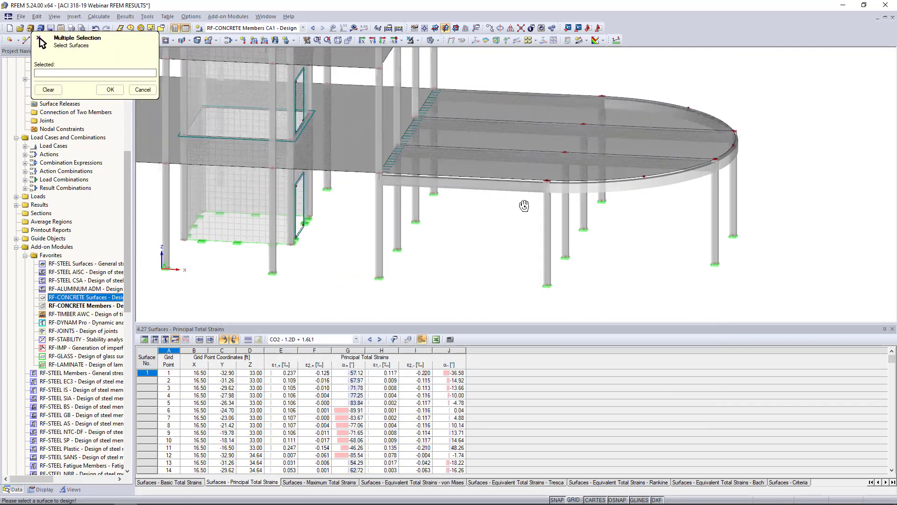
left_click_drag(531, 177, 507, 98)
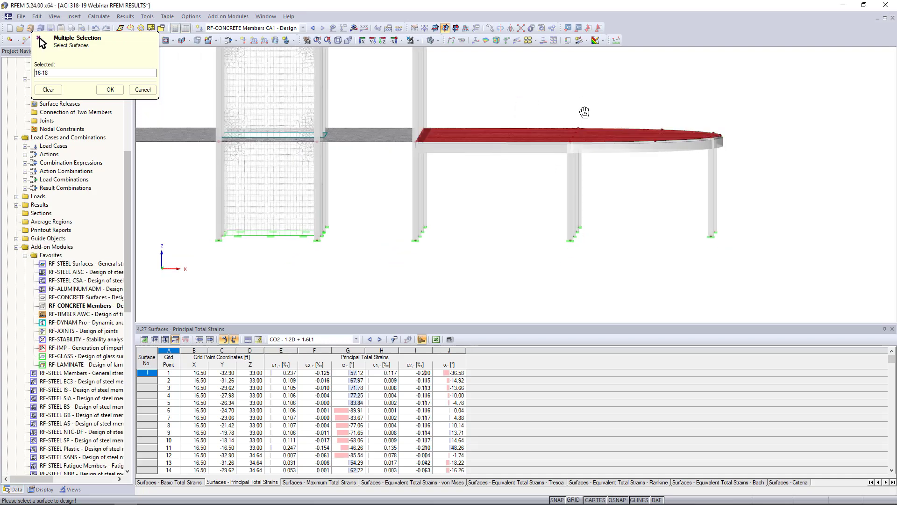
middle_click_drag(586, 107, 502, 160, "ctrl")
middle_click_drag(547, 87, 533, 111)
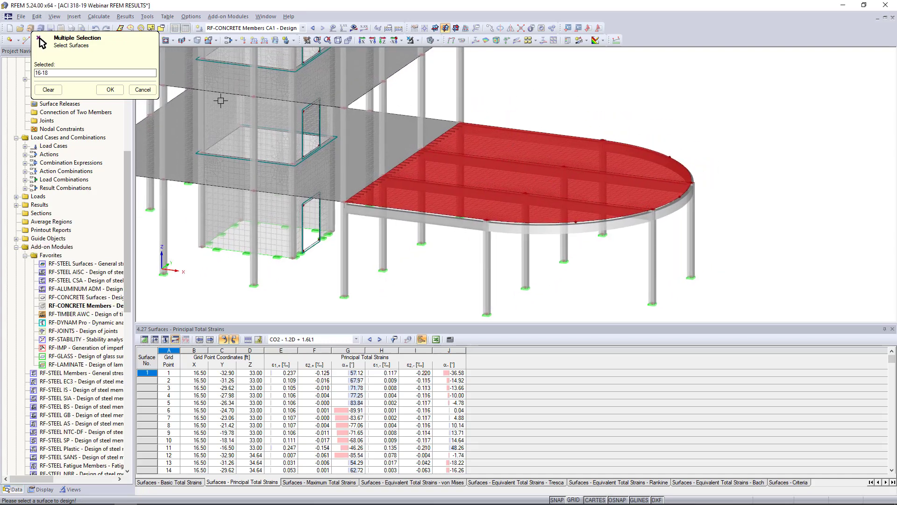
left_click(110, 90)
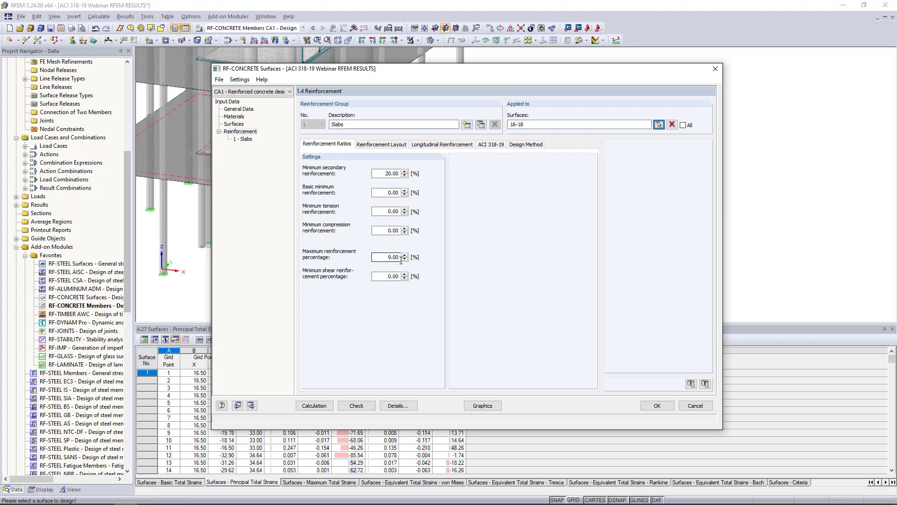
- Refer the slab concrete cover to the edge and set it to 0.75 in, top and bottom, for basic and additional reinforcement
left_click(383, 146)
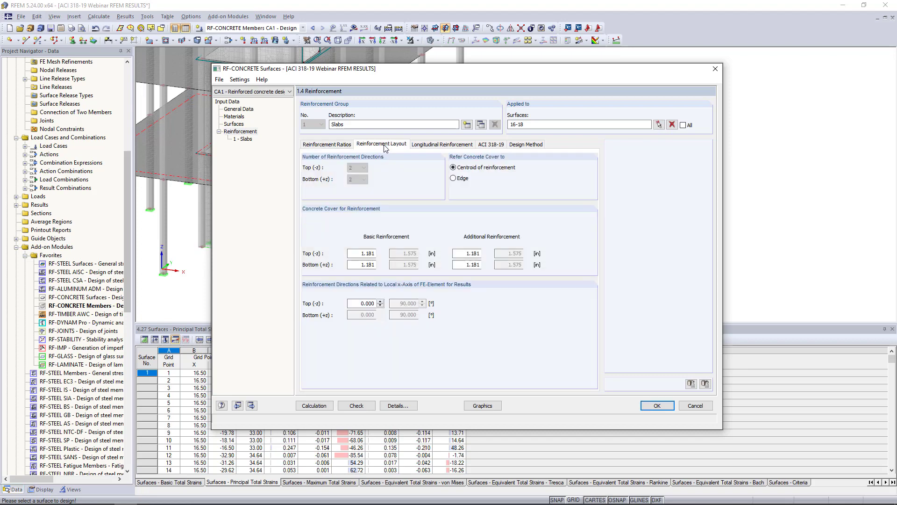
left_click(453, 178)
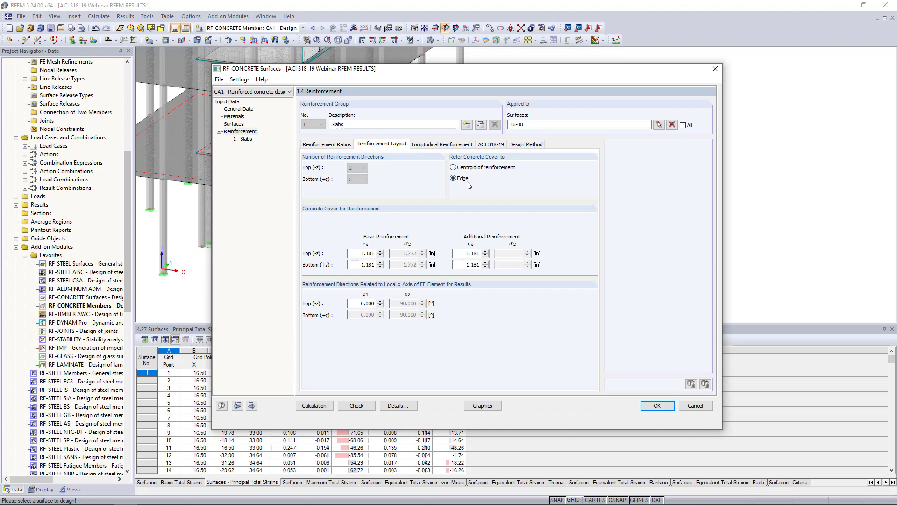
double_click(367, 253)
type("0.75")
key("Tab")
type("0.75")
key("Tab")
type("0.75")
key("Tab")
type("0.75")
- Define the provided basic reinforcement as 0.75 in bars at 12 in spacing, top and bottom, in both directions
left_click(436, 146)
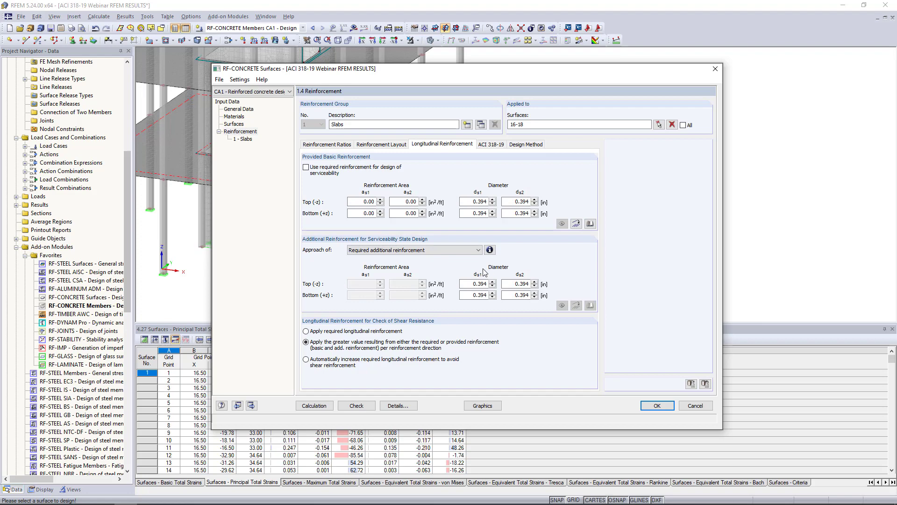
left_click(577, 224)
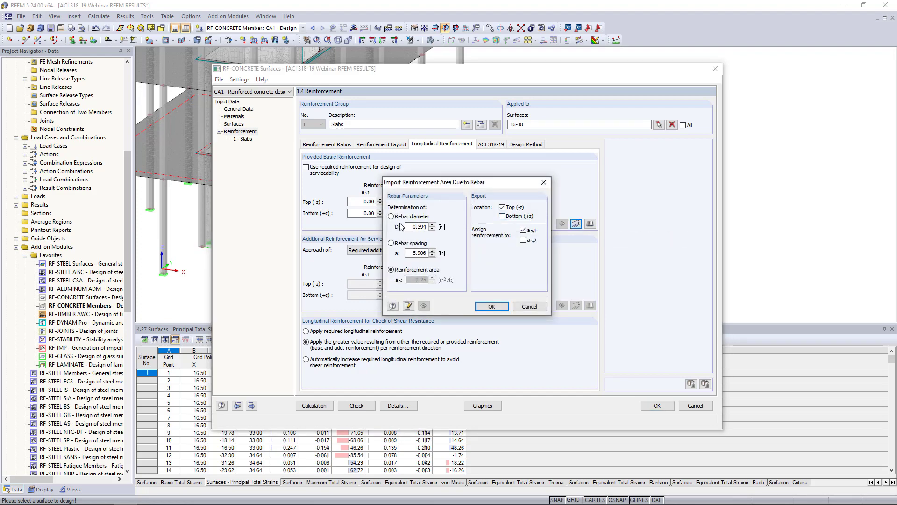
left_click_drag(408, 227, 488, 241)
type("0.75")
key("Tab")
type("1")
left_click(502, 216)
left_click(523, 240)
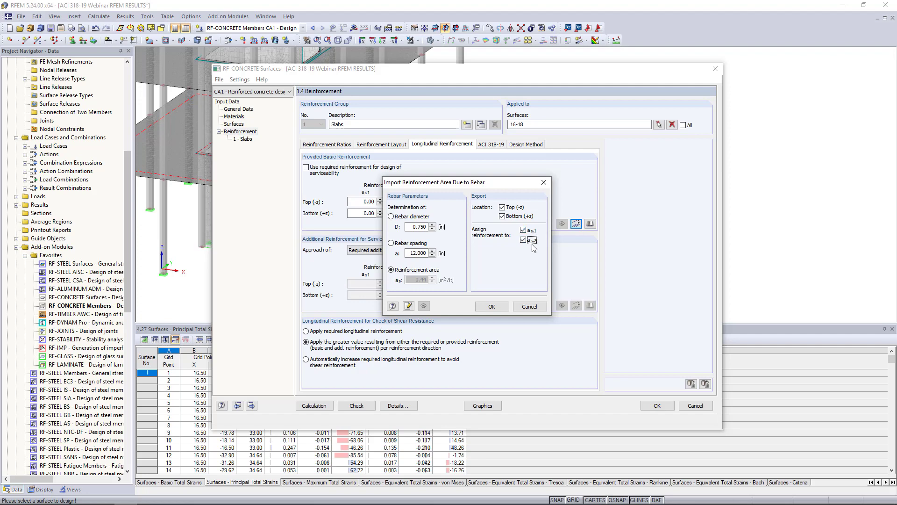
left_click(492, 306)
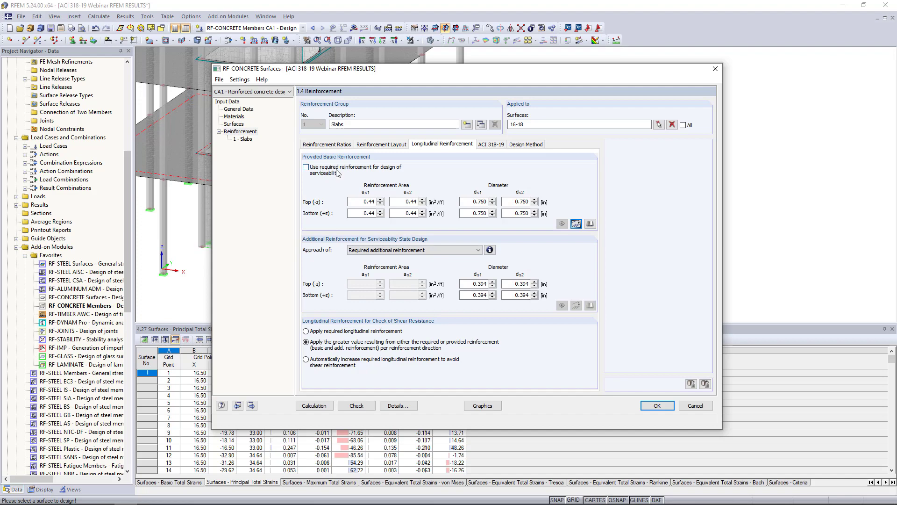
- Review the option to use required reinforcement for serviceability and the additional reinforcement approaches with their explanatory diagrams
left_click(306, 167)
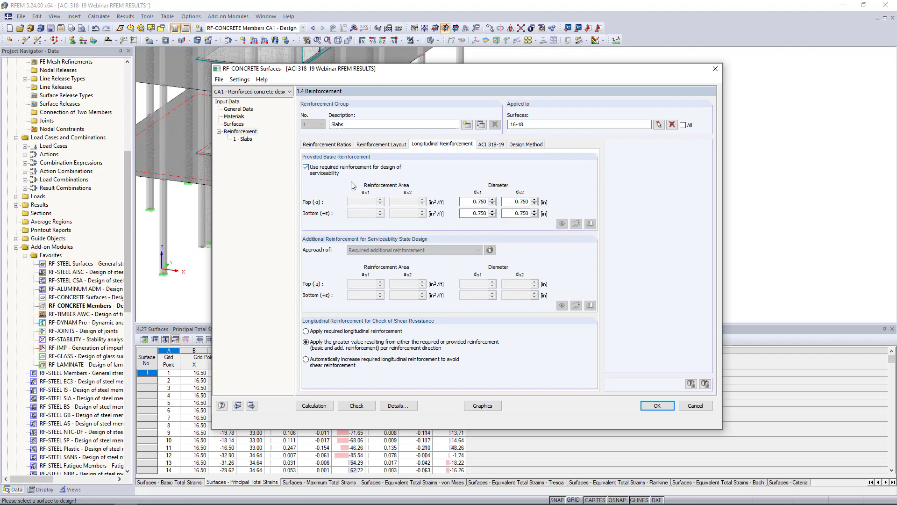
left_click(306, 167)
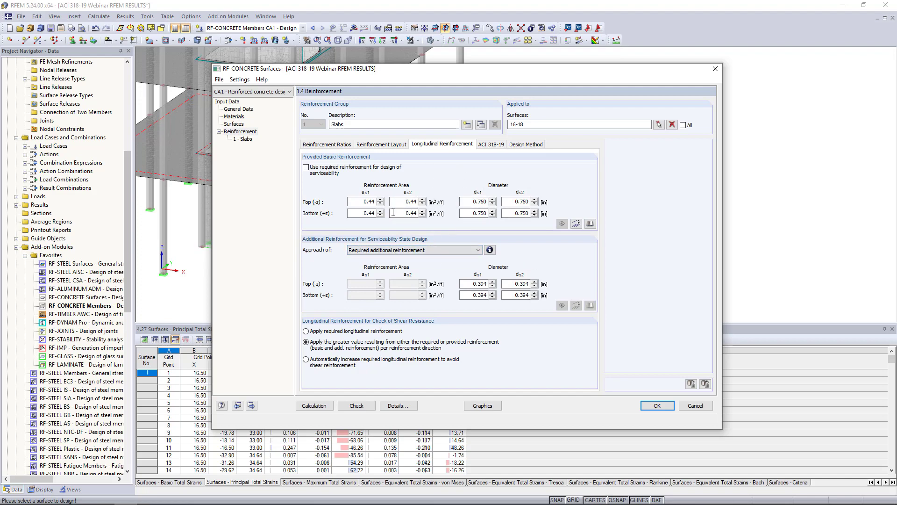
left_click(401, 251)
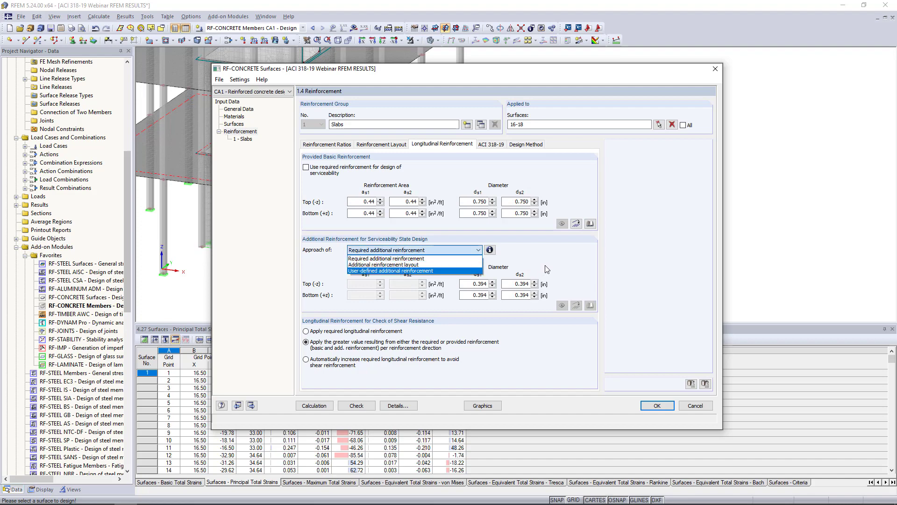
left_click(518, 261)
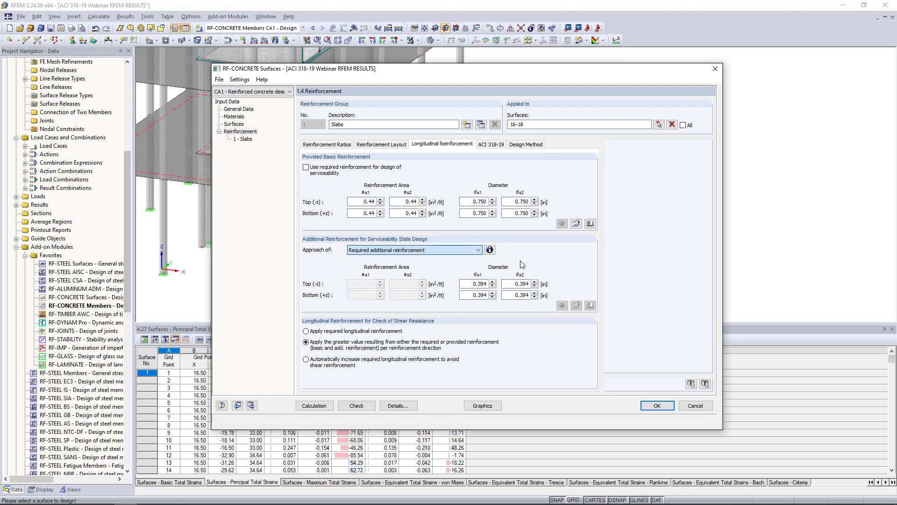
left_click(490, 250)
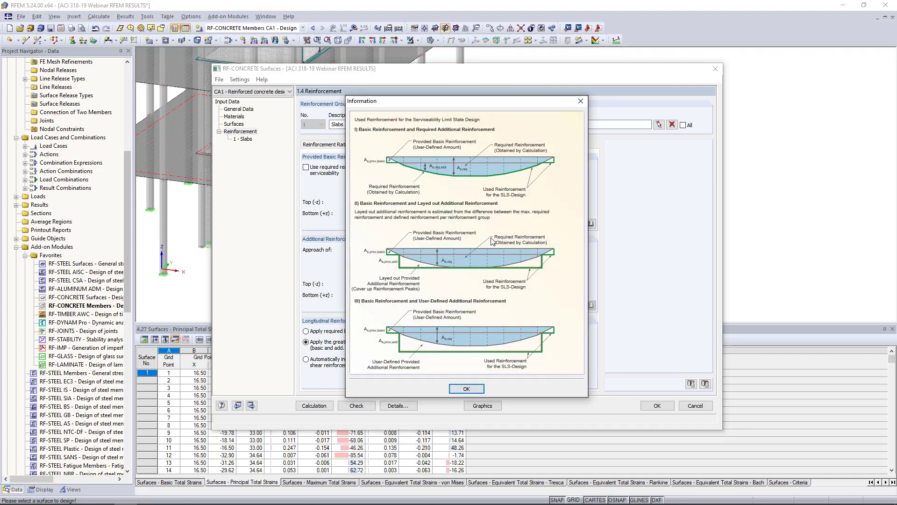
left_click_drag(603, 113, 613, 100)
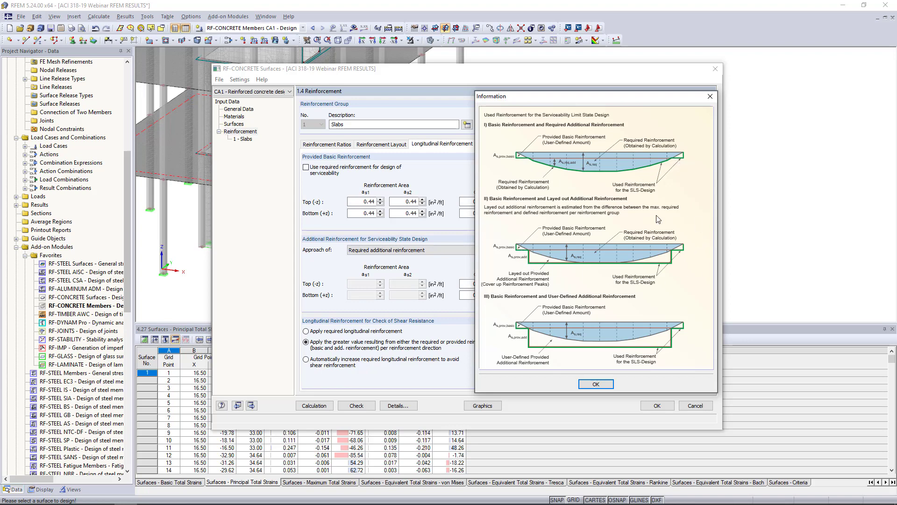
left_click(710, 97)
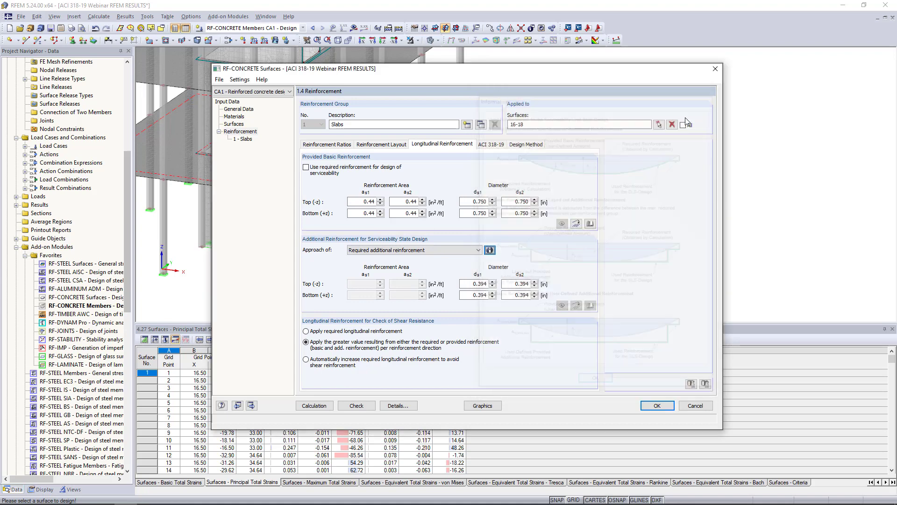
- Set the additional serviceability reinforcement bar diameters to 0.75 in, top and bottom, in both directions
double_click(479, 284)
type("0")
key("Tab")
type("0.75")
key("Tab")
type("0.75")
key("Tab")
key("BackSpace")
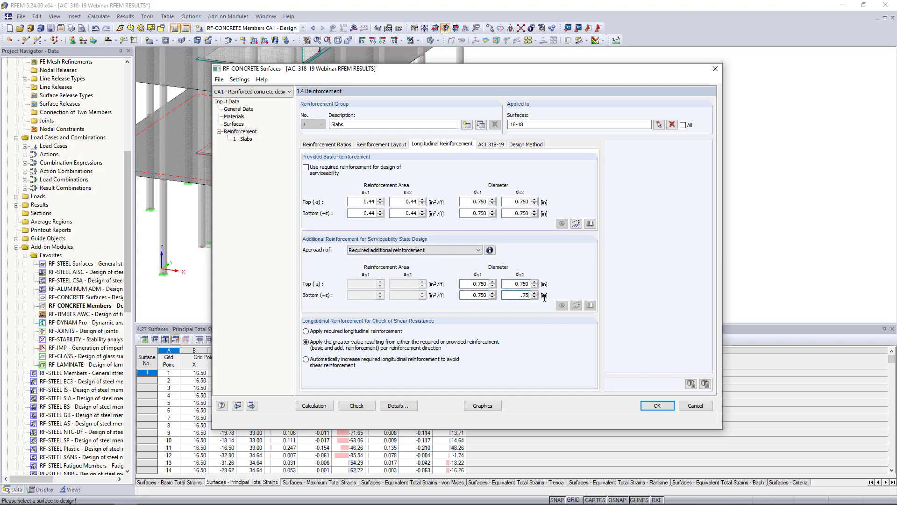
left_click(522, 284)
- Review the ACI 318-19 minimum reinforcement and strength reduction settings, and check the group's surfaces highlighted in the model
left_click(498, 149)
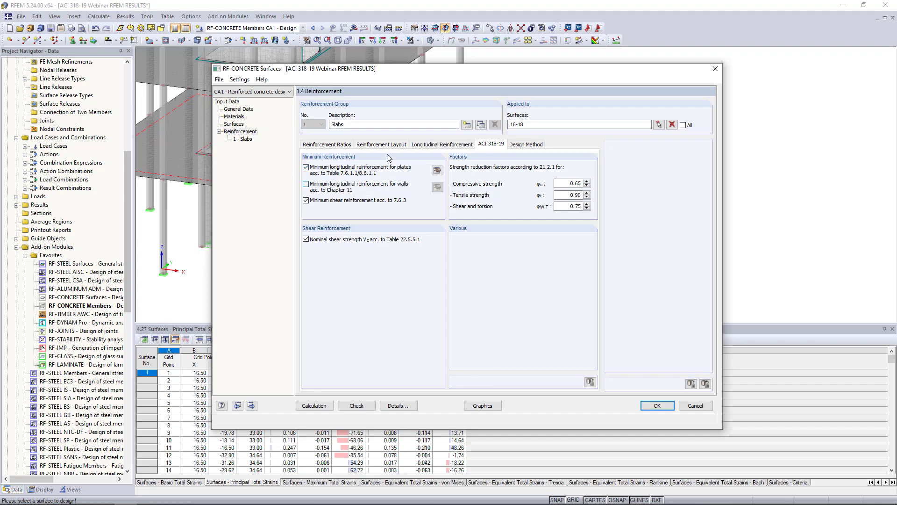
left_click_drag(408, 70, 388, 243)
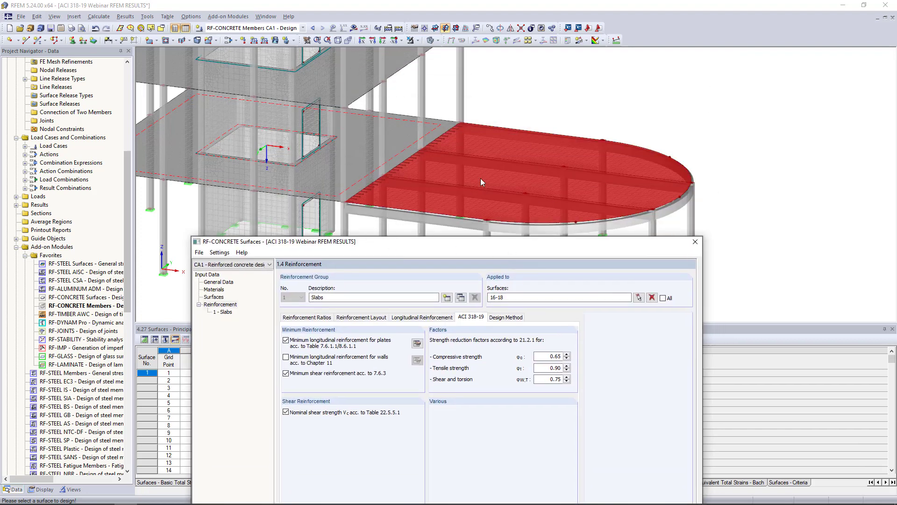
left_click_drag(452, 233, 457, 69)
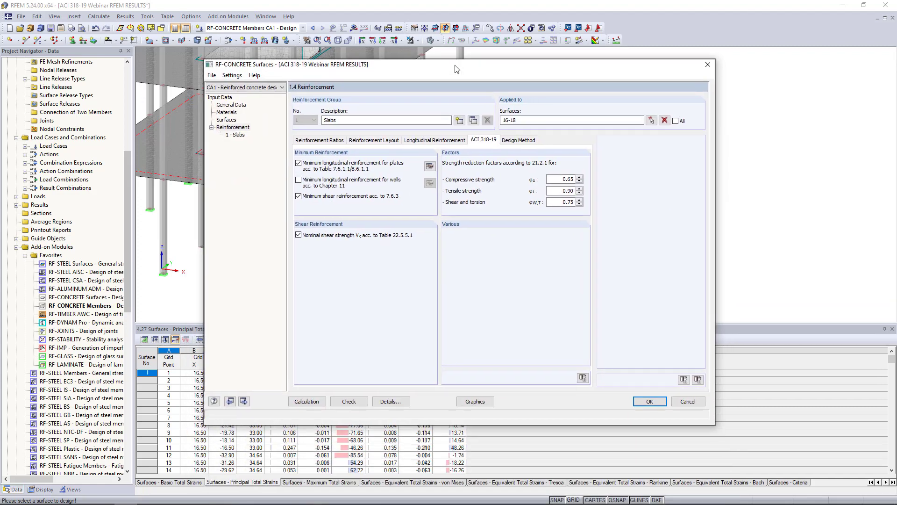
- Try replacing the minimum longitudinal reinforcement for plates with the Chapter 11 walls option, and restore the plates setting
left_click_drag(355, 65, 504, 147)
left_click(446, 244)
left_click(446, 261)
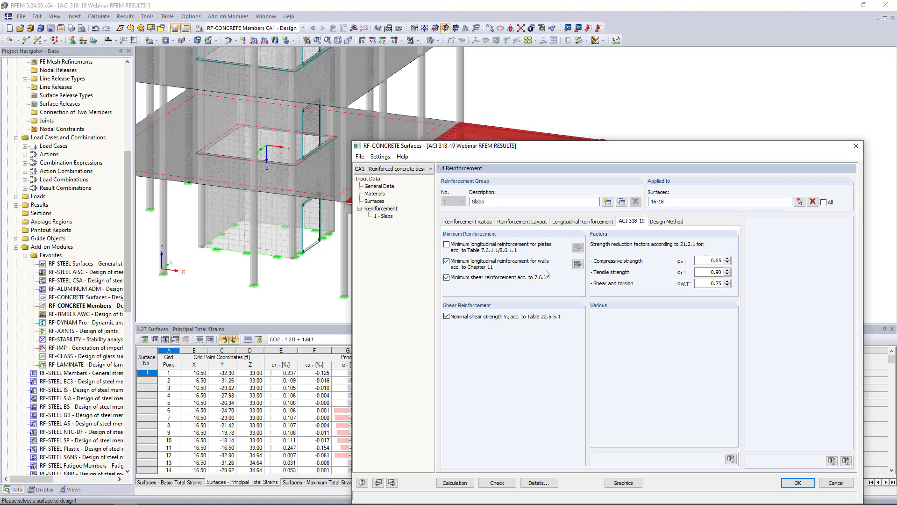
left_click(446, 260)
left_click(447, 244)
left_click_drag(571, 150, 429, 53)
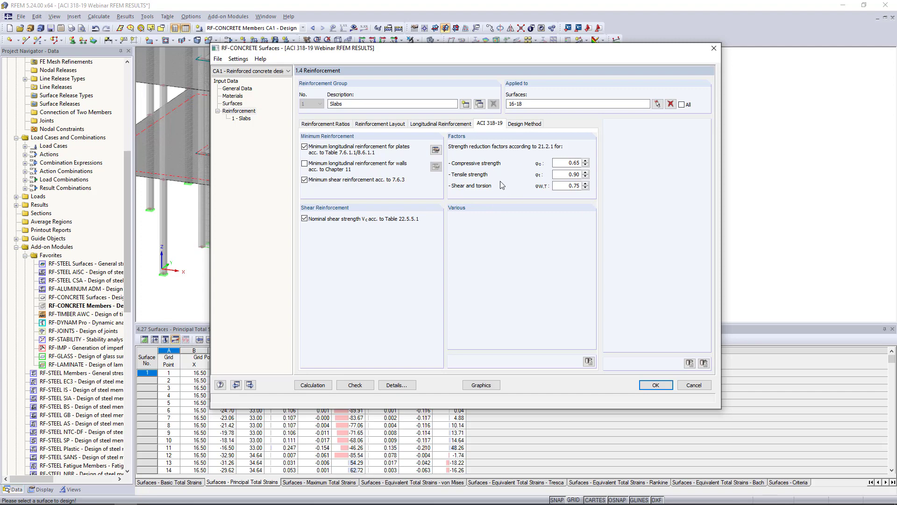
- Check the design method for optimizing the design internal forces and accept the module's input
left_click(524, 125)
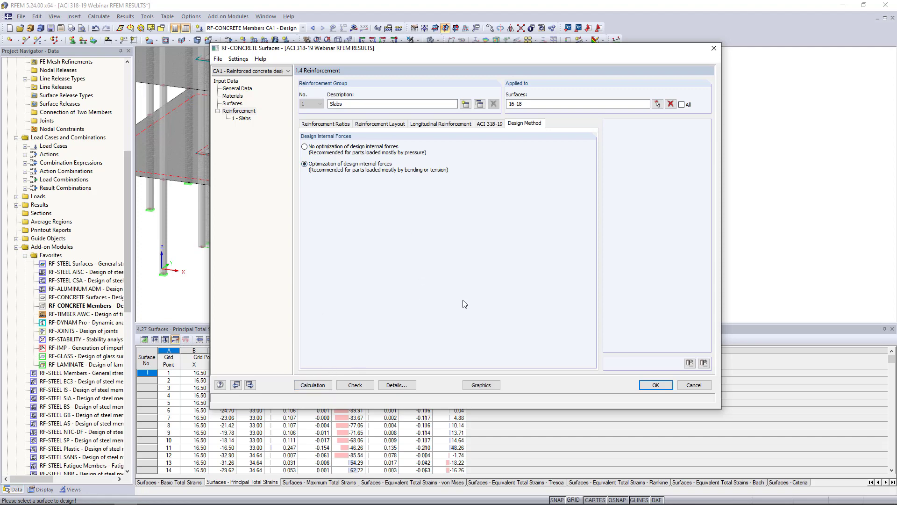
left_click(656, 384)
- Switch to the ACI 318-19 Webinar RF-CONC SURFACES model and open its current RF-CONCRETE Surfaces add-on module
left_click(265, 17)
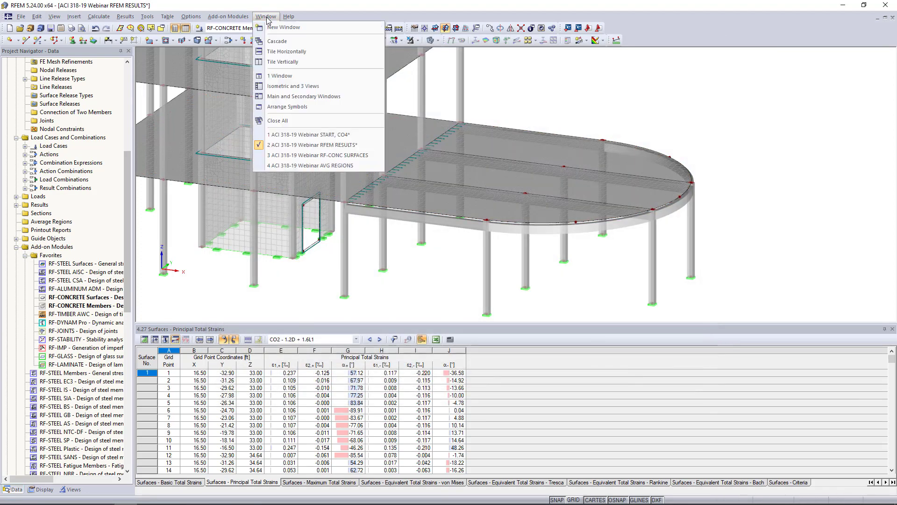
left_click(322, 156)
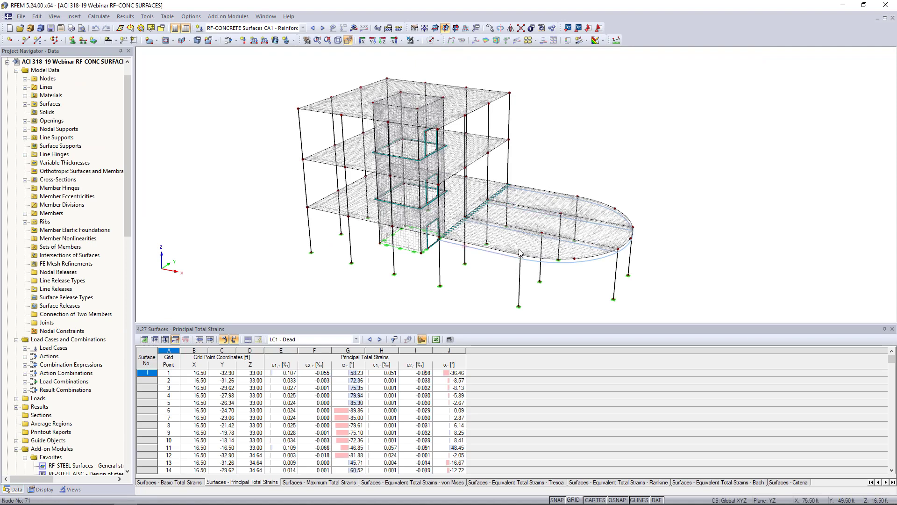
scroll(473, 238, "up", 3)
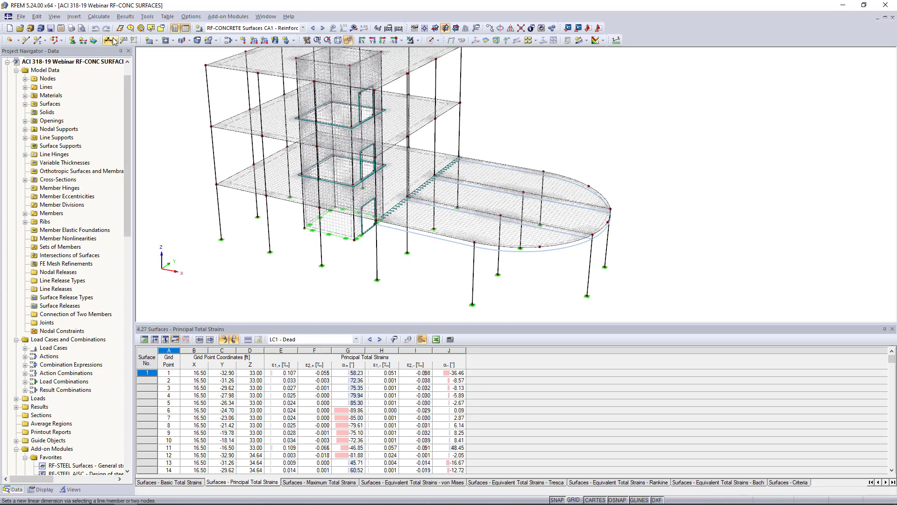
left_click(228, 16)
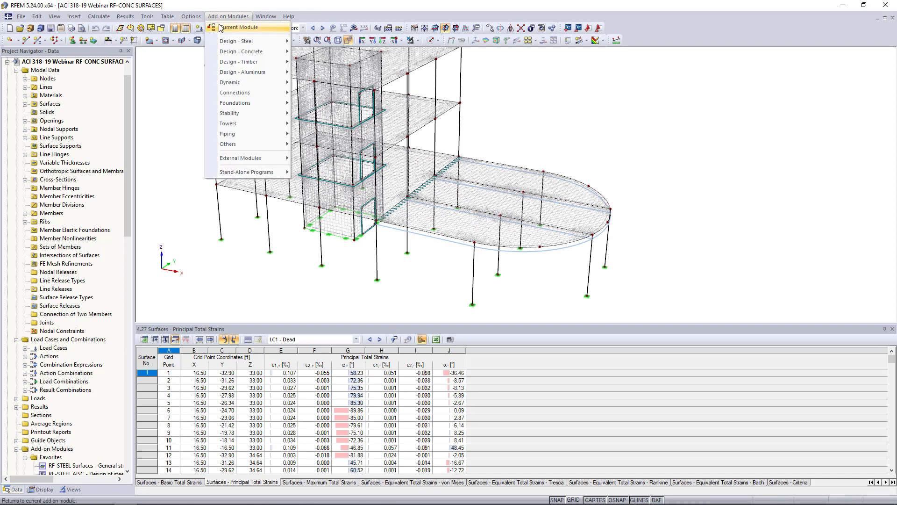
left_click(223, 29)
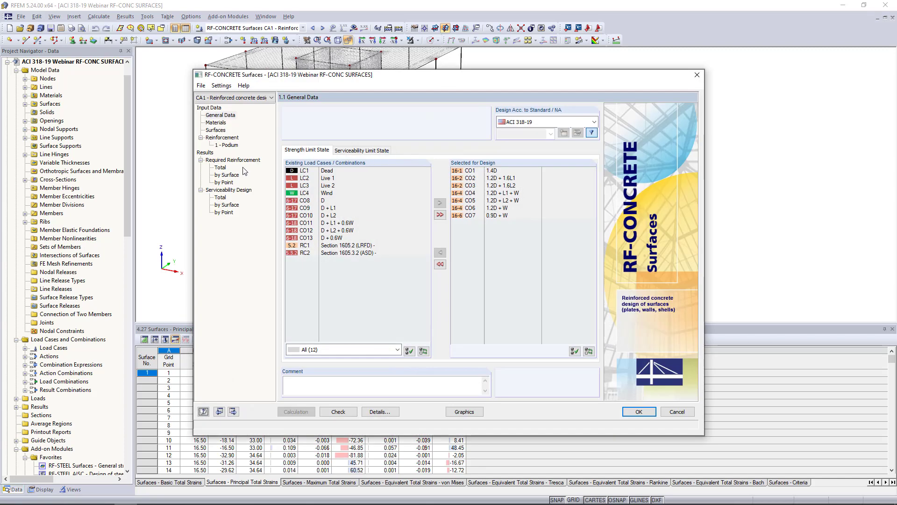
- Review the required reinforcement in total and by surface, locating the governing points of surfaces 16 and 17 in the model
left_click(223, 168)
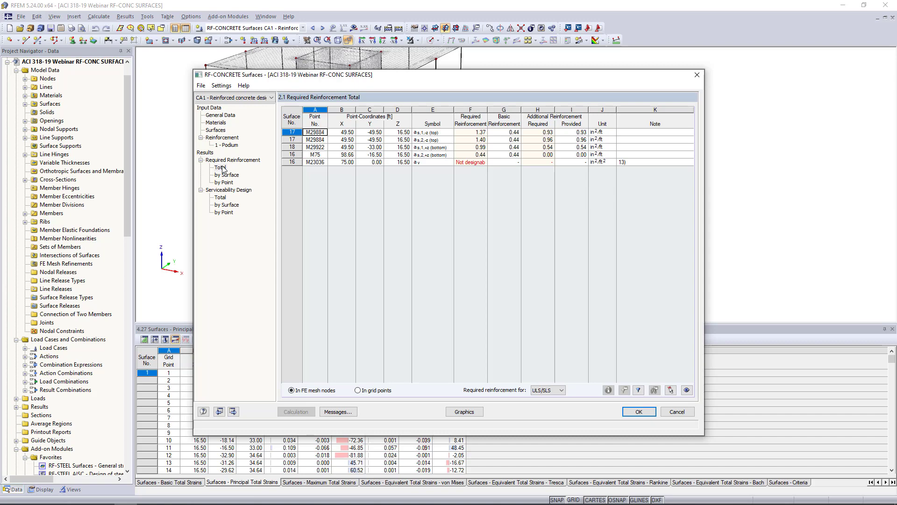
left_click(228, 175)
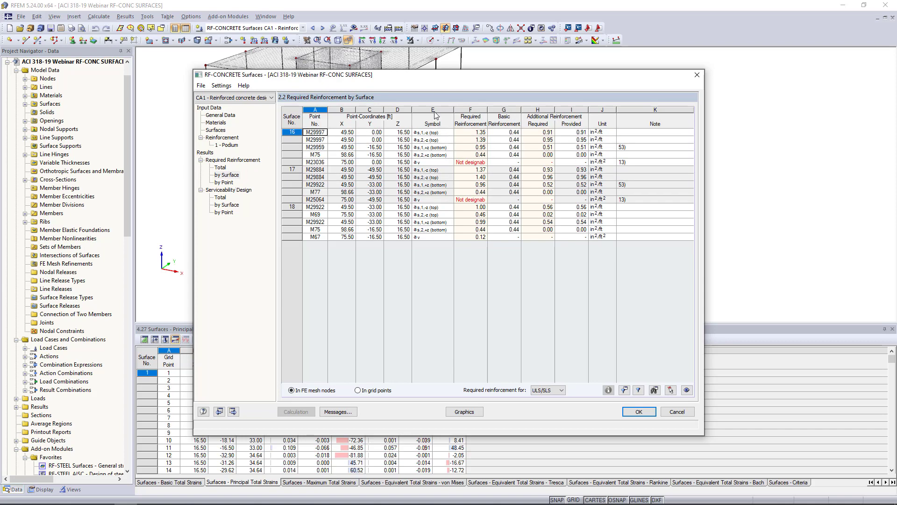
left_click_drag(441, 79, 418, 308)
left_click(410, 368)
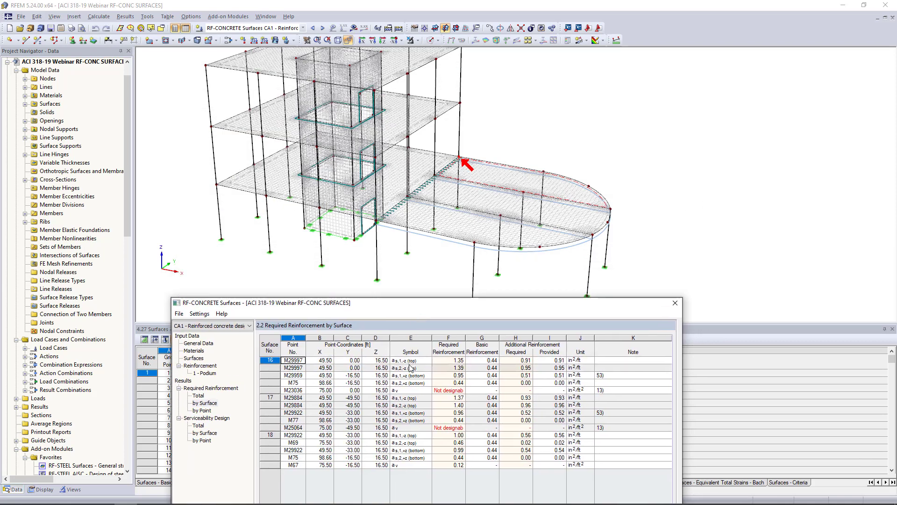
left_click(409, 381)
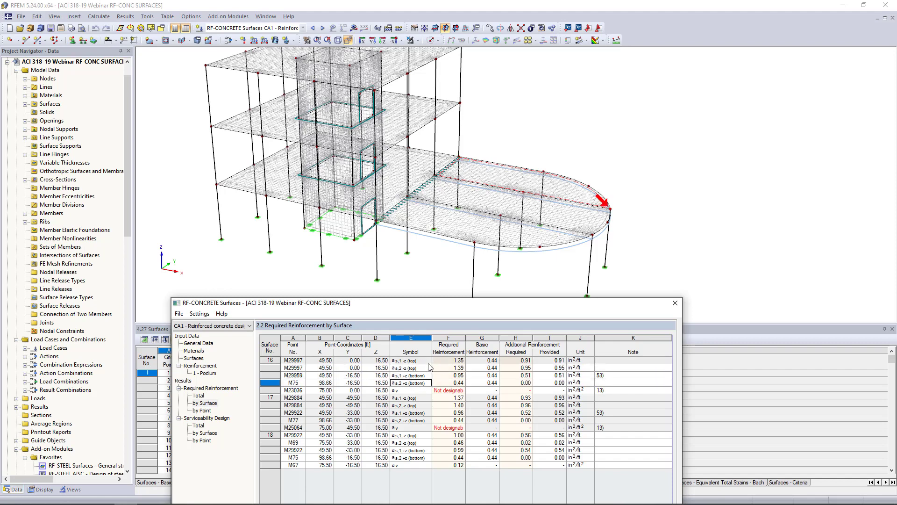
left_click(419, 405)
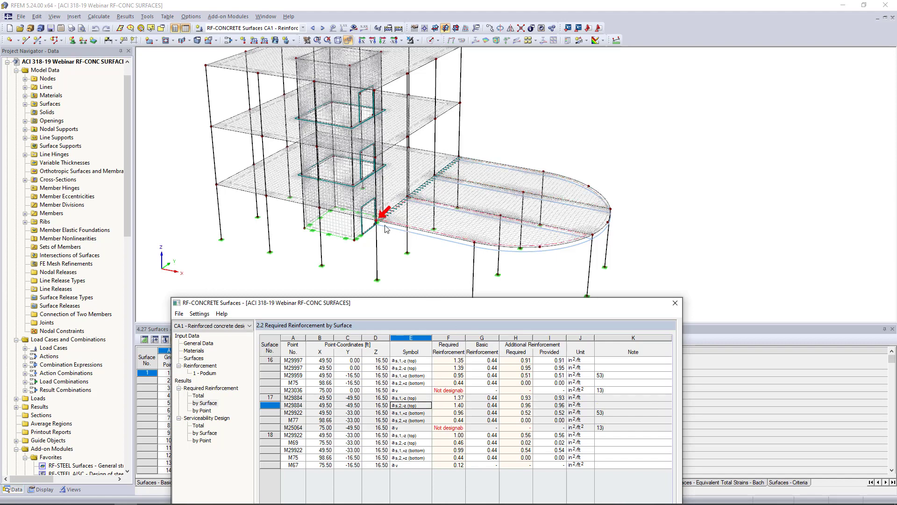
- Widen the required reinforcement column and inspect the note on surface 16's shear reinforcement result
left_click_drag(408, 312, 434, 90)
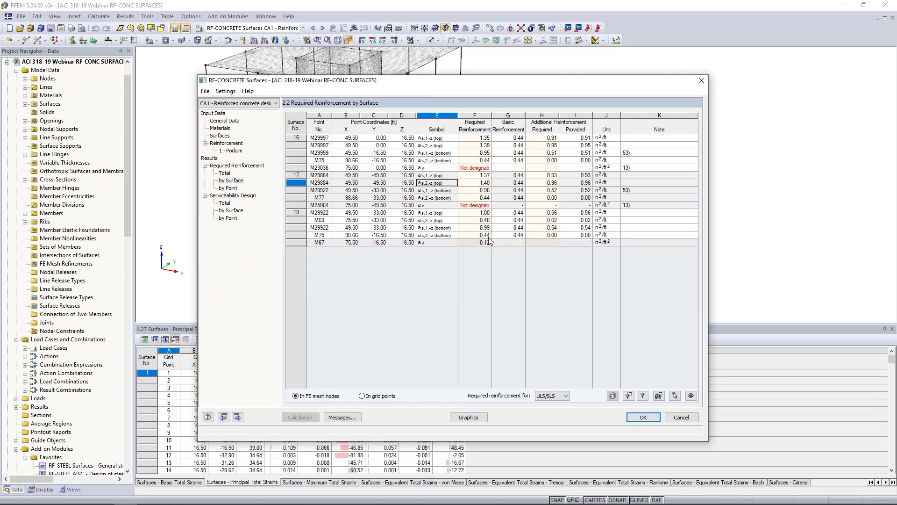
left_click_drag(490, 115, 506, 115)
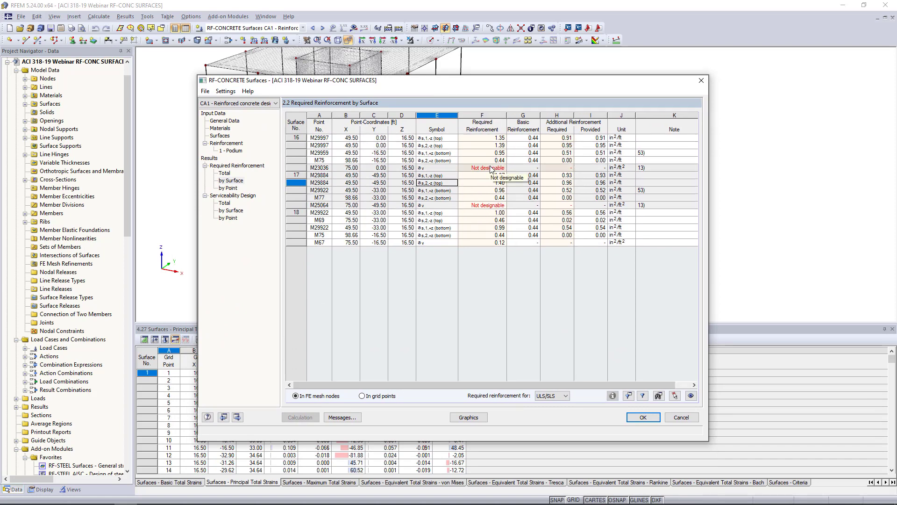
left_click(491, 167)
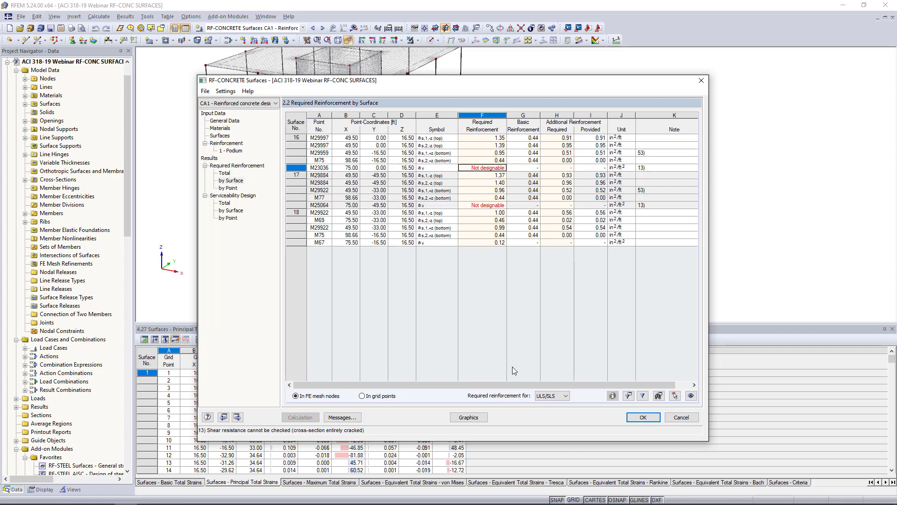
- Limit the required reinforcement results to ULS and open the design details for surface 16's second-direction top reinforcement
left_click(558, 395)
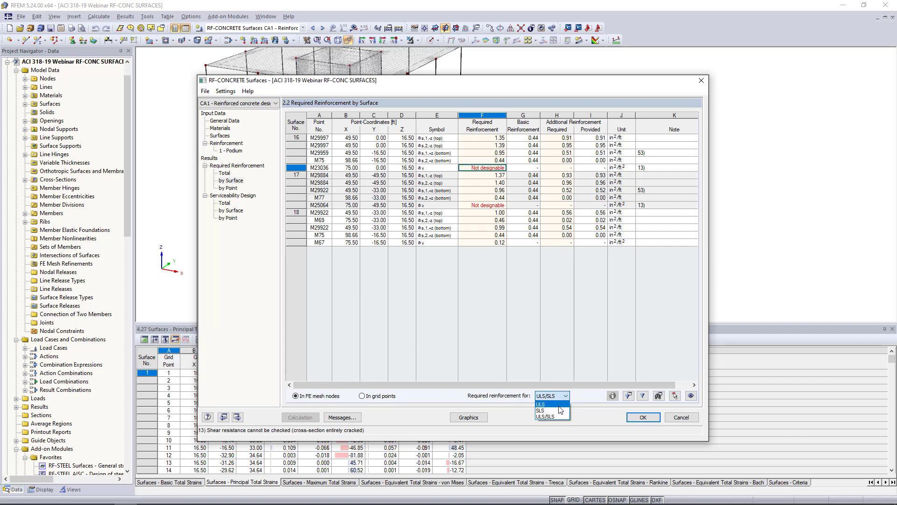
left_click(560, 405)
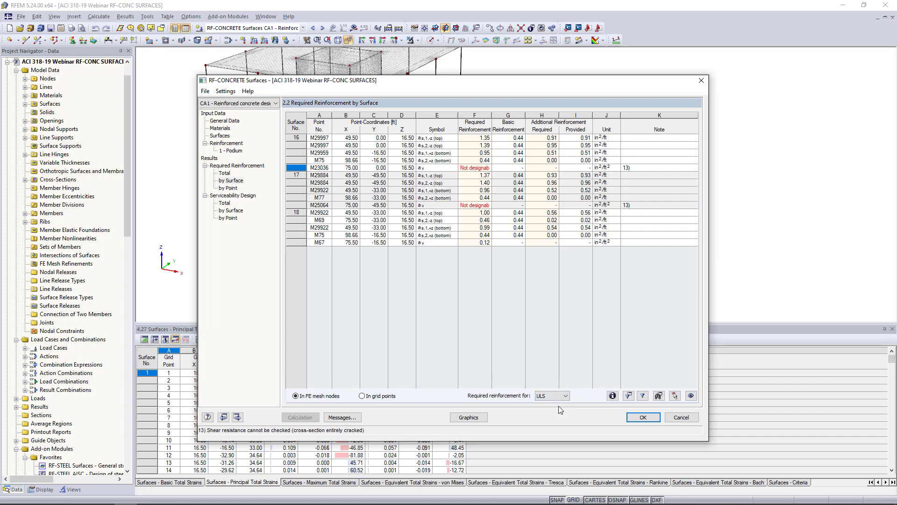
left_click(454, 145)
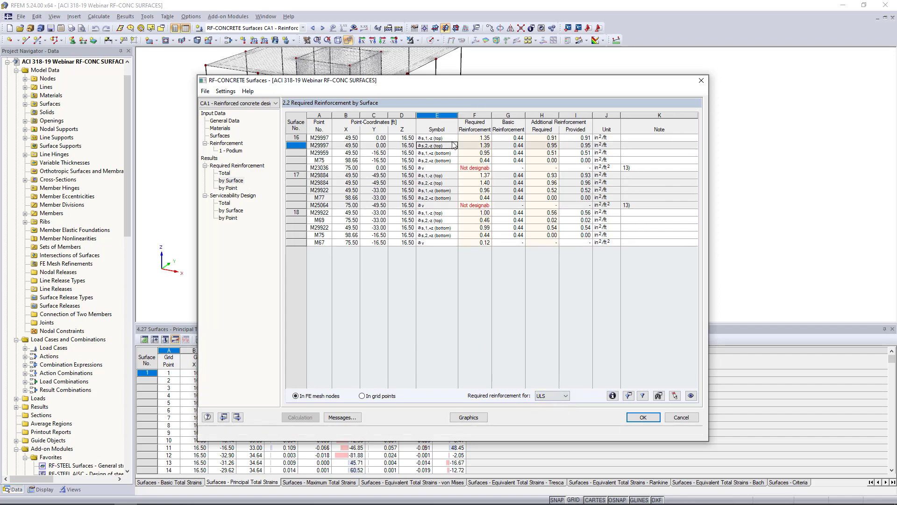
left_click(565, 396)
left_click(550, 403)
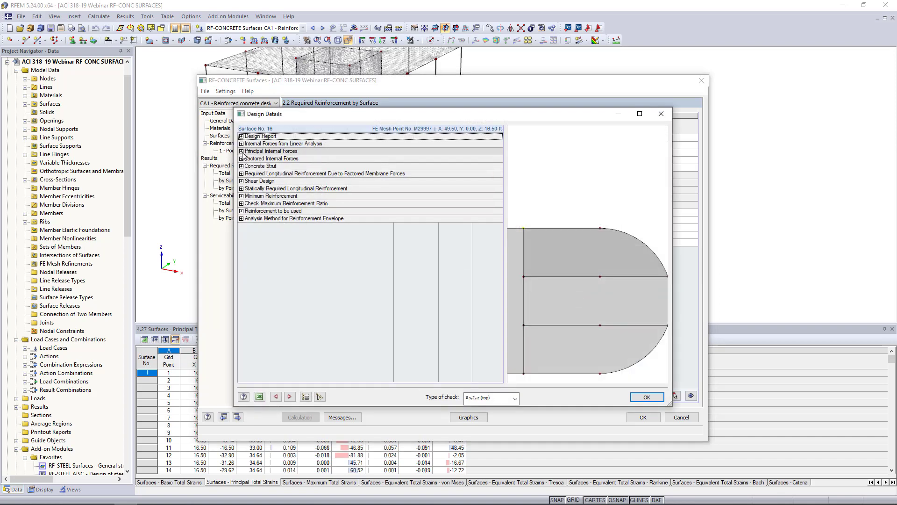
- Examine the bottom surface's factored bending moments in the design details, including principal moments and differential angles to the reinforcement directions
left_click(242, 158)
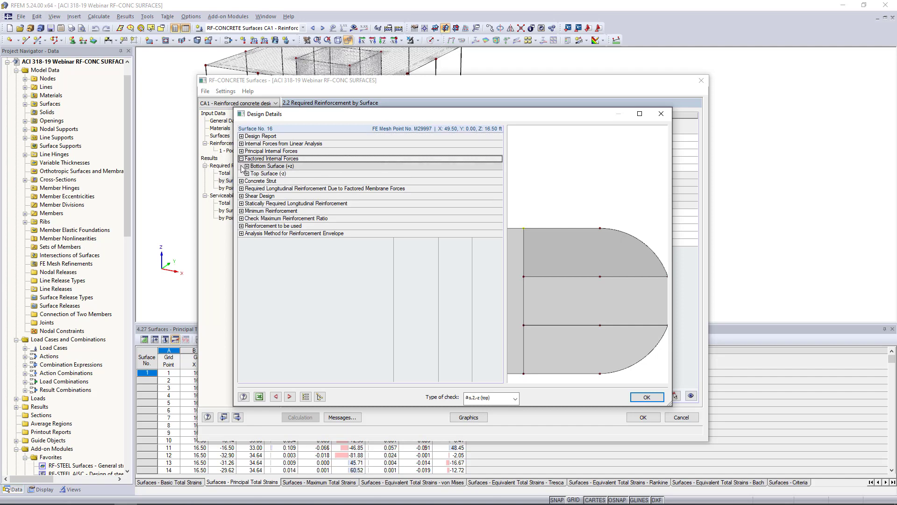
left_click(247, 166)
left_click(252, 174)
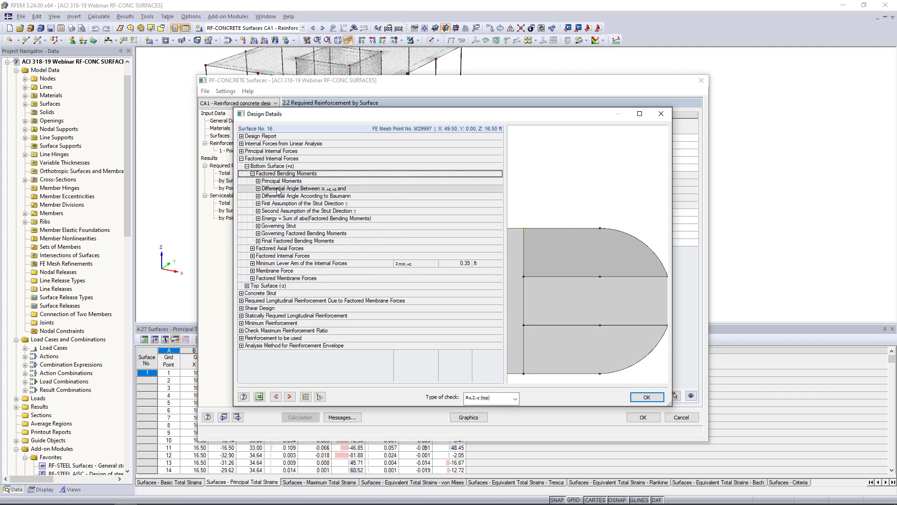
left_click(258, 181)
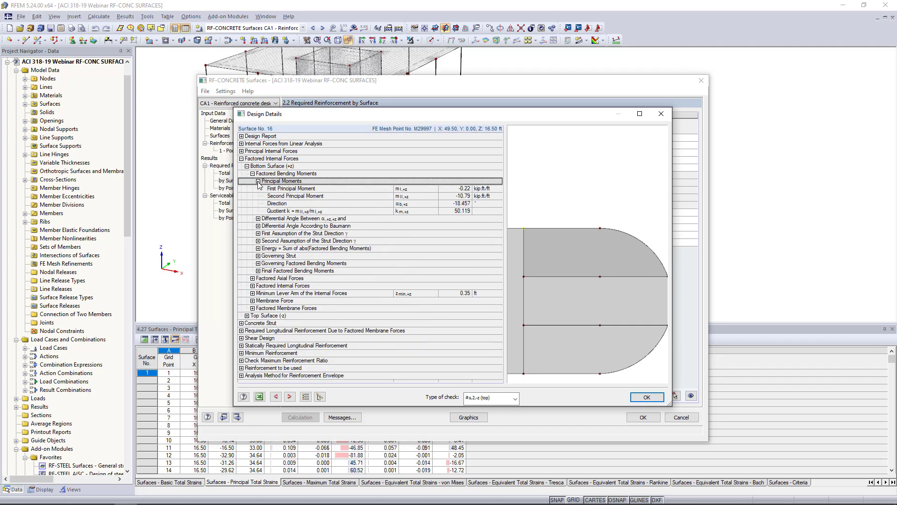
left_click(258, 218)
scroll(257, 248, "down", 1)
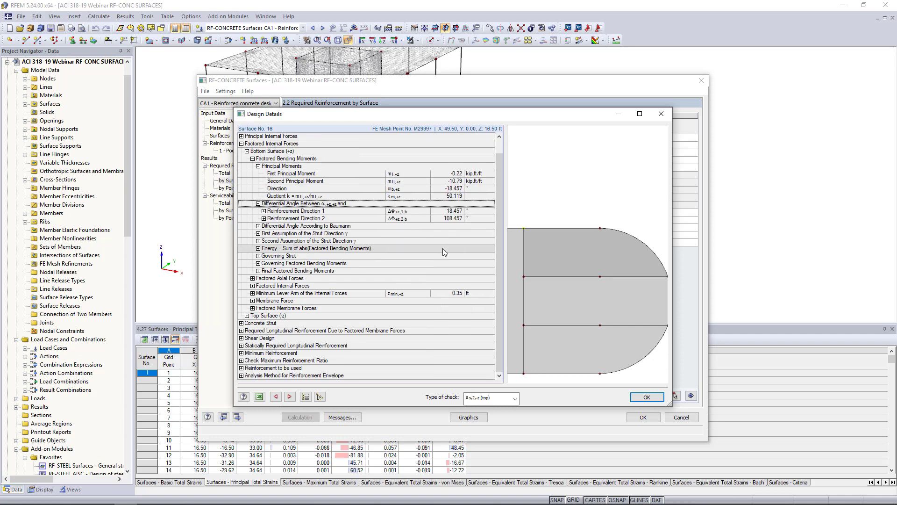
- Examine the shear design details, including whether shear reinforcement is required and the design shear strength without it
left_click(241, 338)
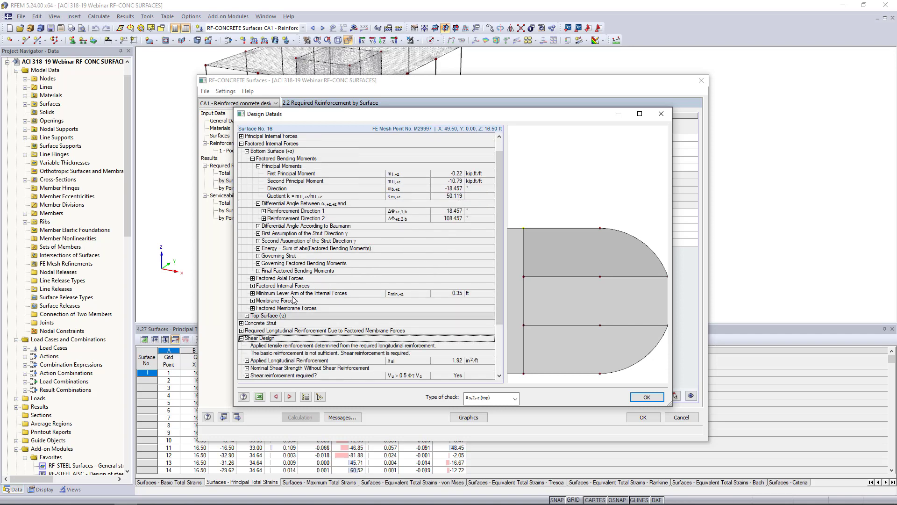
scroll(334, 276, "down", 3)
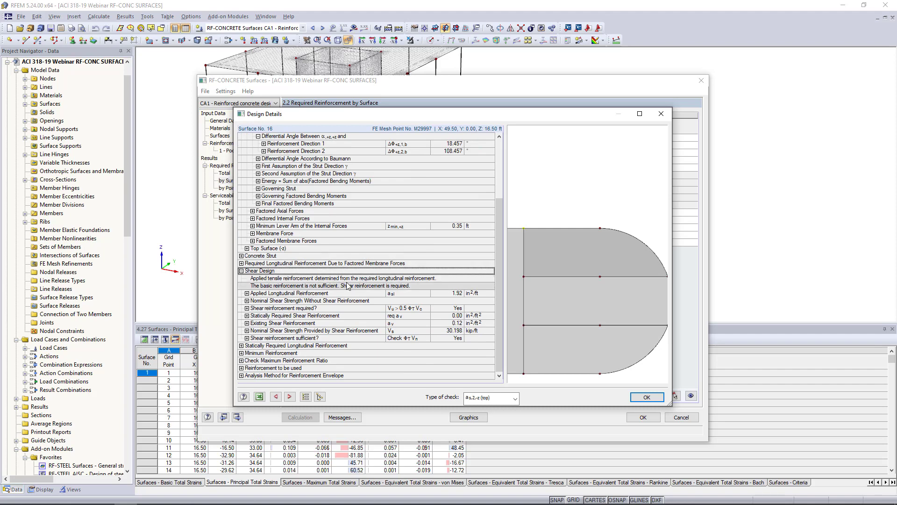
left_click(247, 308)
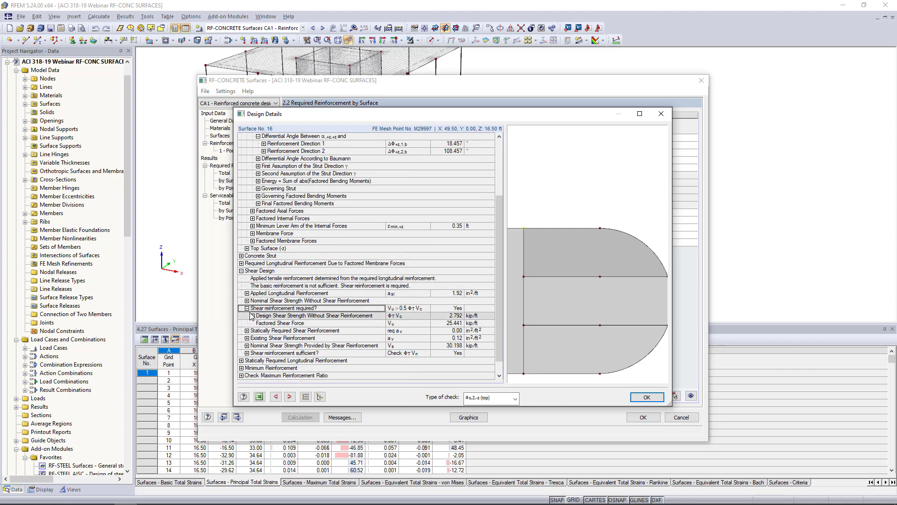
left_click(252, 315)
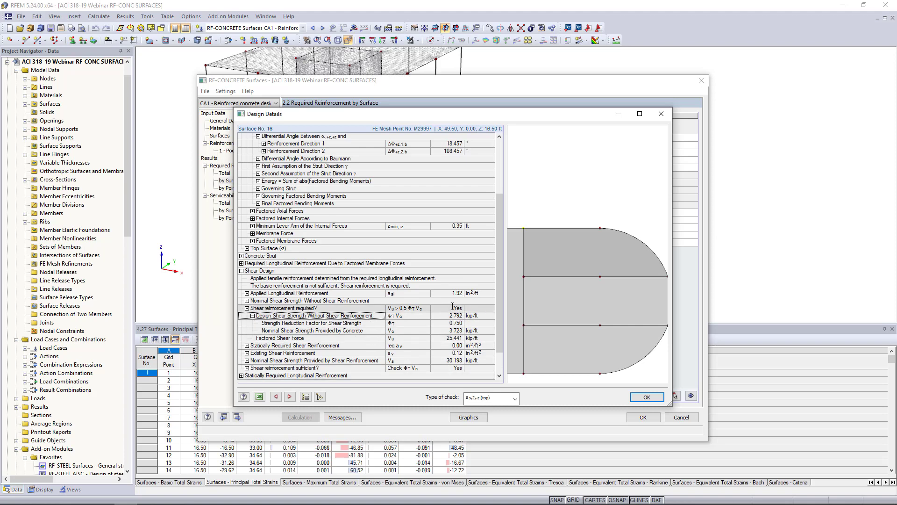
scroll(452, 307, "down", 2)
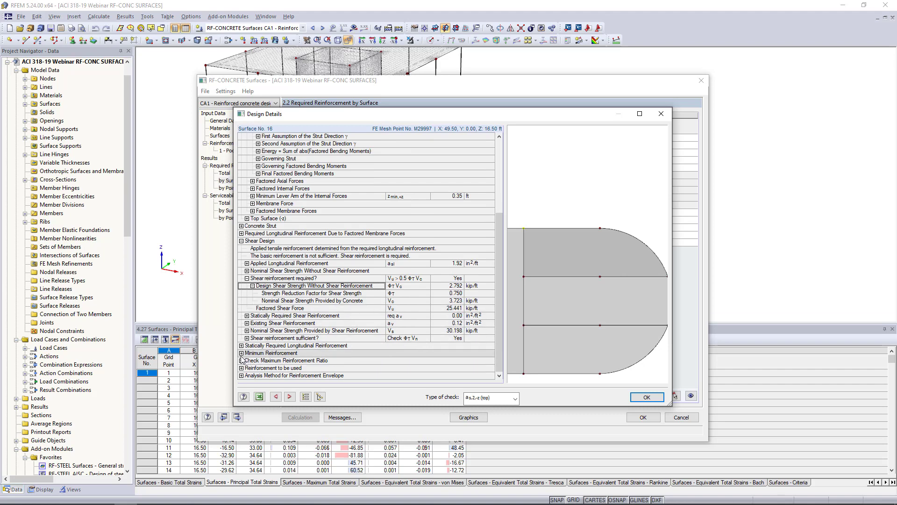
- Review the available types of check for surface 16 and close the design details
left_click(515, 398)
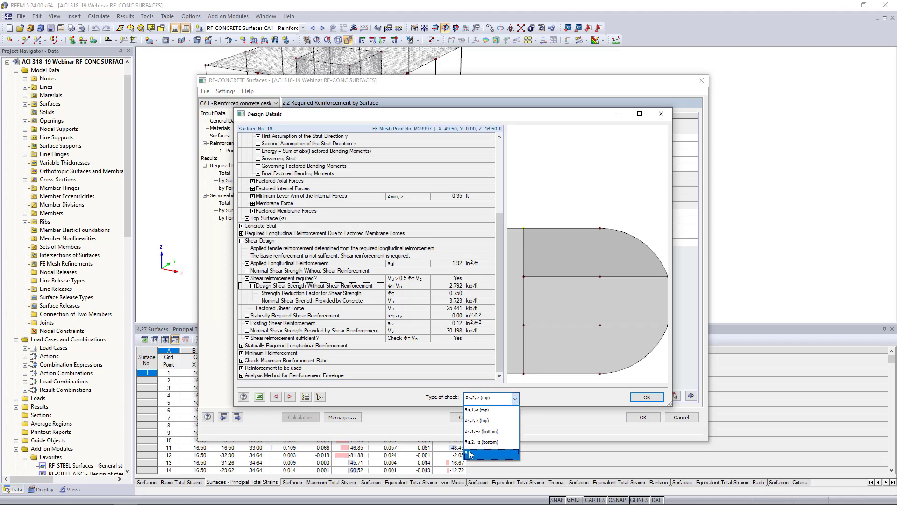
left_click(406, 397)
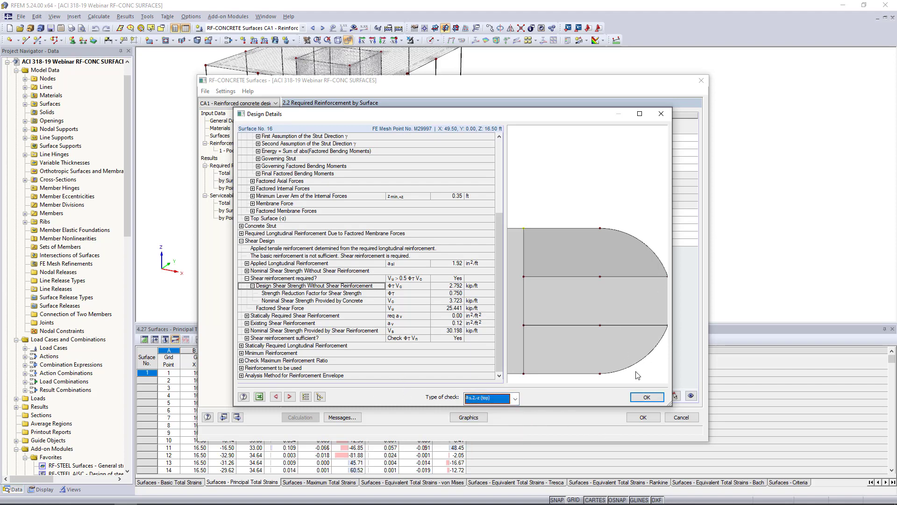
left_click(662, 115)
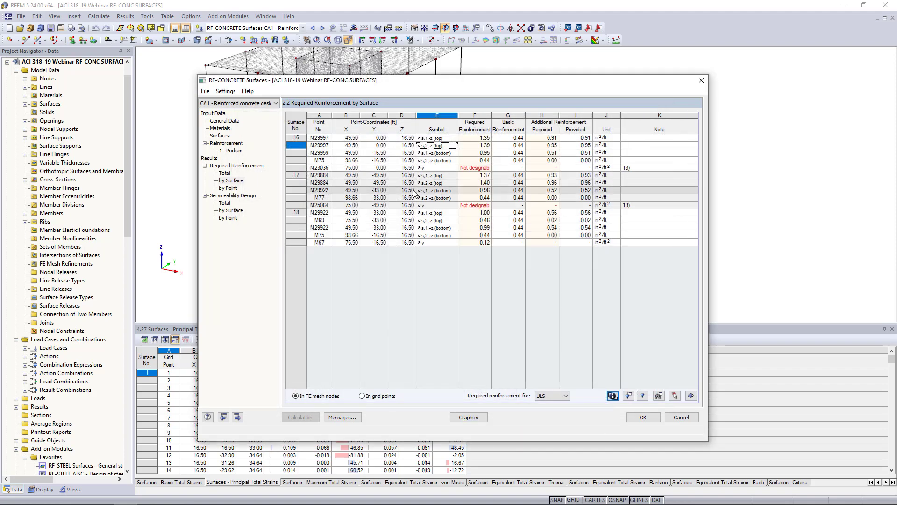
- Review the serviceability design in total and by surface, inspecting surface 16's local deformation and steel bar spacing checks
left_click(224, 203)
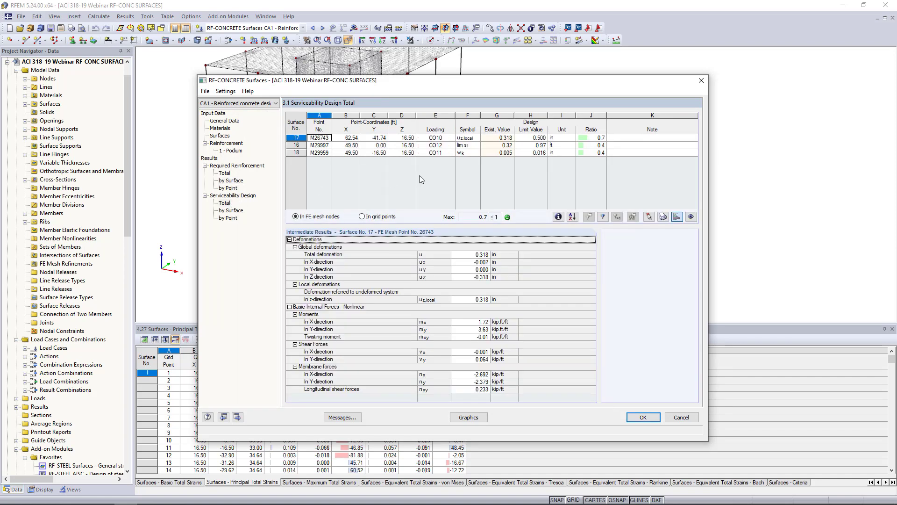
left_click(231, 211)
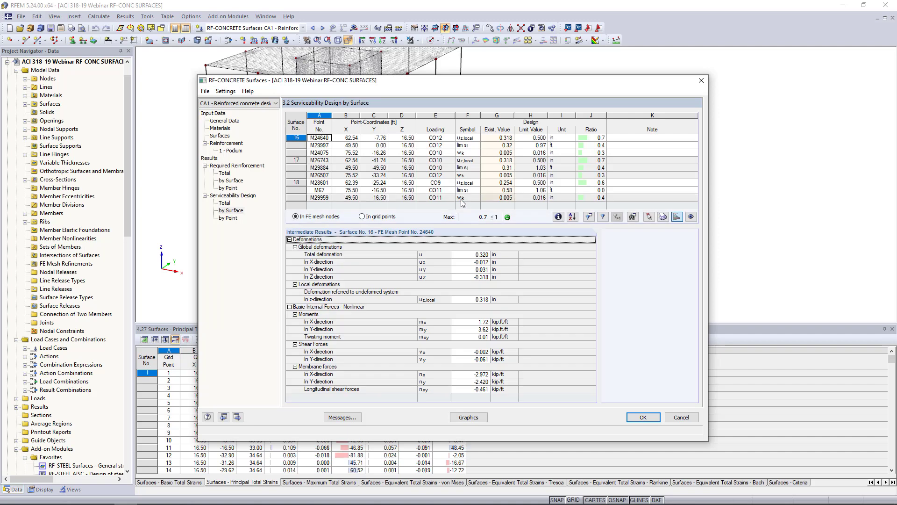
left_click(490, 139)
left_click(497, 146)
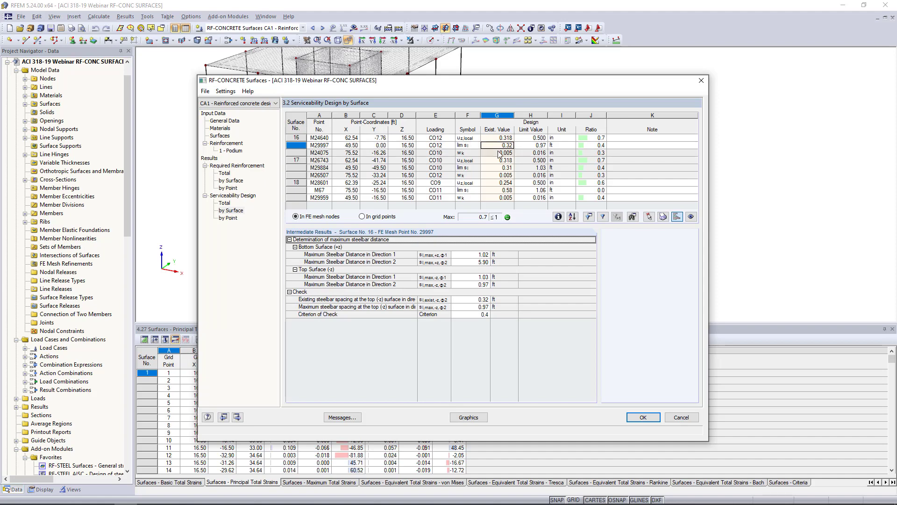
- Examine surface 16's crack width check and the available types of check in its design details, and close them
left_click(499, 153)
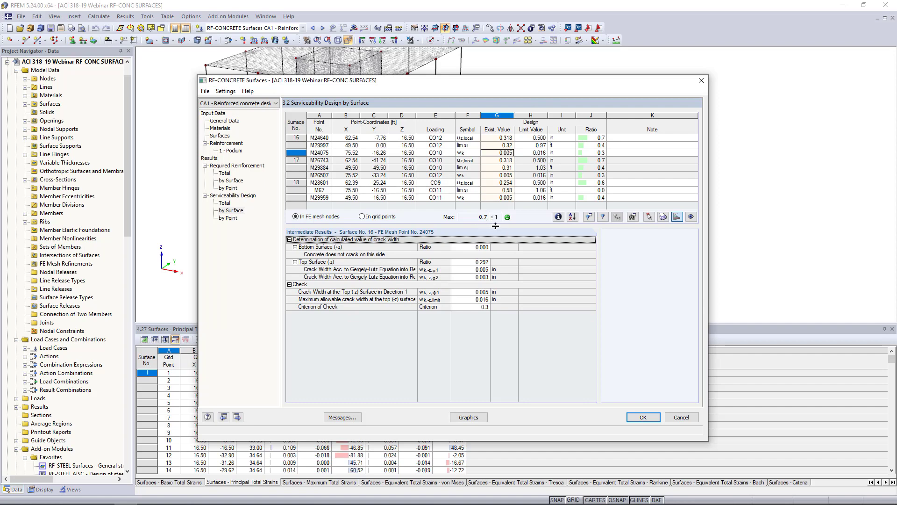
left_click(558, 217)
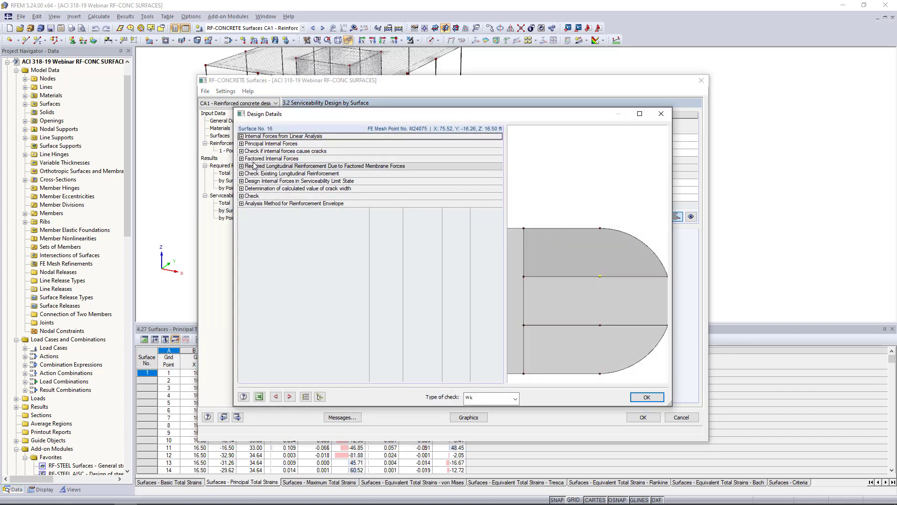
left_click(494, 398)
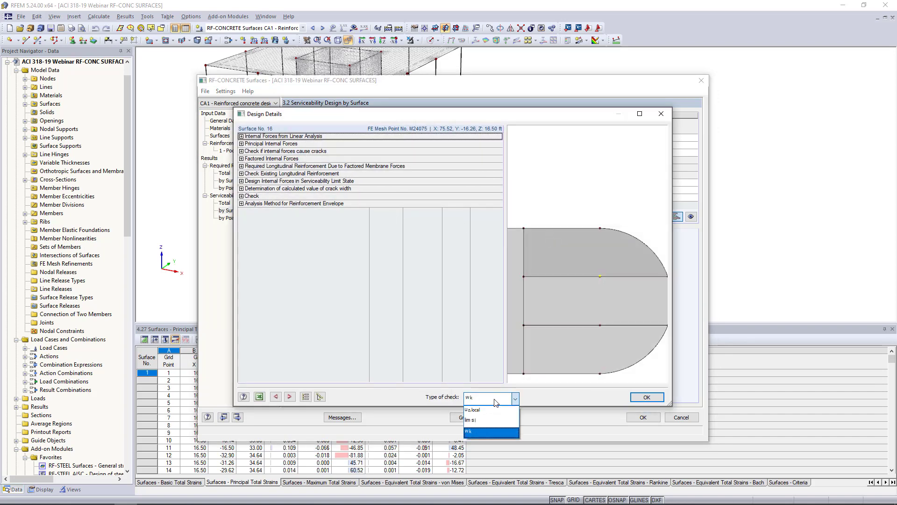
left_click(390, 242)
left_click(242, 197)
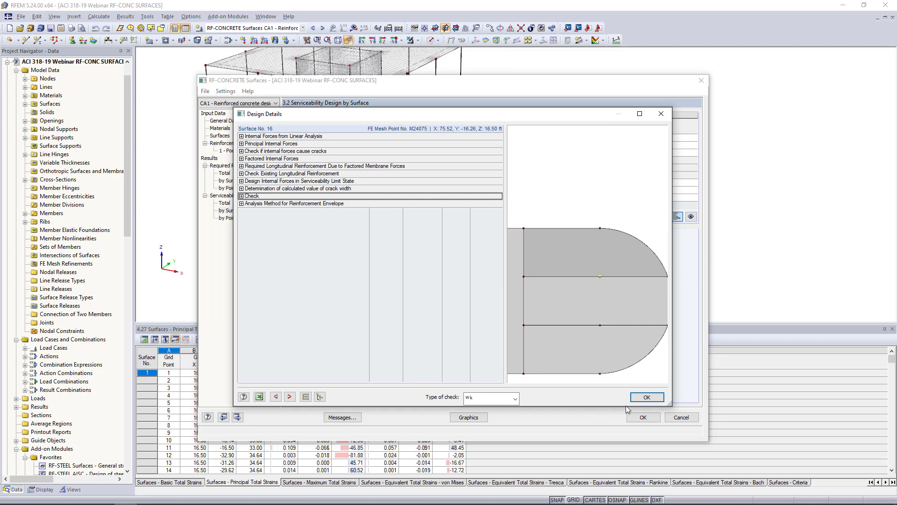
left_click(647, 397)
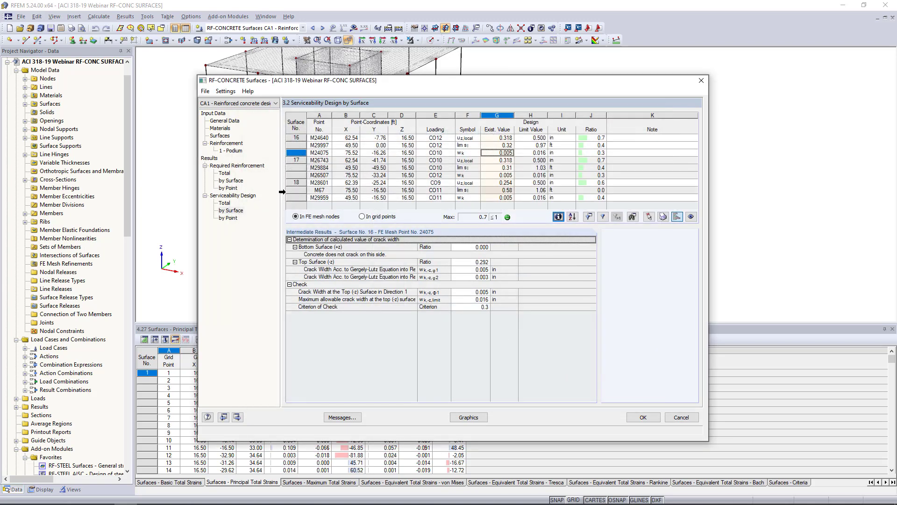
- Inspect surface 16's non-designable shear reinforcement entry in the total required reinforcement and switch to the graphical results
left_click(229, 176)
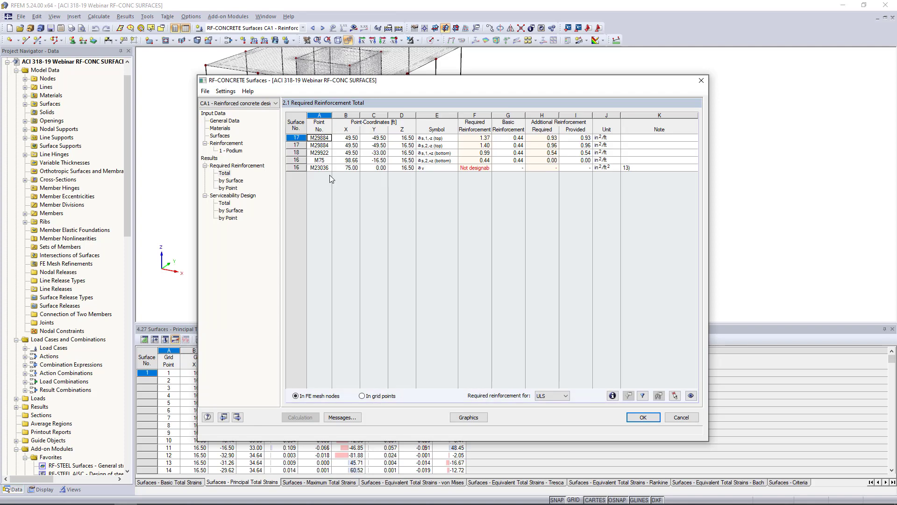
left_click(468, 172)
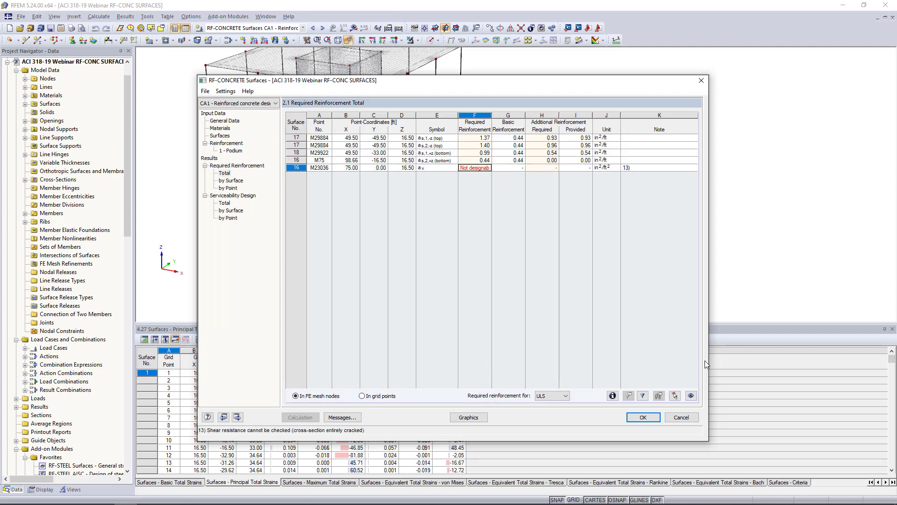
left_click(479, 421)
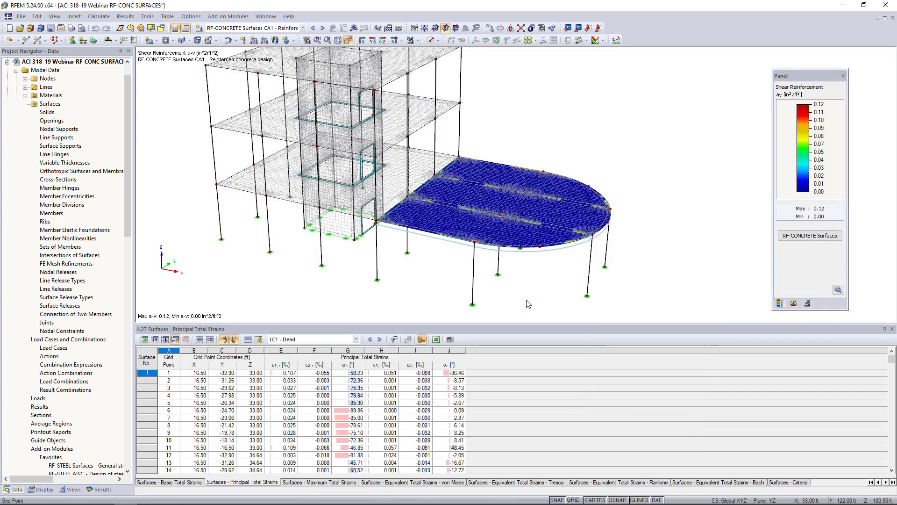
- Display the required longitudinal reinforcement for the top surface in direction 1 on the podium slab and inspect its distribution
middle_click_drag(526, 253, 481, 252)
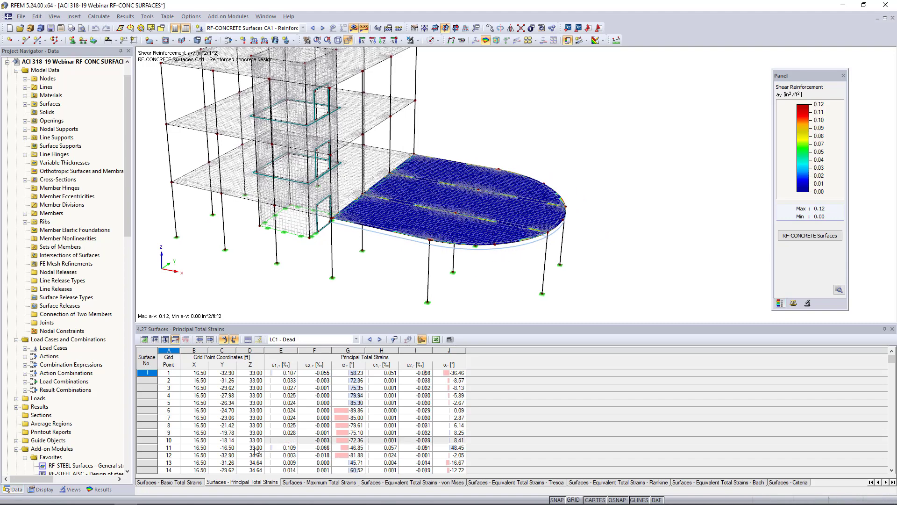
left_click(100, 489)
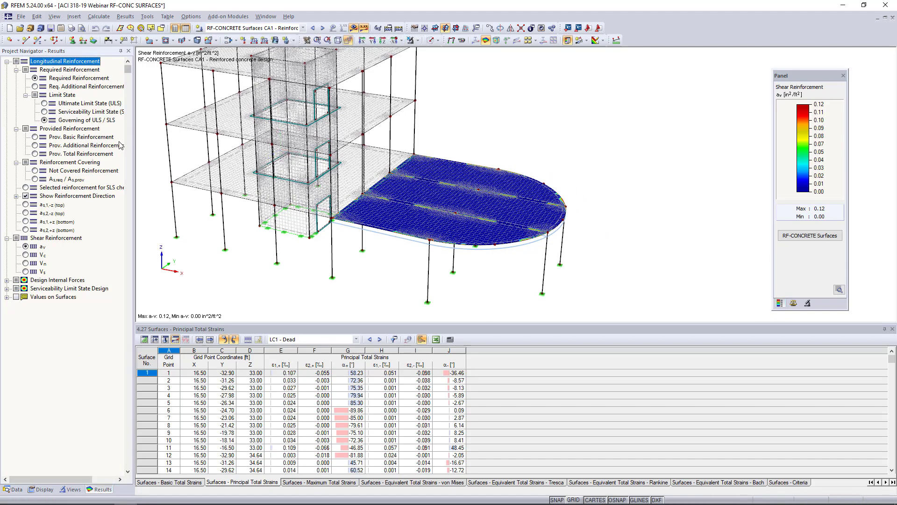
left_click(35, 78)
scroll(433, 210, "up", 1)
scroll(434, 210, "up", 4)
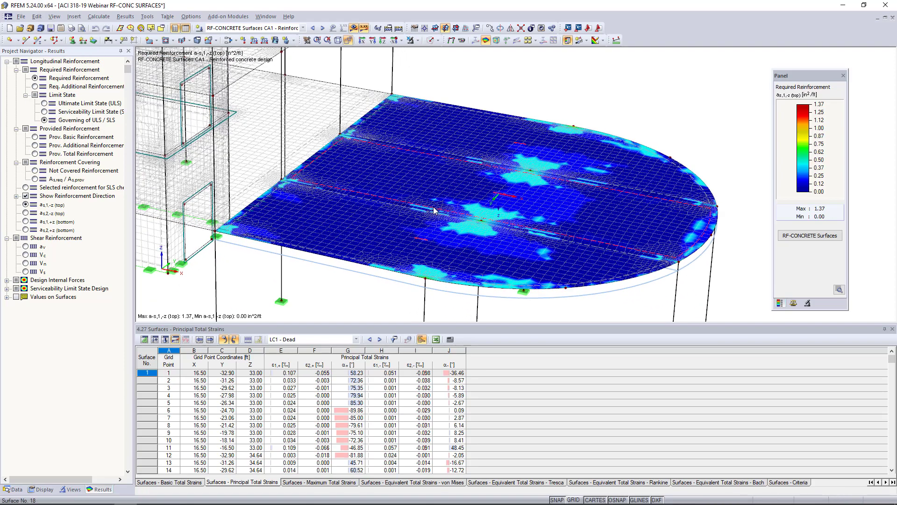
middle_click_drag(436, 209, 403, 179)
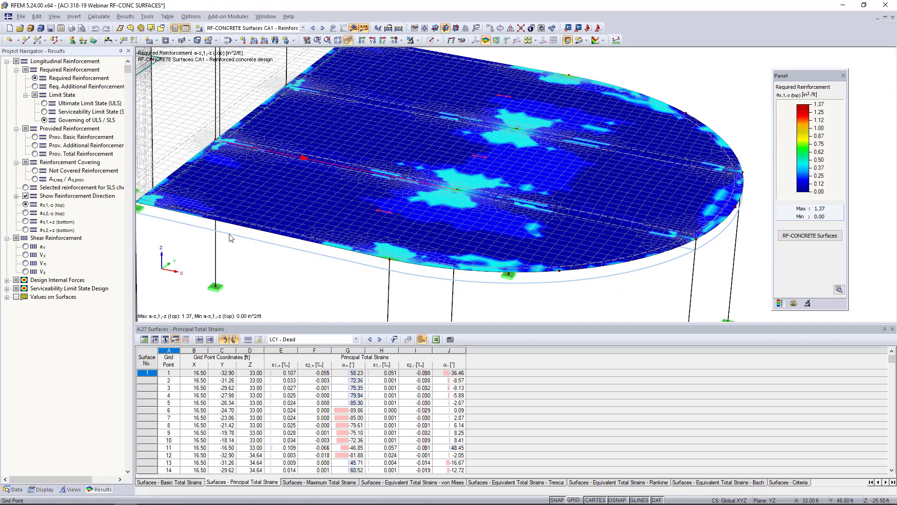
- Display the required top reinforcement in direction 2 and inspect the reinforcement direction marker on the slab
left_click(26, 213)
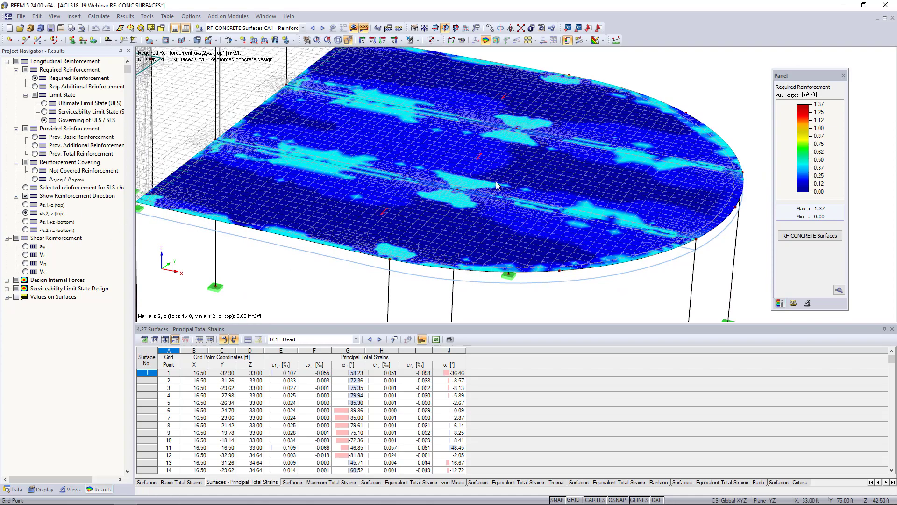
scroll(479, 159, "up", 3)
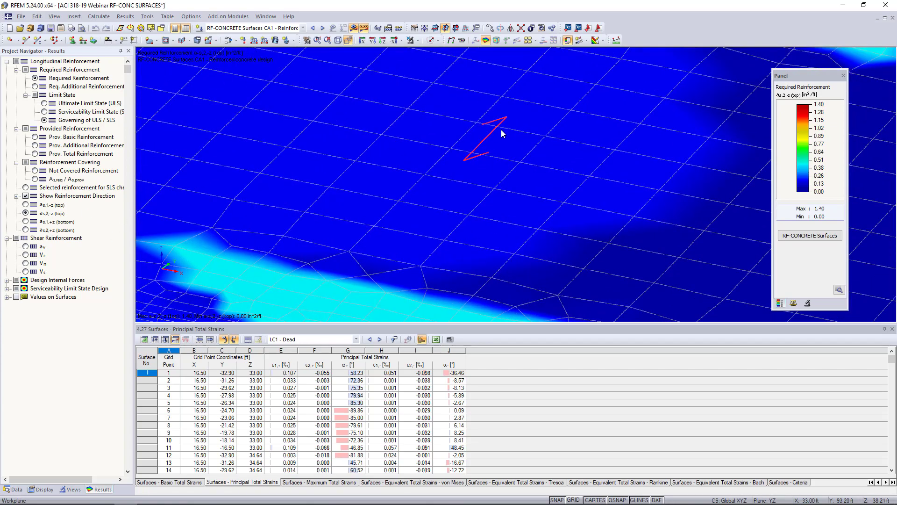
scroll(496, 137, "up", 2)
scroll(496, 137, "down", 5)
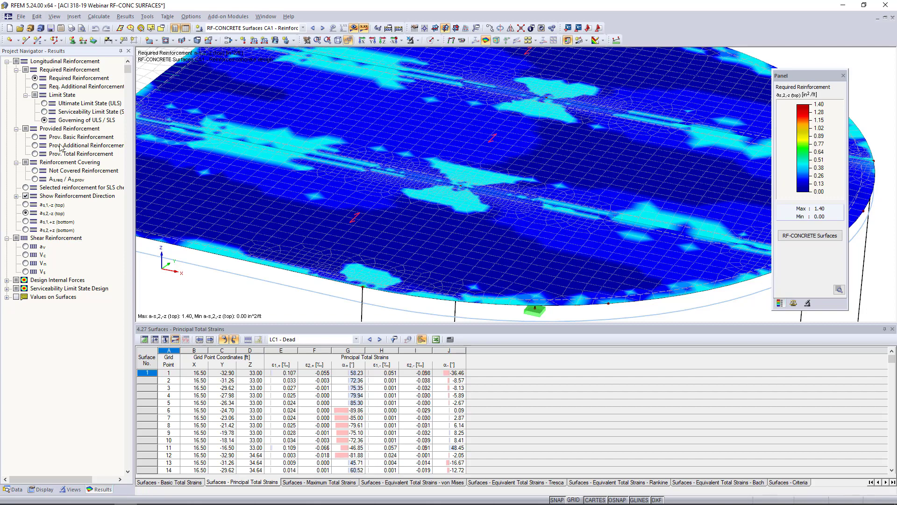
- Display the required shear reinforcement a-v on the podium slab and inspect the concentration at the edge column
left_click(26, 246)
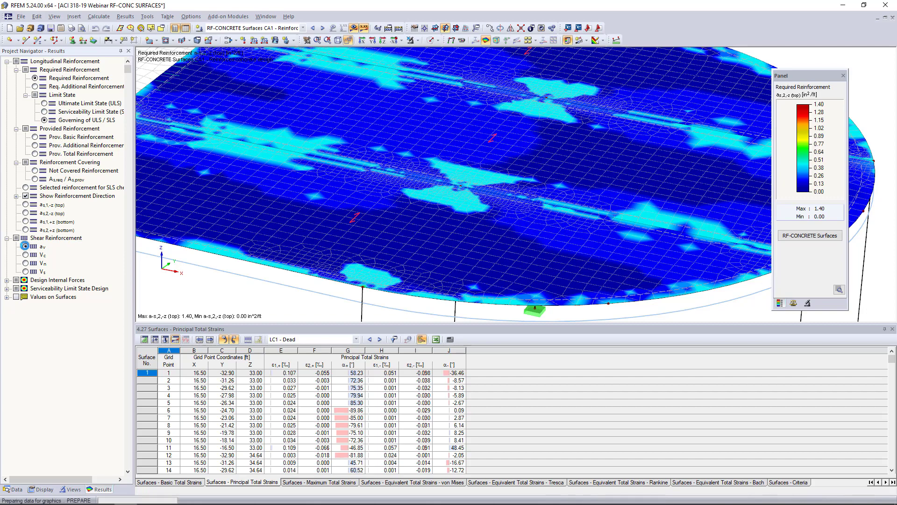
scroll(323, 257, "down", 2)
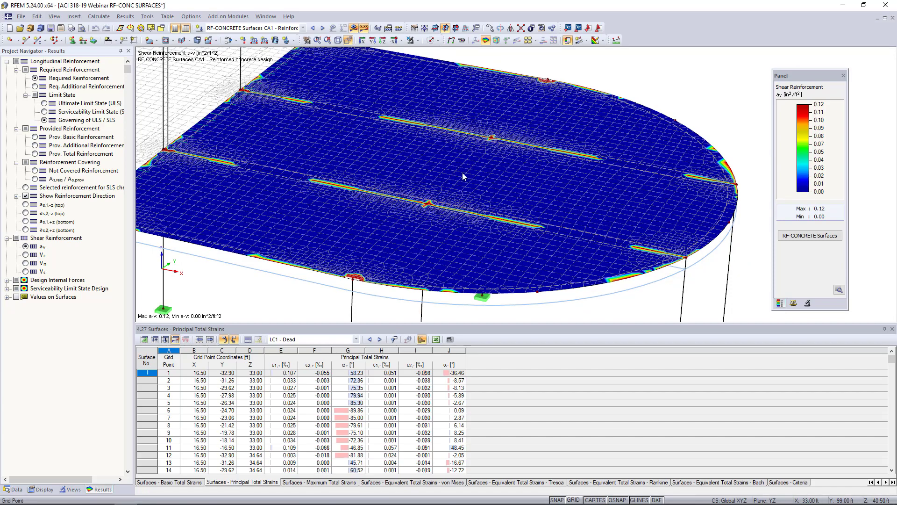
middle_click_drag(441, 195, 468, 145, "ctrl")
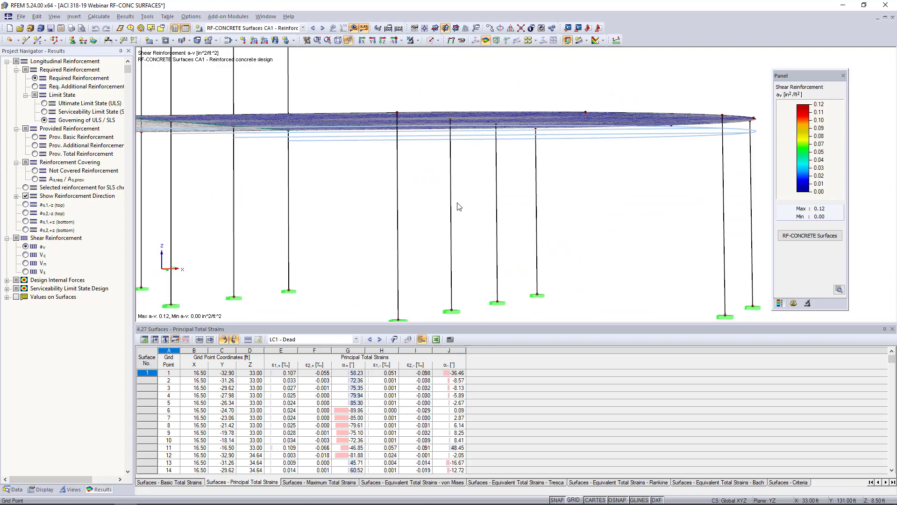
middle_click_drag(489, 184, 508, 160, "ctrl")
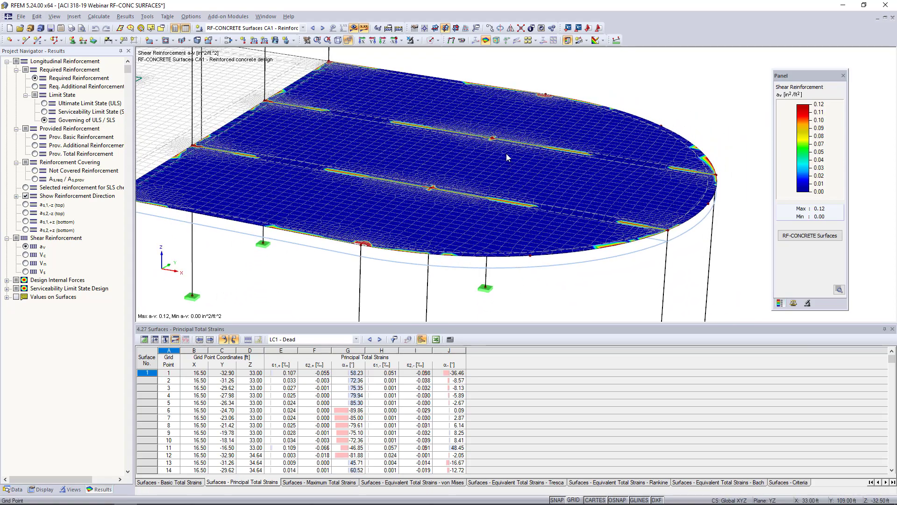
scroll(560, 98, "up", 6)
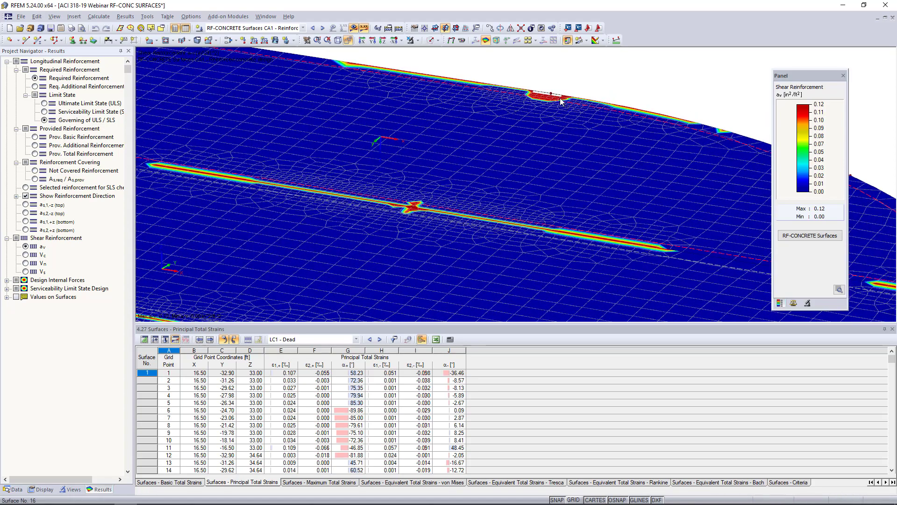
scroll(560, 97, "up", 4)
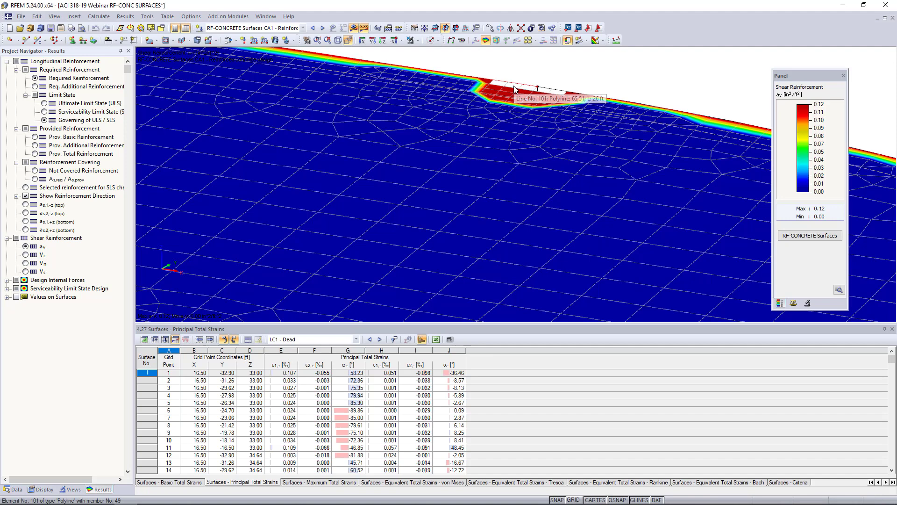
scroll(514, 88, "up", 2)
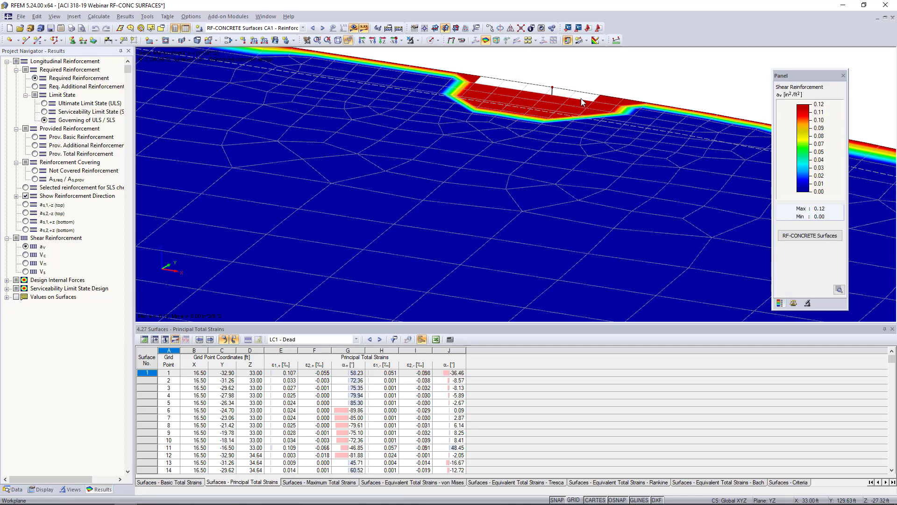
- Hide the results, inspect the column heads in the solid transparent display model, and return to the wireframe display
left_click(354, 28)
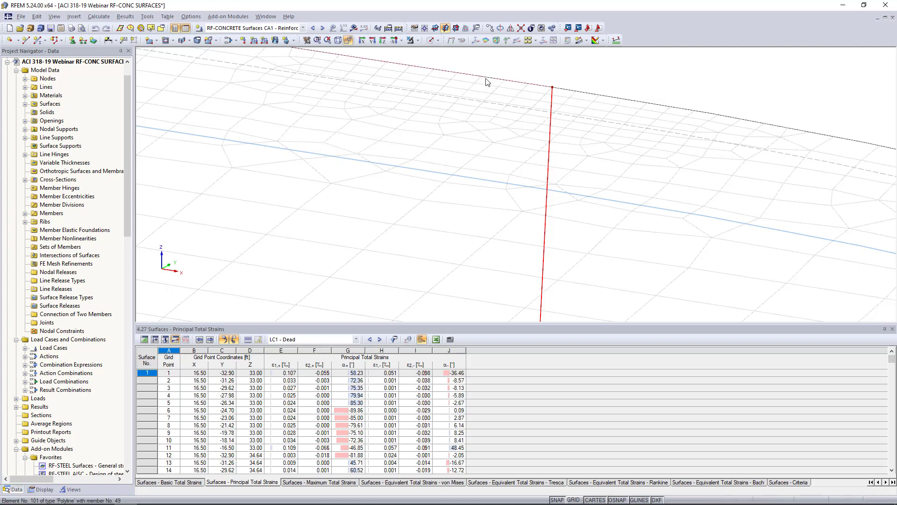
left_click(431, 40)
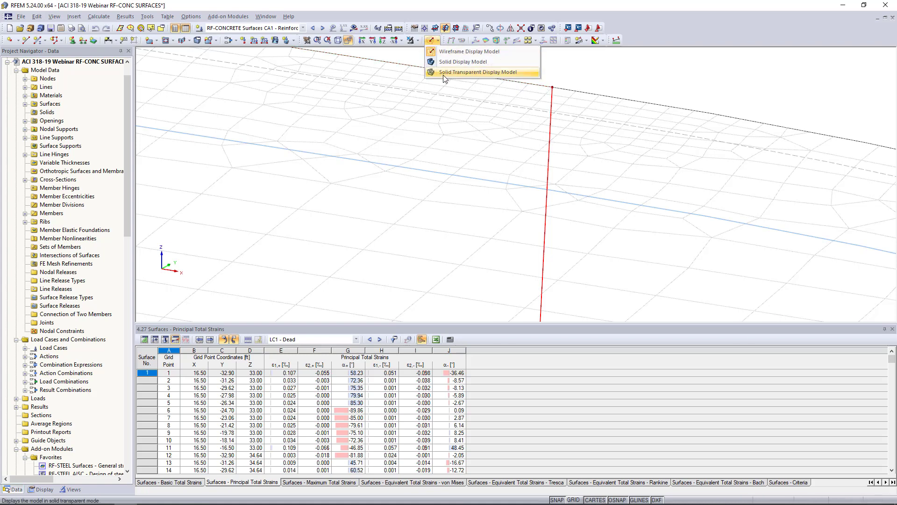
left_click(443, 74)
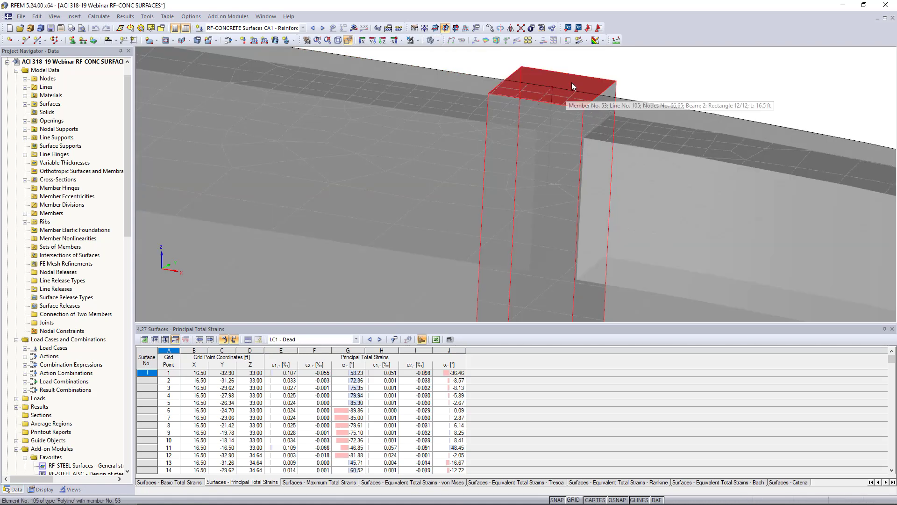
scroll(571, 82, "down", 5)
scroll(465, 169, "up", 3)
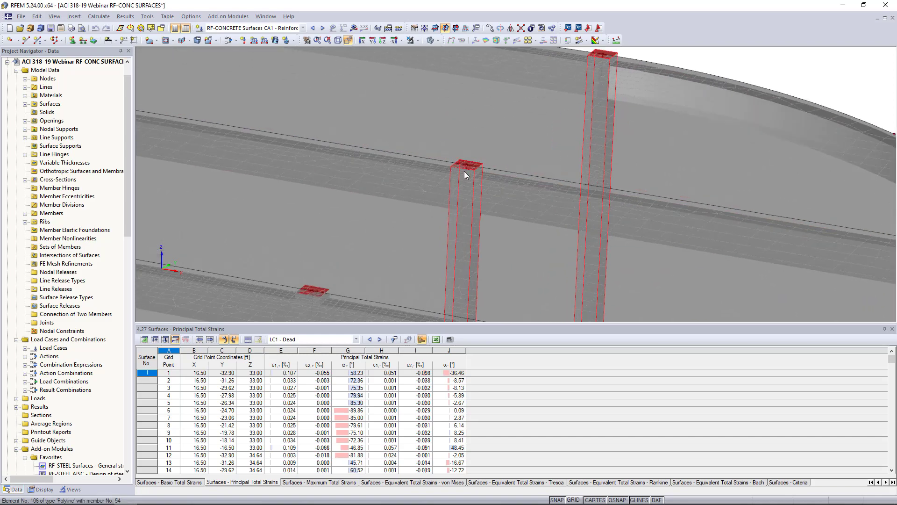
left_click(438, 41)
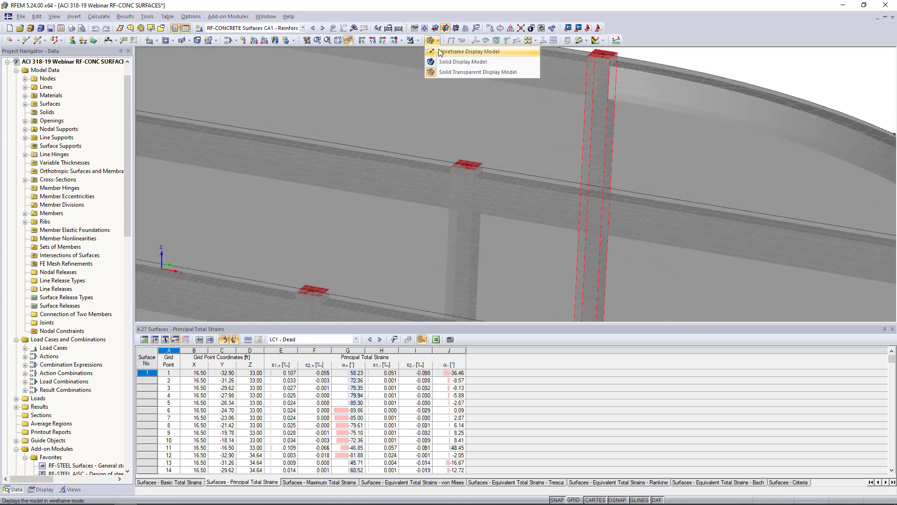
left_click(468, 51)
scroll(488, 135, "down", 3)
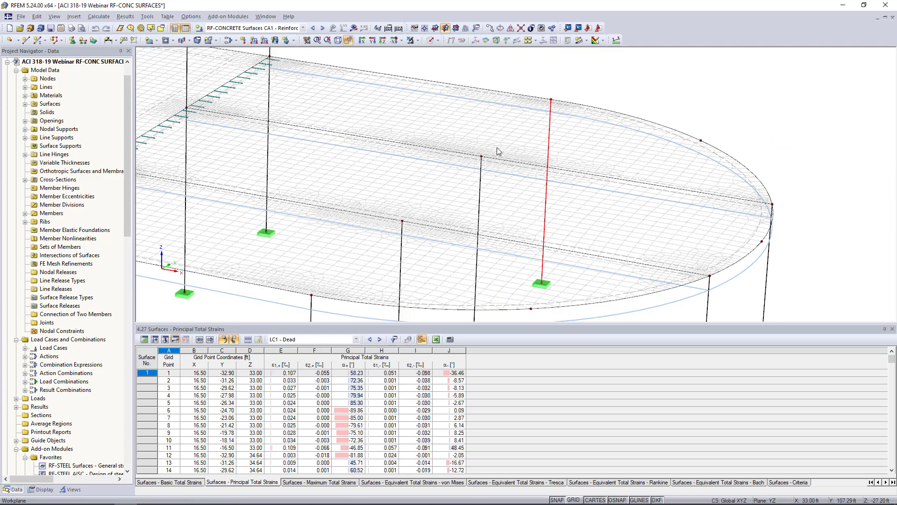
- Start a new average region and assign surface 17 to it by picking the surface in the model
middle_click_drag(422, 208, 489, 184)
scroll(489, 184, "down", 1)
middle_click_drag(433, 203, 517, 232, "ctrl")
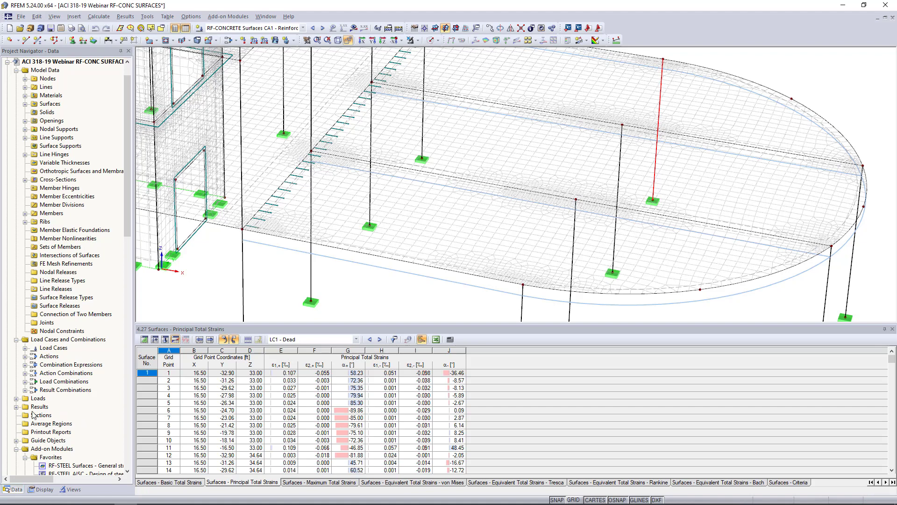
scroll(38, 427, "down", 3)
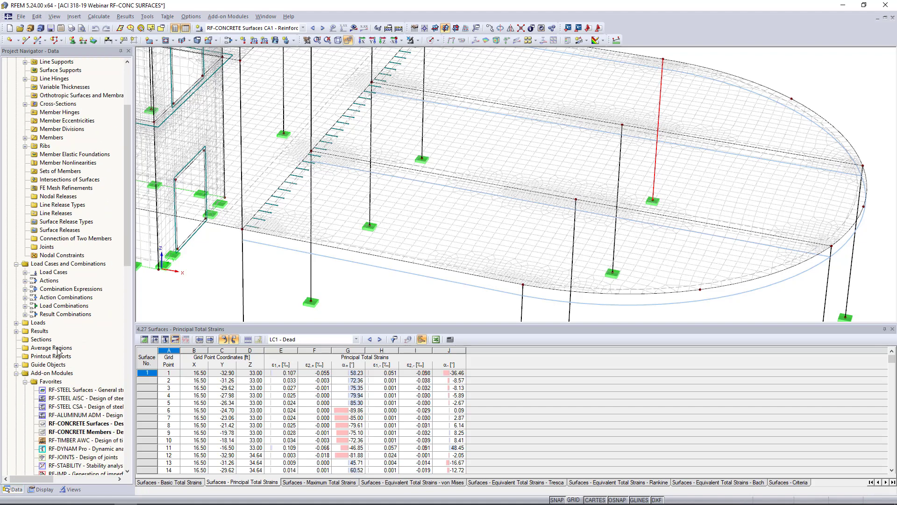
right_click(58, 352)
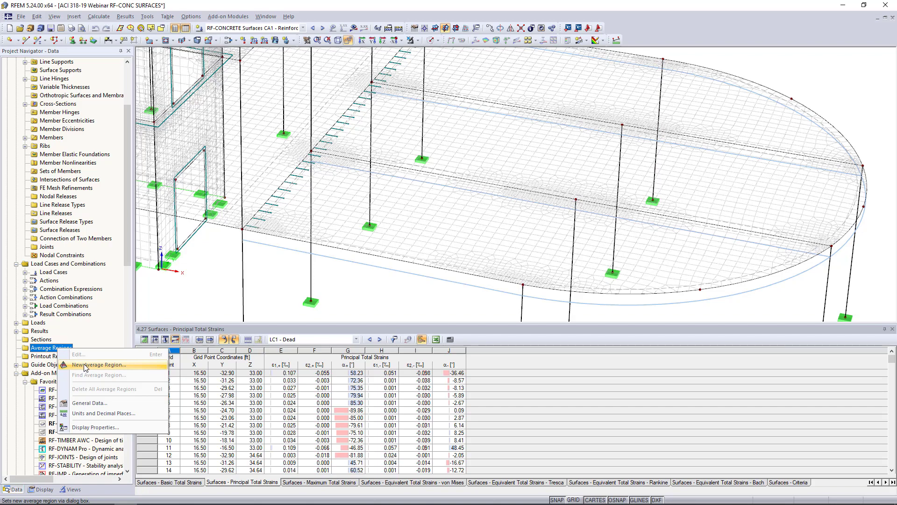
left_click(86, 365)
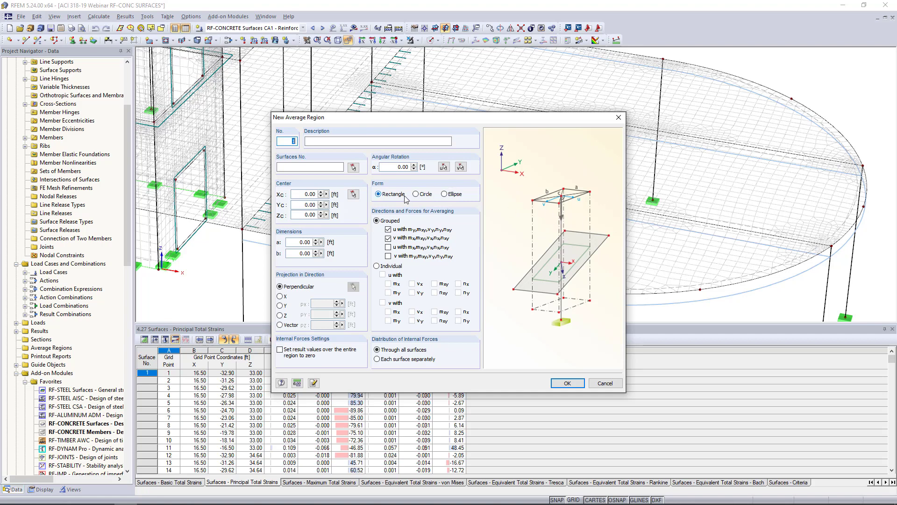
left_click(353, 167)
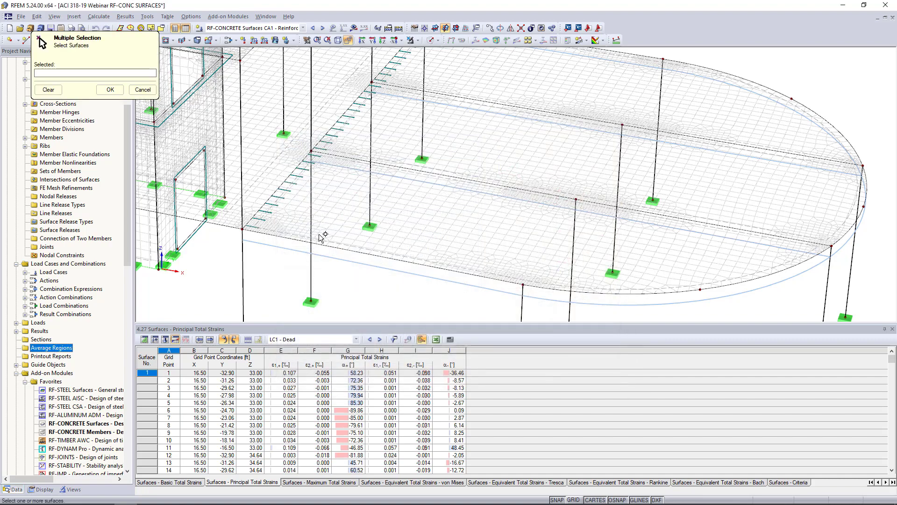
left_click(319, 238)
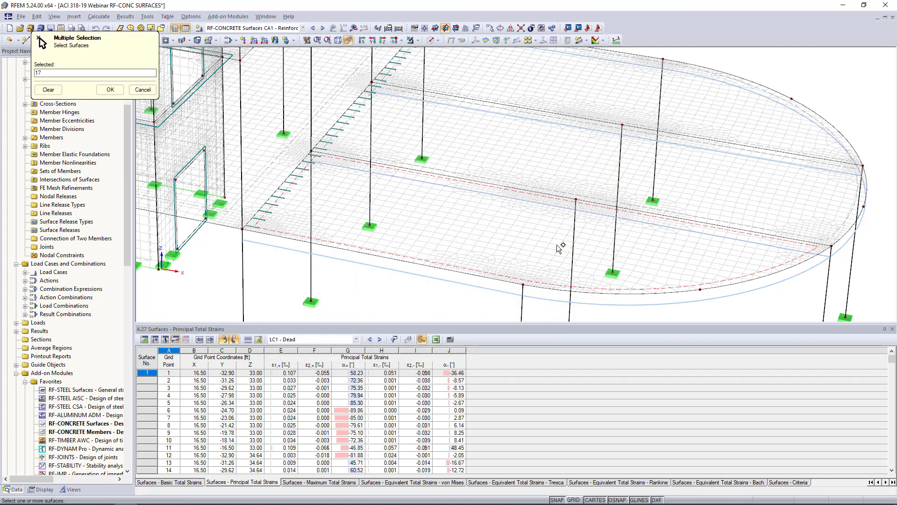
left_click(111, 89)
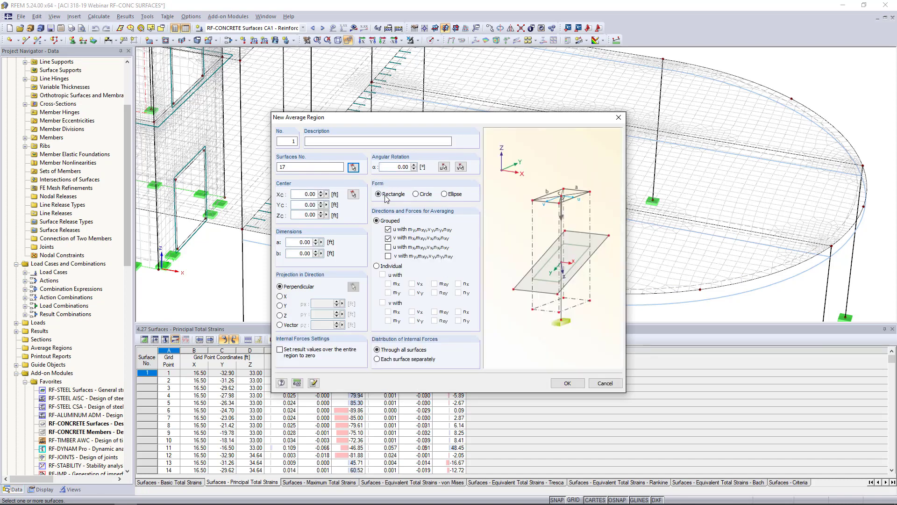
- Define the average region as 1.00 by 1.00 ft centered at the edge column node (49.50, -49.50, 16.50), averaging all four grouped force options, and create it
double_click(299, 242)
left_click(353, 194)
left_click(243, 229)
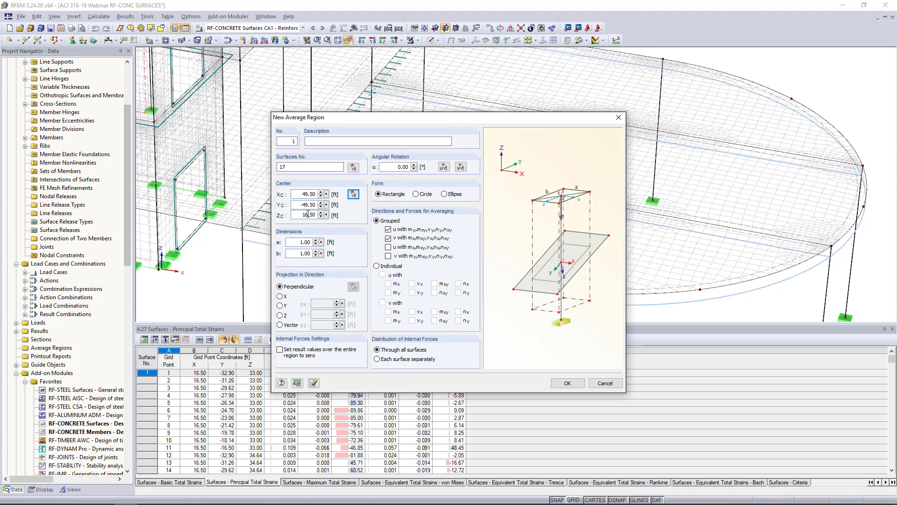
left_click(388, 248)
left_click(567, 383)
- Copy the new average region to the next column along the hinged slab edge, at node 59
scroll(246, 227, "up", 5)
scroll(327, 257, "up", 3)
scroll(326, 257, "down", 3)
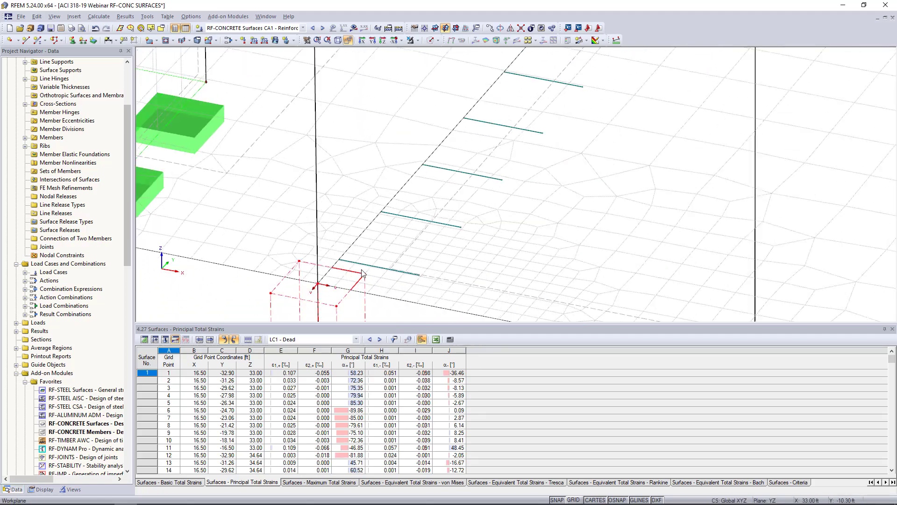
scroll(367, 268, "down", 5)
scroll(369, 268, "up", 5)
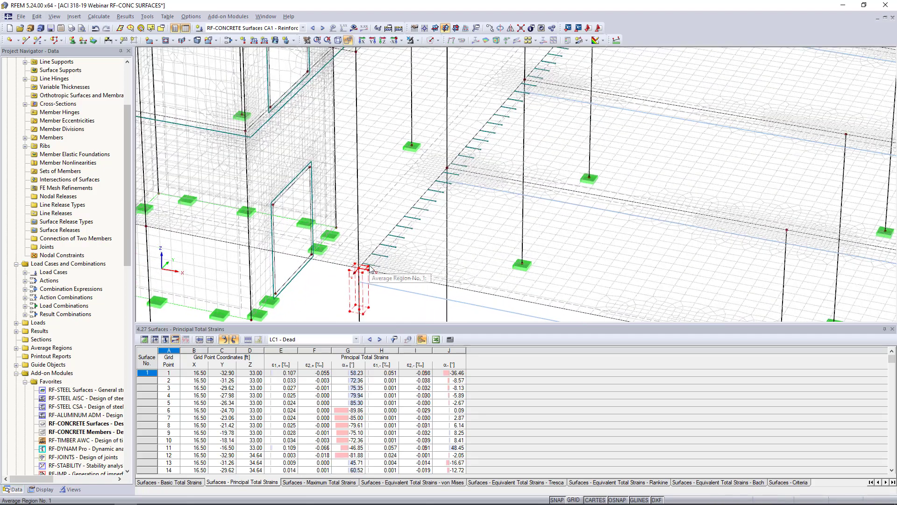
left_click_drag(353, 270, 496, 113, "ctrl")
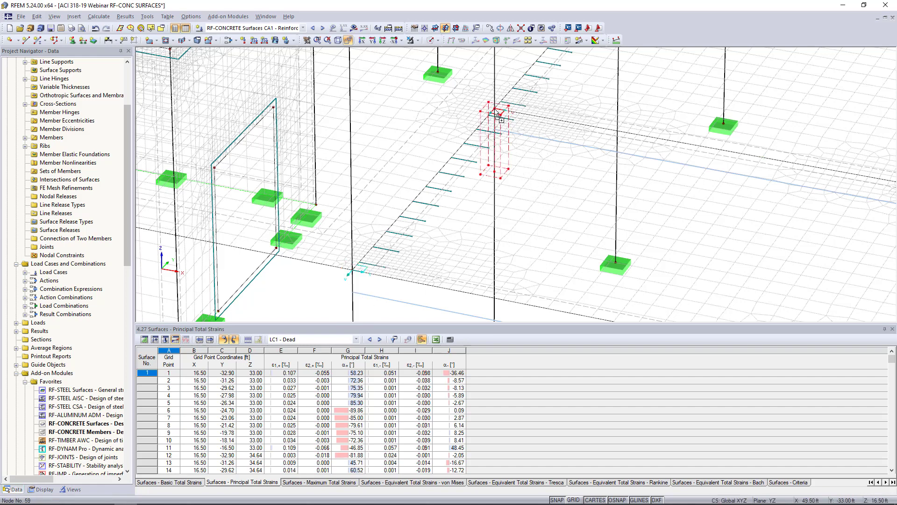
- Assign surfaces 17 and 18 to the average region at node 59 by picking surface 18 in addition
scroll(532, 123, "up", 1)
middle_click_drag(532, 123, 466, 160)
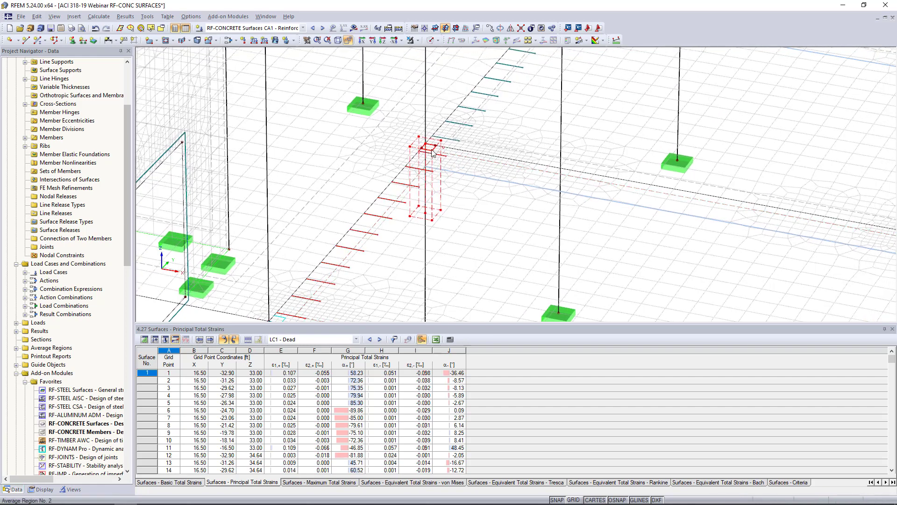
double_click(434, 153)
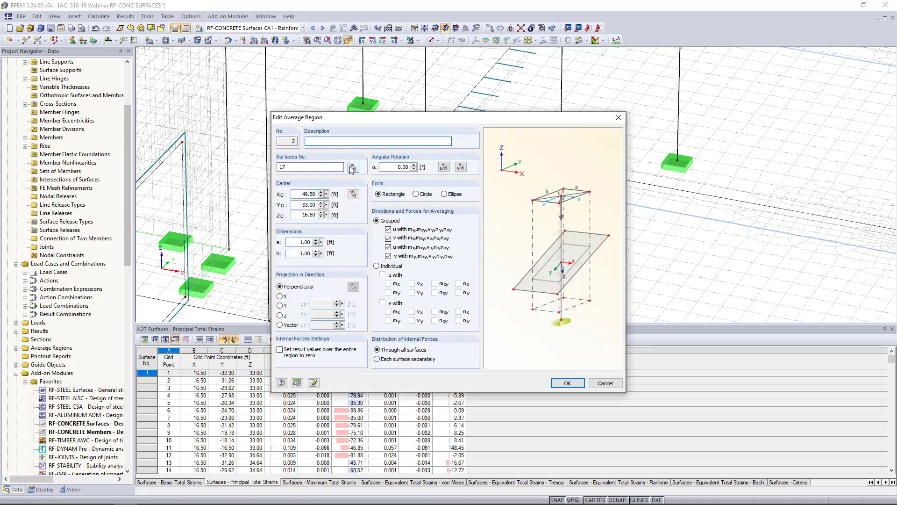
left_click(353, 167)
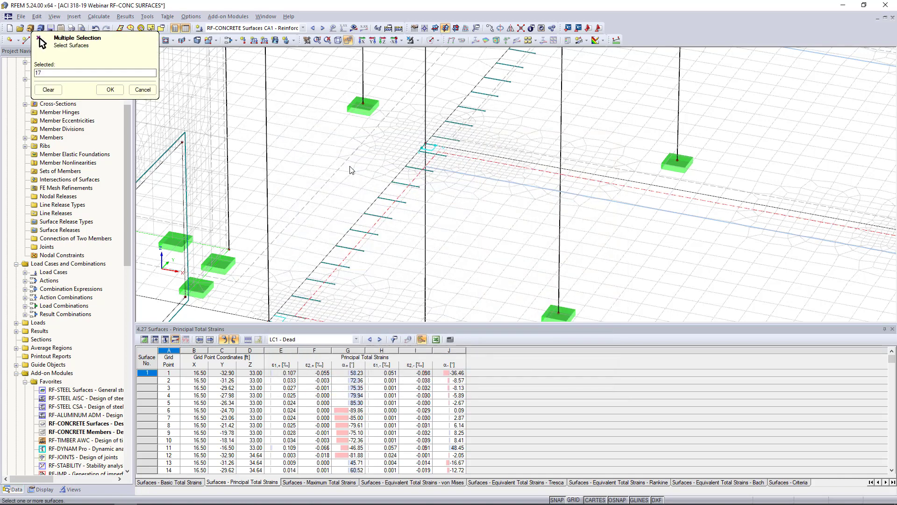
left_click(480, 145)
left_click(111, 89)
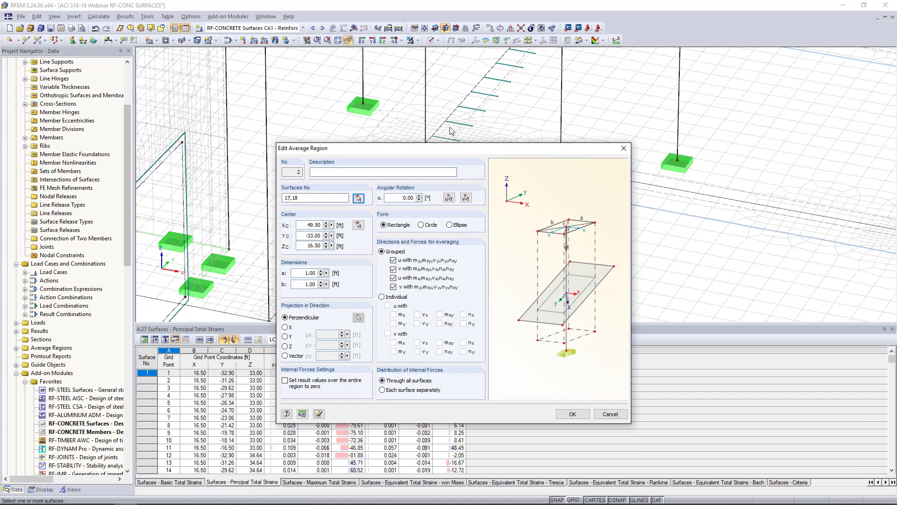
left_click(567, 383)
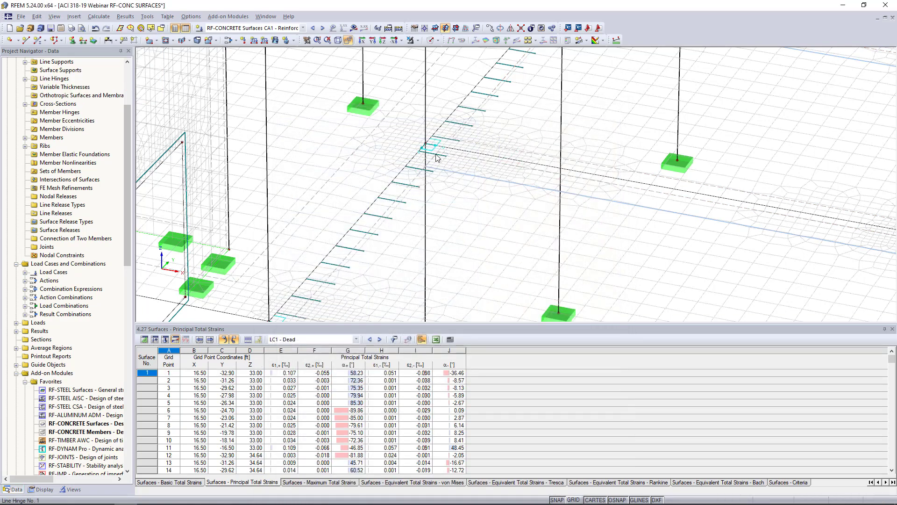
- Copy the average region from node 59 to the third column along the hinged slab edge, at Y -16.50 ft
middle_click_drag(567, 142, 326, 246)
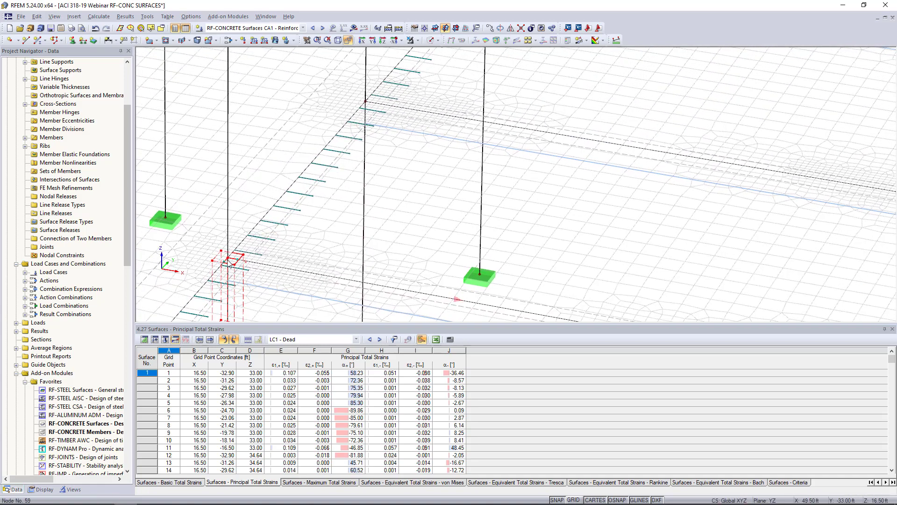
left_click_drag(233, 257, 364, 103, "ctrl")
double_click(373, 109)
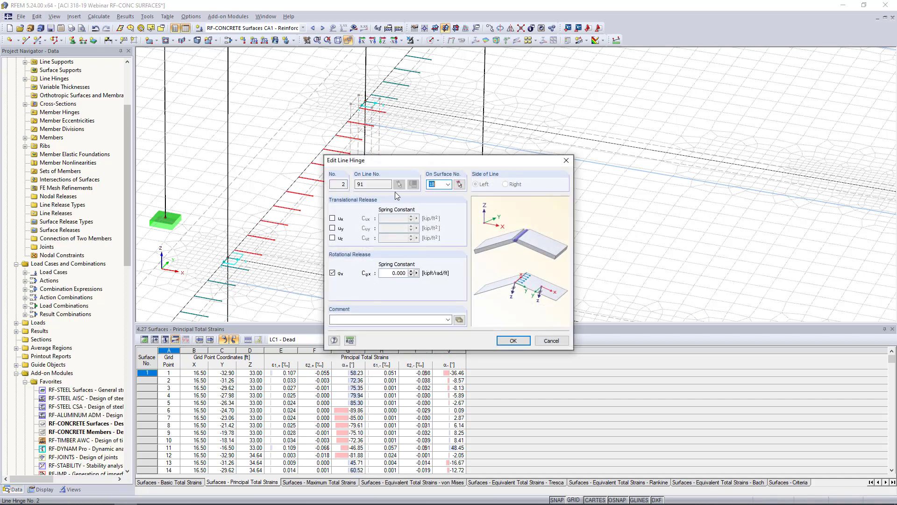
left_click(566, 161)
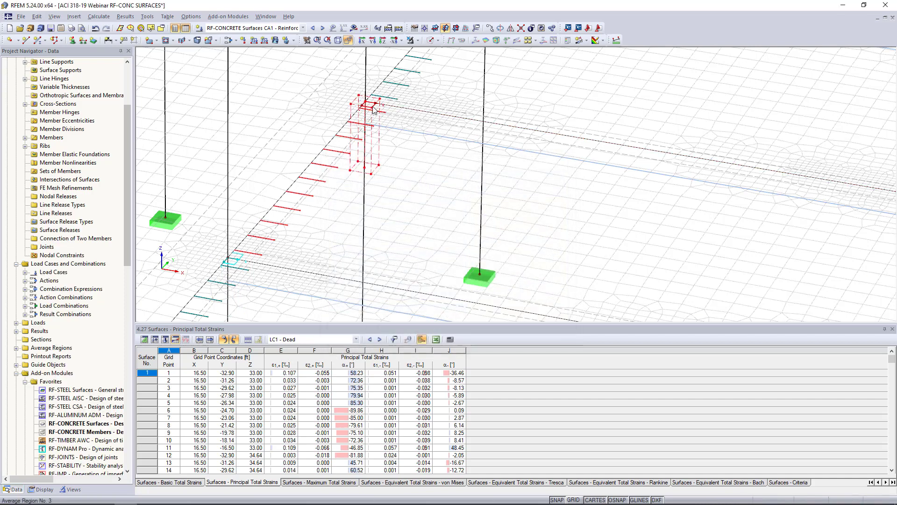
- Replace the surfaces of the third column's average region with surfaces 16 and 18
double_click(373, 108)
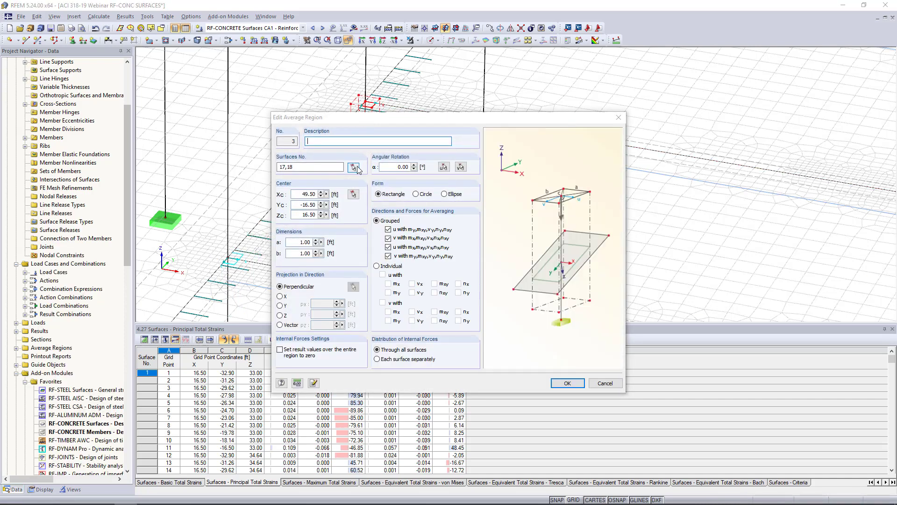
left_click(355, 168)
left_click(52, 90)
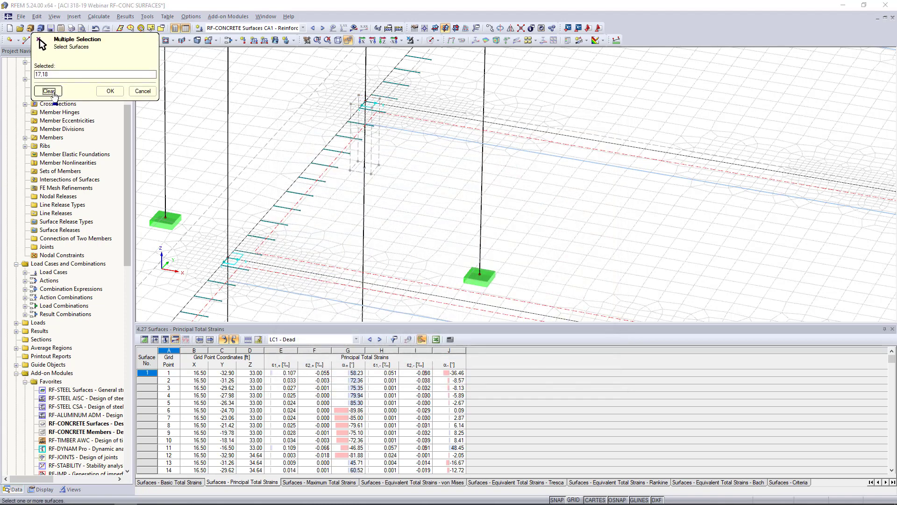
left_click(456, 115)
left_click(110, 91)
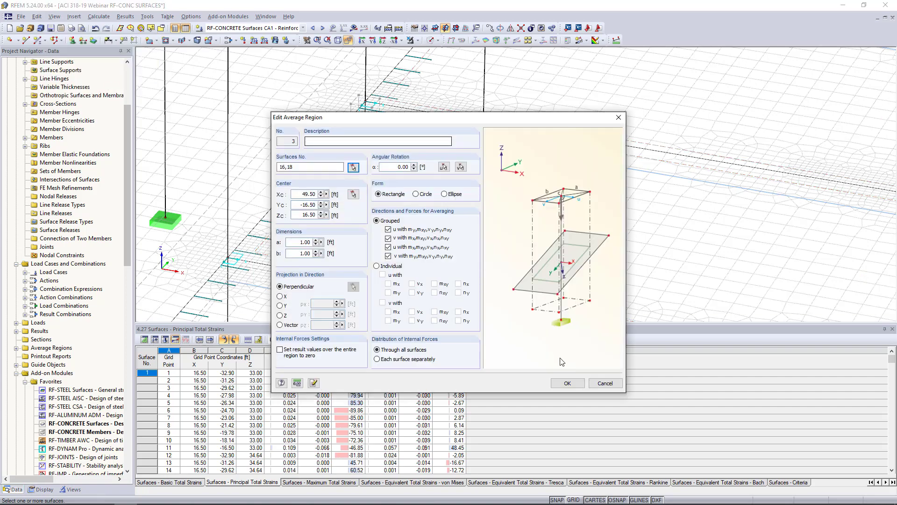
left_click(685, 381)
- Copy the average region to the fourth column of the hinged edge at Y 0.00 ft and assign only surface 16 to it
middle_click_drag(491, 146, 394, 282)
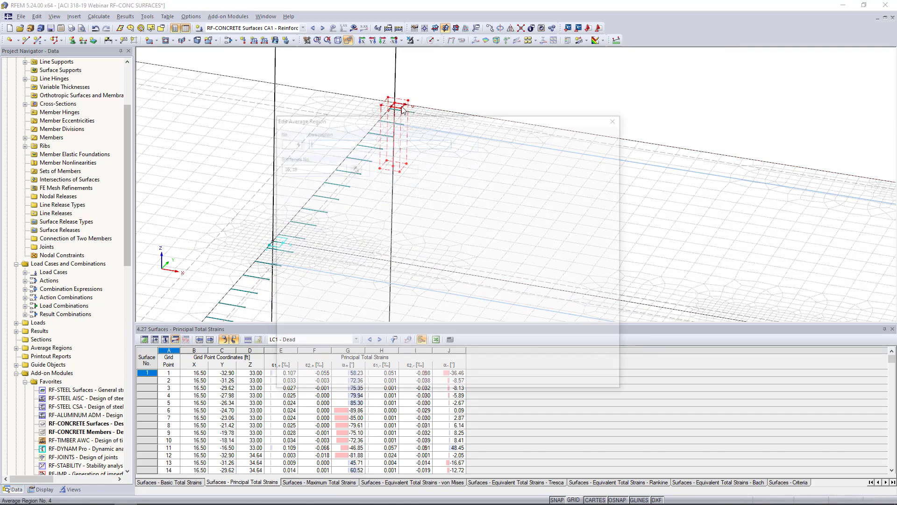
double_click(403, 109)
left_click(354, 166)
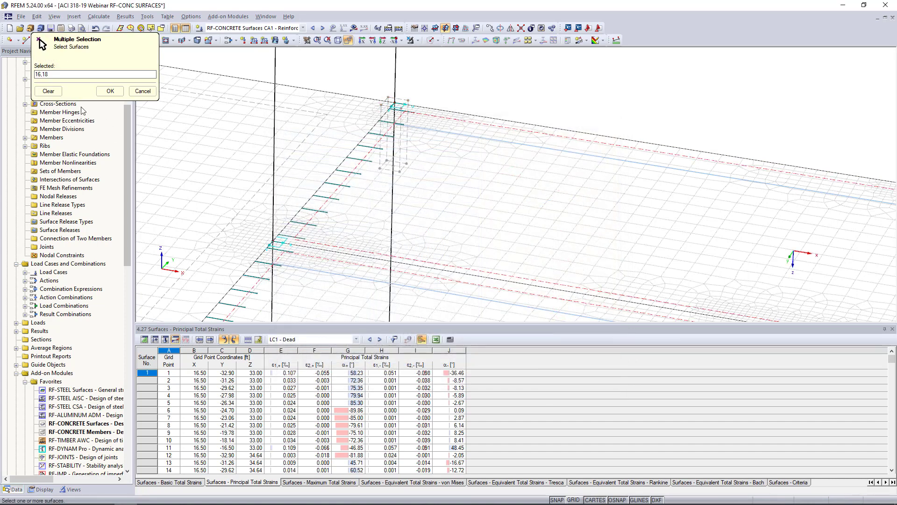
left_click(48, 91)
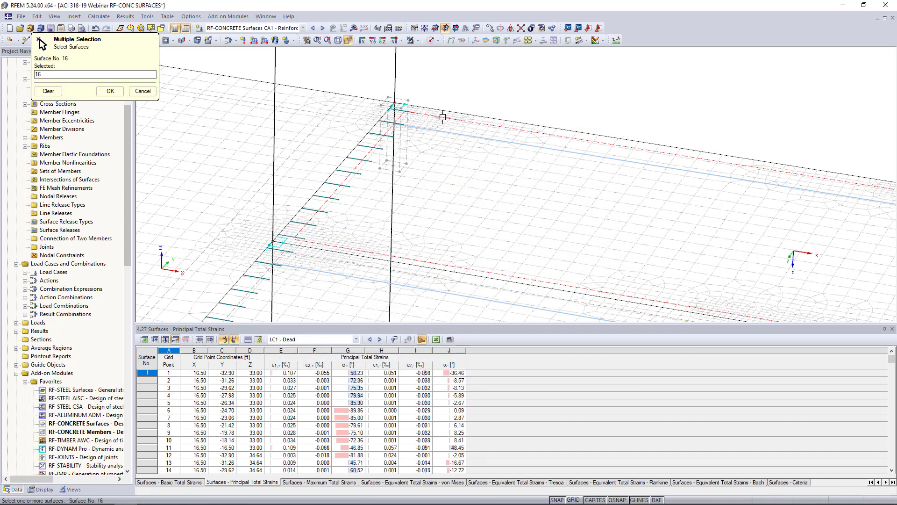
left_click(111, 92)
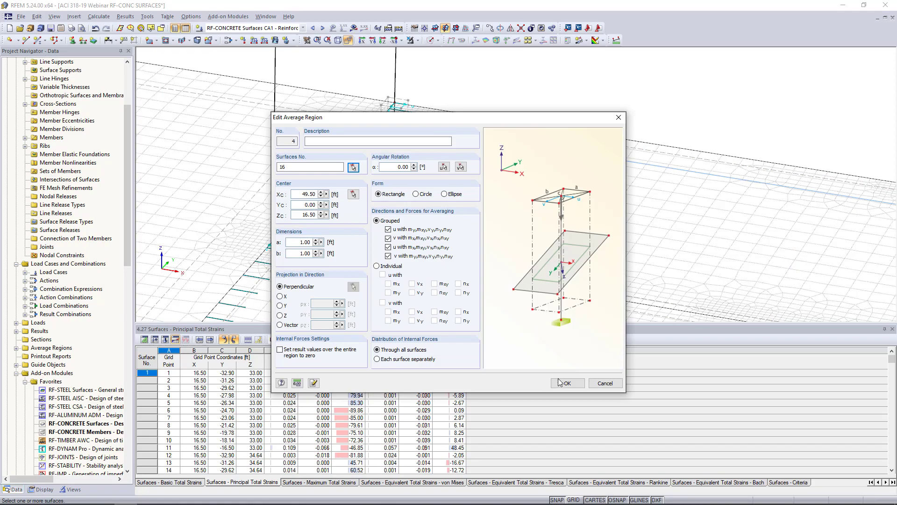
left_click(558, 381)
- Select the four average regions along the hinged edge and copy them to the middle row of podium columns
scroll(443, 189, "down", 5)
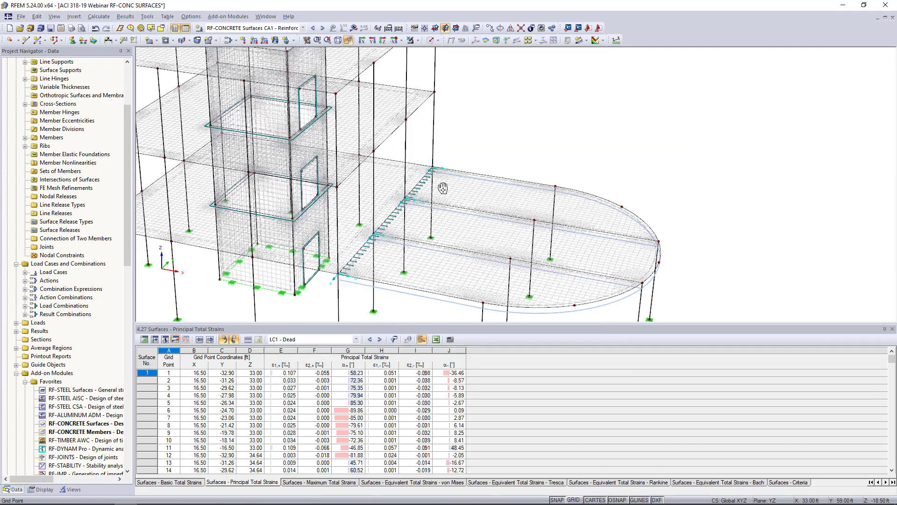
scroll(376, 254, "up", 5)
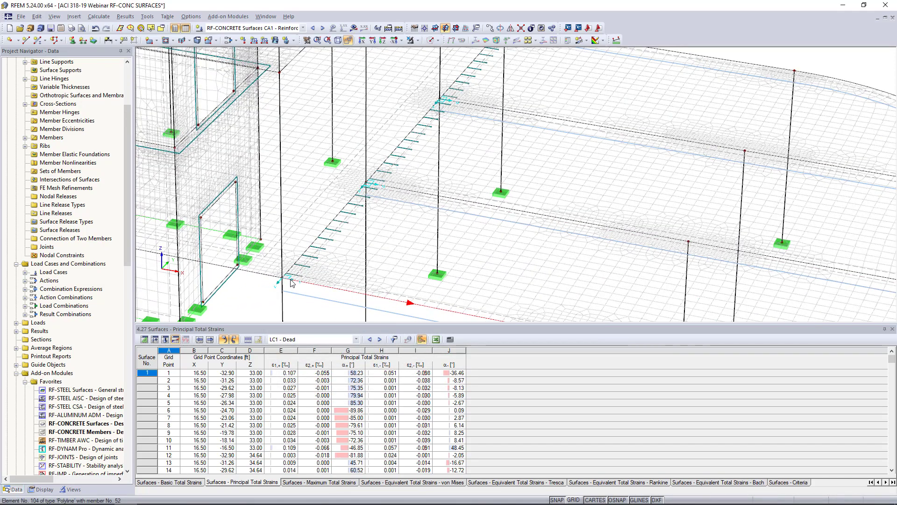
left_click(289, 275)
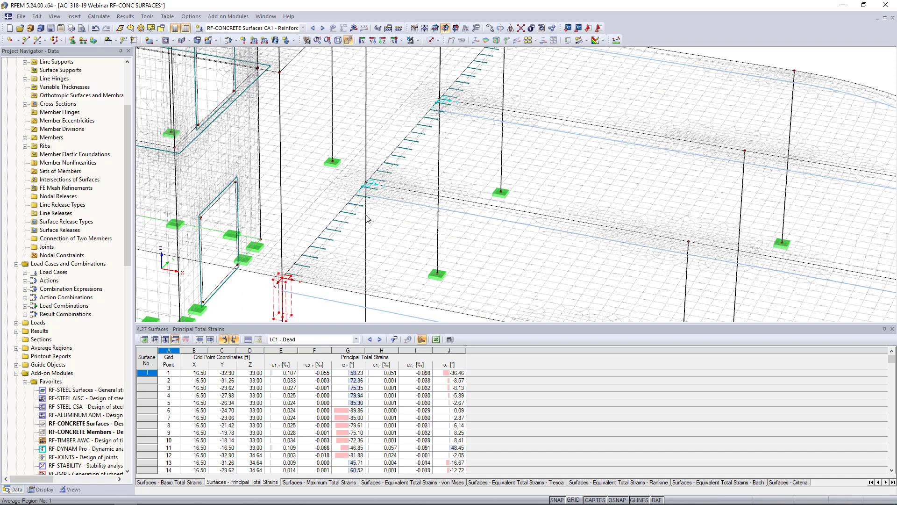
left_click(371, 185)
left_click(445, 101)
middle_click_drag(522, 98, 478, 172)
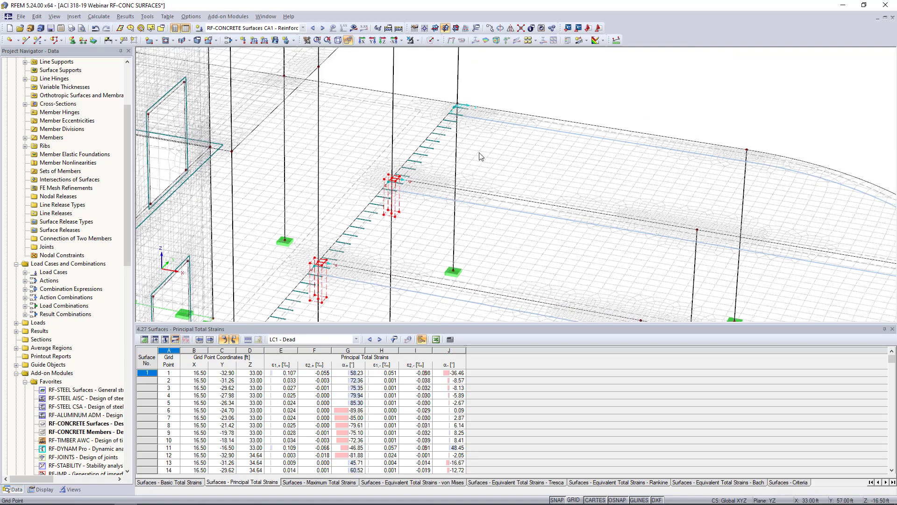
left_click(467, 109)
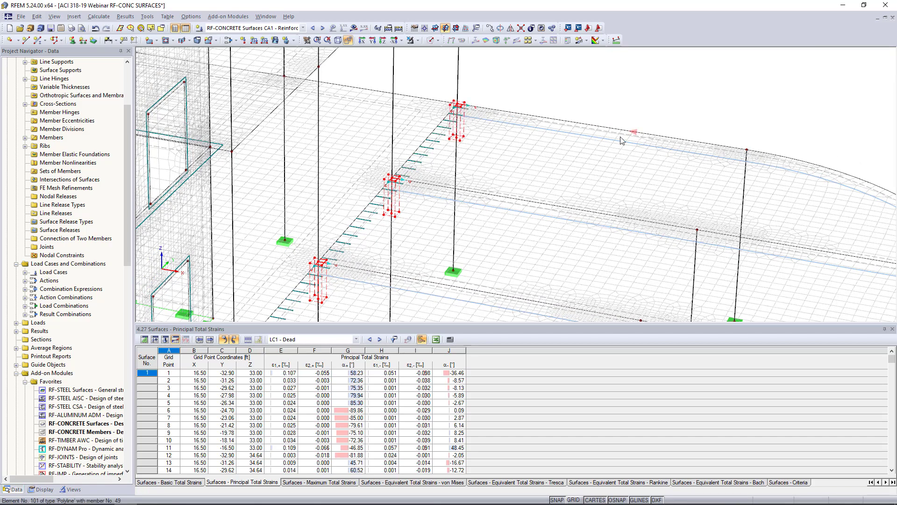
middle_click_drag(655, 114, 492, 93)
left_click_drag(296, 82, 587, 131, "ctrl")
- Select the two inner average regions of the middle column row and copy them to the two columns at the podium's curved end
middle_click_drag(737, 124, 682, 81)
left_click(763, 130)
left_click(482, 172)
left_click(426, 260, "ctrl")
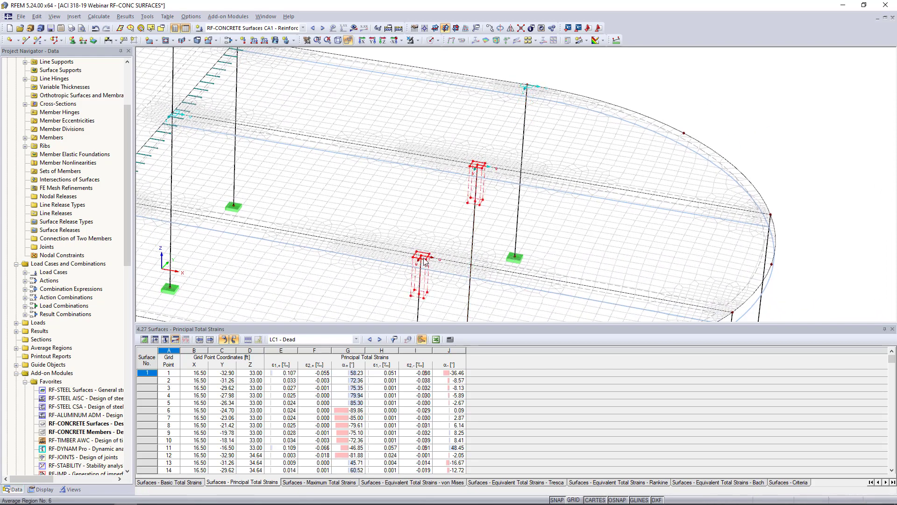
left_click_drag(423, 257, 740, 312, "ctrl")
left_click(820, 229)
- Display the CO11 - D + L1 + 0.6W surface results on the podium and examine basic internal forces m-x, v-y and n-x around the columns
middle_click_drag(821, 229, 823, 166)
scroll(824, 166, "down", 5)
middle_click_drag(785, 208, 618, 257)
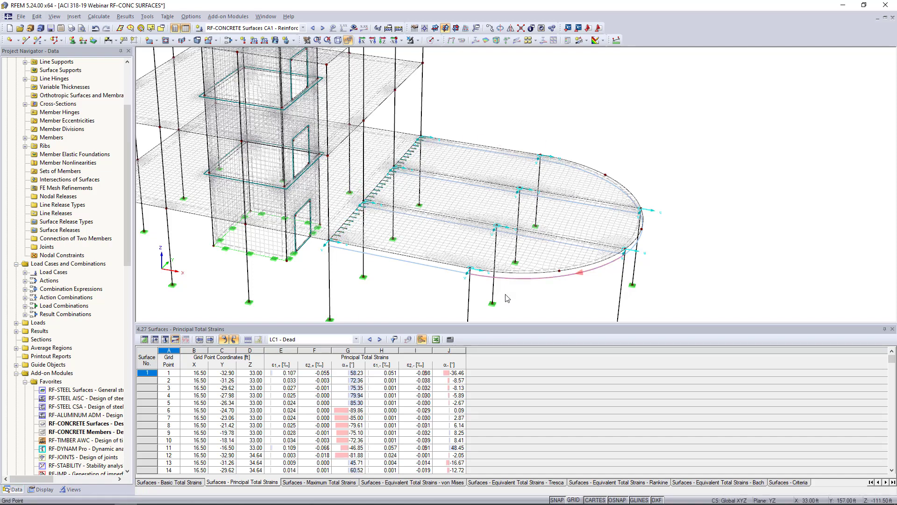
scroll(468, 275, "up", 3)
middle_click_drag(492, 248, 434, 263)
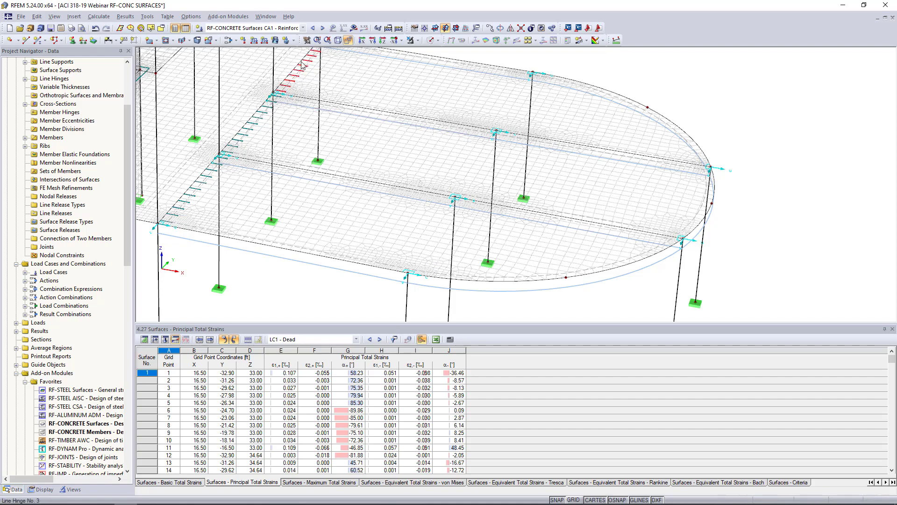
left_click(303, 28)
left_click(265, 122)
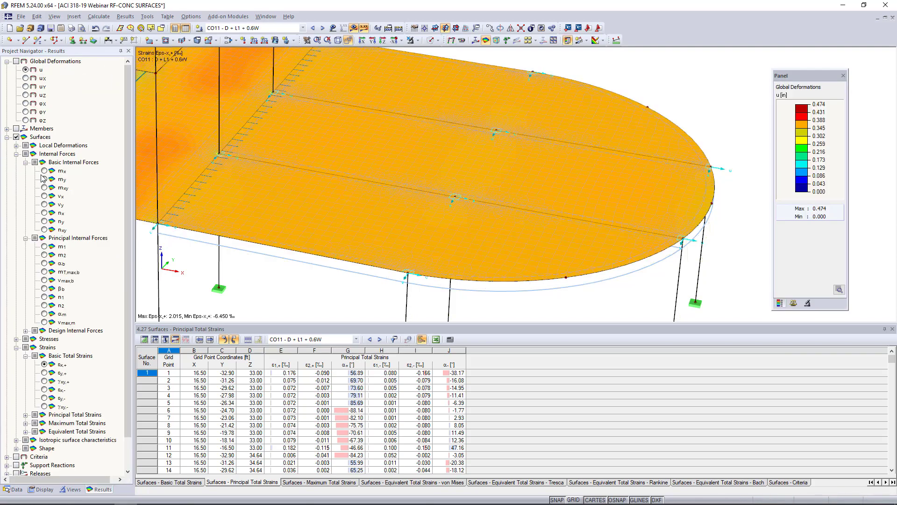
left_click(46, 171)
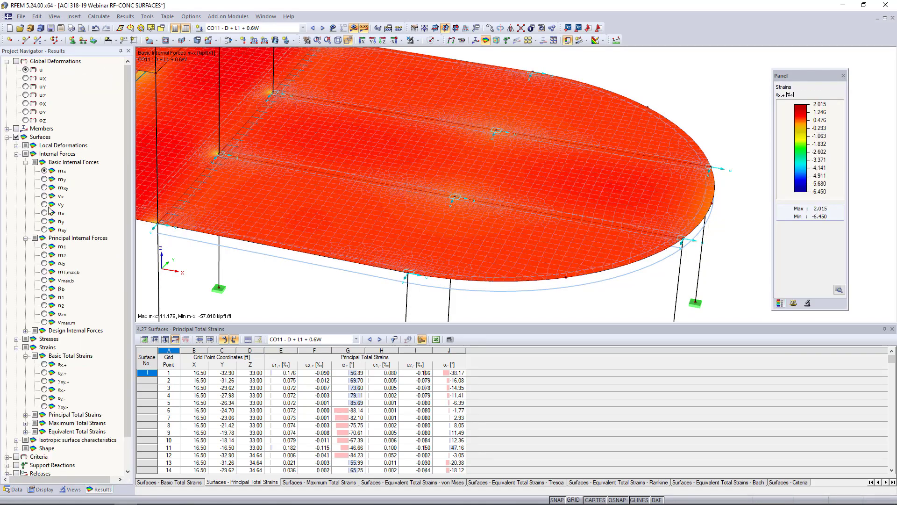
left_click(46, 205)
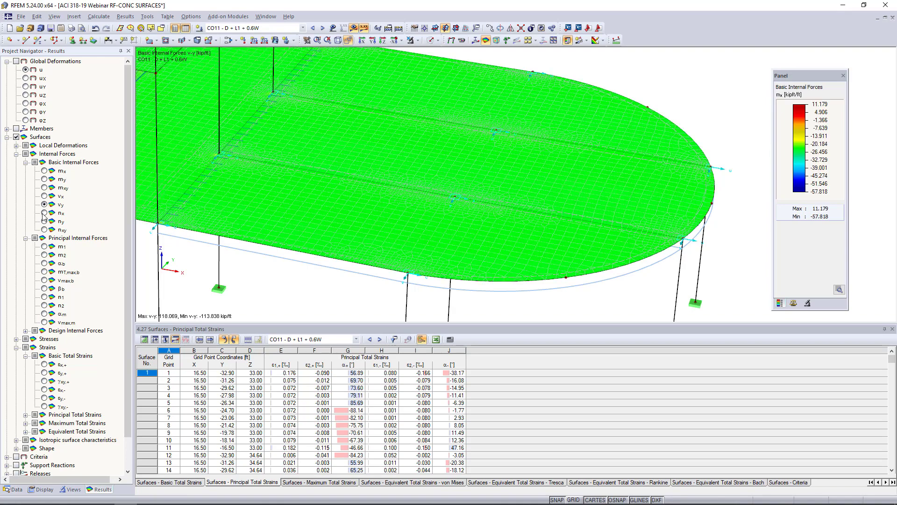
left_click(43, 213)
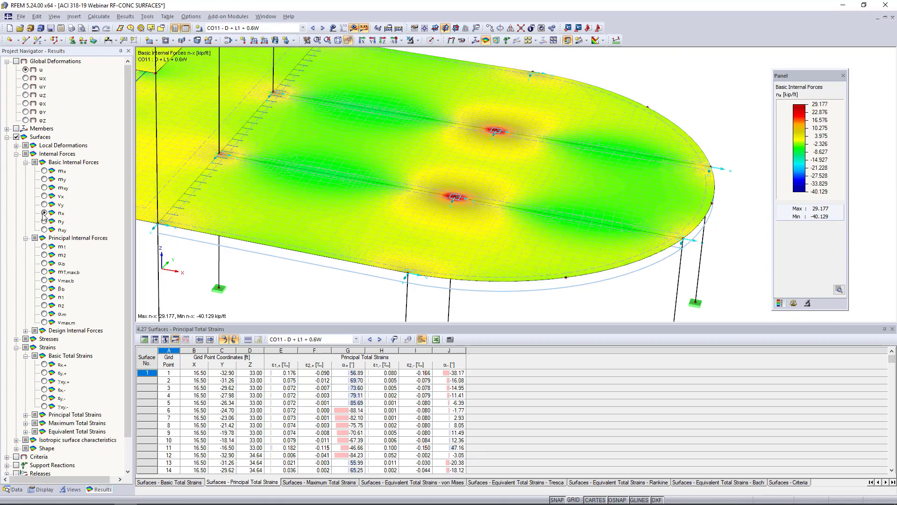
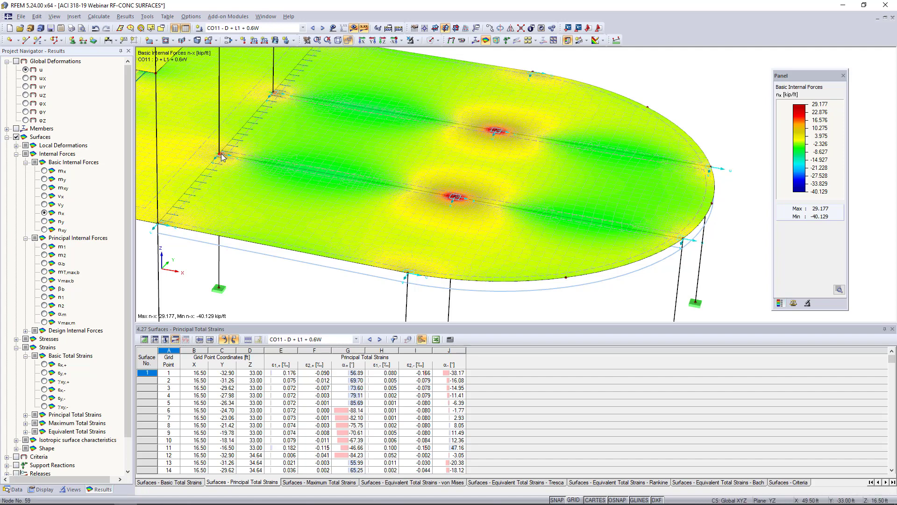
mouse_move(221, 157)
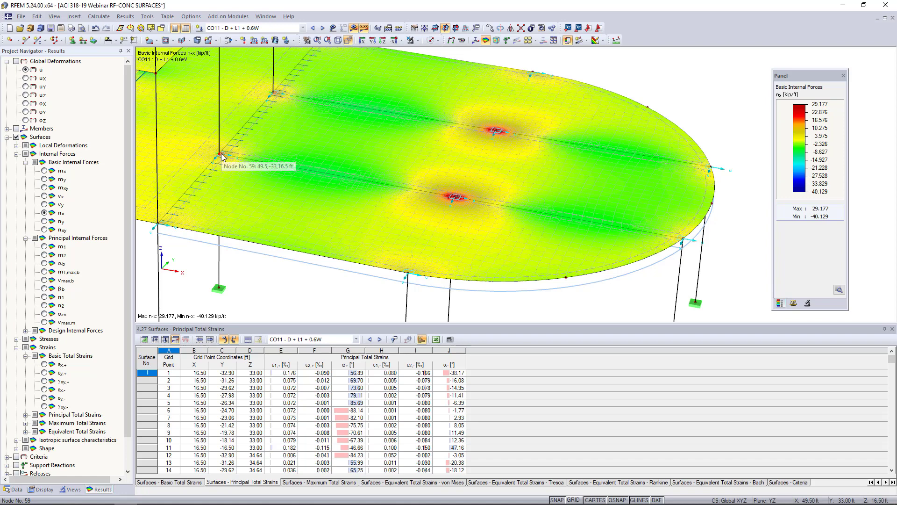
- Switch to the ACI 318-19 Webinar AVG REGIONS model and locate the RF-CONCRETE Surfaces add-on module
left_click(266, 17)
left_click(311, 166)
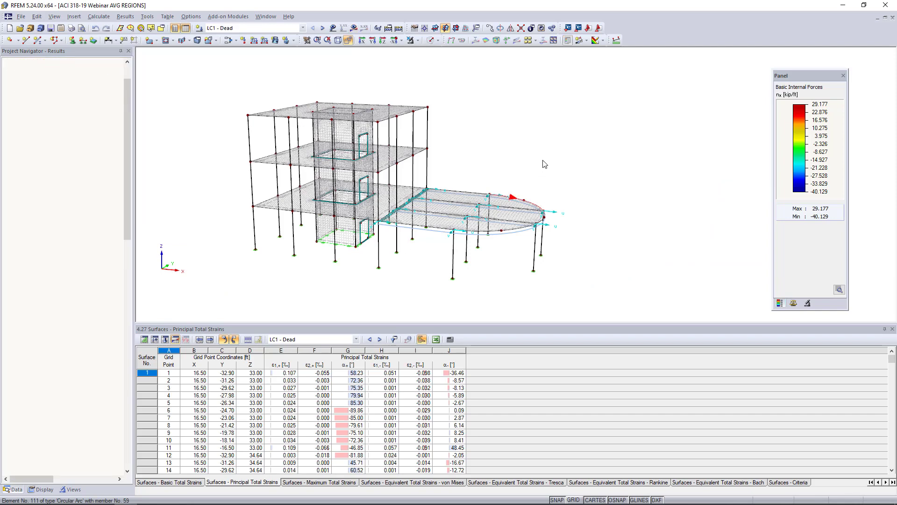
scroll(102, 290, "down", 5)
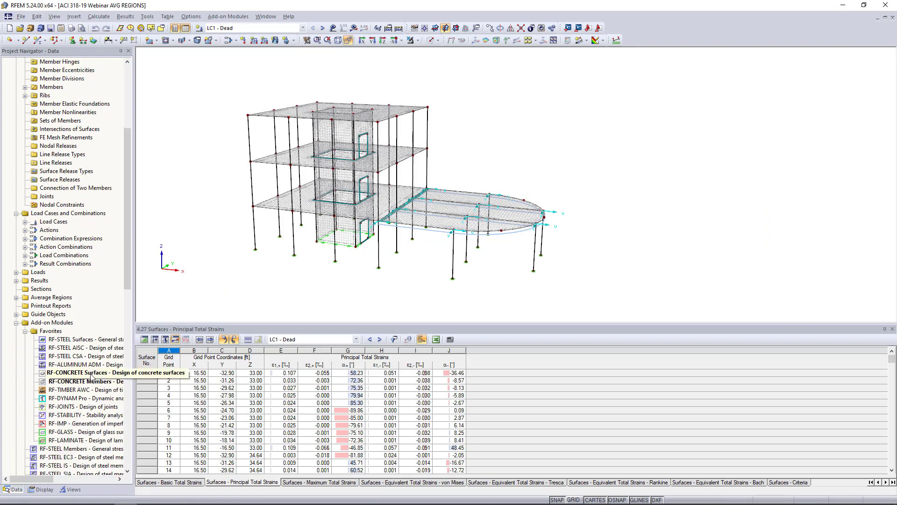
- Check the averaged internal forces option in the RF-CONCRETE Surfaces details, and review the required reinforcement in total and by surface
double_click(92, 377)
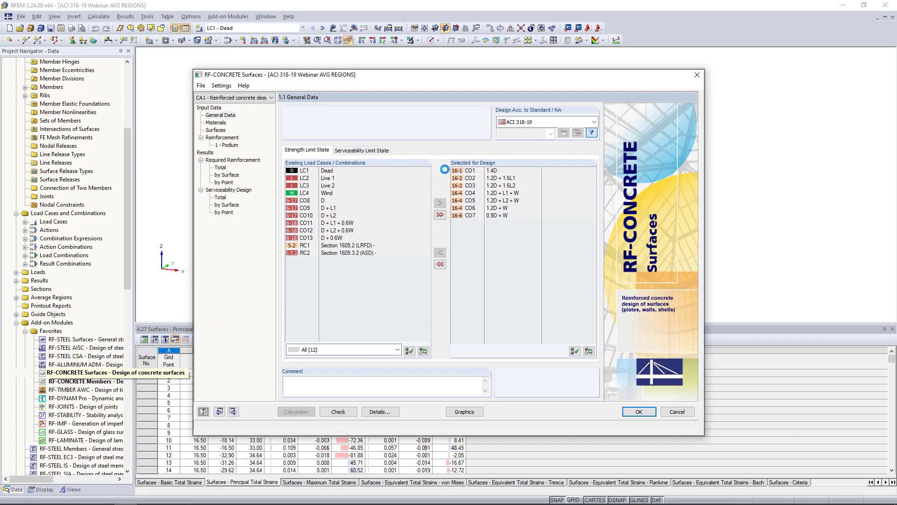
left_click(380, 411)
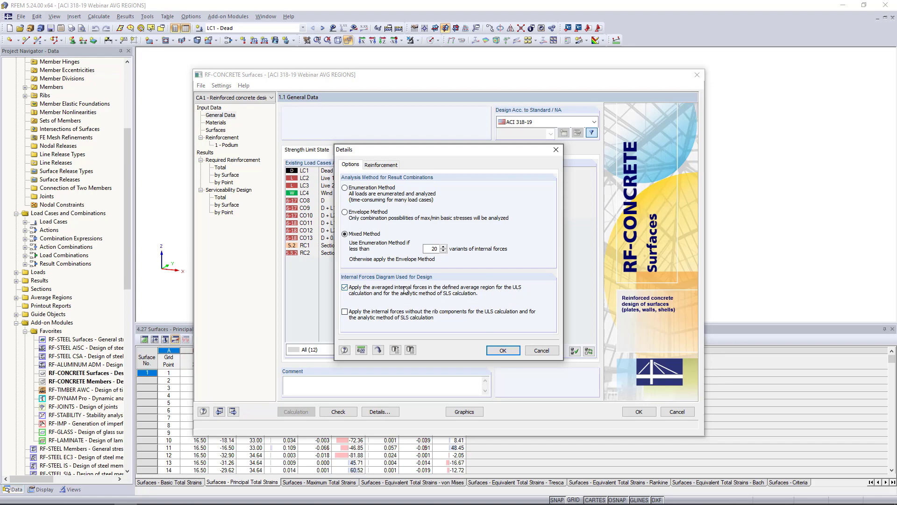
left_click(541, 350)
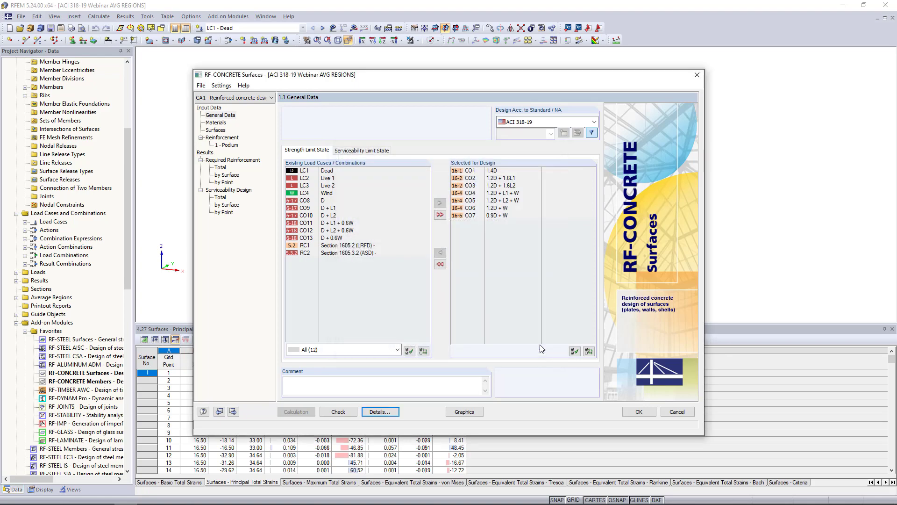
left_click(221, 167)
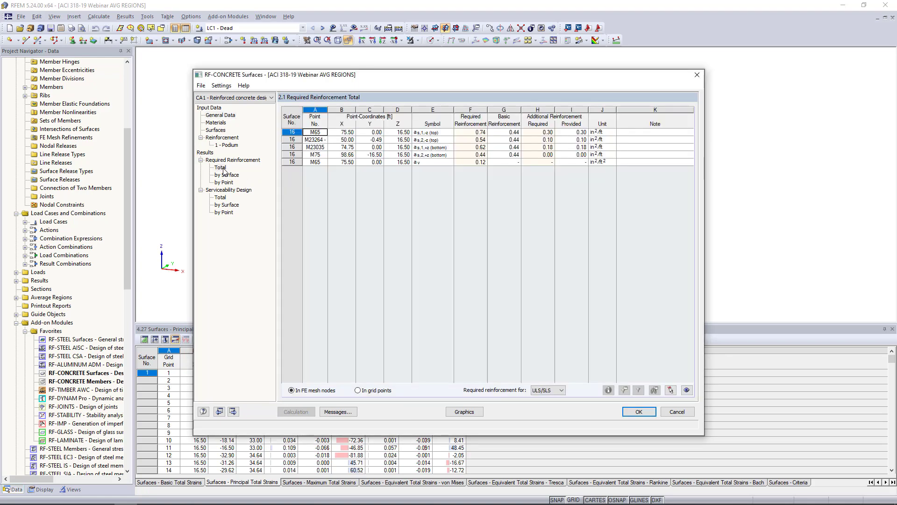
left_click(228, 175)
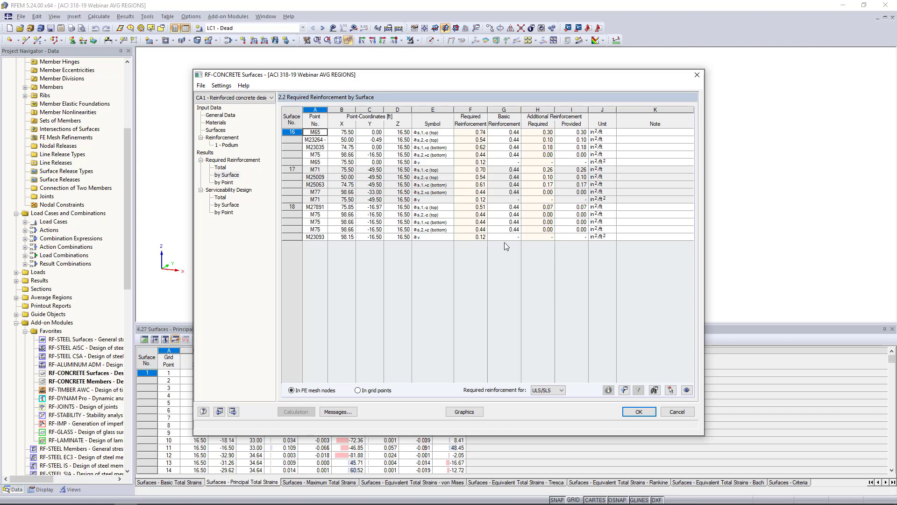
- Switch to the web browser and open the Knowledge Base from the Dlubal website's home page
key("super+Tab")
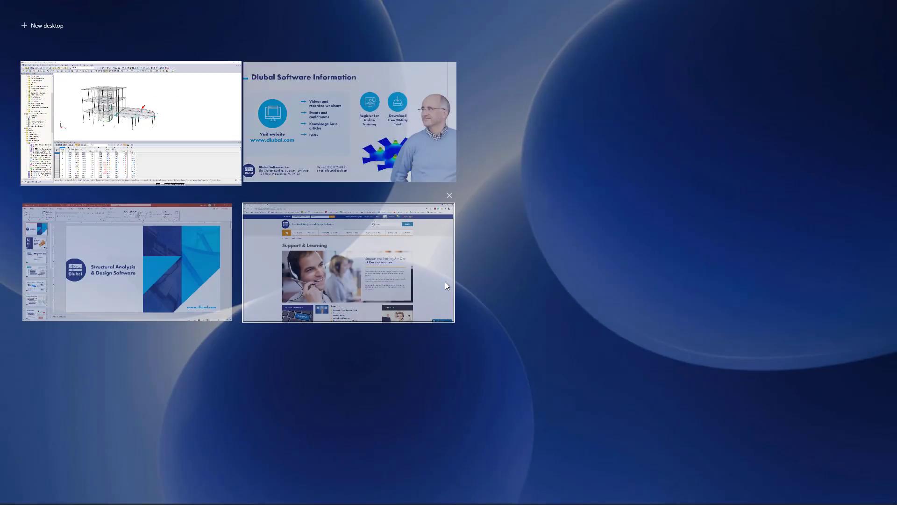
left_click(361, 253)
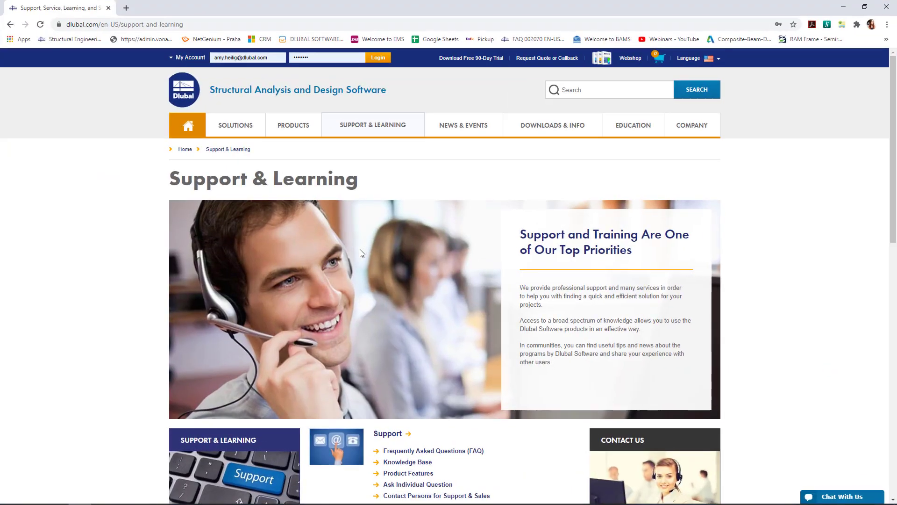
mouse_move(214, 135)
left_click(188, 126)
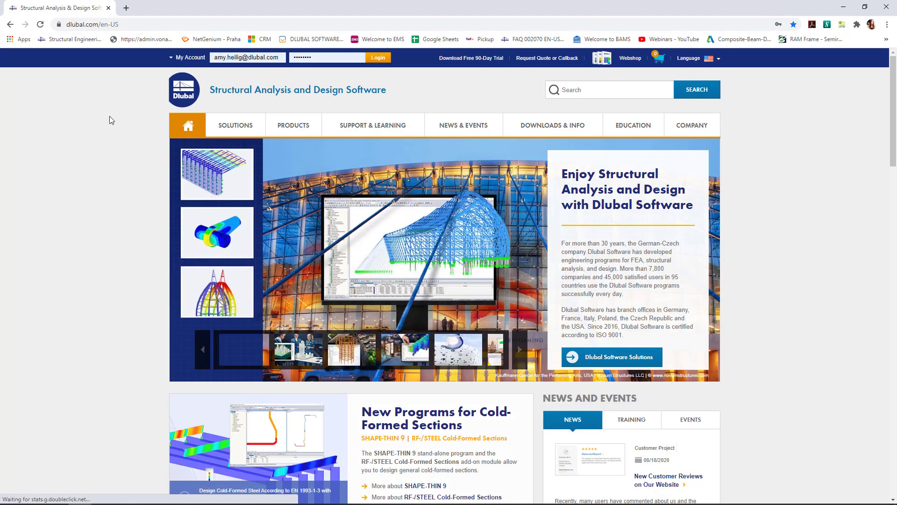
mouse_move(371, 130)
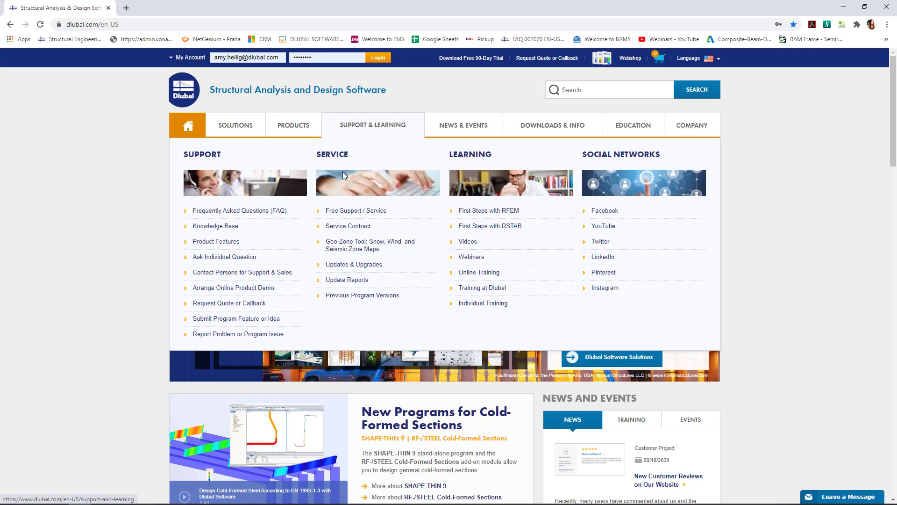
left_click(212, 227)
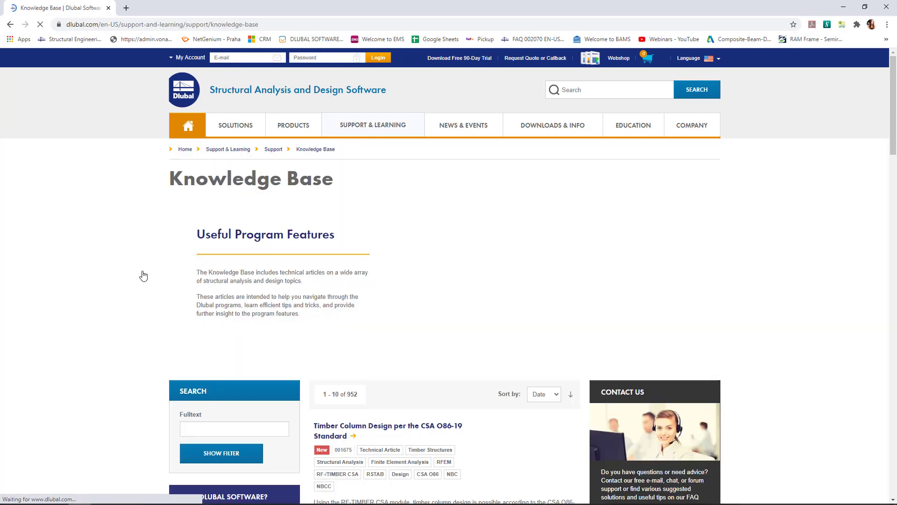
- Search the Knowledge Base articles with the keyword ACI and look through the matching articles
scroll(144, 276, "down", 5)
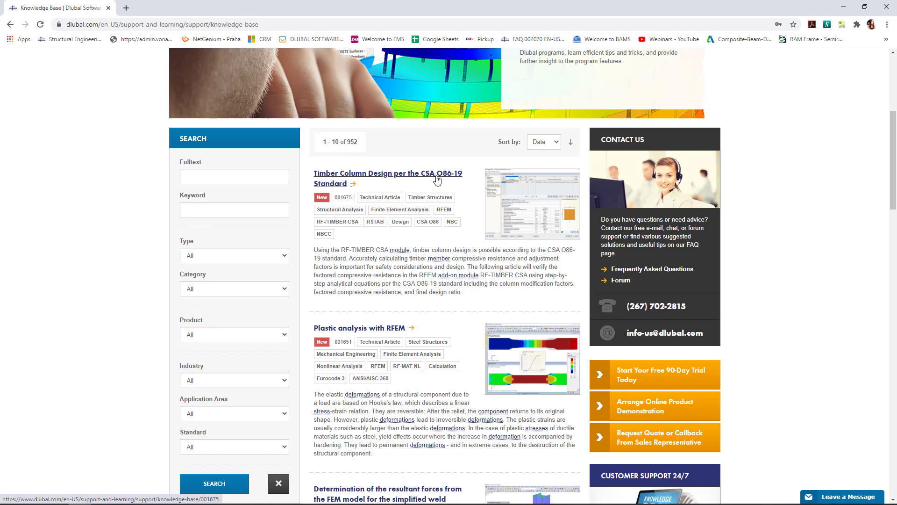
left_click(237, 214)
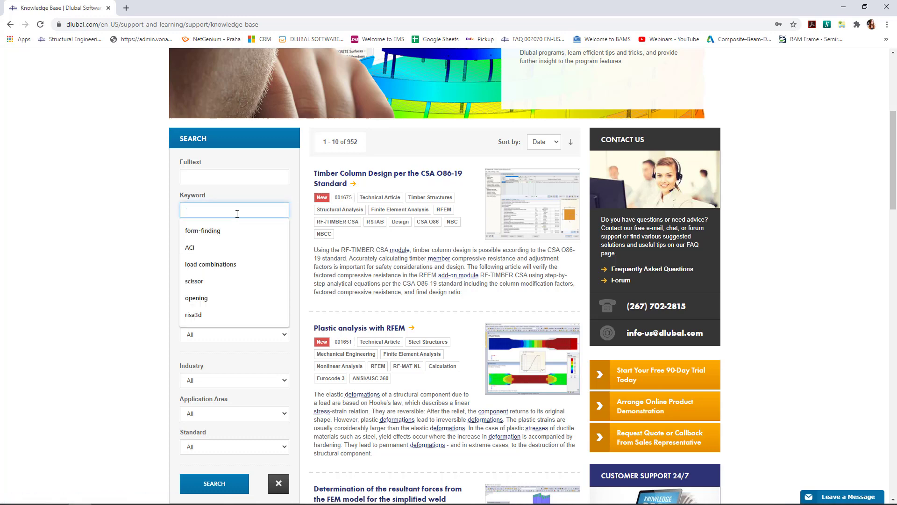
type("ACI")
left_click(223, 230)
left_click(222, 477)
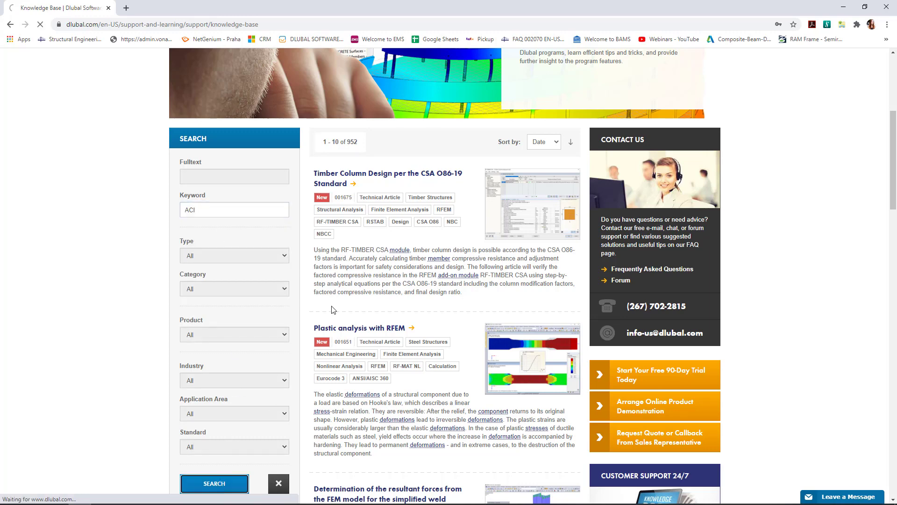
scroll(336, 305, "down", 5)
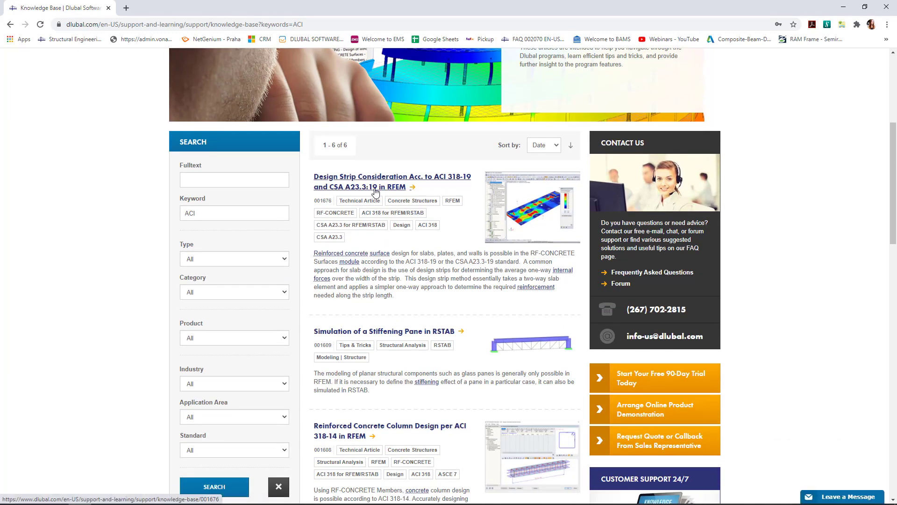
- Open the article on design strips according to ACI 318-19 and CSA A23.3:19, and examine its result beam, average region and download sections
left_click(376, 189)
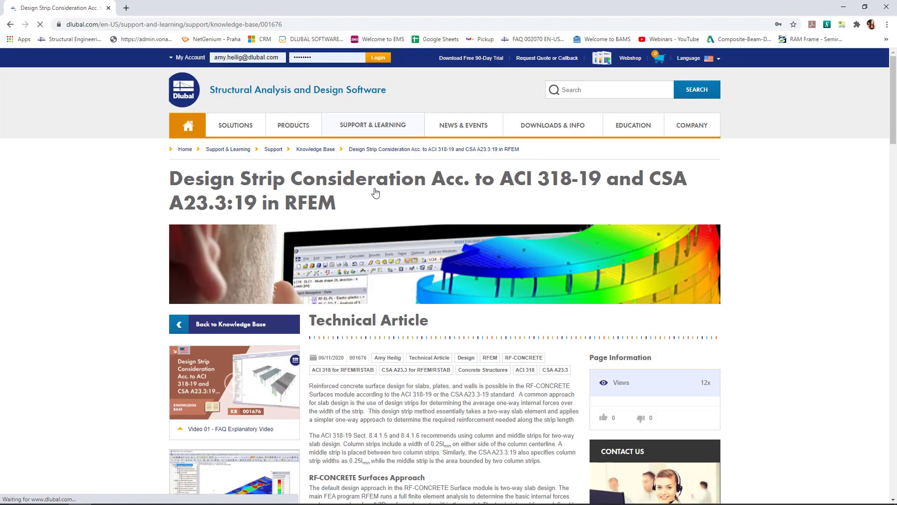
scroll(376, 192, "down", 2)
scroll(375, 191, "down", 2)
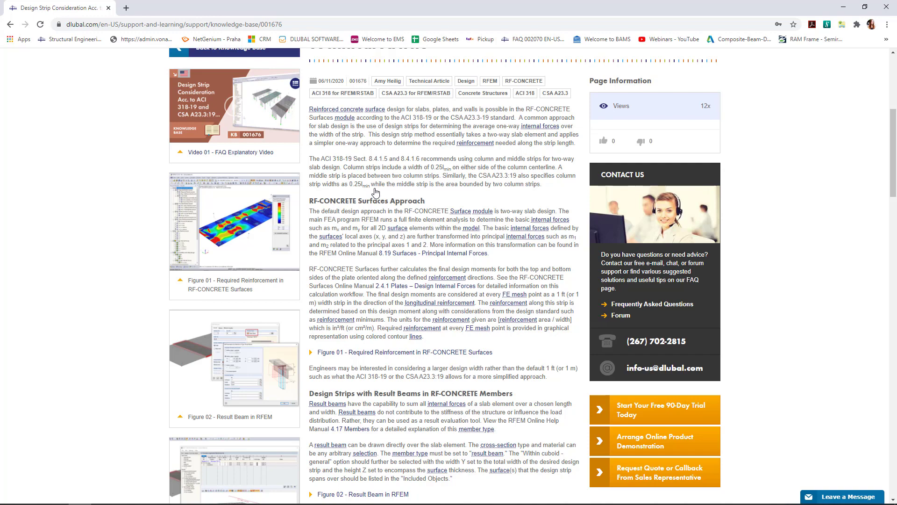
scroll(462, 295, "down", 5)
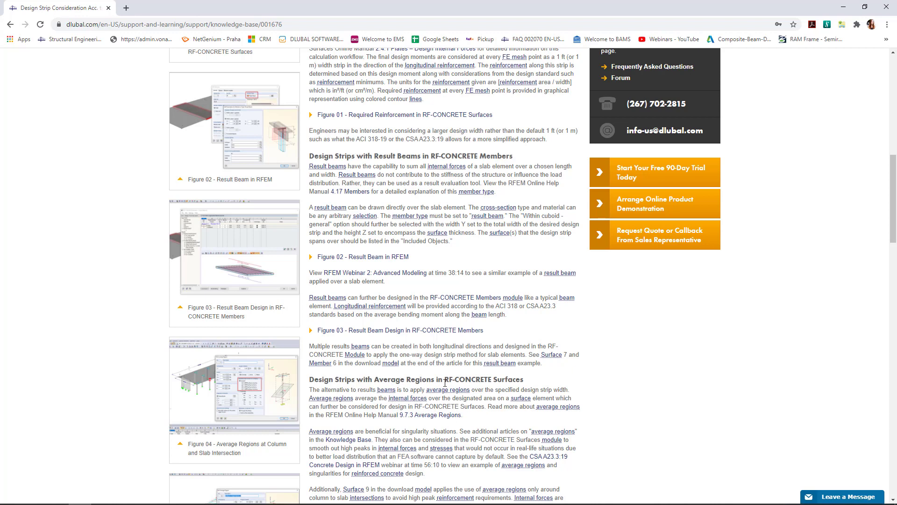
scroll(443, 383, "down", 3)
scroll(443, 382, "down", 5)
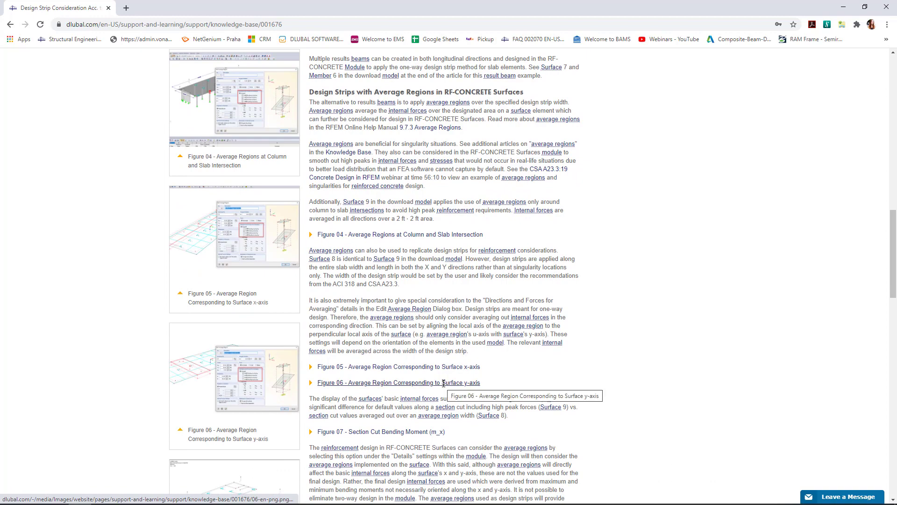
scroll(443, 382, "up", 6)
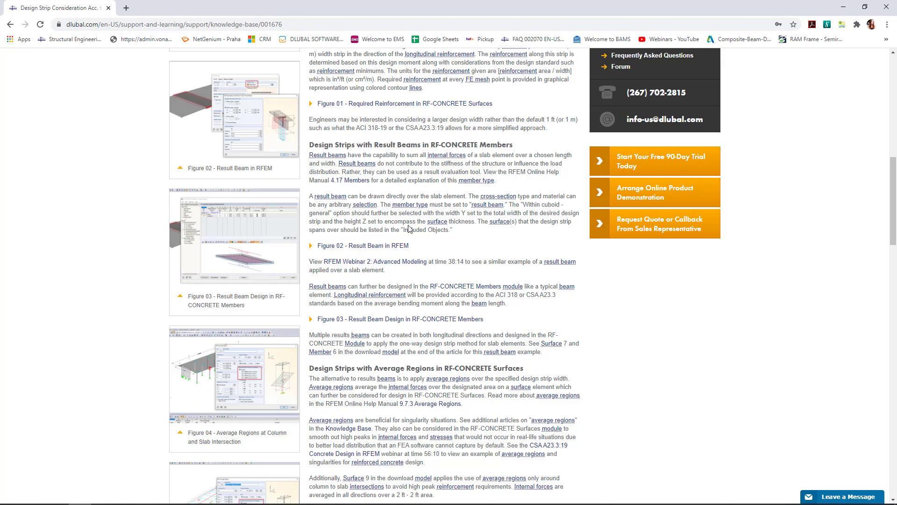
scroll(409, 226, "down", 15)
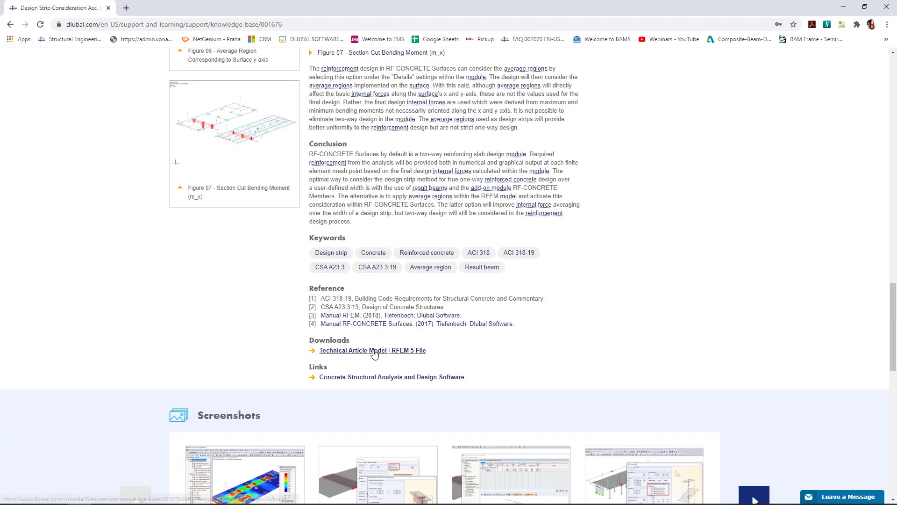
scroll(375, 353, "up", 15)
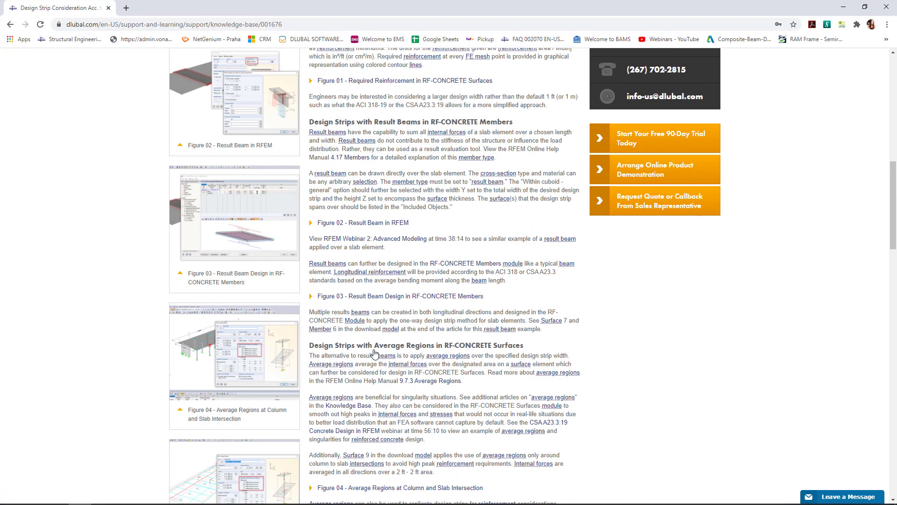
- Switch to the presentation slide show with the Dlubal Software Information slide
key("super+Tab")
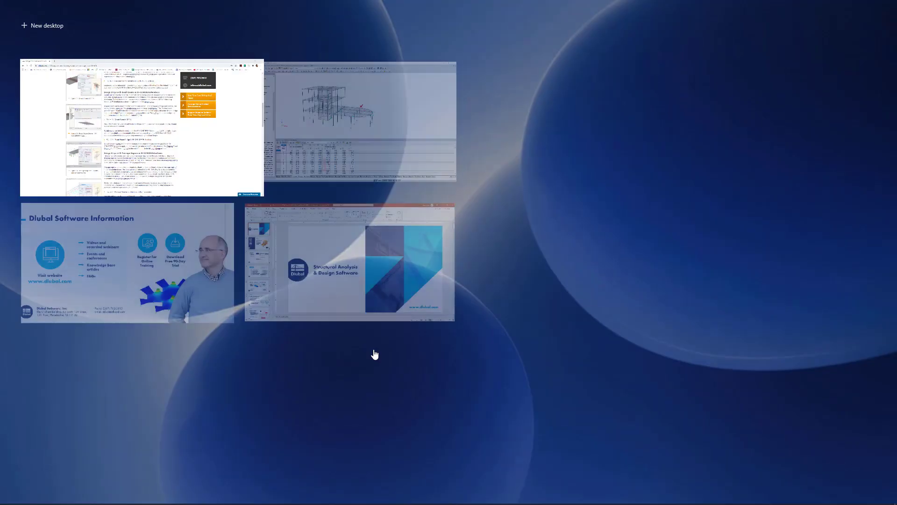
left_click(162, 285)
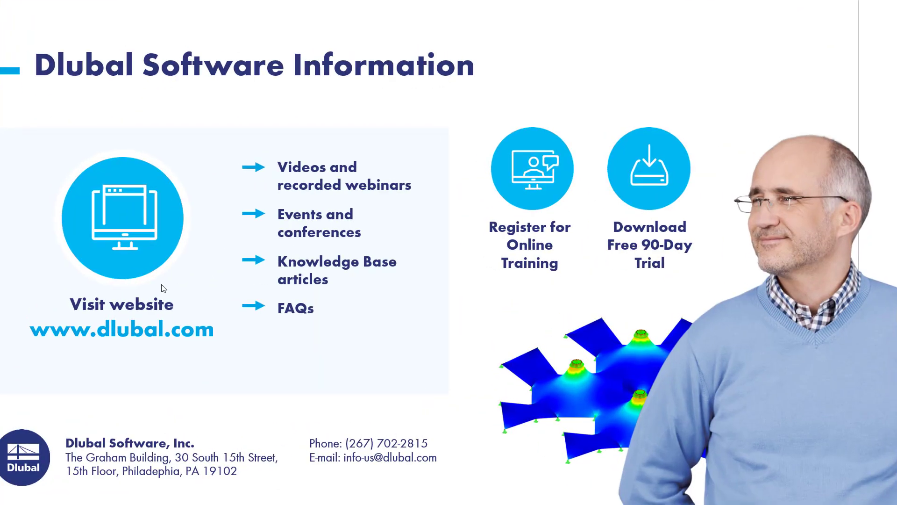